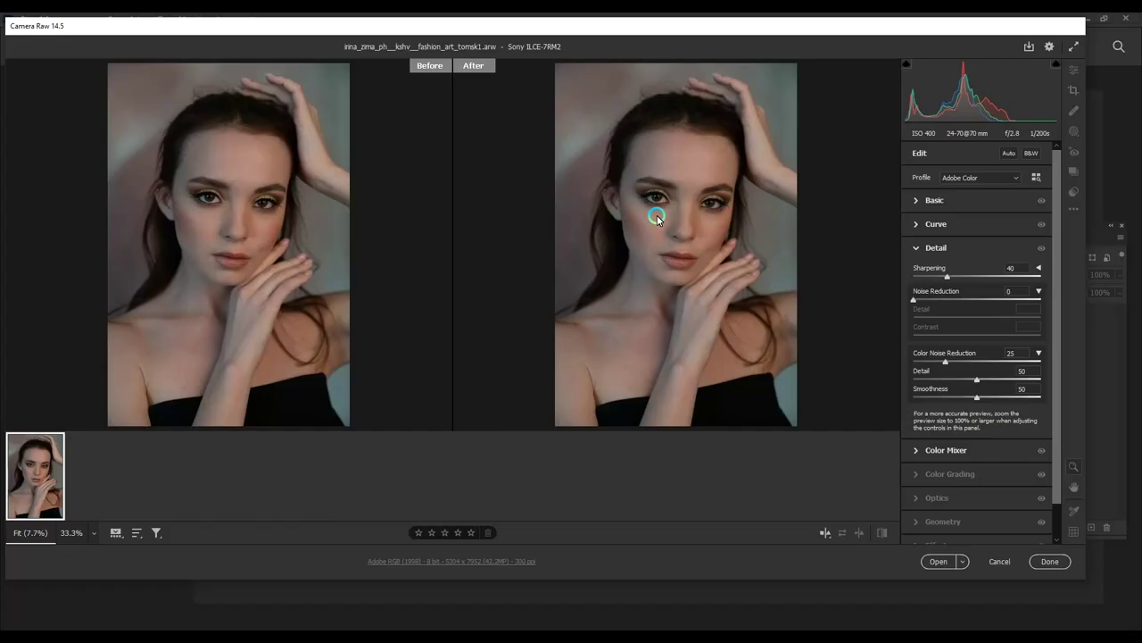
# Step: Zoom the Camera Raw After preview in on the model's eye
pyautogui.click(655, 215)
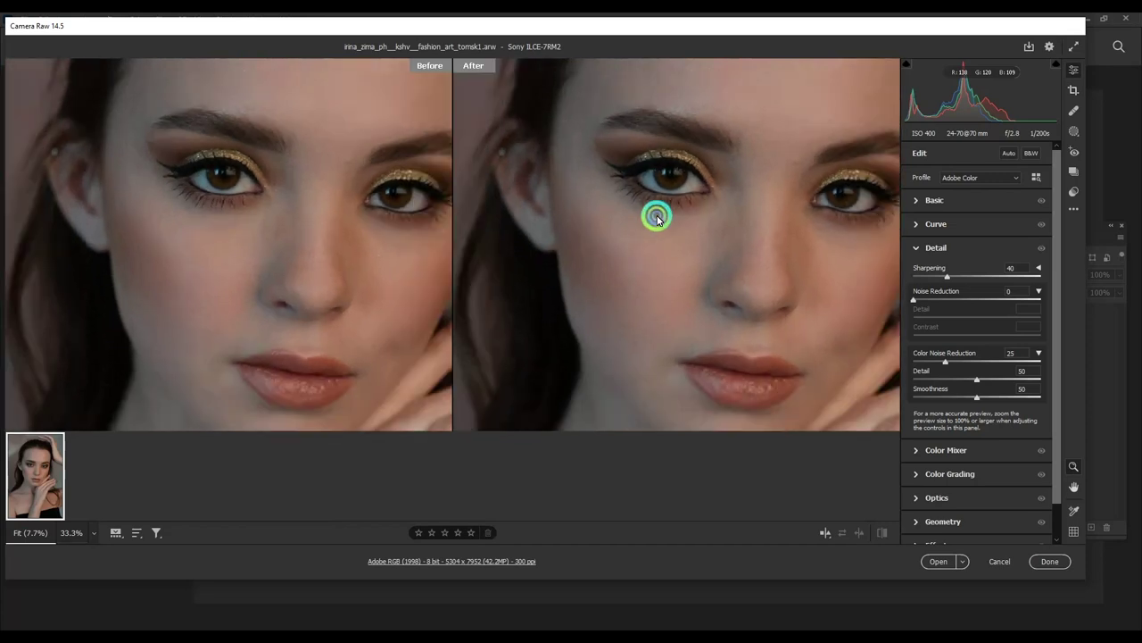
# Step: Return to the full portrait and apply the Adobe Portrait profile in the Basic panel
pyautogui.click(655, 215)
pyautogui.click(917, 203)
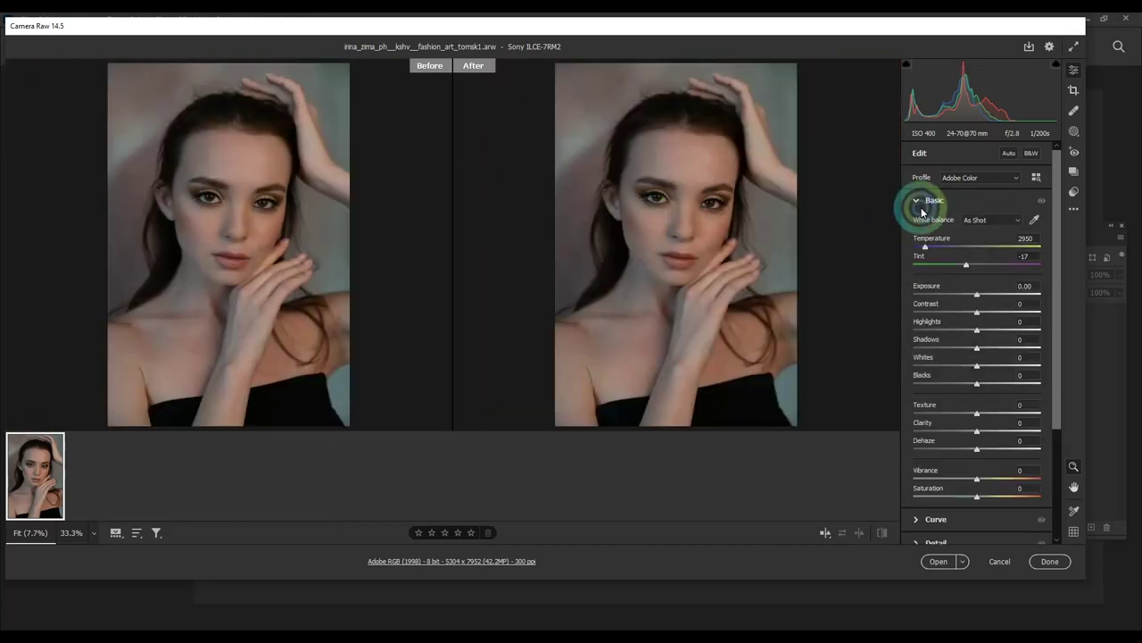
pyautogui.click(972, 179)
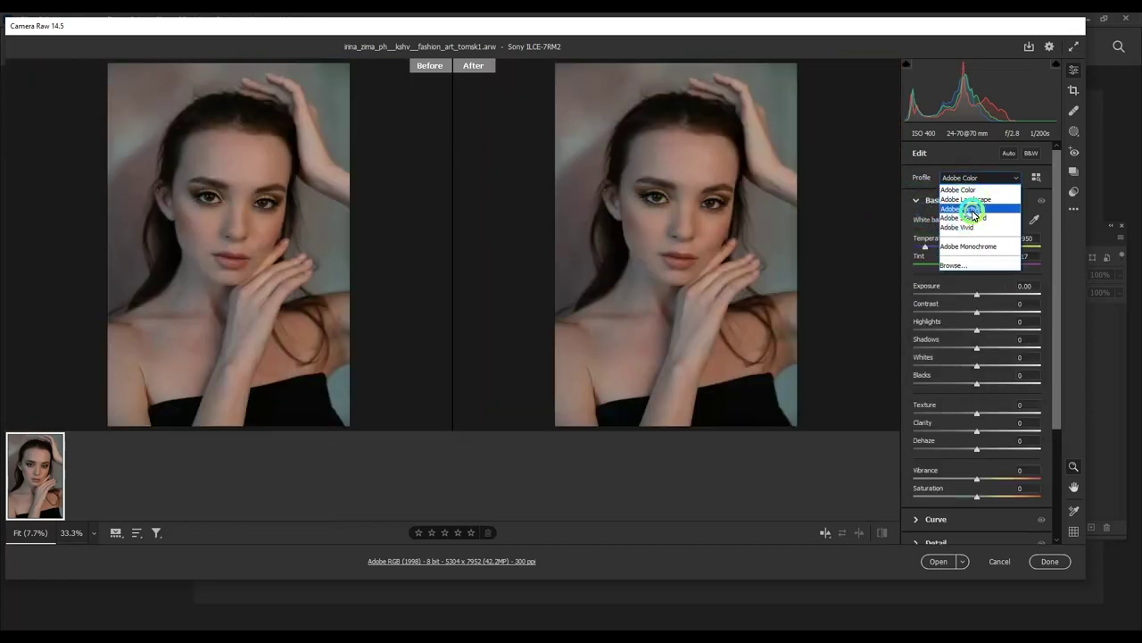
pyautogui.click(969, 219)
# Step: Set Exposure to -1.40 and pull Highlights down to -37
pyautogui.moveTo(959, 293); pyautogui.dragTo(956, 292)
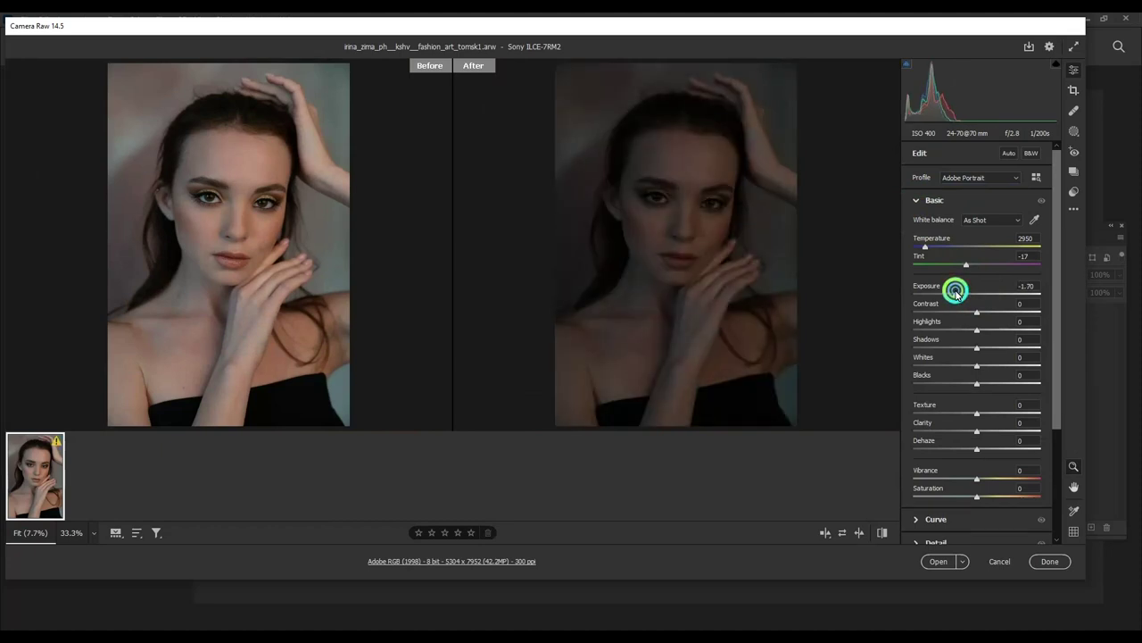
pyautogui.moveTo(956, 292); pyautogui.dragTo(960, 291)
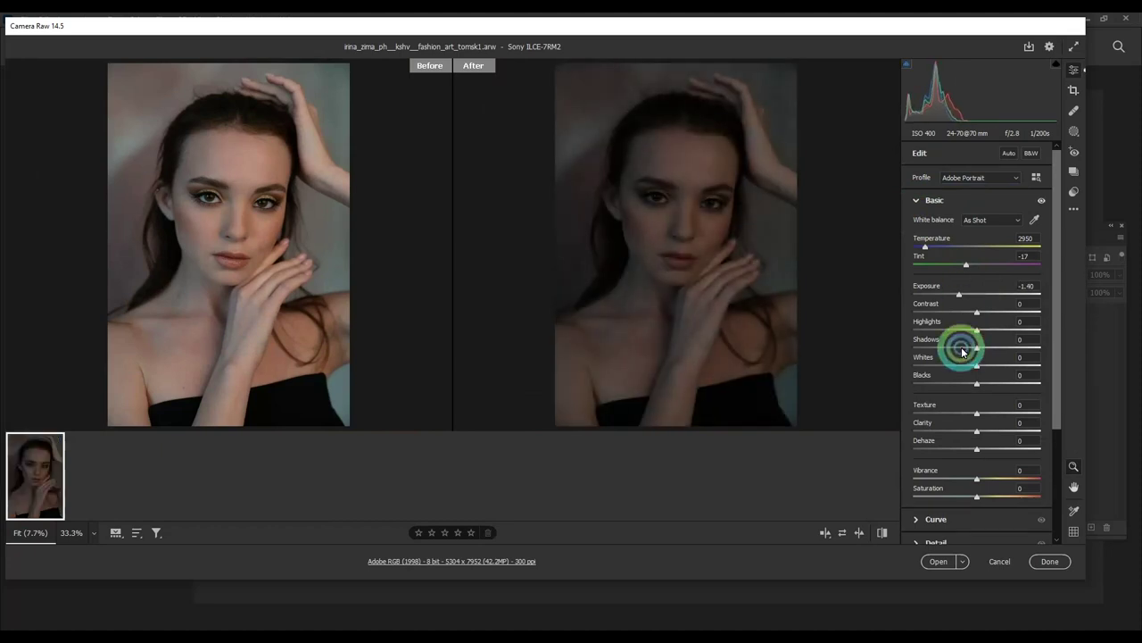
pyautogui.moveTo(976, 330)
pyautogui.mouseDown()
pyautogui.moveTo(952, 329)
pyautogui.moveTo(1037, 348)
pyautogui.moveTo(1017, 383)
pyautogui.moveTo(1019, 367)
pyautogui.mouseUp()
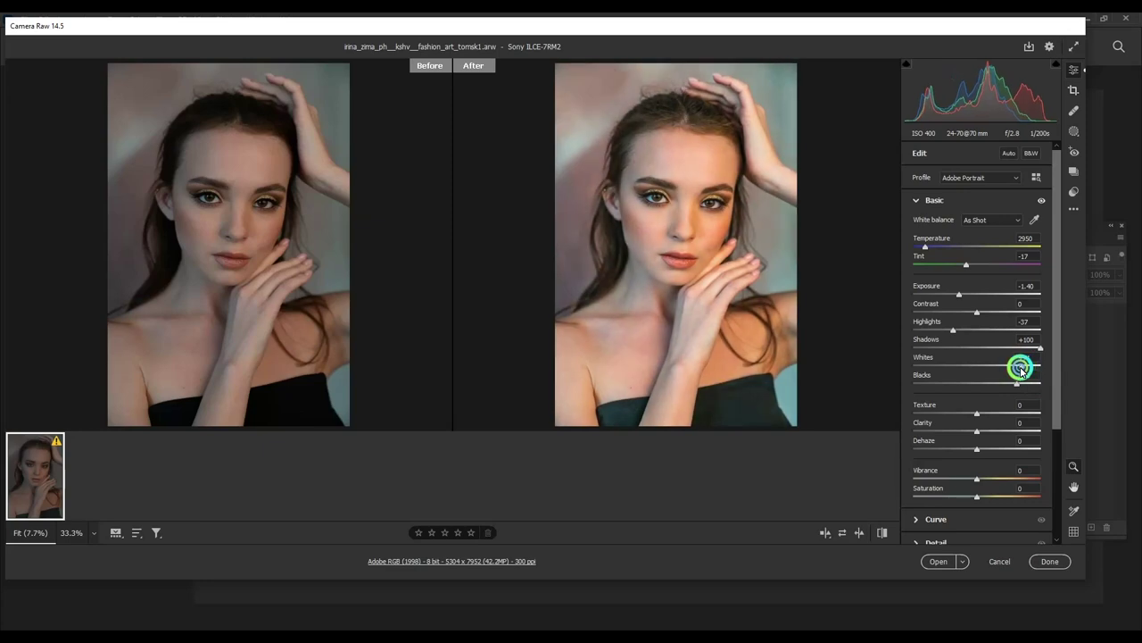
pyautogui.scroll(2, 707, 180)
pyautogui.scroll(2, 693, 209)
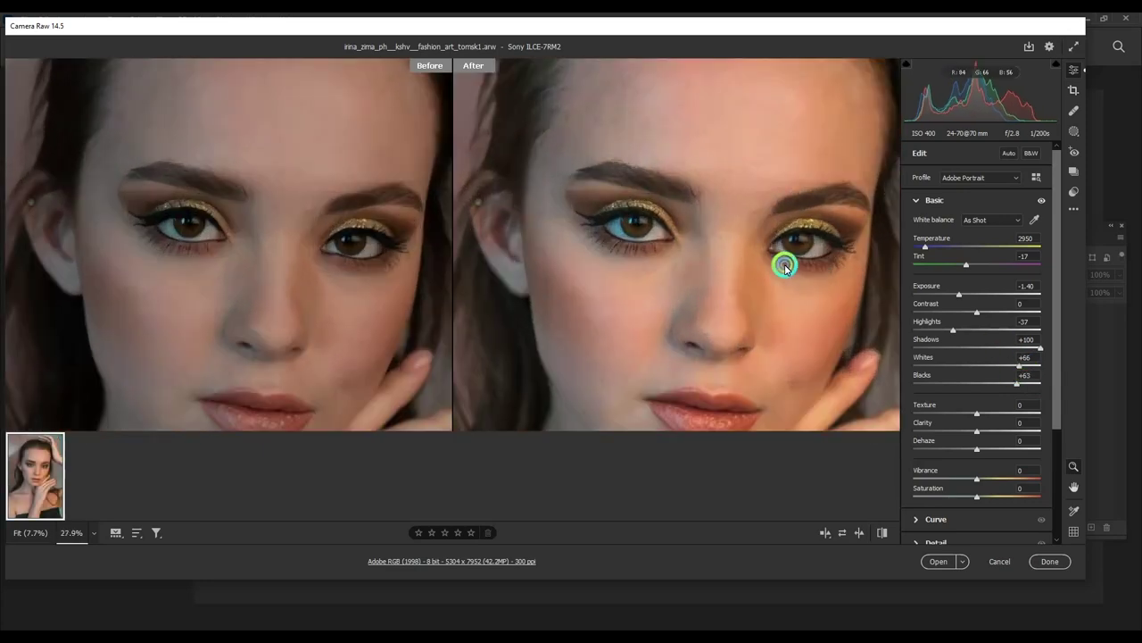
pyautogui.scroll(2, 786, 260)
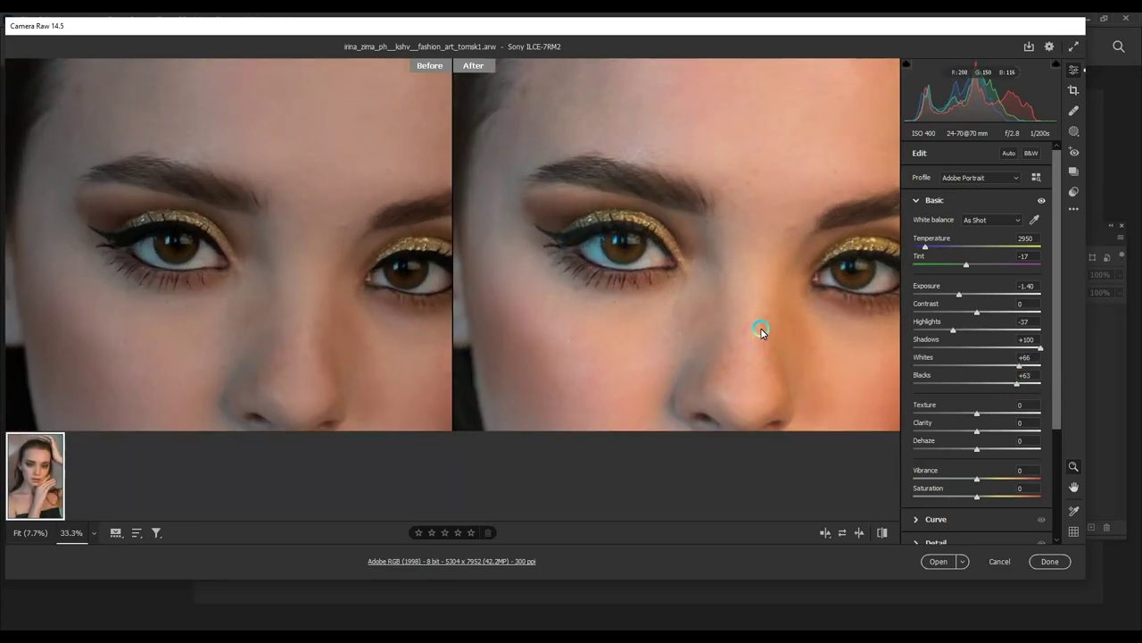
# Step: Adjust Whites to +69 and add Dehaze +5, then zoom in on the face
pyautogui.moveTo(759, 327); pyautogui.dragTo(748, 171)
pyautogui.moveTo(1017, 366); pyautogui.dragTo(999, 357)
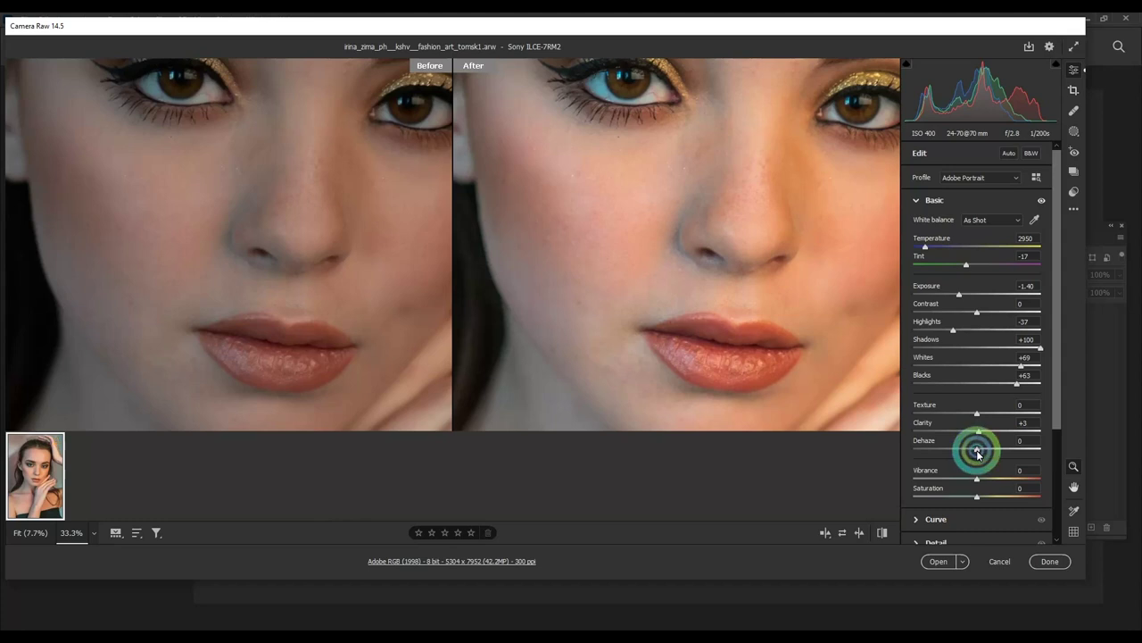
pyautogui.moveTo(977, 447); pyautogui.dragTo(987, 416)
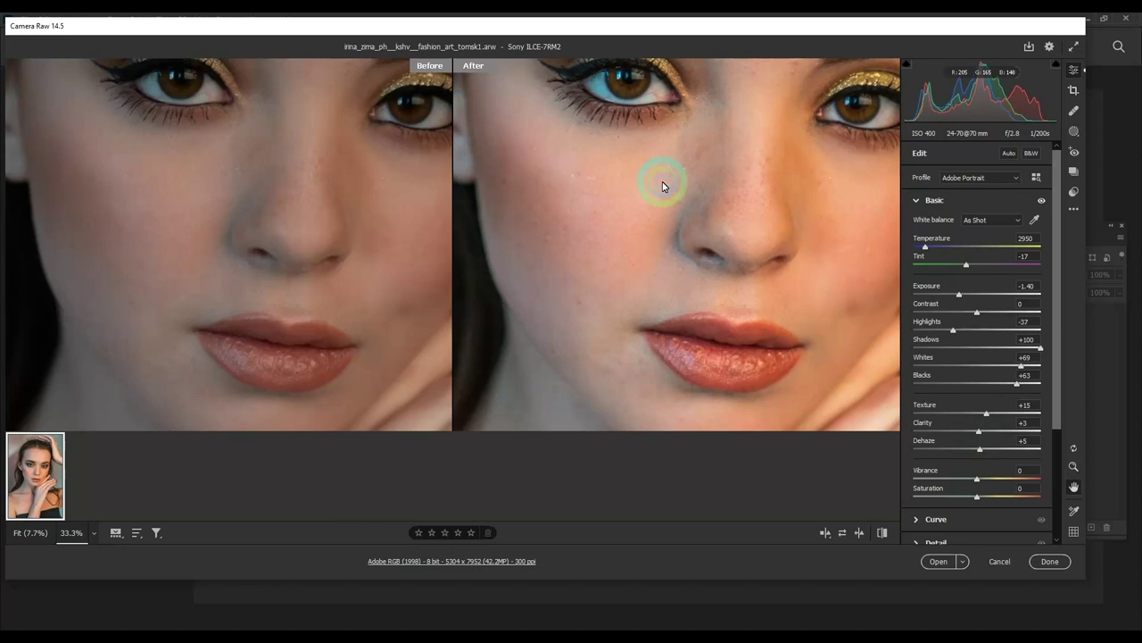
pyautogui.moveTo(663, 181); pyautogui.dragTo(706, 294)
pyautogui.click(768, 262)
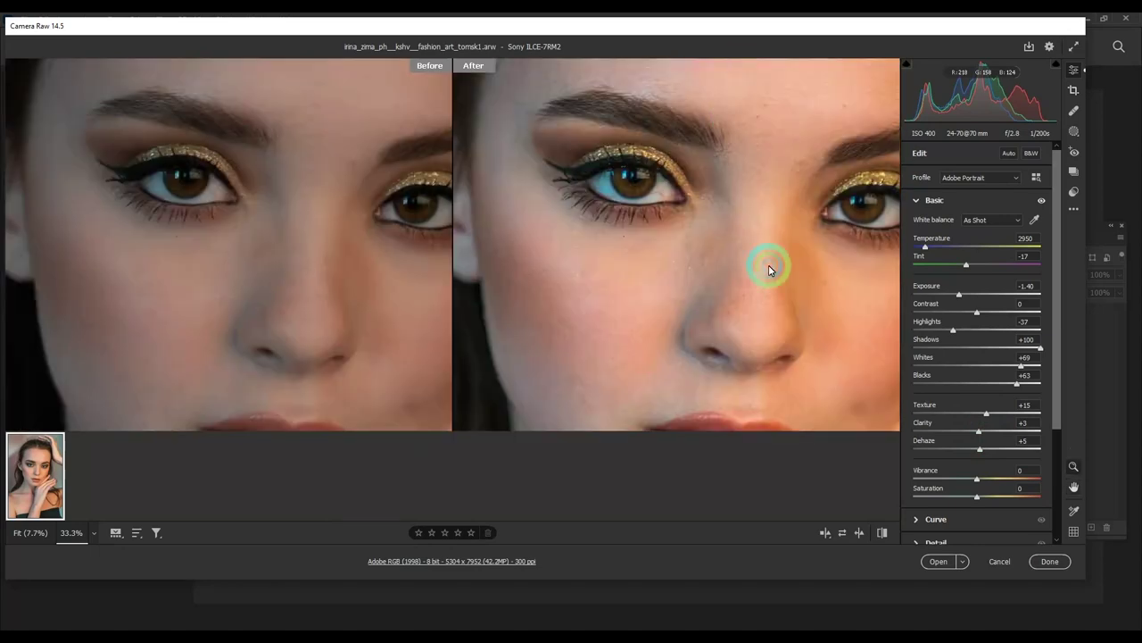
pyautogui.hotkey('ctrl', '+')
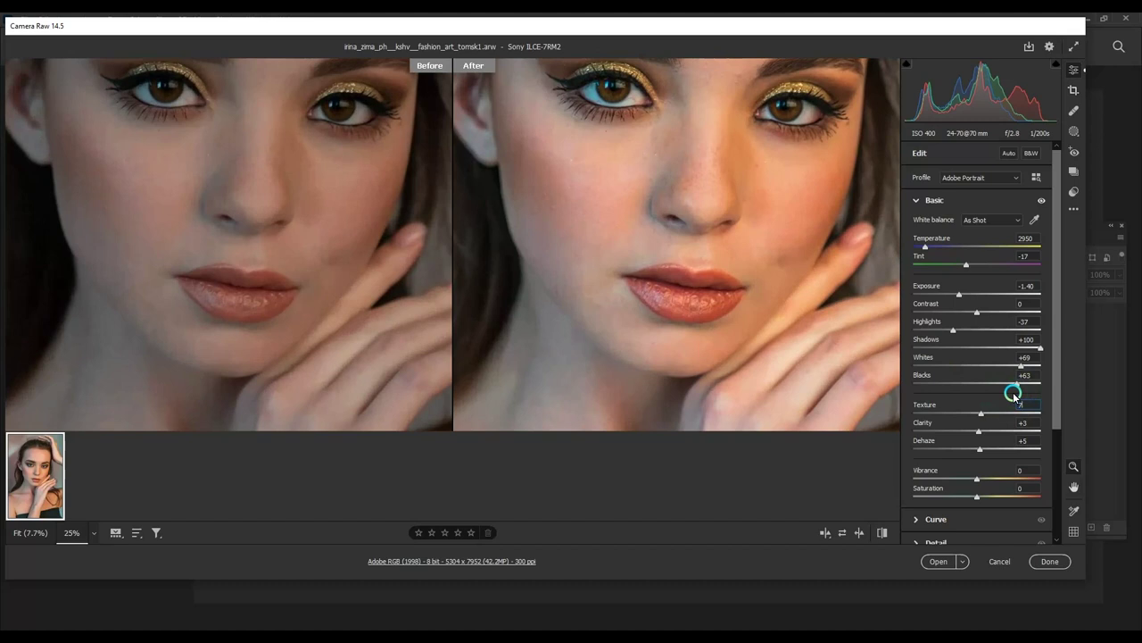
# Step: Set Sharpening to 107 and Color Noise Reduction to 100, then open the image in Photoshop
pyautogui.scroll(-3, 931, 502)
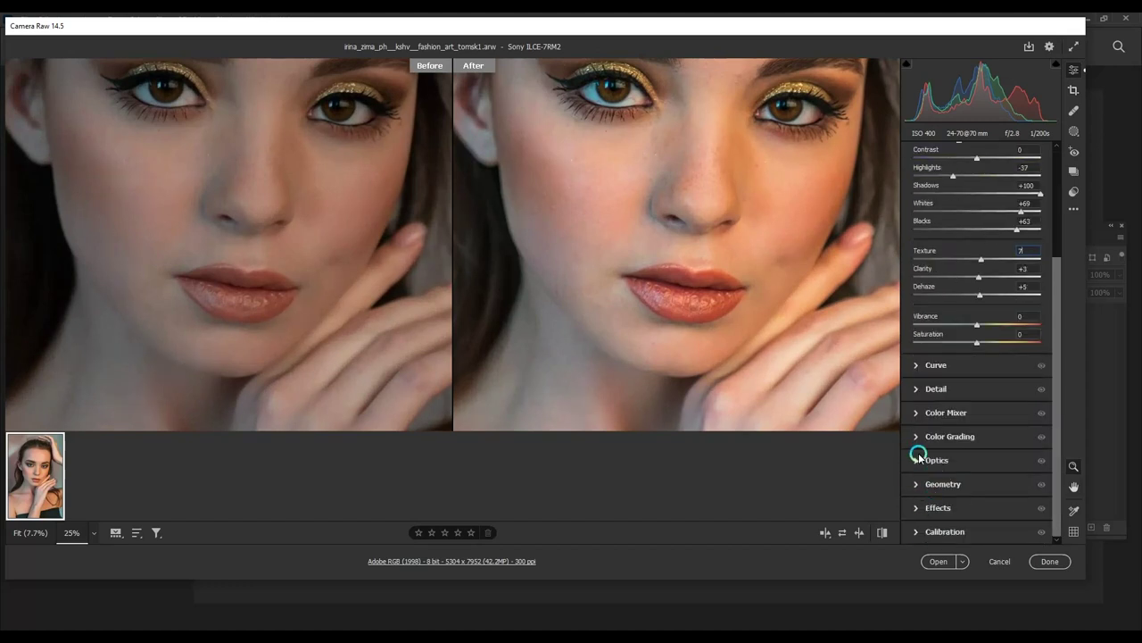
pyautogui.click(915, 389)
pyautogui.moveTo(969, 267); pyautogui.dragTo(1003, 280)
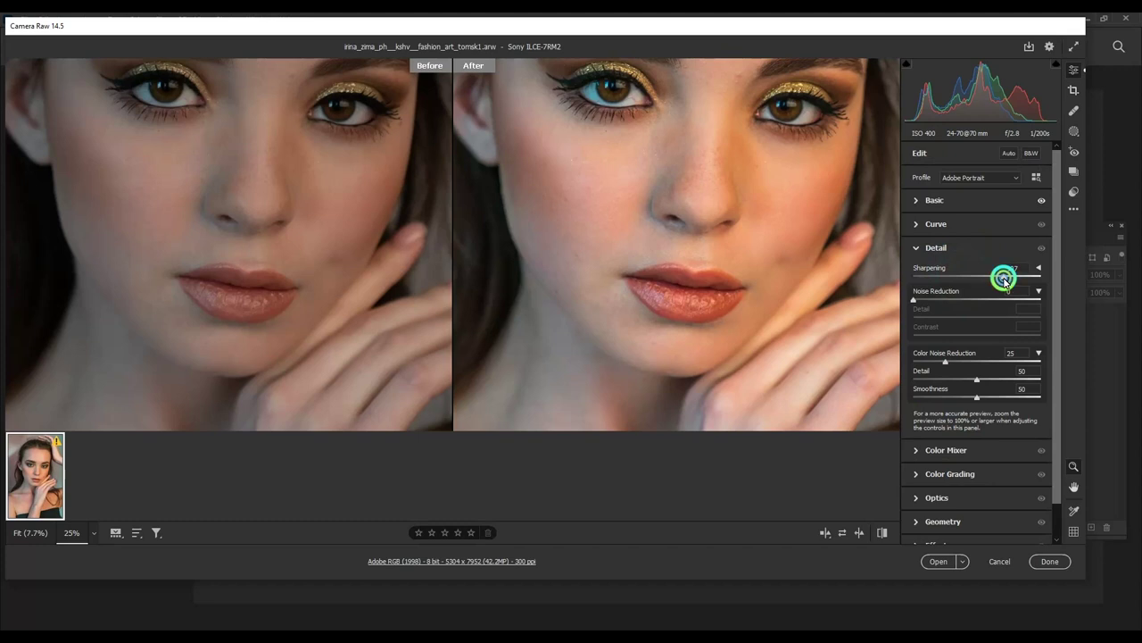
pyautogui.moveTo(948, 361); pyautogui.dragTo(1040, 363)
pyautogui.click(557, 230)
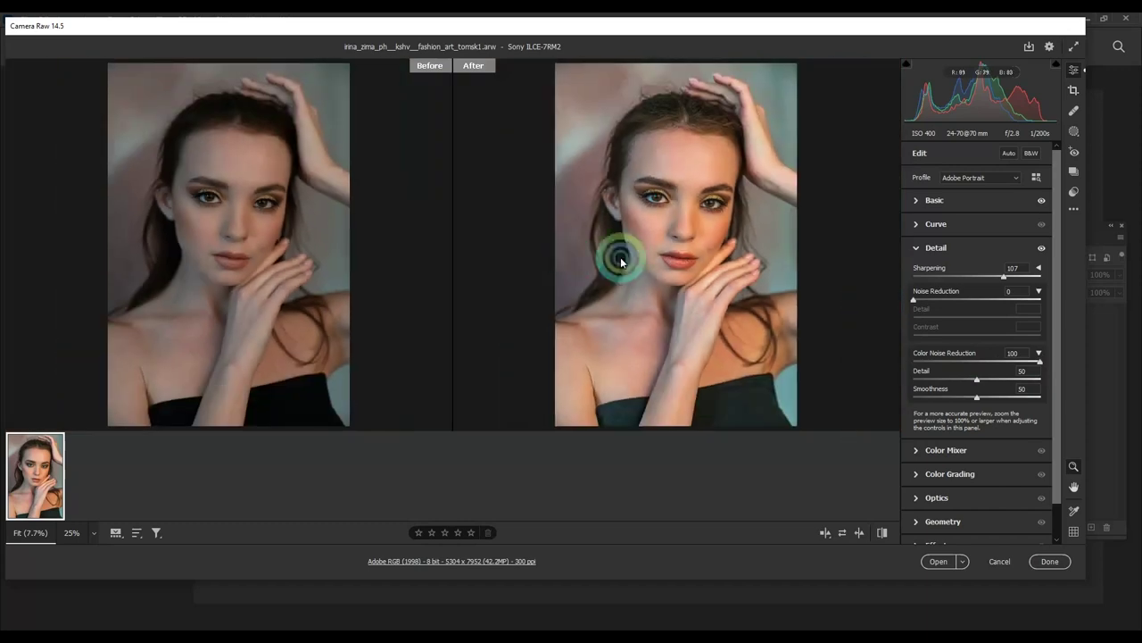
pyautogui.click(620, 256)
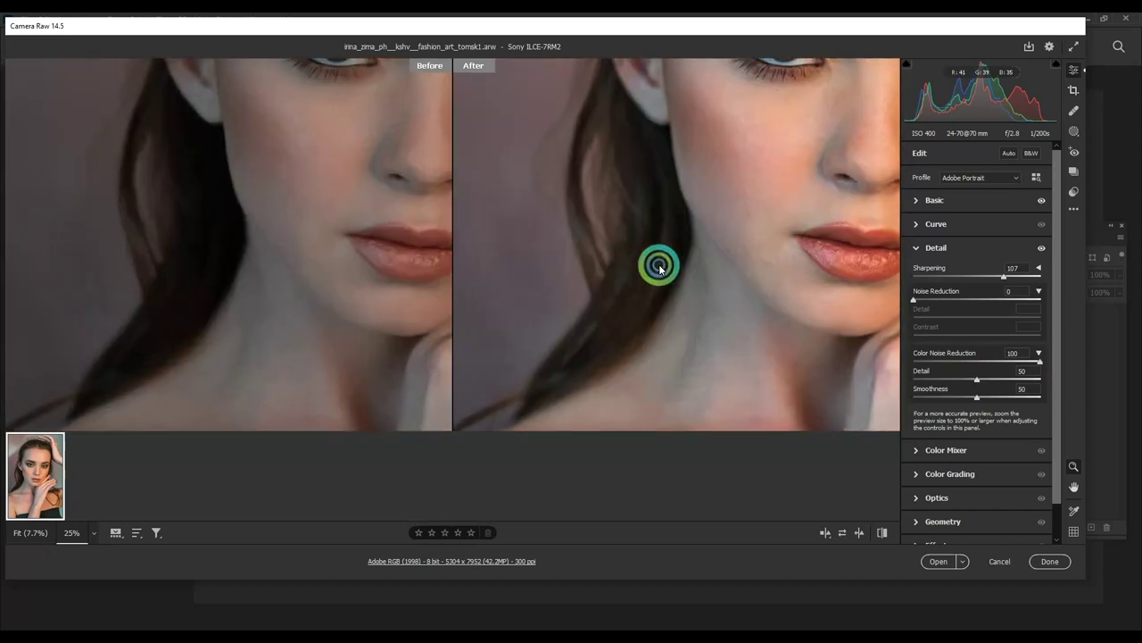
pyautogui.click(915, 504)
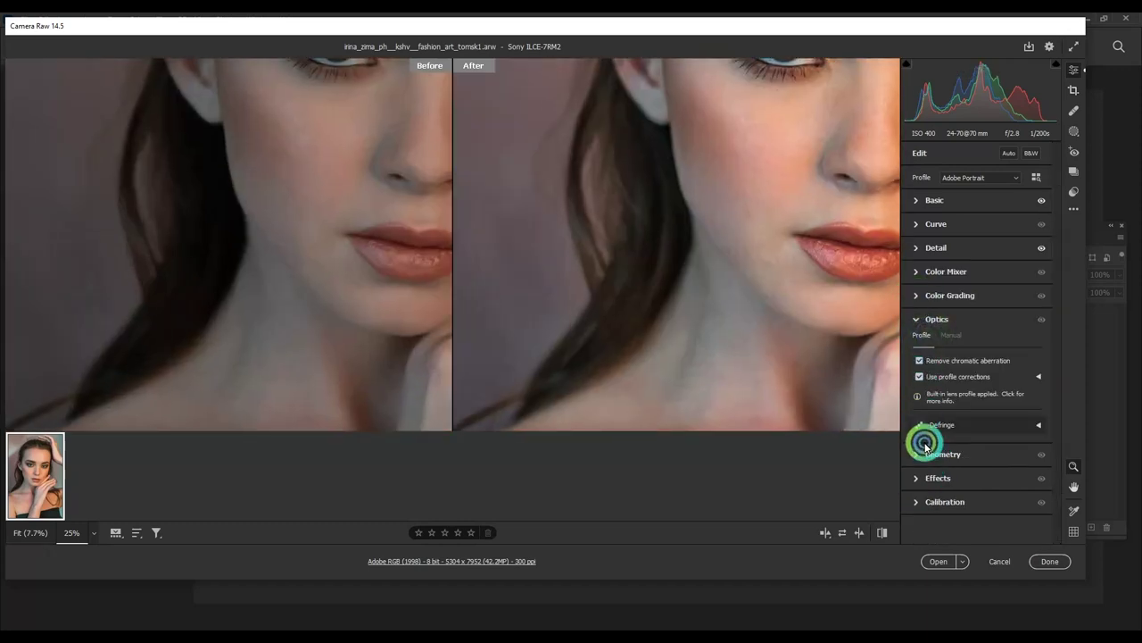
pyautogui.click(940, 561)
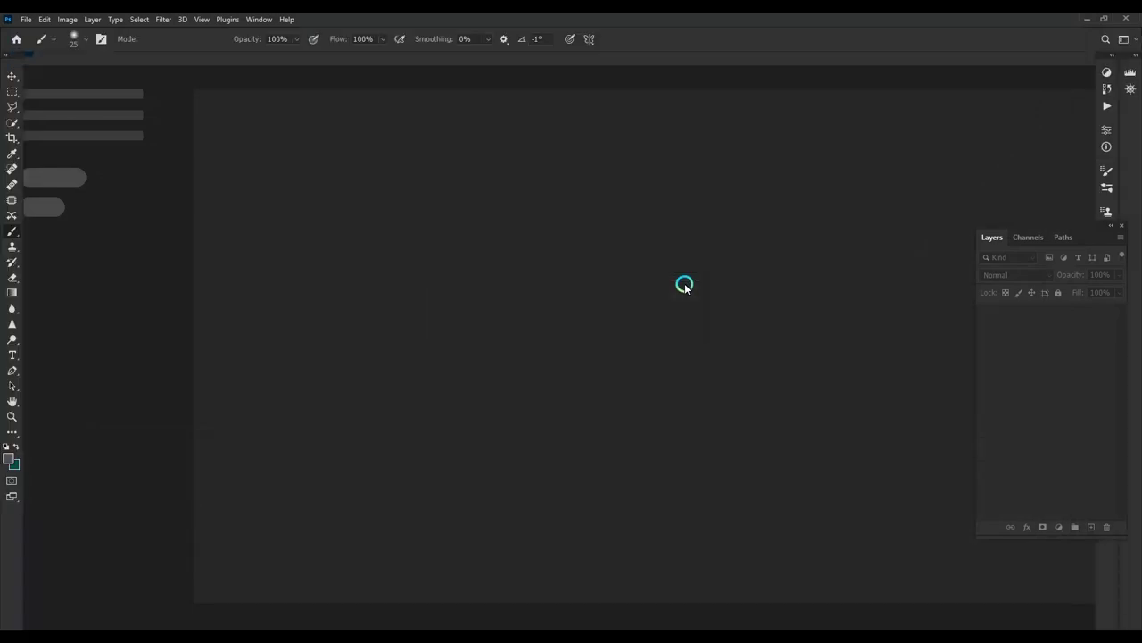
# Step: Duplicate the background layer and start a Hue/Saturation adjustment limited to Reds
pyautogui.scroll(3, 615, 293)
pyautogui.scroll(1, 633, 184)
pyautogui.scroll(-3, 632, 188)
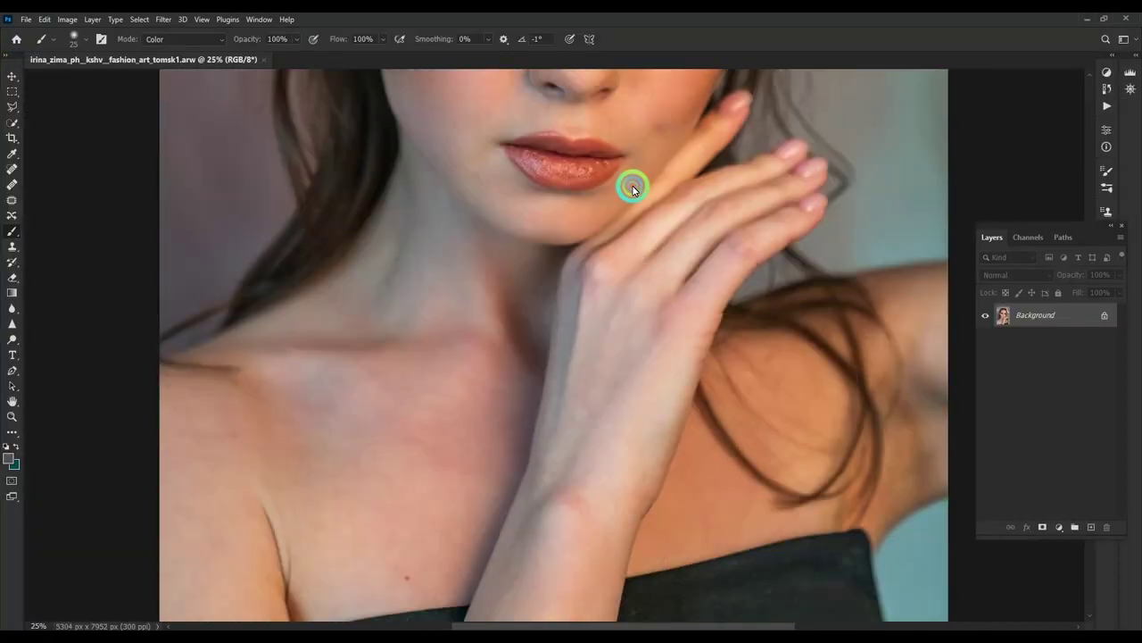
pyautogui.hotkey('ctrl', 'j')
pyautogui.hotkey('ctrl', 'u')
pyautogui.click(784, 157)
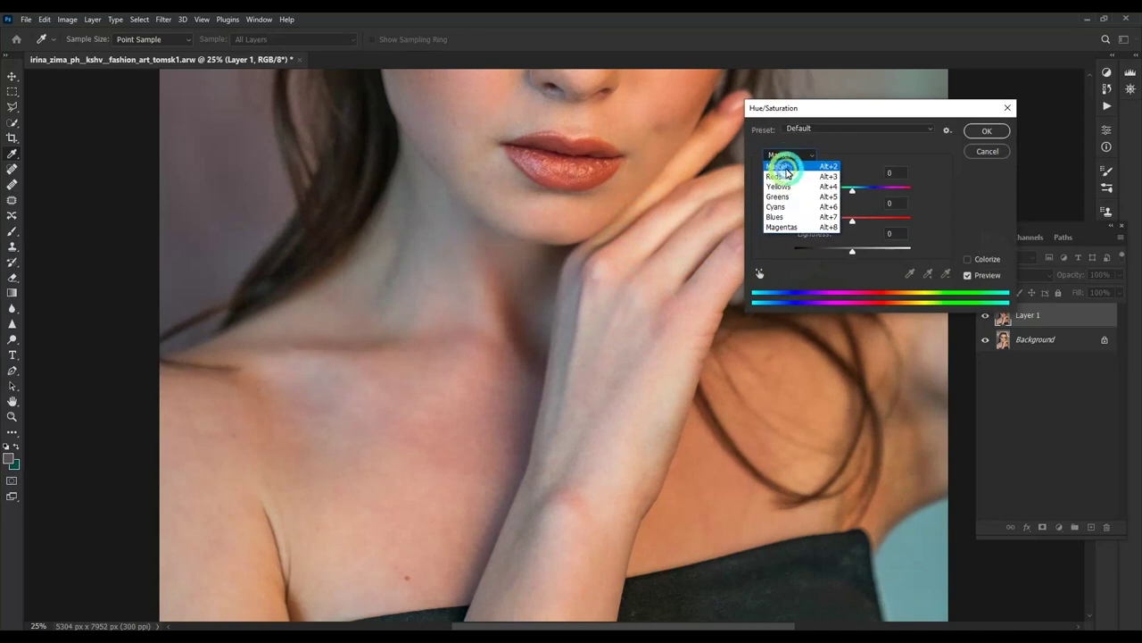
pyautogui.click(779, 176)
# Step: Max Saturation to +100 to refine the red range, then reset it to 0
pyautogui.moveTo(892, 219); pyautogui.dragTo(921, 220)
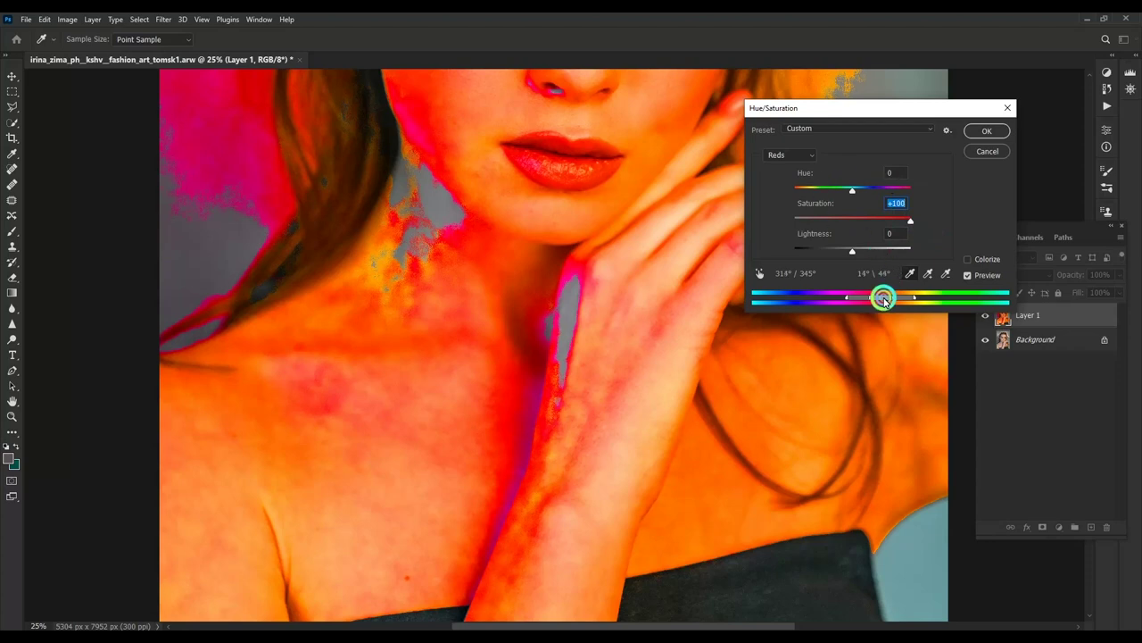
pyautogui.moveTo(883, 300); pyautogui.dragTo(806, 300)
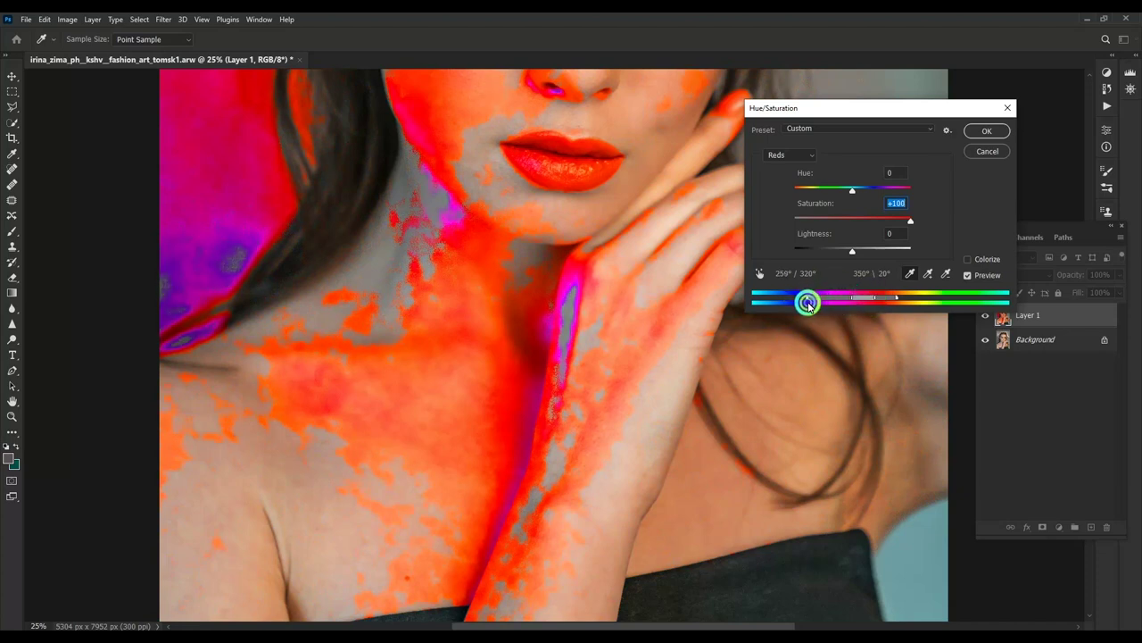
pyautogui.moveTo(586, 161); pyautogui.dragTo(591, 314)
pyautogui.doubleClick(890, 203)
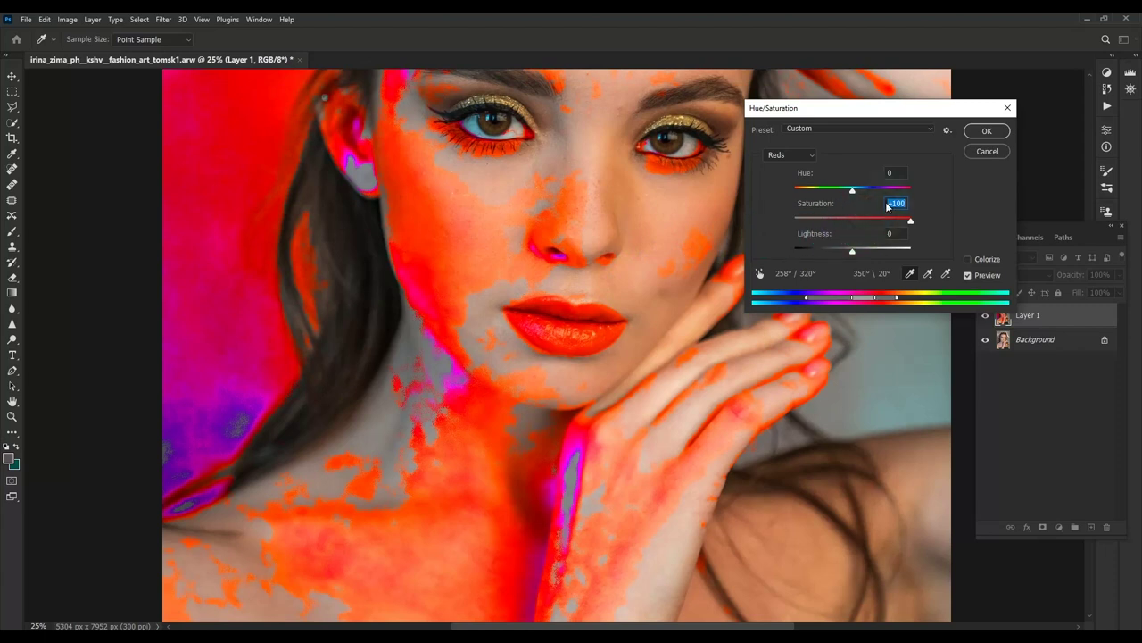
pyautogui.write('0')
# Step: Shift the Reds hue to +39, compare before and after, and apply
pyautogui.moveTo(852, 190); pyautogui.dragTo(875, 193)
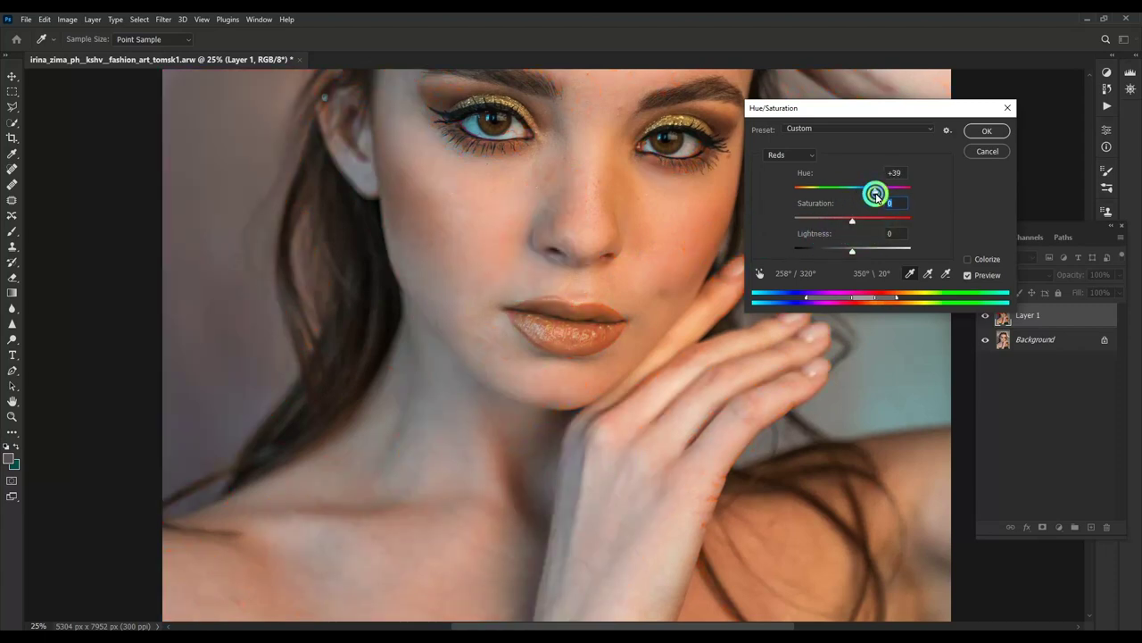
pyautogui.moveTo(571, 381); pyautogui.dragTo(607, 196)
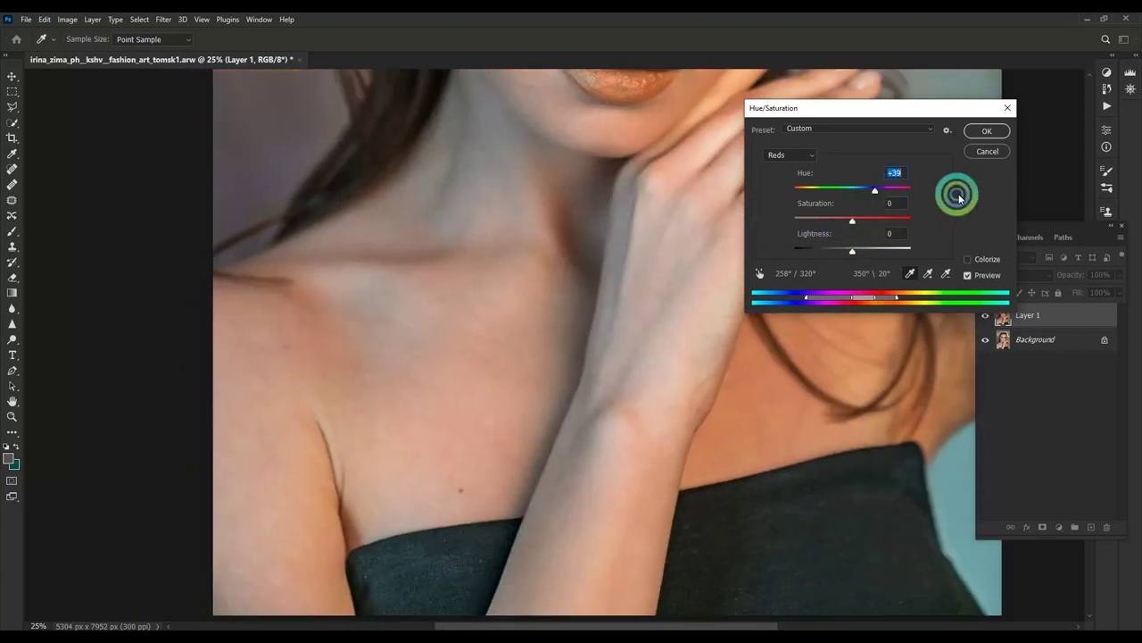
pyautogui.click(981, 274)
pyautogui.click(981, 275)
pyautogui.click(980, 276)
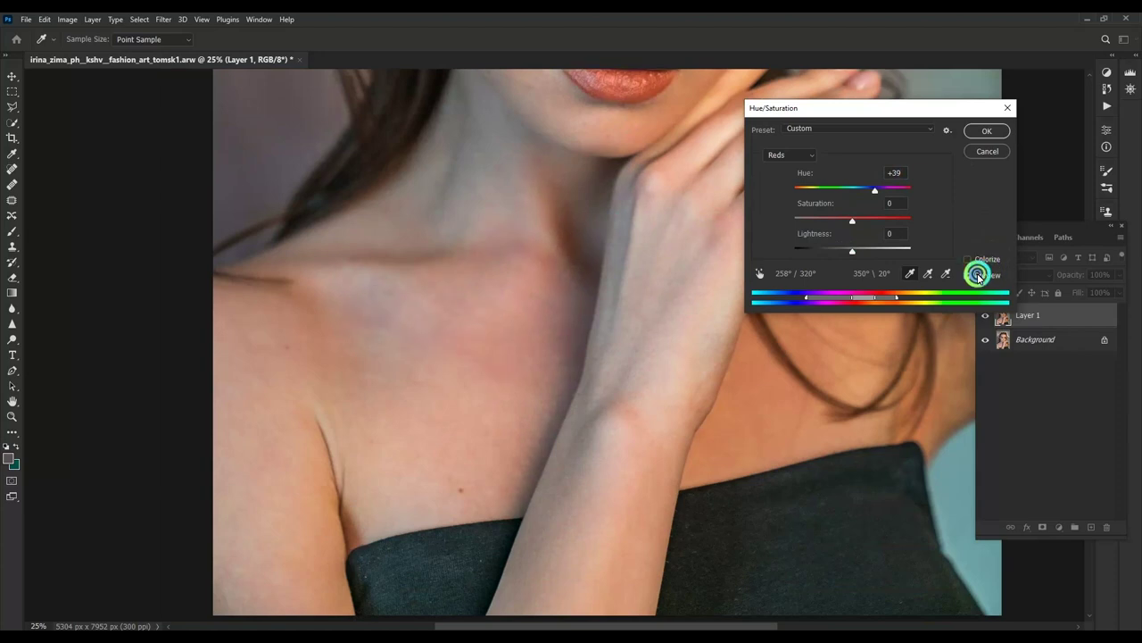
pyautogui.click(979, 277)
pyautogui.click(979, 276)
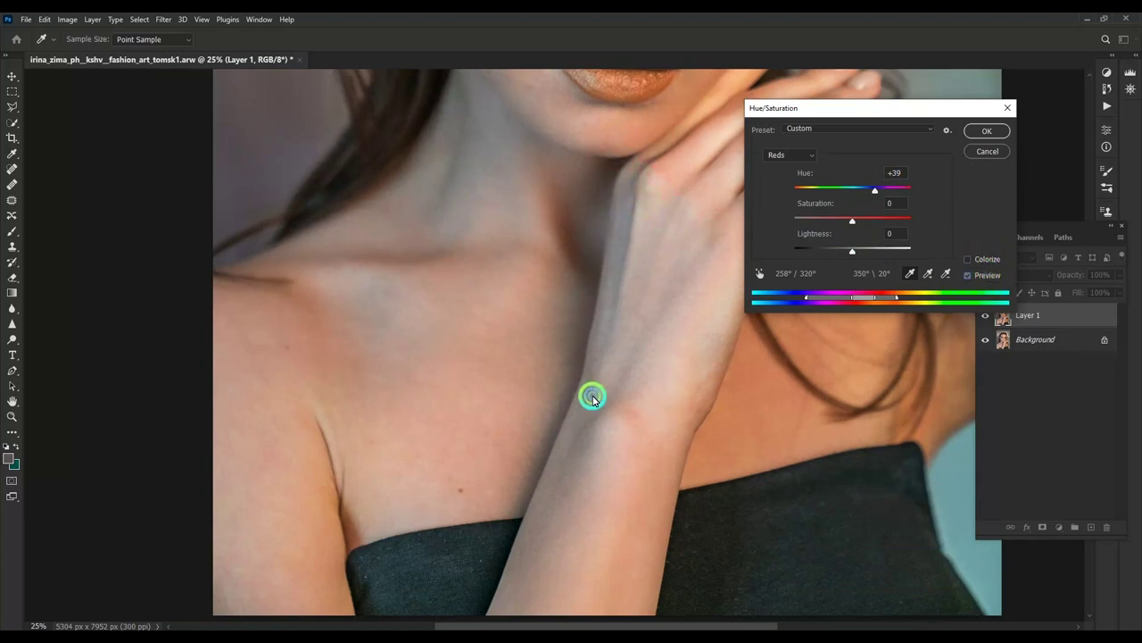
pyautogui.press('p')
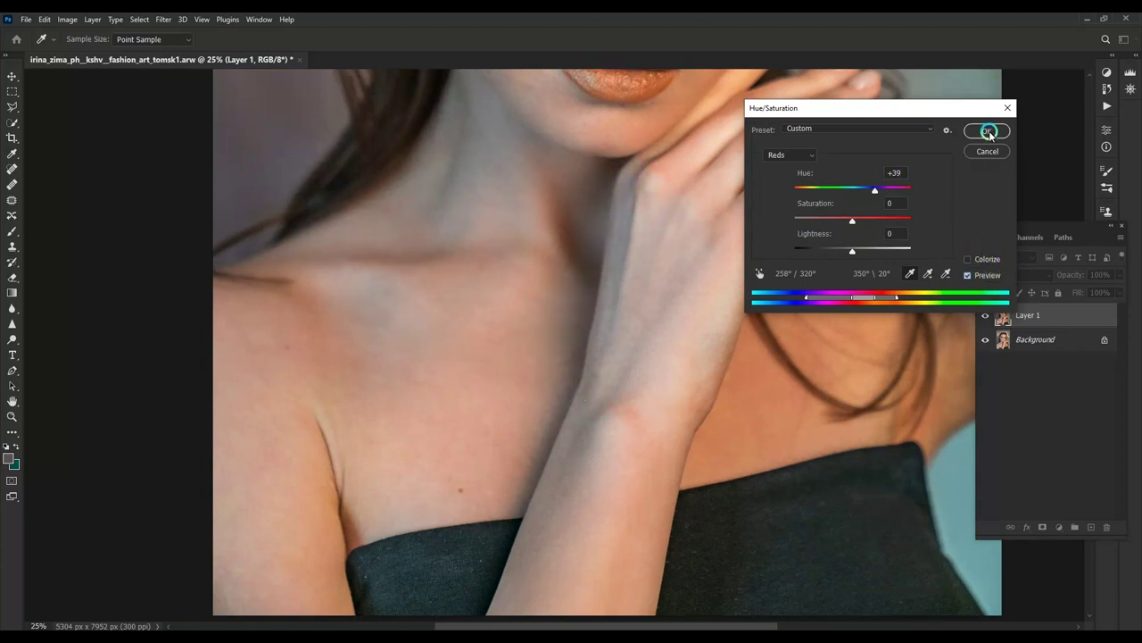
pyautogui.click(988, 132)
# Step: Brush skin colour over the face and fade the stroke to 22%
pyautogui.press('b')
pyautogui.moveTo(614, 217); pyautogui.dragTo(581, 388)
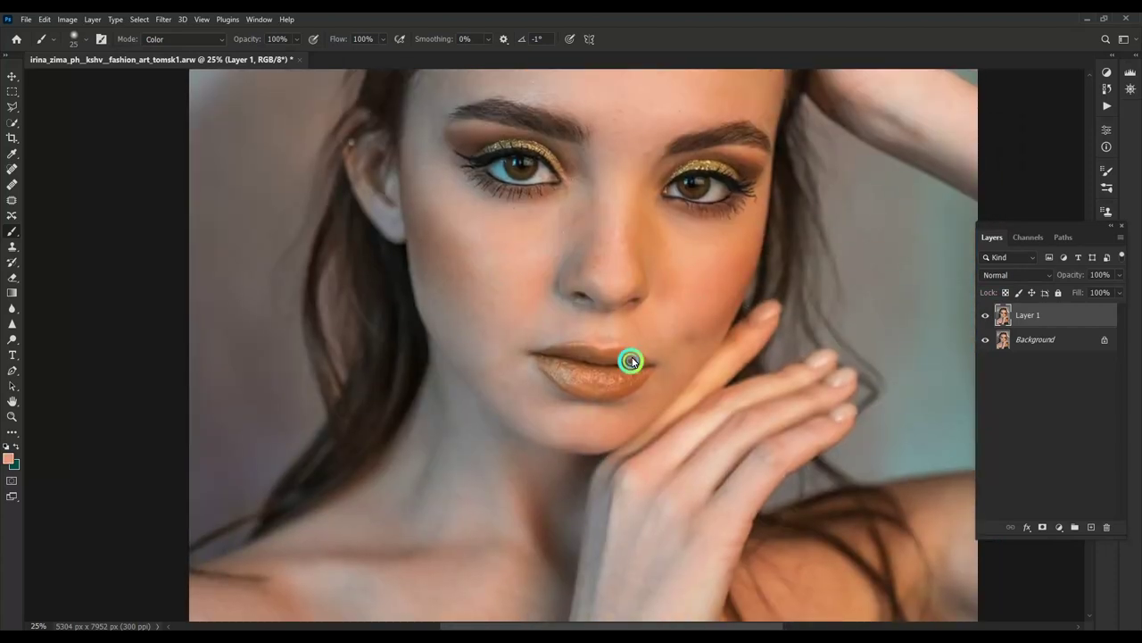
pyautogui.scroll(-3, 634, 322)
pyautogui.scroll(-1, 642, 318)
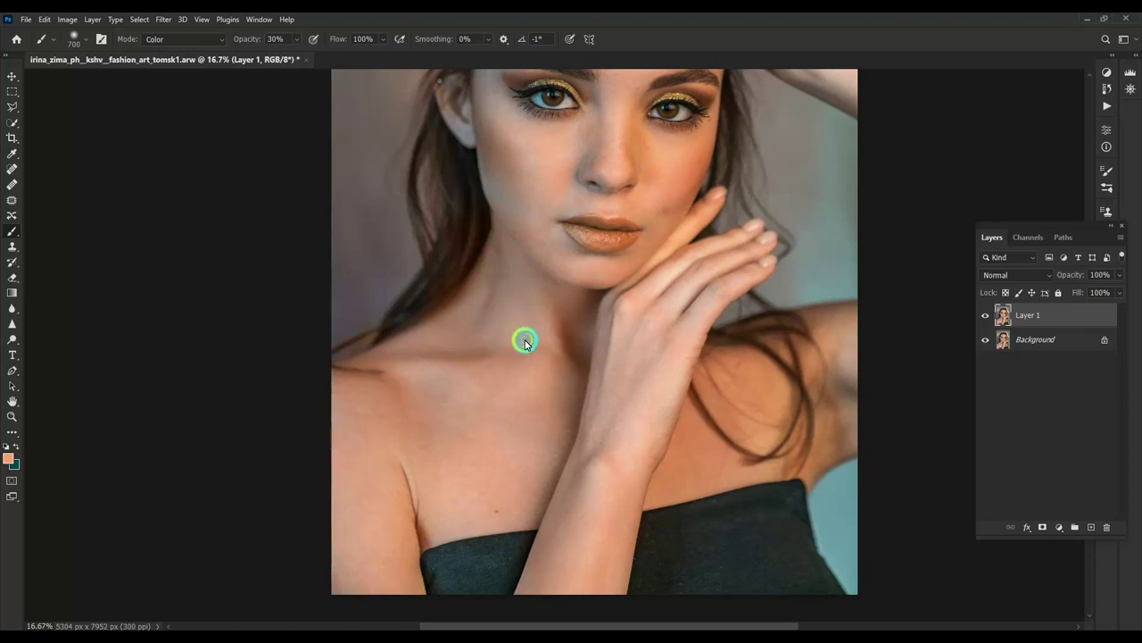
pyautogui.hotkey('ctrl', 'shift', 'f')
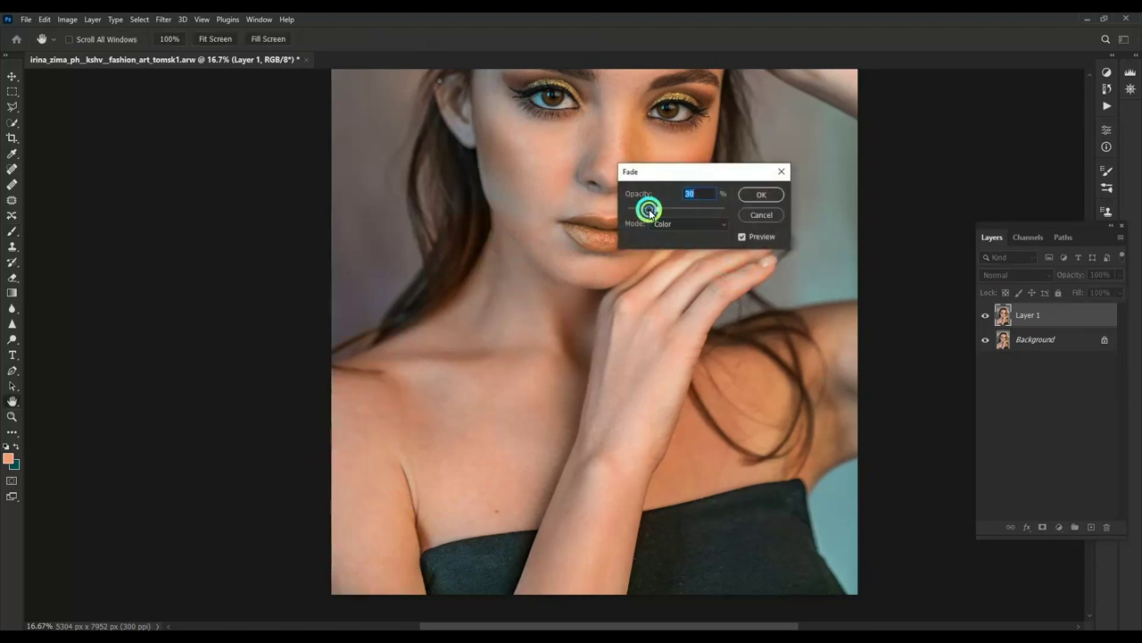
pyautogui.moveTo(650, 209); pyautogui.dragTo(649, 209)
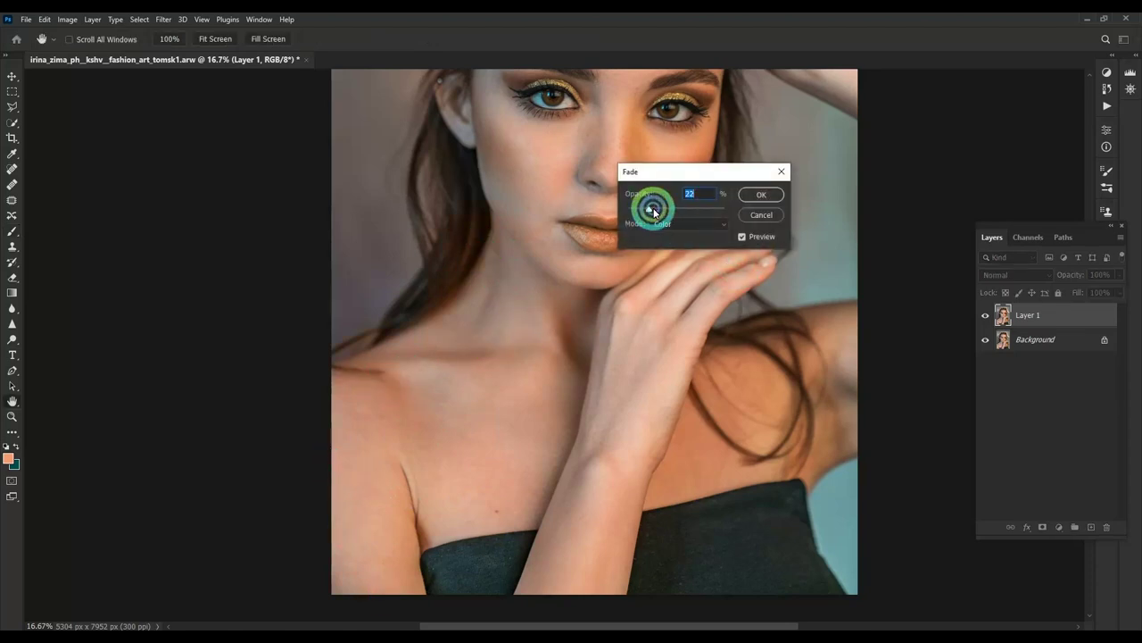
pyautogui.click(761, 196)
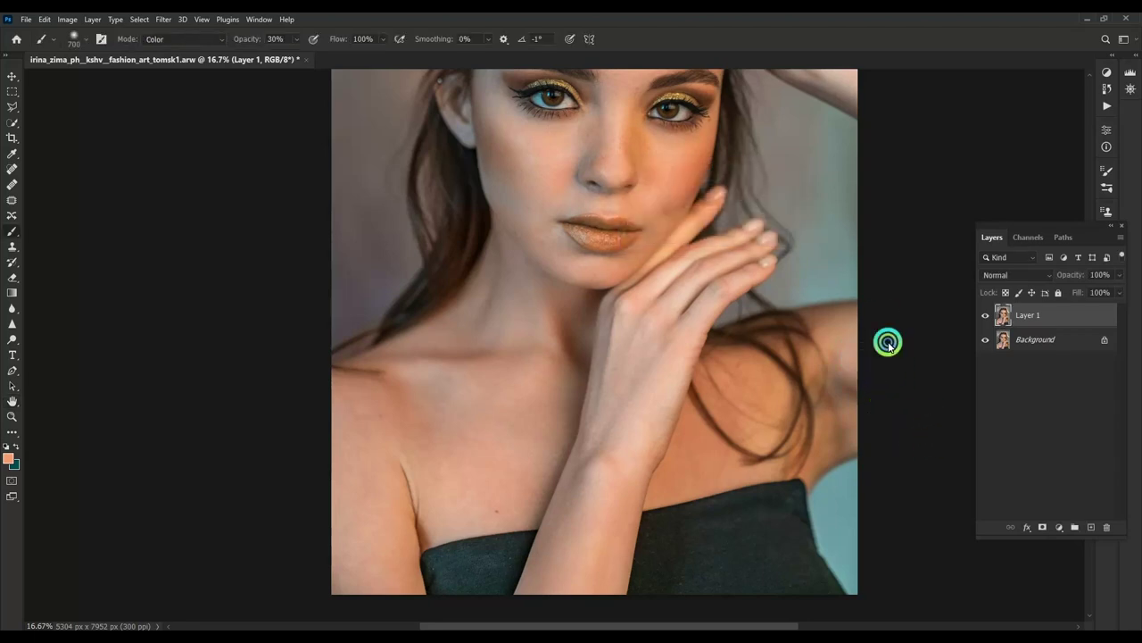
# Step: Paint another skin-colour stroke with a smaller brush and fade it
pyautogui.scroll(3, 668, 355)
pyautogui.press('[')
pyautogui.press('[')
pyautogui.scroll(1, 629, 387)
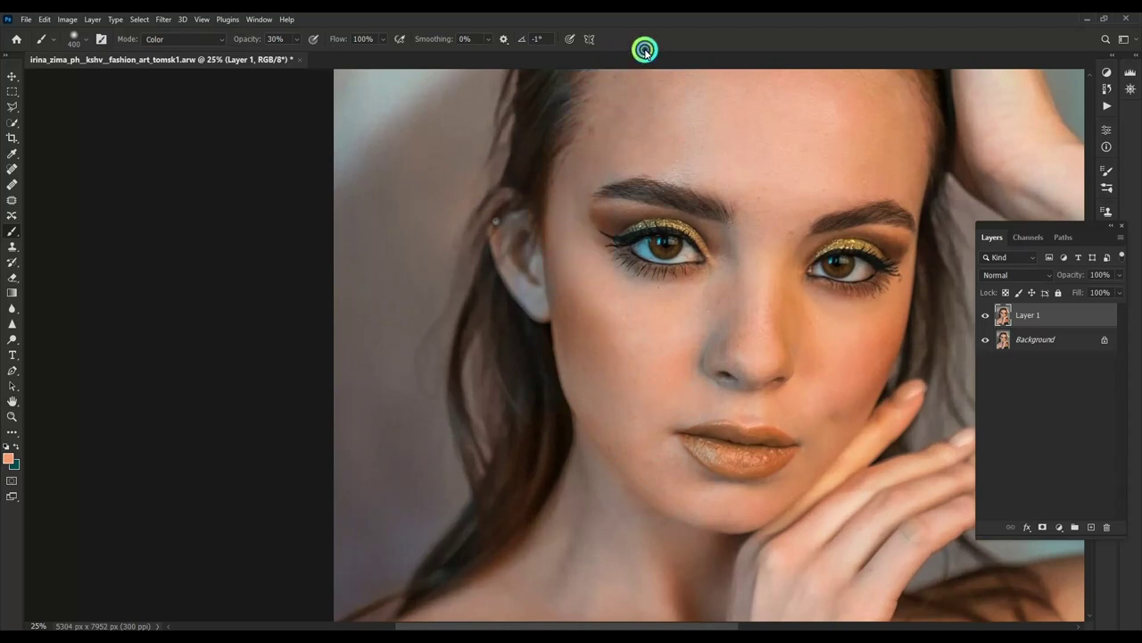
pyautogui.hotkey('ctrl', 'shift', 'f')
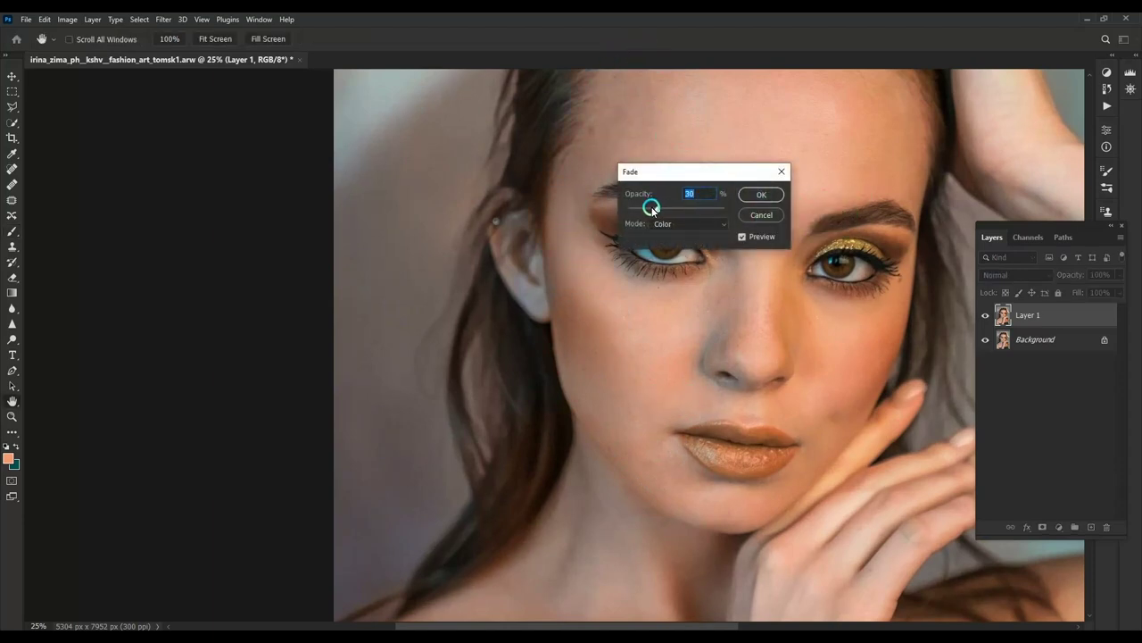
pyautogui.click(759, 194)
# Step: Toggle Layer 1's visibility to compare the evened skin tone with the original
pyautogui.moveTo(857, 403); pyautogui.dragTo(738, 296)
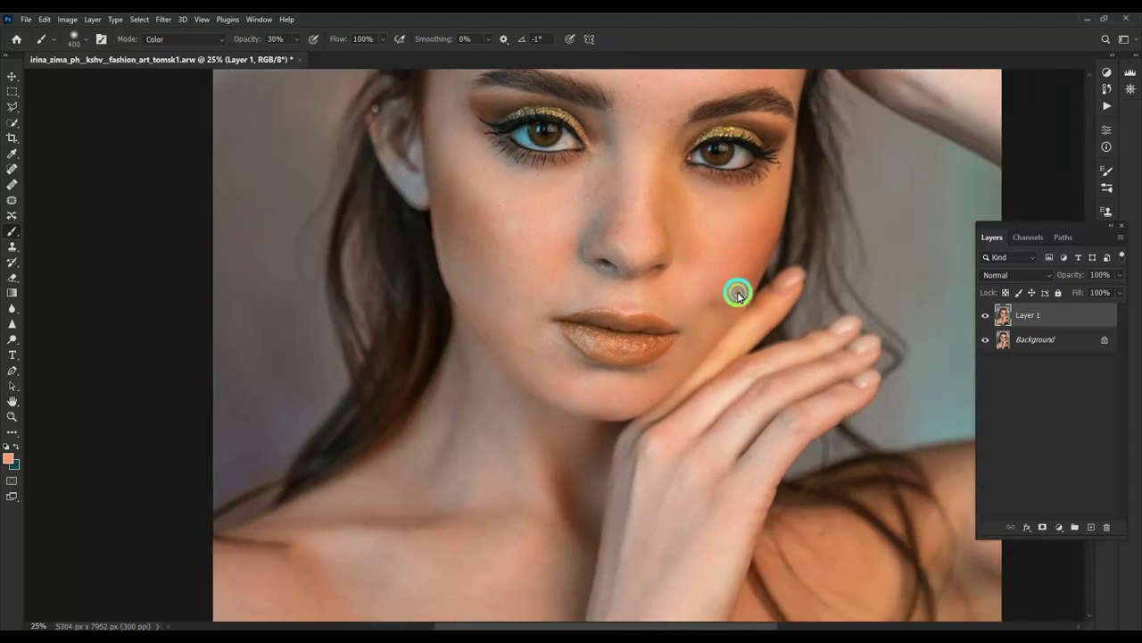
pyautogui.hotkey('ctrl', '-')
pyautogui.hotkey('ctrl', '-')
pyautogui.hotkey('ctrl', '-')
pyautogui.hotkey('ctrl', '-')
pyautogui.hotkey('ctrl', '-')
pyautogui.hotkey('ctrl', '+')
pyautogui.hotkey('ctrl', '+')
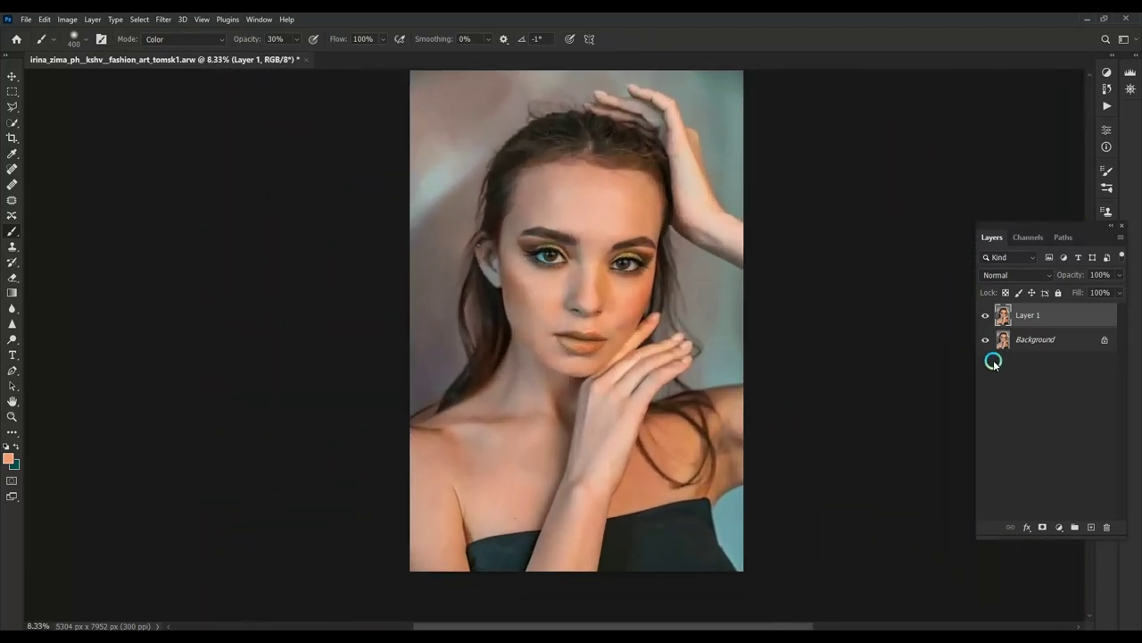
pyautogui.hotkey('ctrl', '+')
pyautogui.hotkey('ctrl', '+')
pyautogui.hotkey('ctrl', '+')
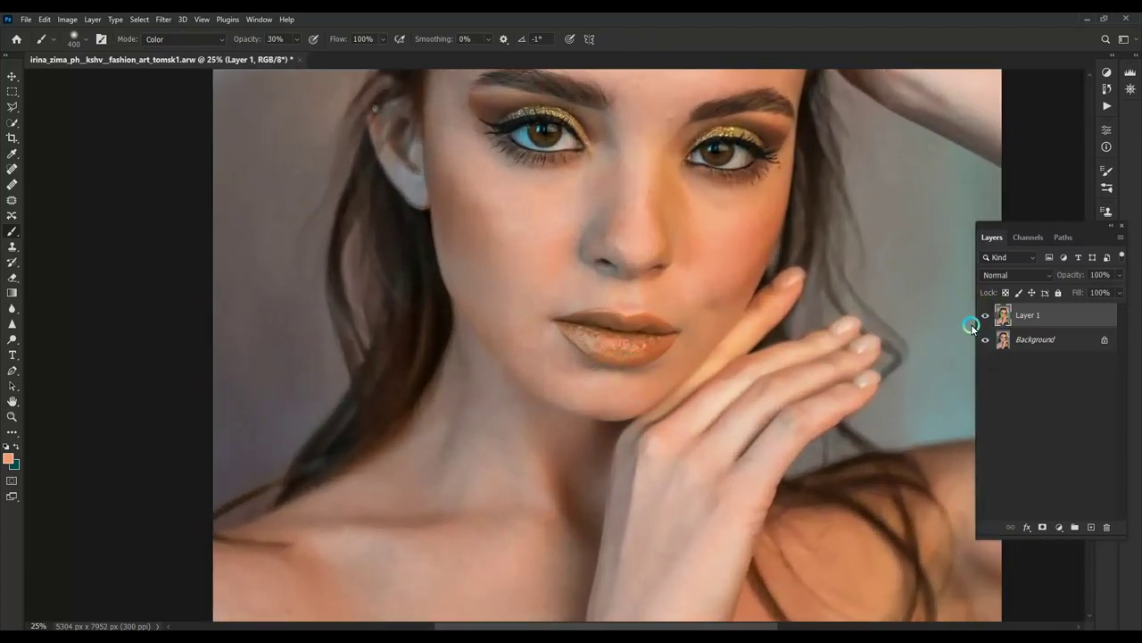
pyautogui.click(983, 316)
pyautogui.click(984, 316)
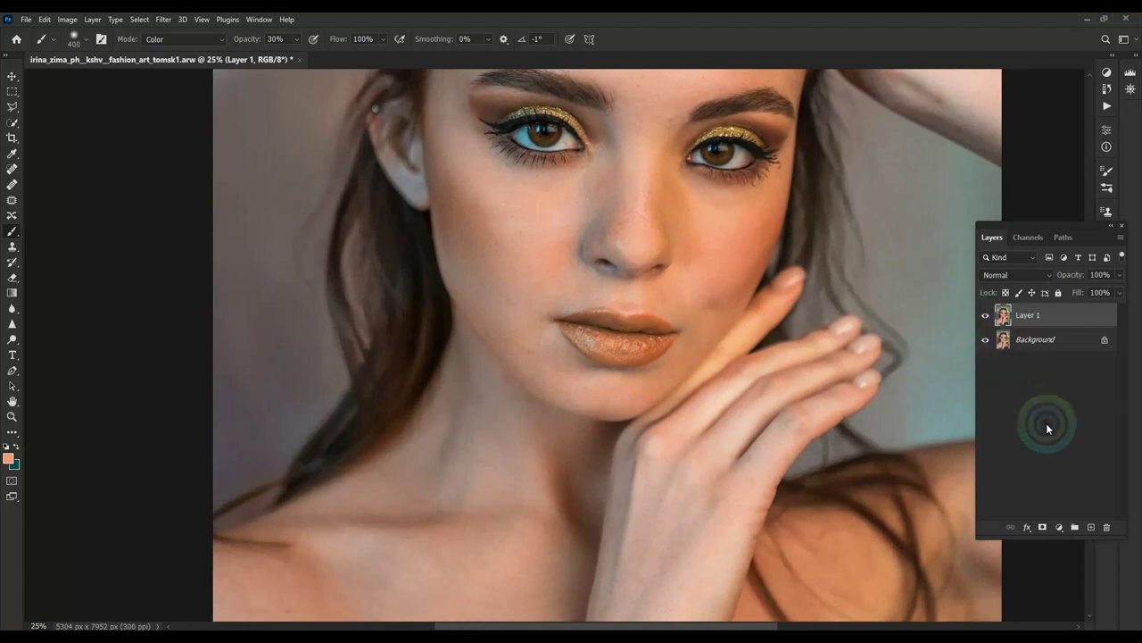
# Step: Add a black layer mask and paint white at 100% over the face, neck and skin
pyautogui.keyDown('alt'); pyautogui.click(1050, 526); pyautogui.keyUp('alt')
pyautogui.press('d')
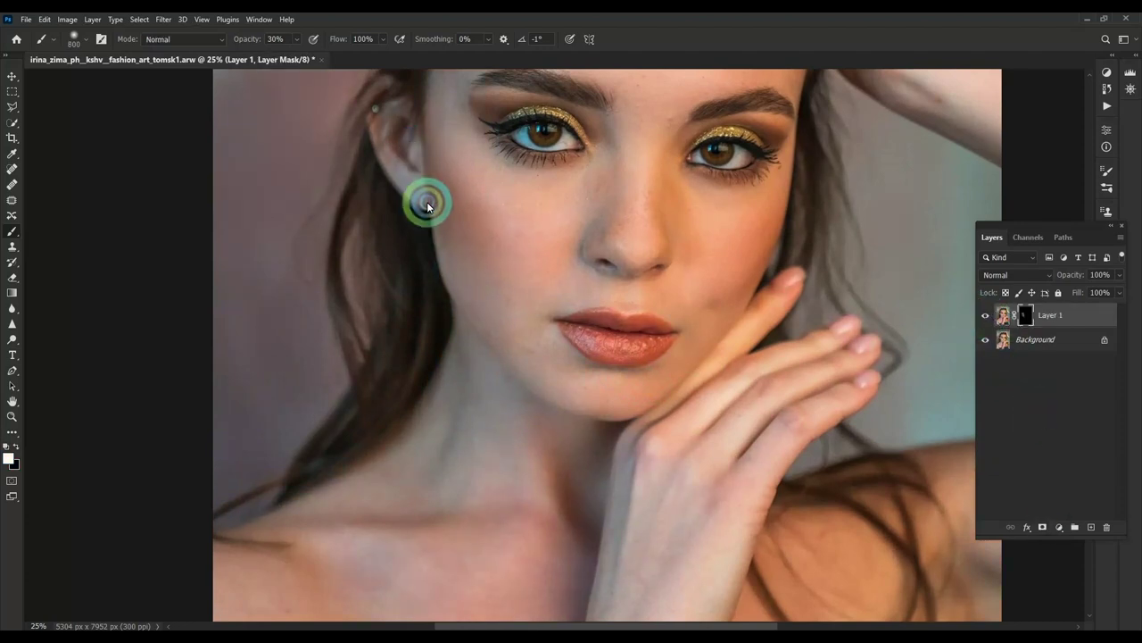
pyautogui.press('0')
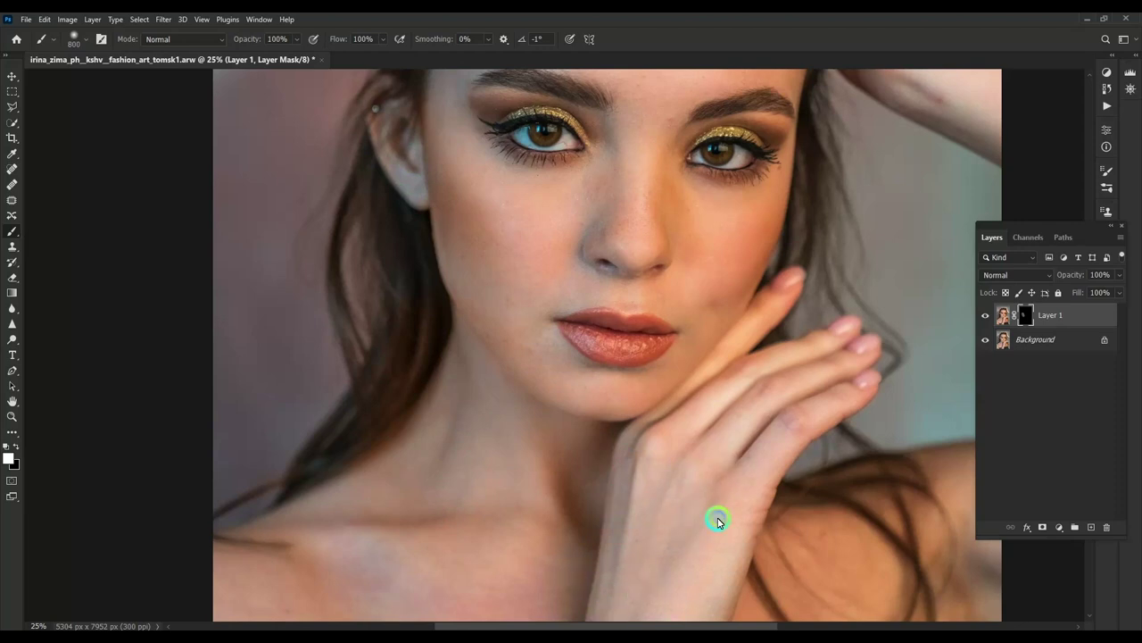
pyautogui.moveTo(717, 513); pyautogui.dragTo(755, 189)
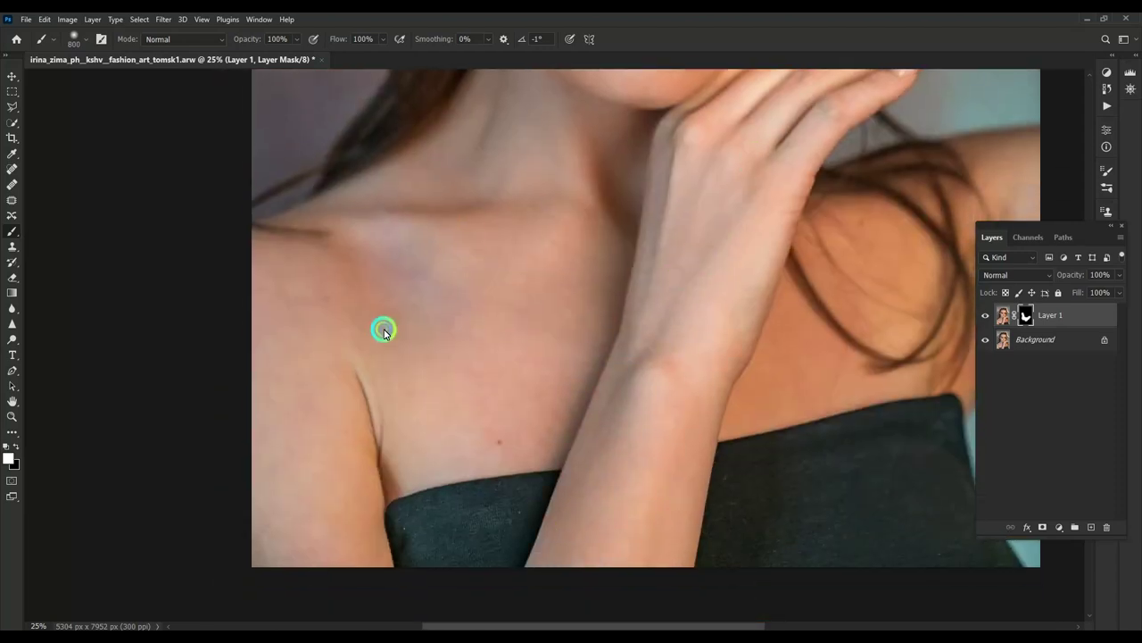
pyautogui.moveTo(431, 170)
pyautogui.mouseDown()
pyautogui.moveTo(560, 191)
pyautogui.moveTo(500, 502)
pyautogui.moveTo(396, 255)
pyautogui.mouseUp()
pyautogui.moveTo(744, 334); pyautogui.dragTo(670, 421)
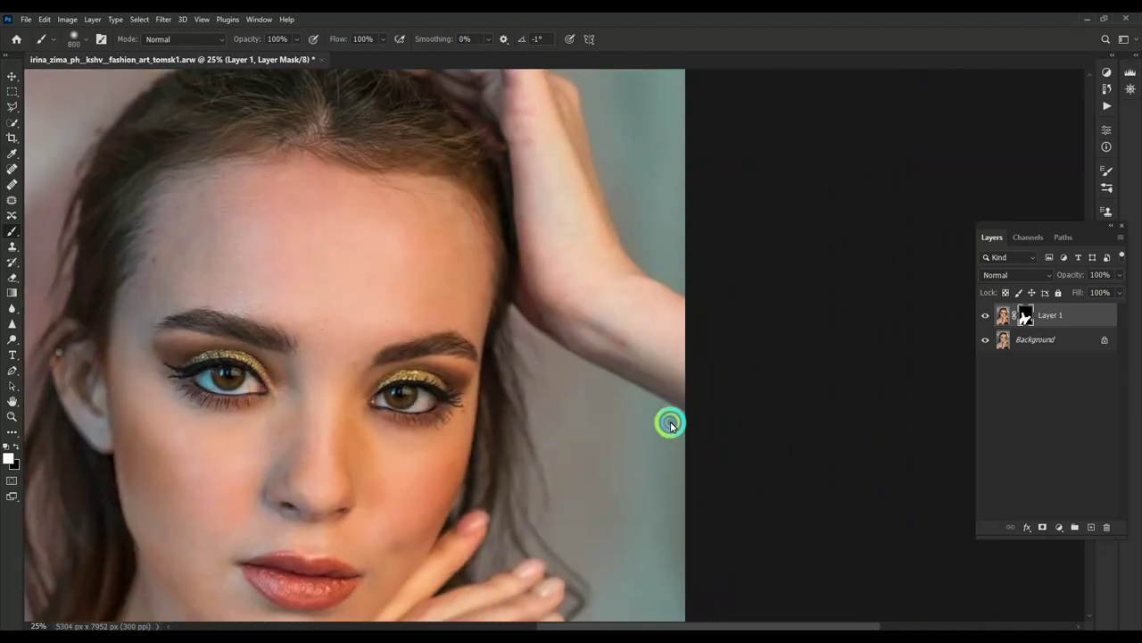
pyautogui.moveTo(285, 221); pyautogui.dragTo(520, 181)
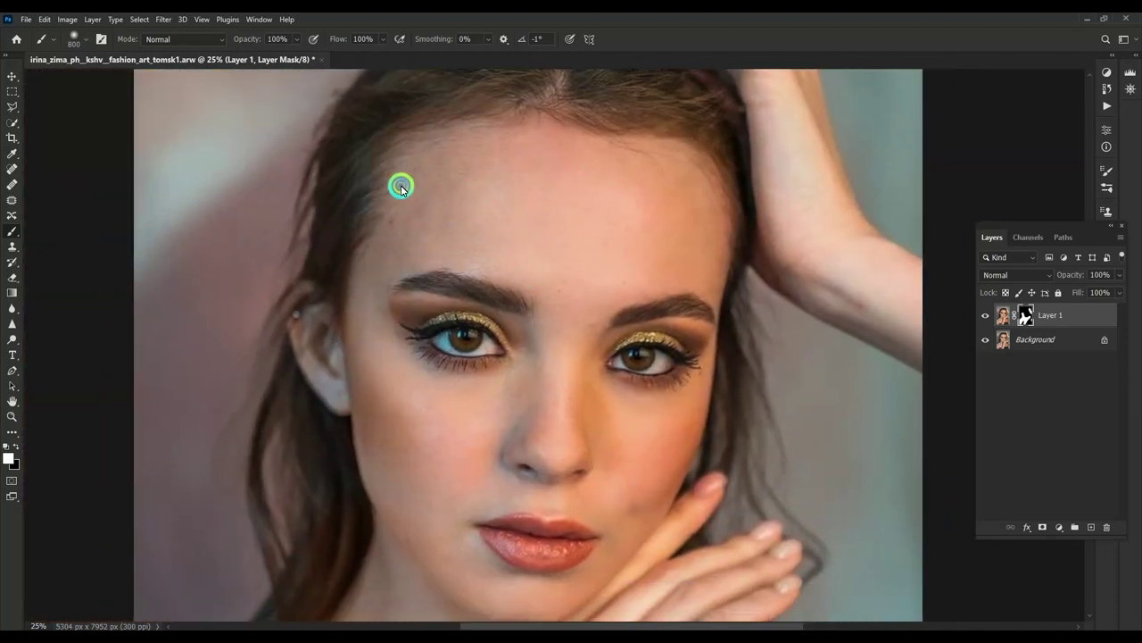
pyautogui.moveTo(520, 380)
pyautogui.mouseDown()
pyautogui.moveTo(527, 148)
pyautogui.moveTo(479, 241)
pyautogui.mouseUp()
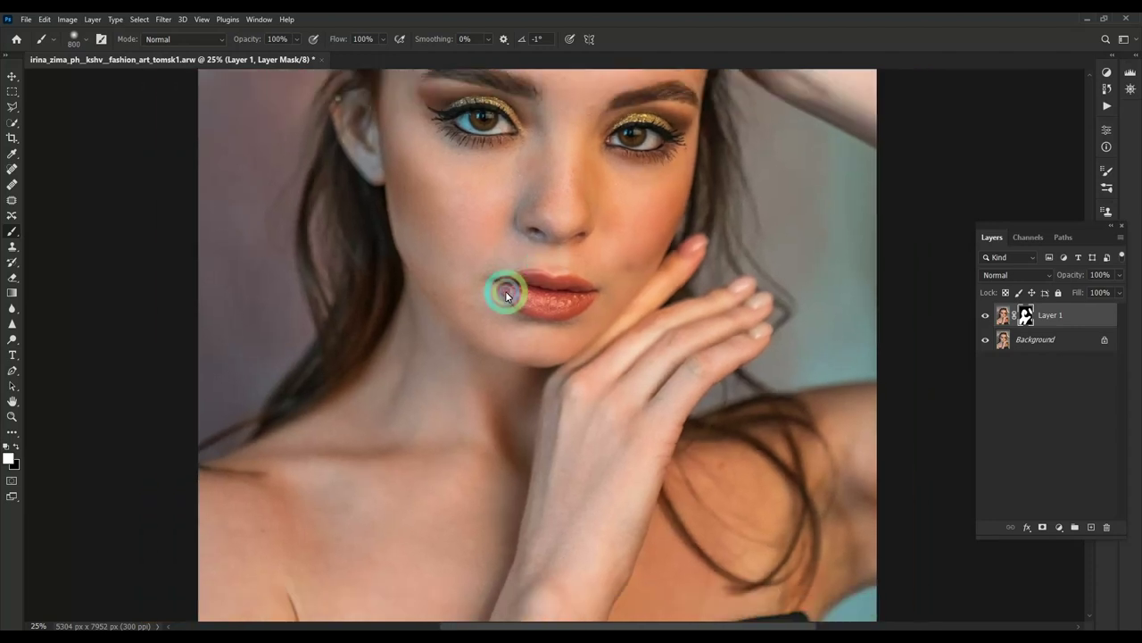
pyautogui.press('[')
pyautogui.press('[')
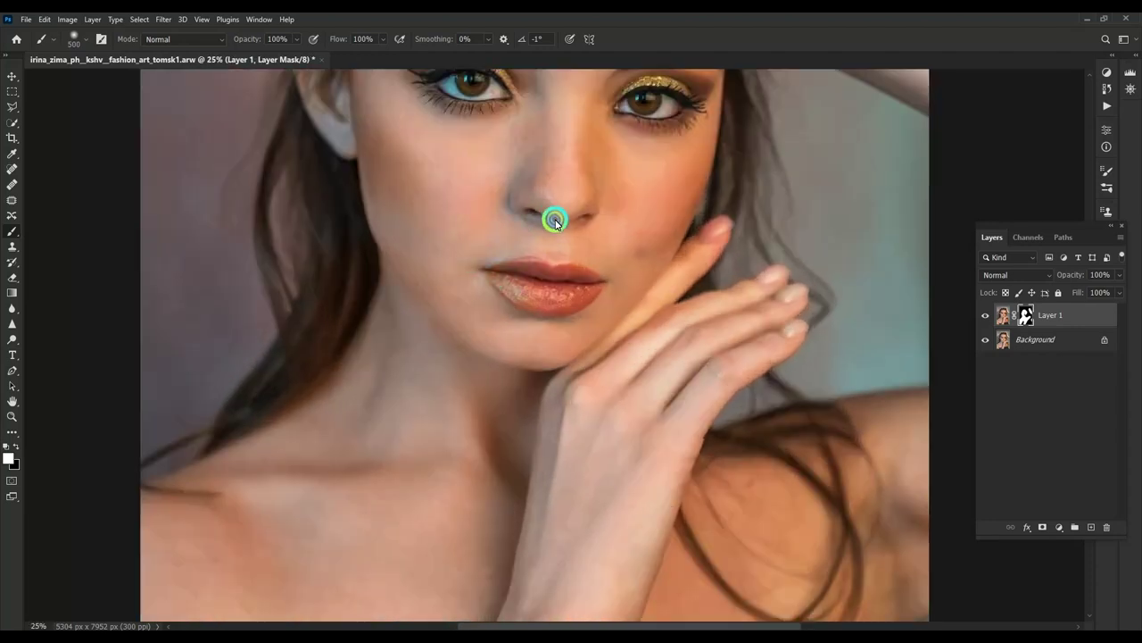
# Step: Review the whole photo and apply the mask permanently to Layer 1
pyautogui.hotkey('ctrl', '-')
pyautogui.hotkey('ctrl', '-')
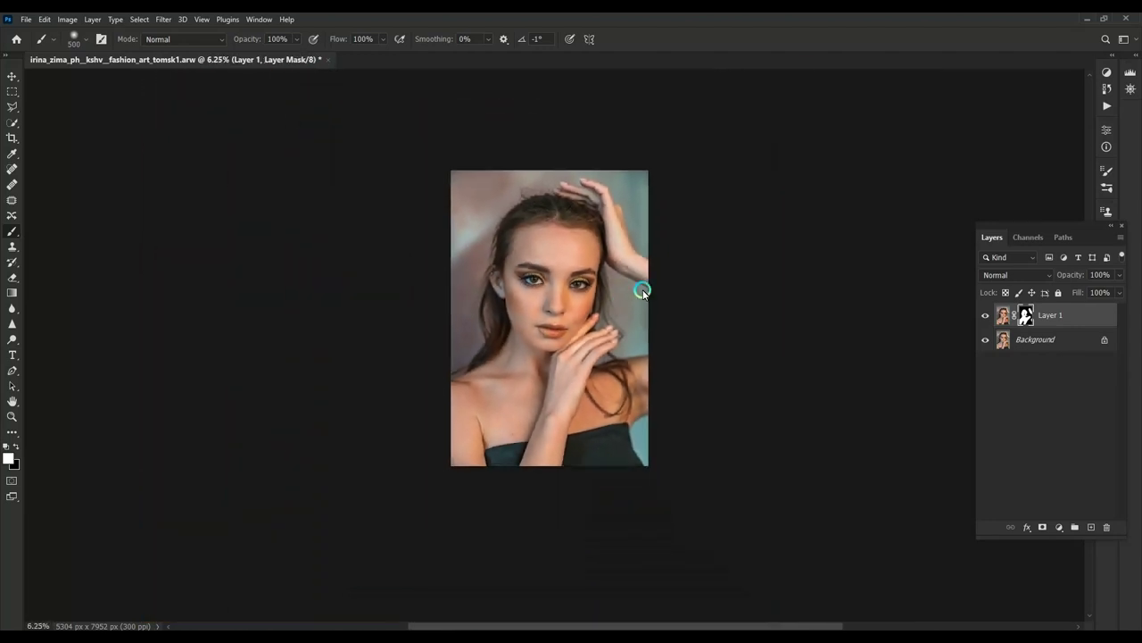
pyautogui.hotkey('ctrl', '+')
pyautogui.hotkey('ctrl', '+')
pyautogui.hotkey('ctrl', '+')
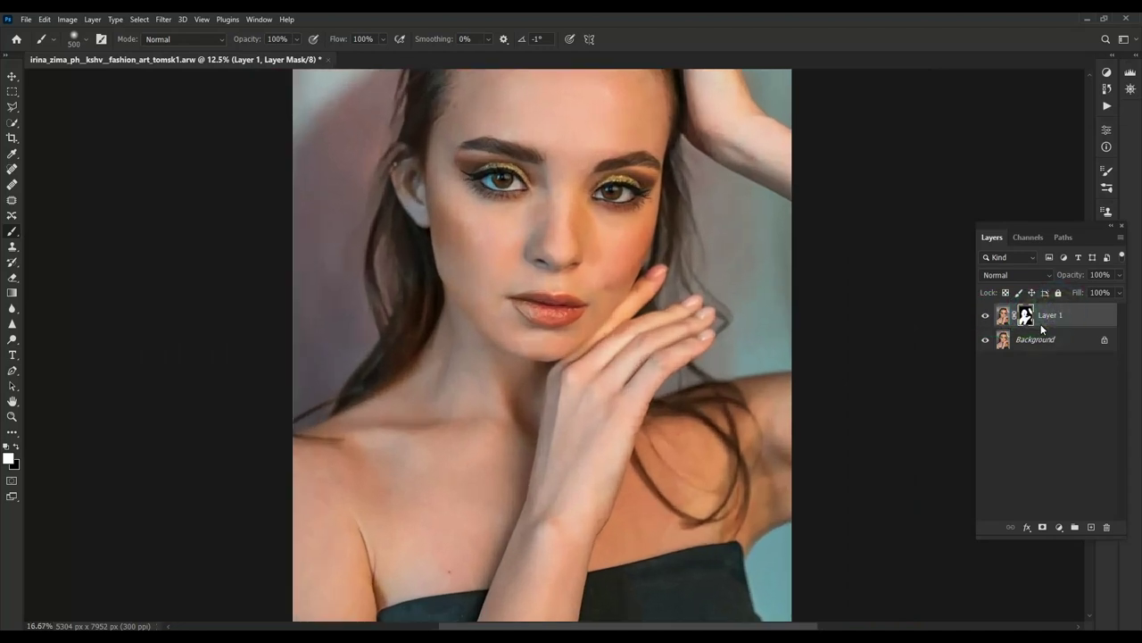
pyautogui.hotkey('ctrl', '+')
pyautogui.moveTo(1026, 314); pyautogui.dragTo(1005, 337)
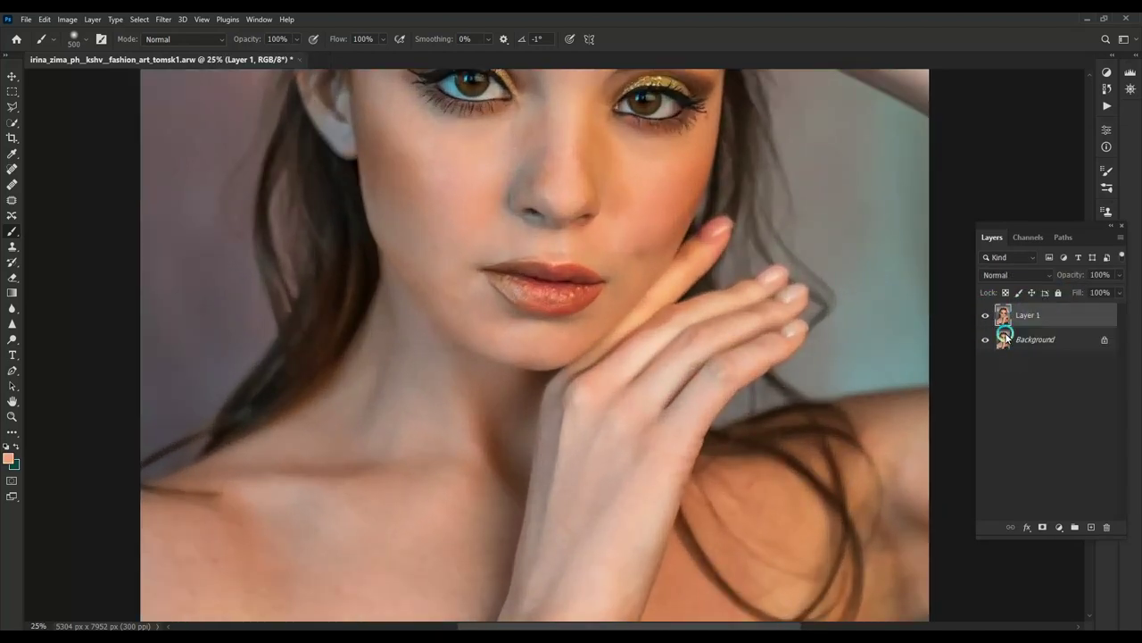
# Step: Narrow the Reds range and set Hue +2 and Saturation -18 on Layer 1
pyautogui.hotkey('ctrl', 'u')
pyautogui.click(794, 158)
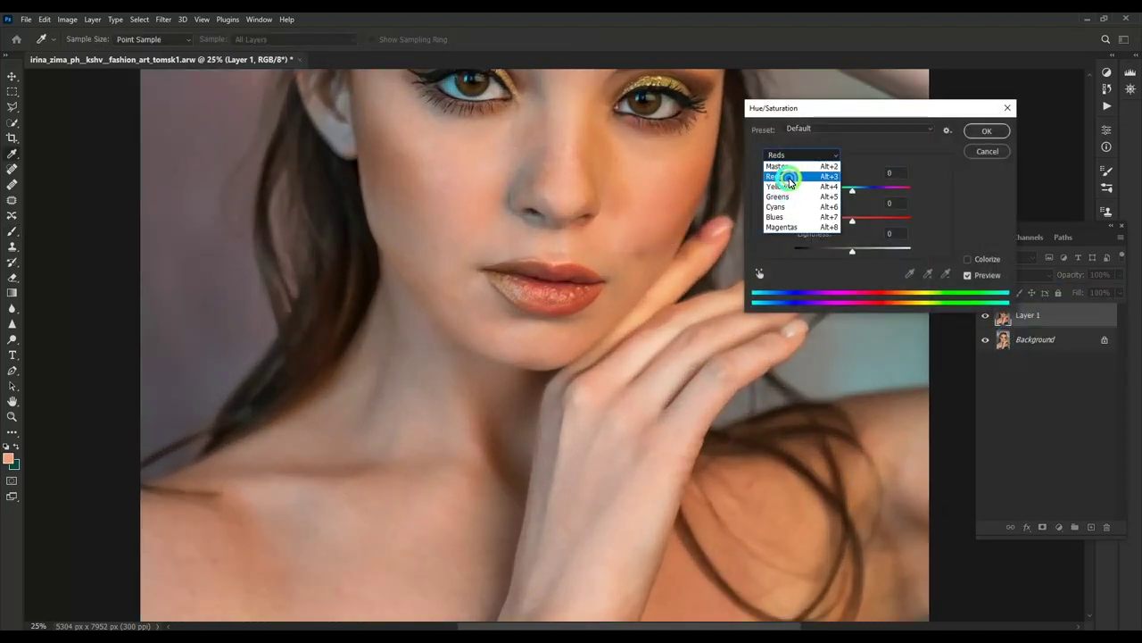
pyautogui.click(788, 181)
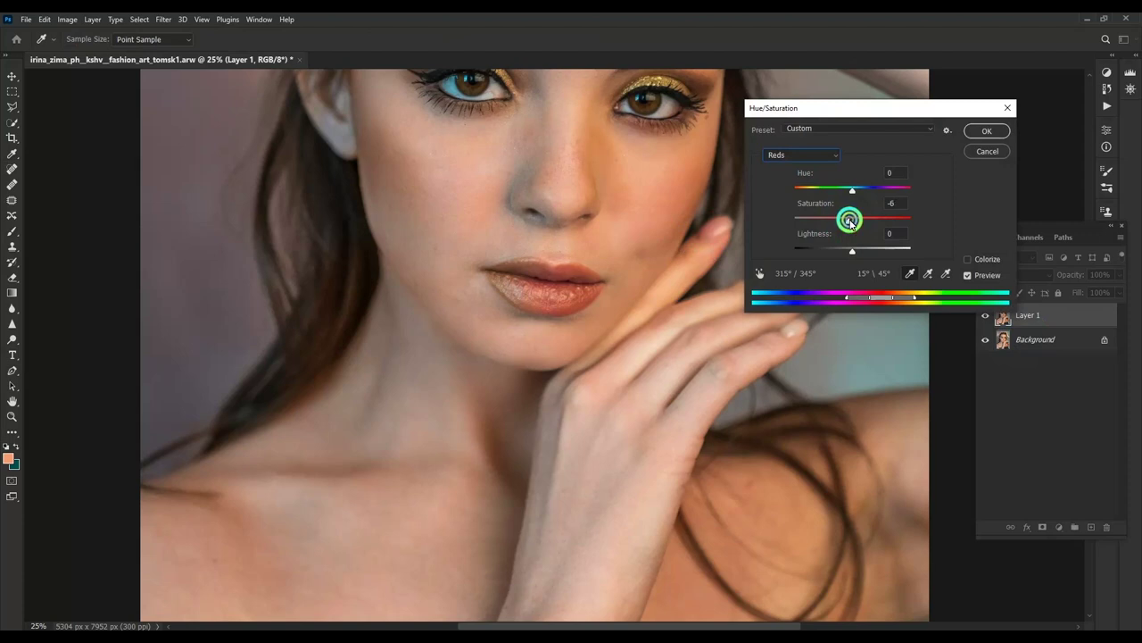
pyautogui.moveTo(851, 222); pyautogui.dragTo(849, 221)
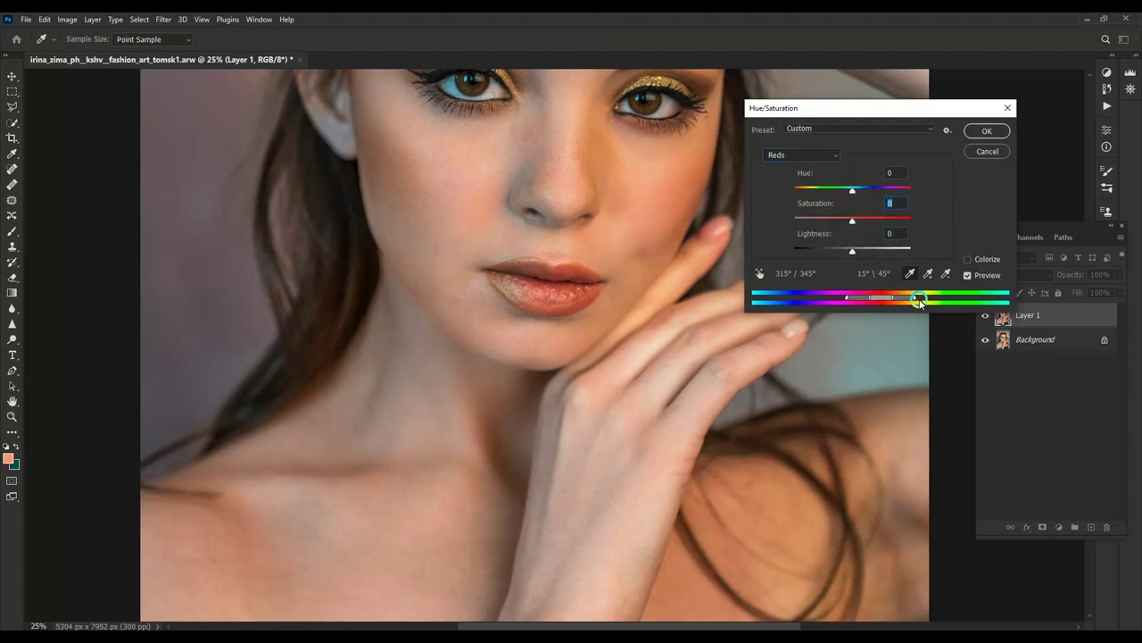
pyautogui.moveTo(912, 299)
pyautogui.mouseDown()
pyautogui.moveTo(874, 299)
pyautogui.moveTo(910, 302)
pyautogui.mouseUp()
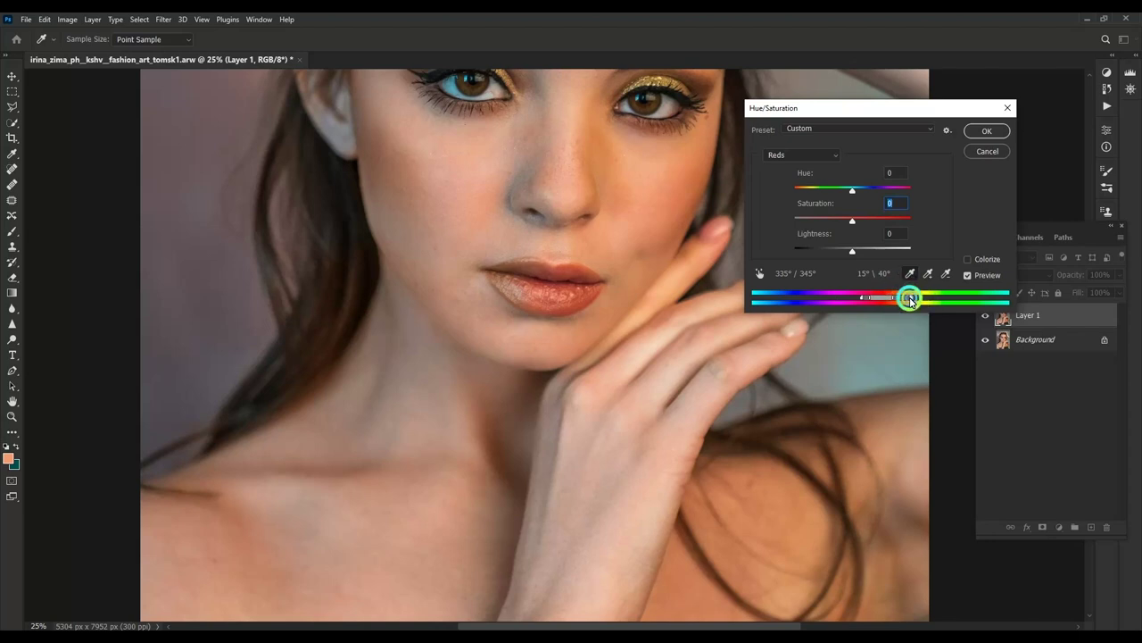
pyautogui.moveTo(853, 189); pyautogui.dragTo(855, 190)
pyautogui.moveTo(853, 219); pyautogui.dragTo(842, 220)
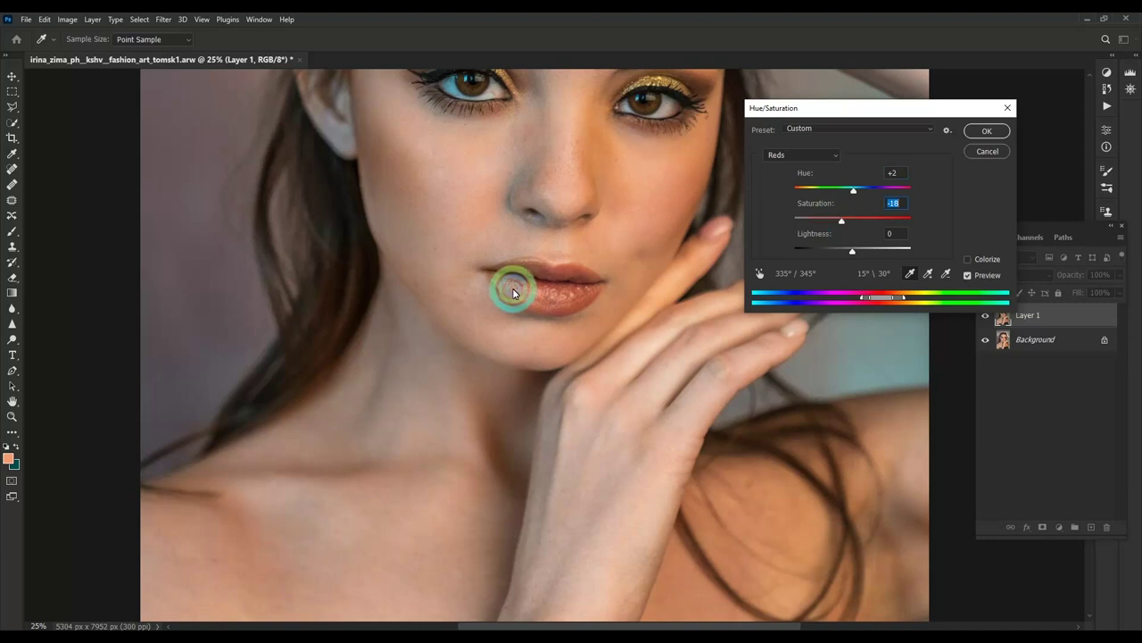
pyautogui.hotkey('ctrl', '-')
pyautogui.hotkey('ctrl', '-')
pyautogui.hotkey('ctrl', '-')
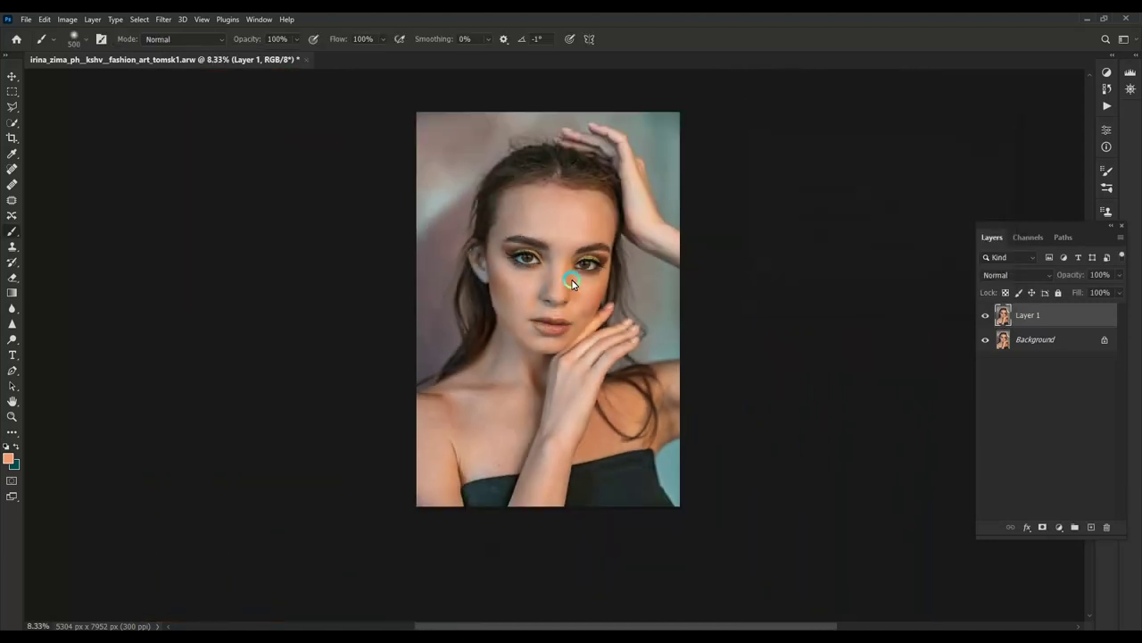
# Step: Erase Layer 1's correction from the lower lip to restore its colour
pyautogui.hotkey('ctrl', '+')
pyautogui.hotkey('ctrl', '+')
pyautogui.hotkey('ctrl', '+')
pyautogui.hotkey('ctrl', '+')
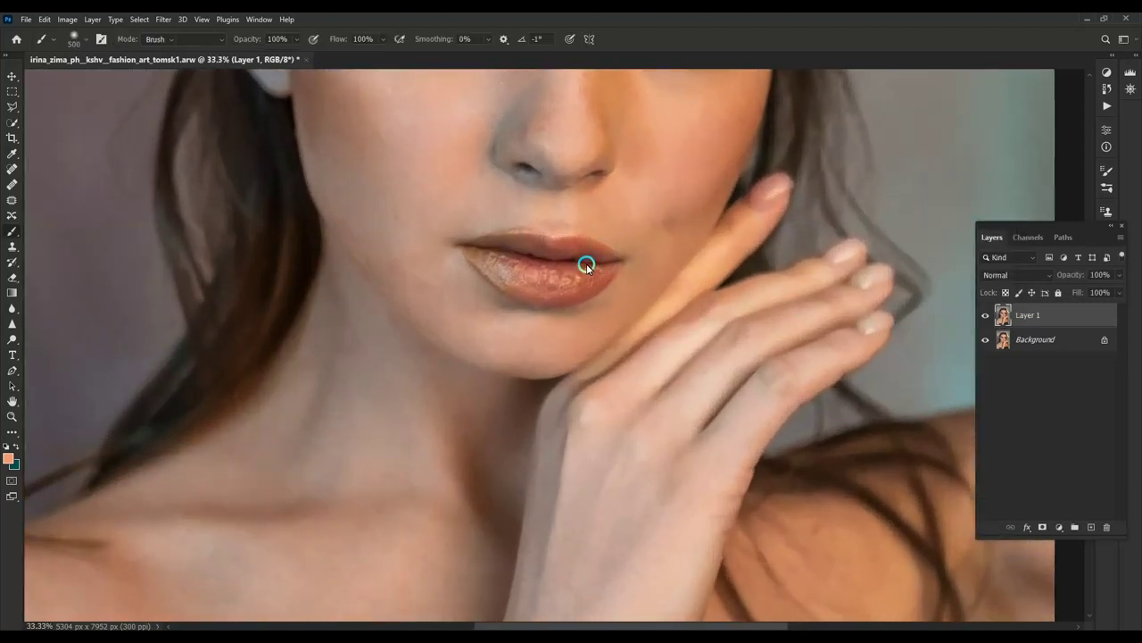
pyautogui.press('e')
pyautogui.click(984, 314)
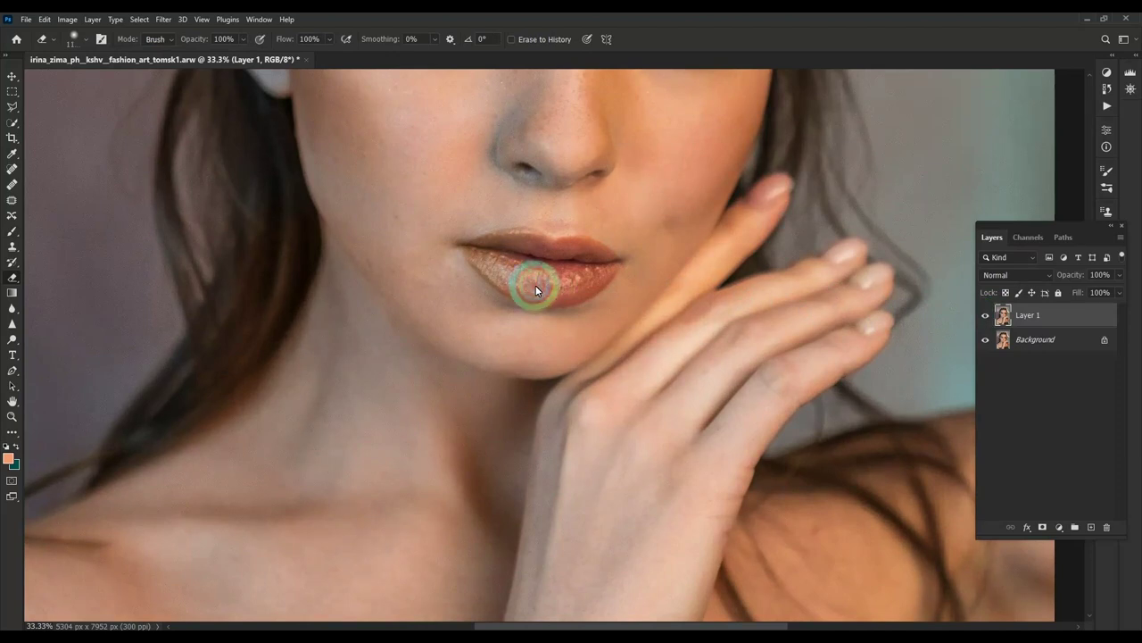
pyautogui.moveTo(492, 265)
pyautogui.mouseDown()
pyautogui.moveTo(592, 273)
pyautogui.moveTo(505, 262)
pyautogui.moveTo(599, 260)
pyautogui.mouseUp()
pyautogui.moveTo(604, 128); pyautogui.dragTo(574, 400)
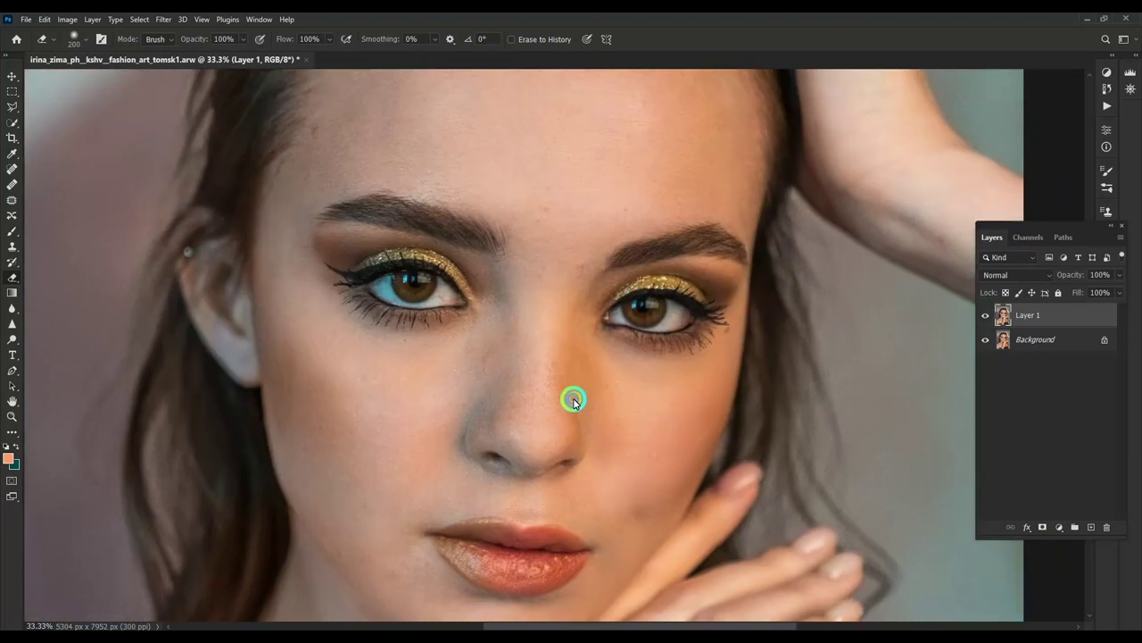
# Step: Merge the visible layers into a single Background layer
pyautogui.click(1035, 342)
pyautogui.hotkey('ctrl', 'shift', 'e')
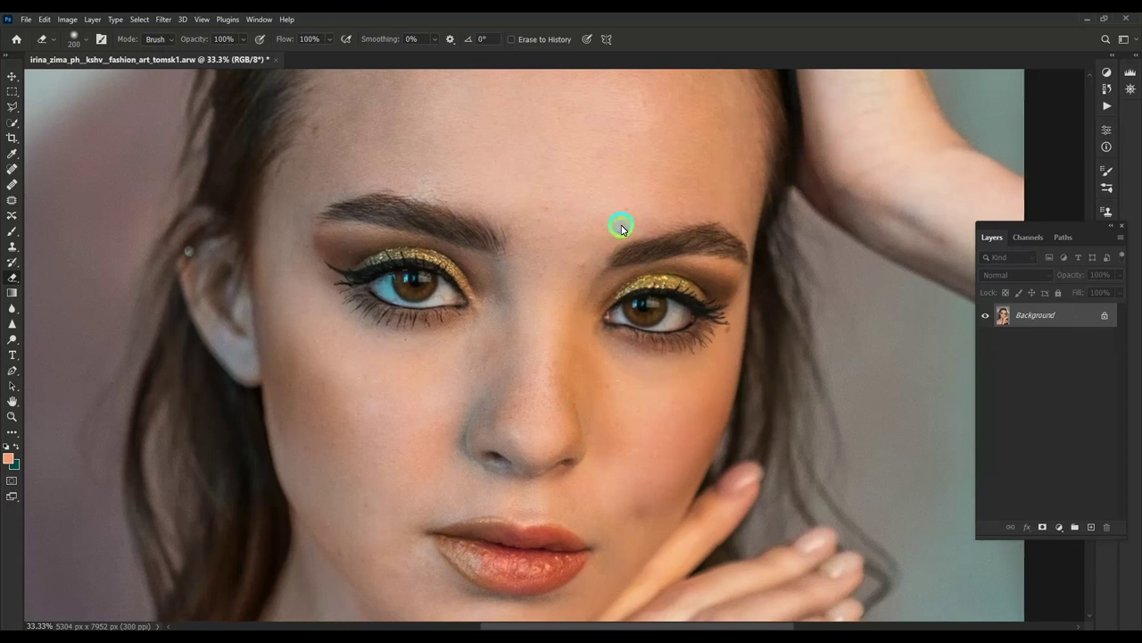
pyautogui.scroll(-1, 625, 210)
pyautogui.scroll(-1, 630, 201)
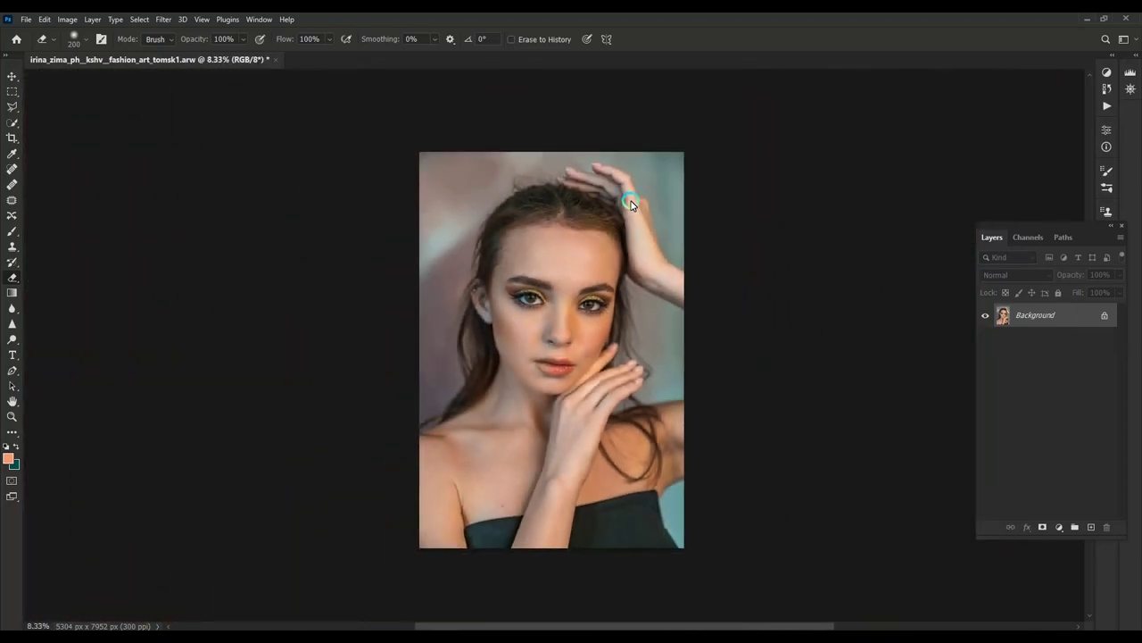
# Step: Duplicate the layer and lower its saturation by 21 with Hue/Saturation
pyautogui.scroll(3, 631, 201)
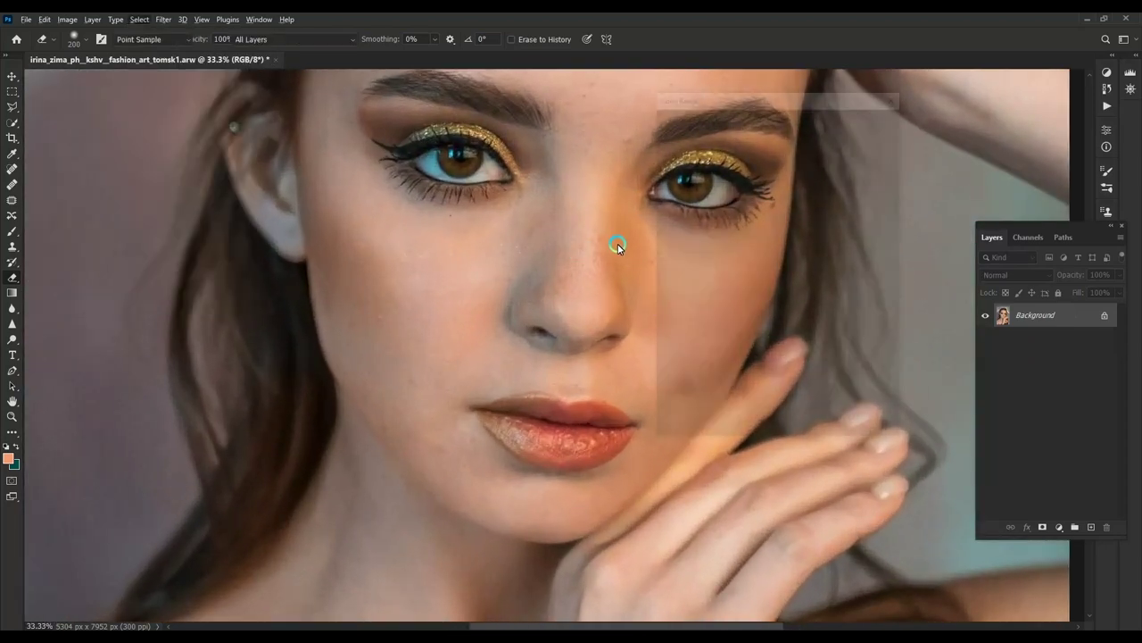
pyautogui.click(862, 125)
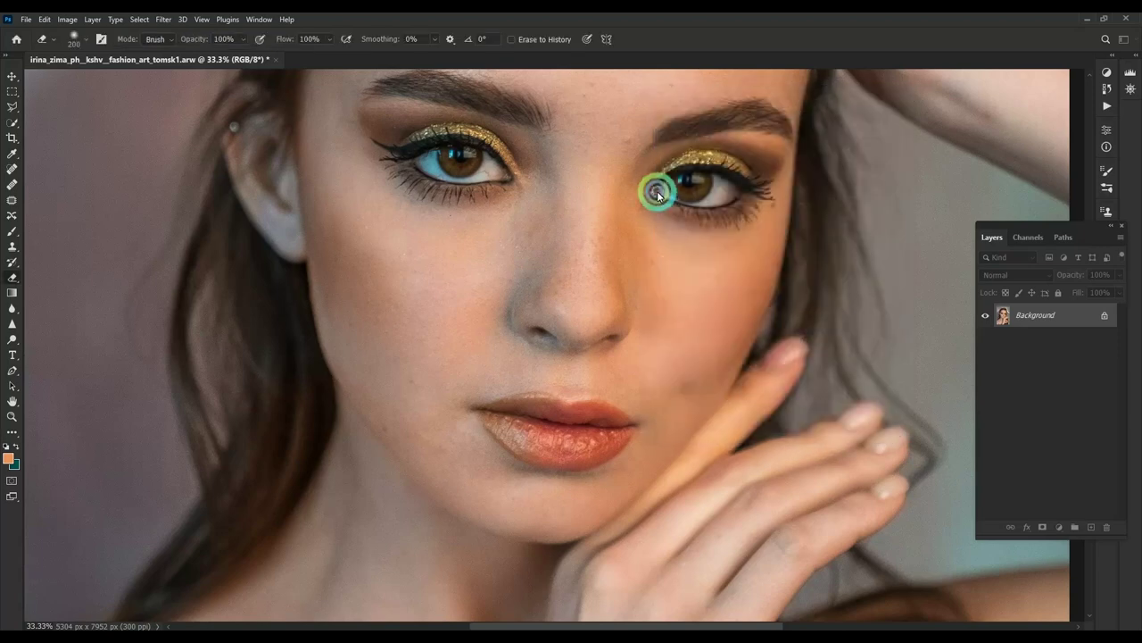
pyautogui.hotkey('ctrl', 'j')
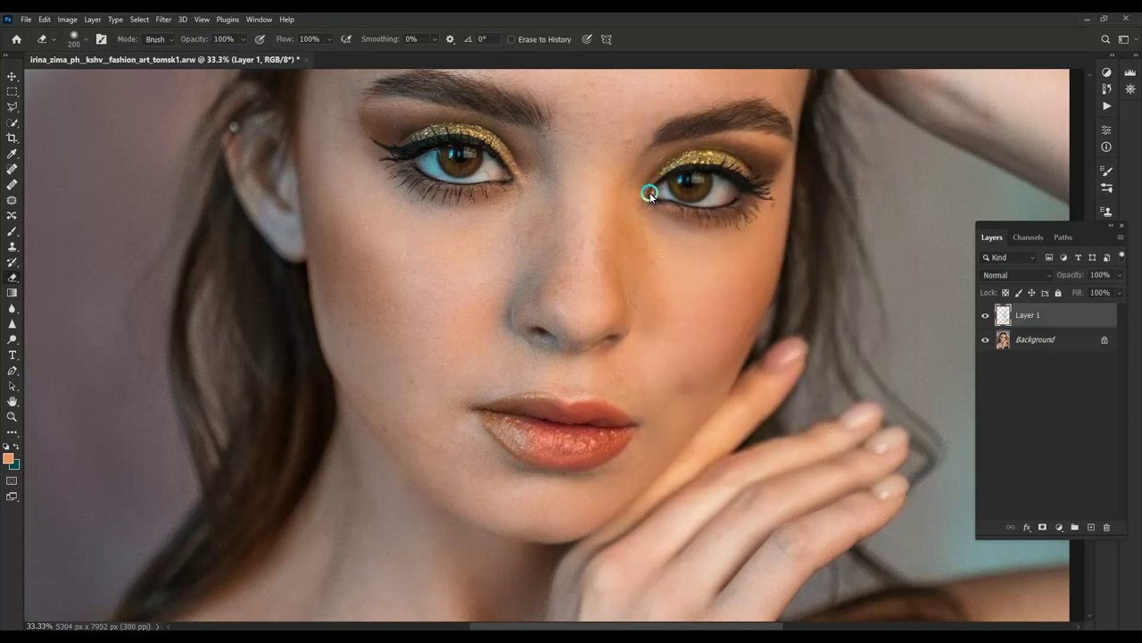
pyautogui.hotkey('ctrl', 'u')
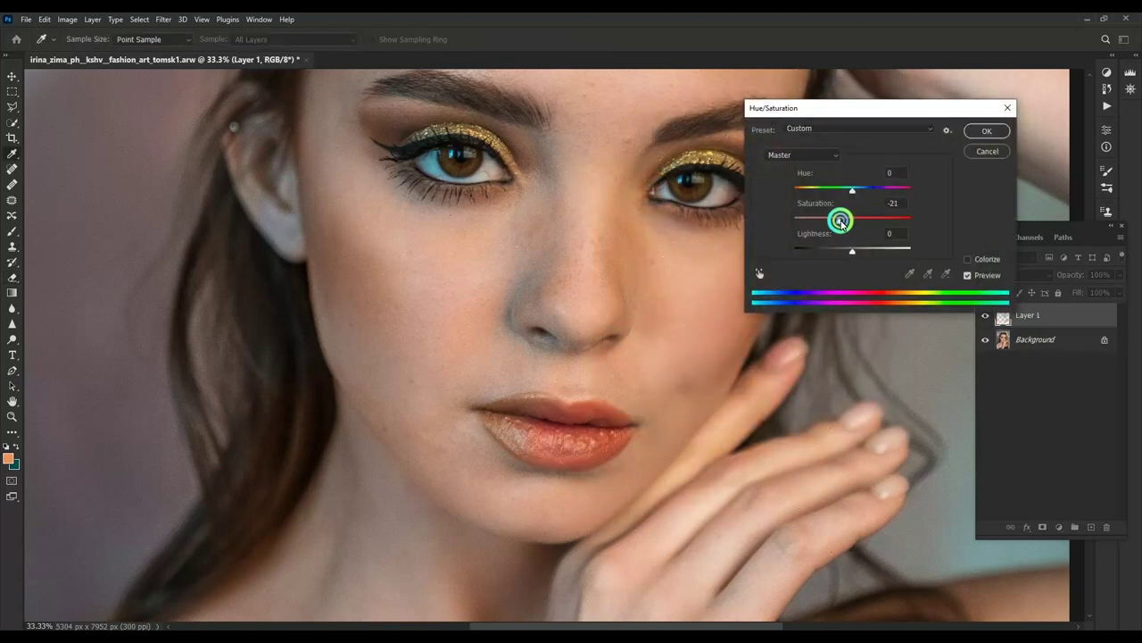
pyautogui.click(988, 130)
# Step: Confirm another Hue/Saturation pass and merge the upper layer into Background
pyautogui.press('e')
pyautogui.moveTo(790, 383)
pyautogui.mouseDown()
pyautogui.moveTo(676, 16)
pyautogui.moveTo(948, 308)
pyautogui.mouseUp()
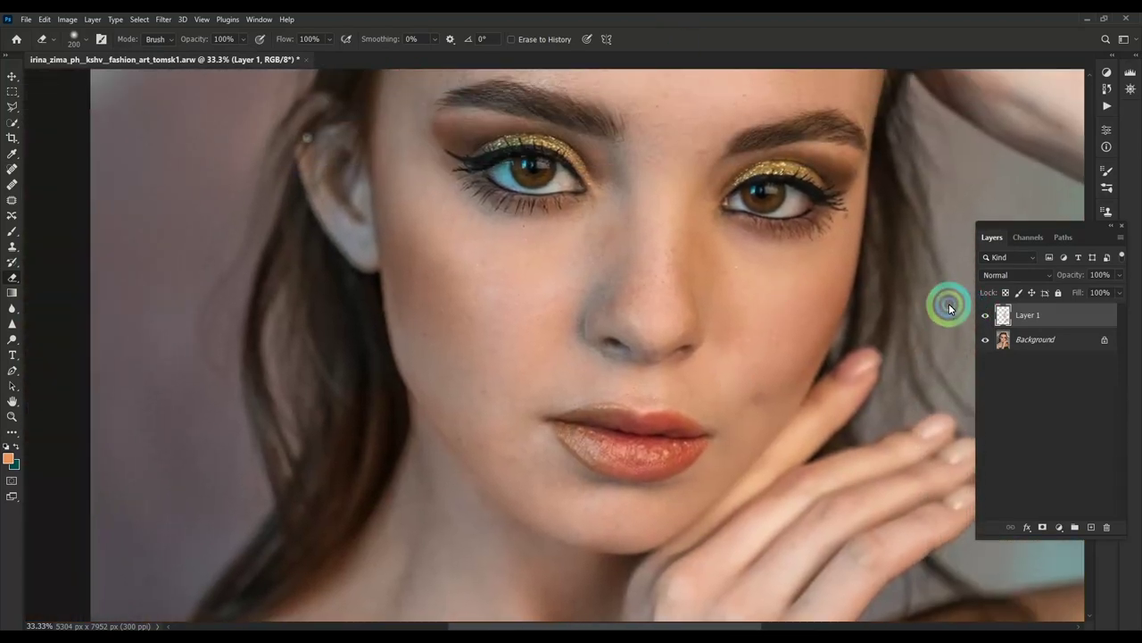
pyautogui.hotkey('ctrl', 'u')
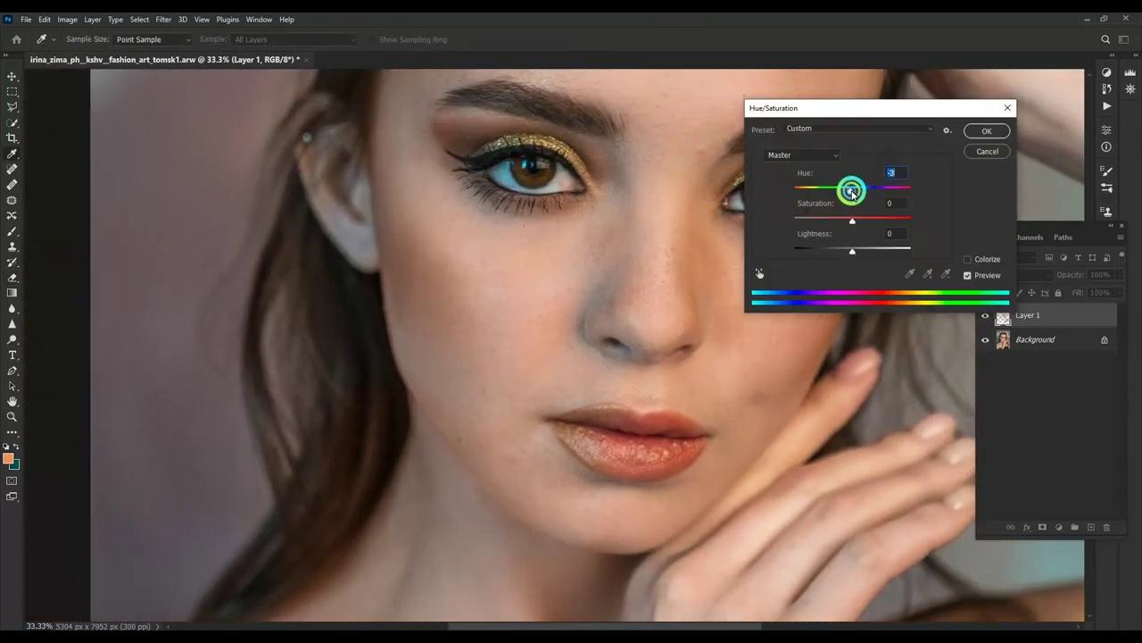
pyautogui.click(987, 130)
pyautogui.hotkey('ctrl', 'e')
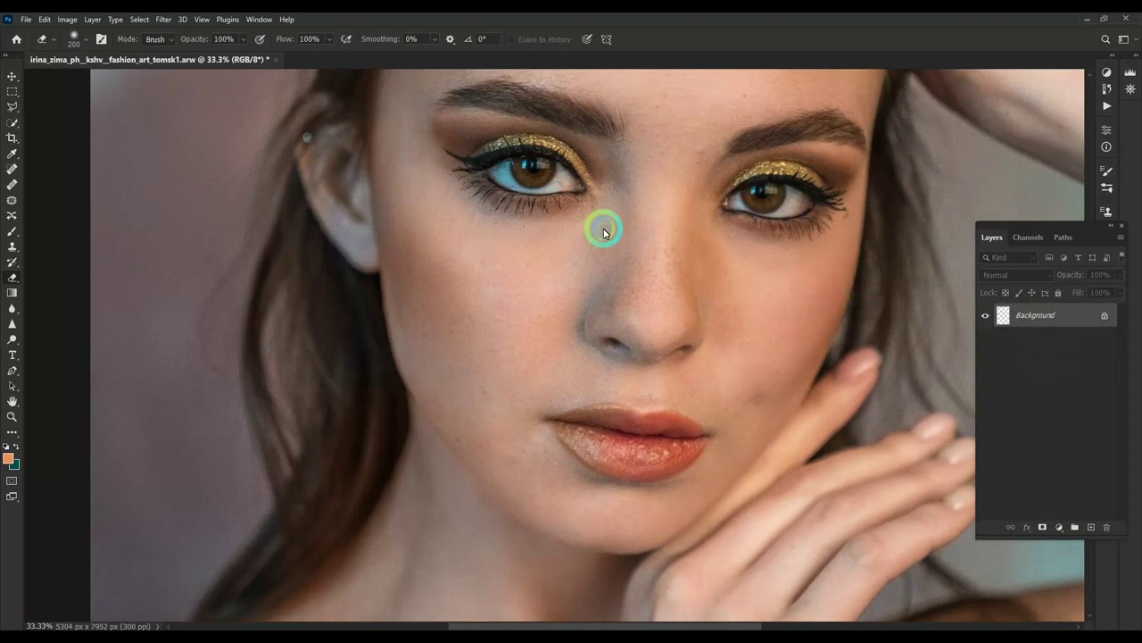
# Step: Set up a smaller brush in Color mode at 30% opacity
pyautogui.moveTo(527, 318); pyautogui.dragTo(710, 433)
pyautogui.press('b')
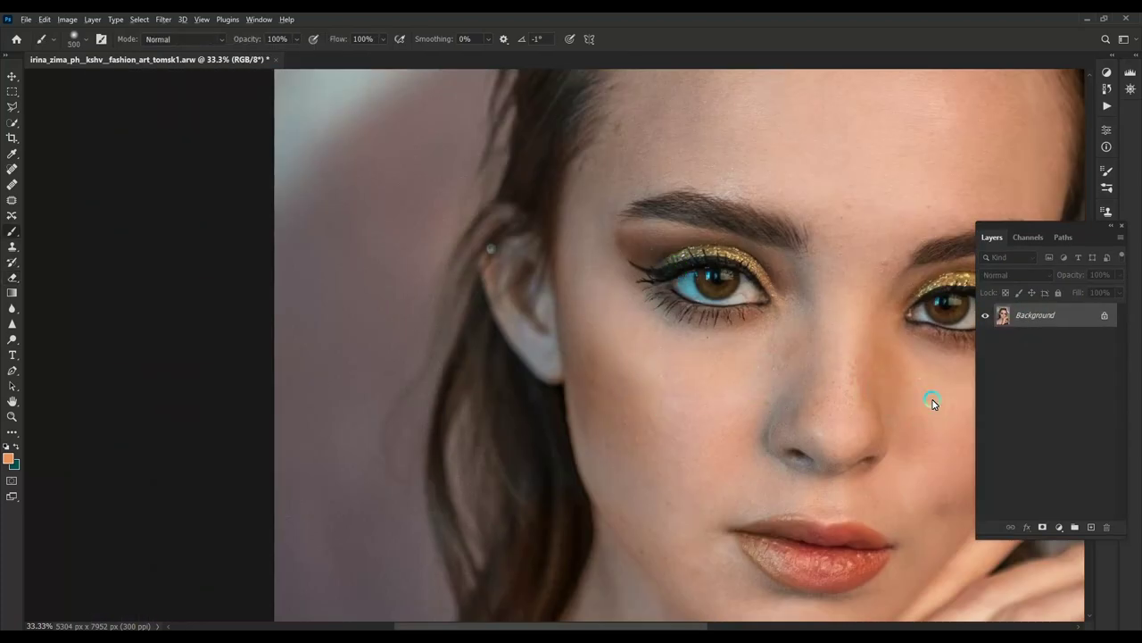
pyautogui.press('[')
pyautogui.scroll(1, 526, 308)
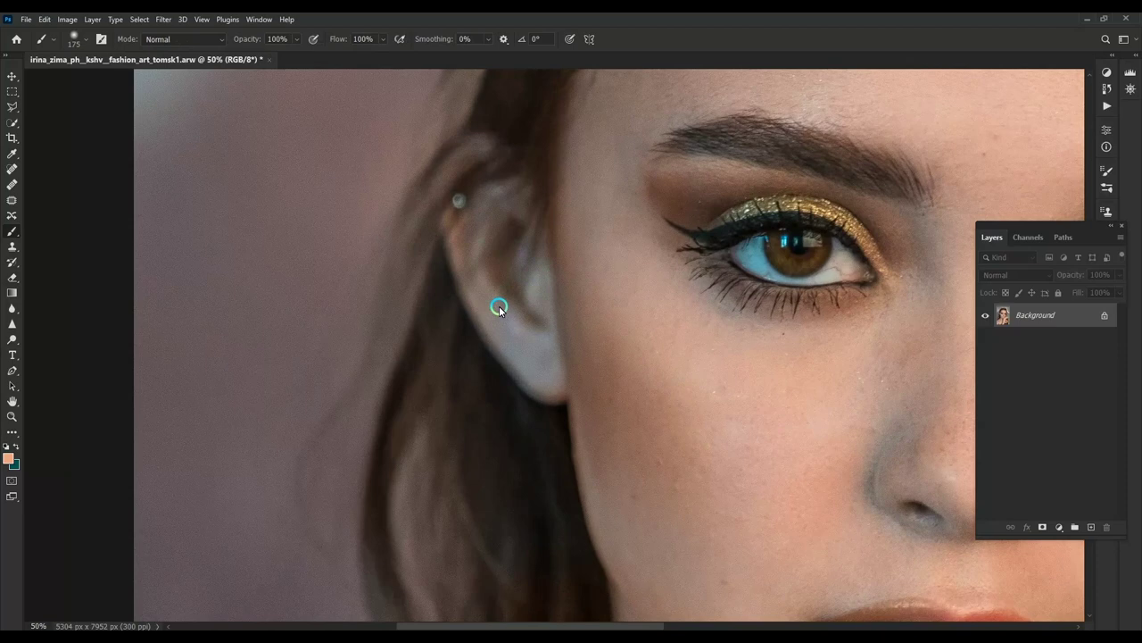
pyautogui.keyDown('shift'); pyautogui.rightClick(500, 308); pyautogui.keyUp('shift')
pyautogui.click(539, 612)
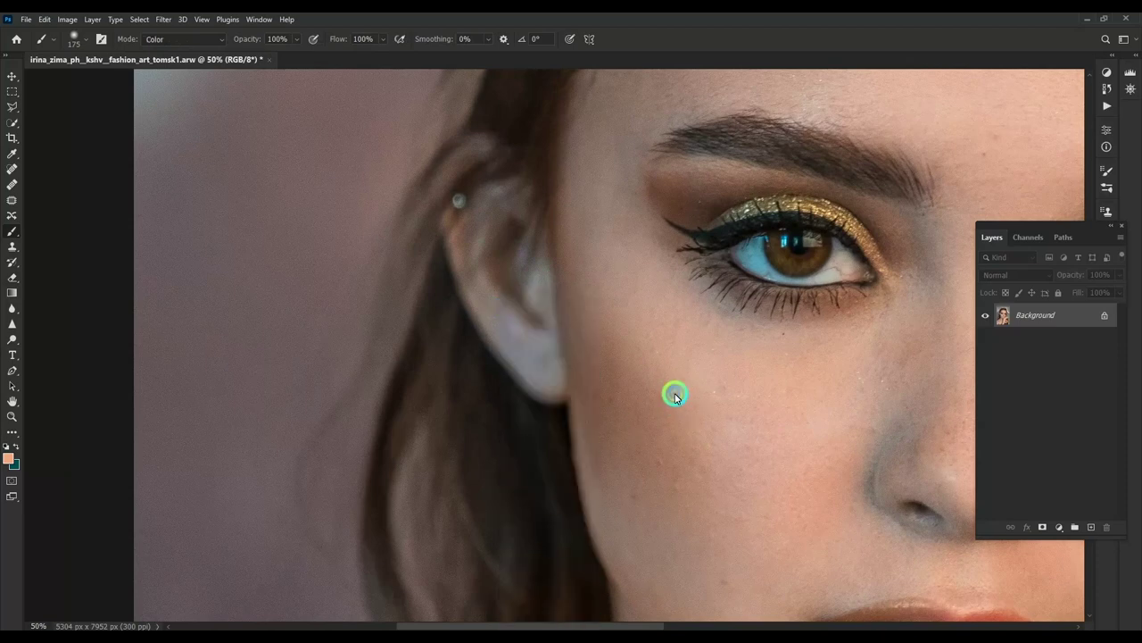
pyautogui.hscroll(2, 629, 385)
pyautogui.press('3')
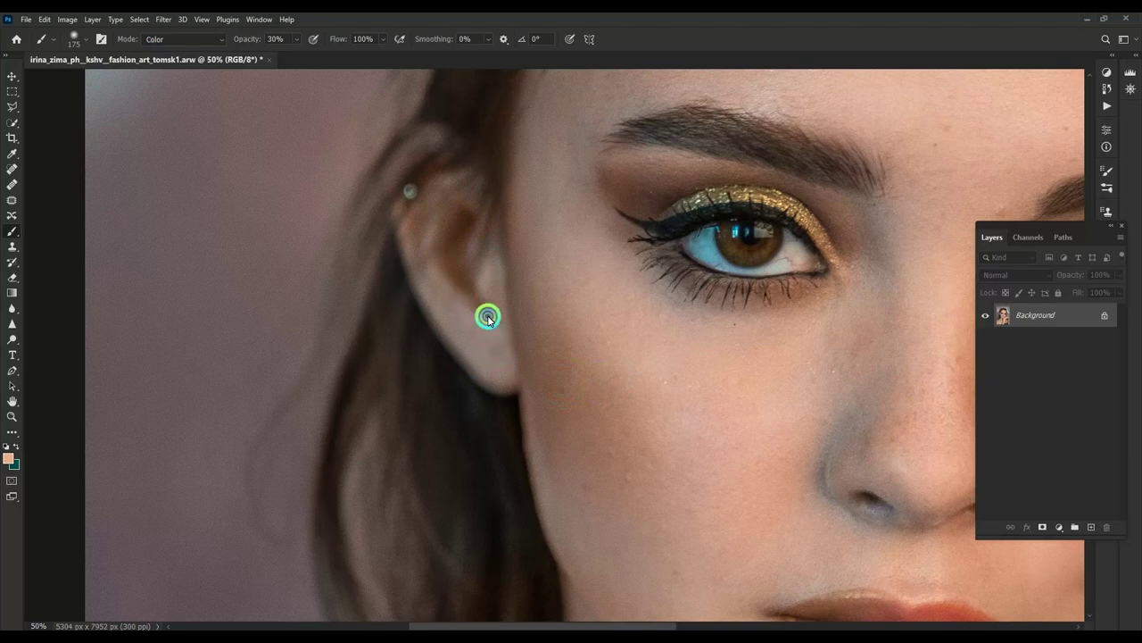
# Step: Fade the skin-colour stroke over the ear to 25%
pyautogui.hotkey('ctrl', 'shift', 'f')
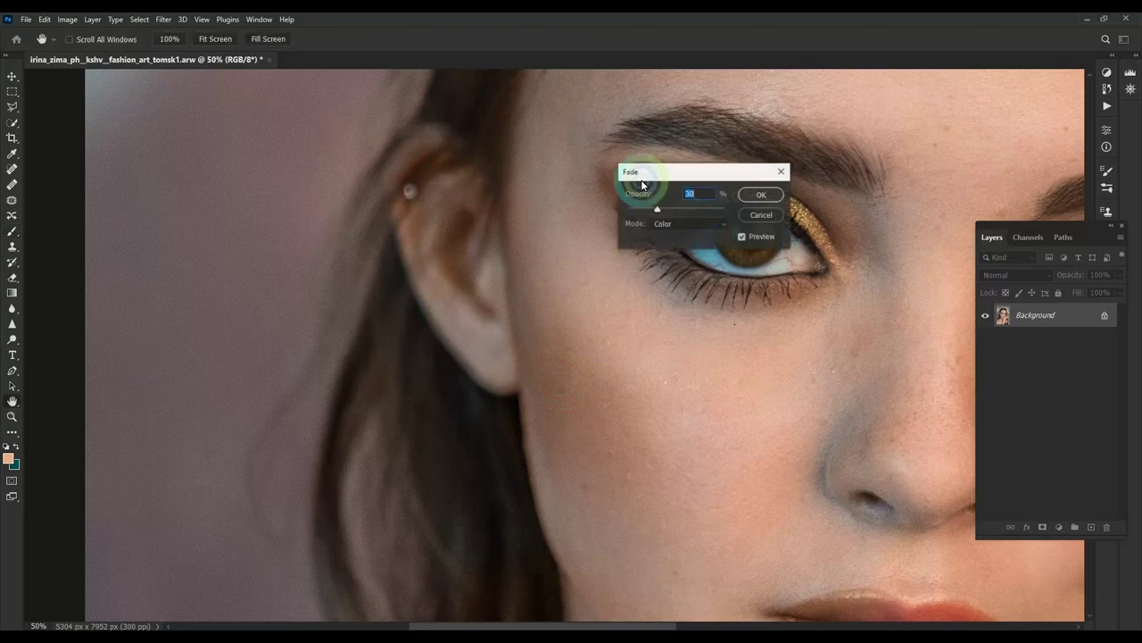
pyautogui.moveTo(642, 209); pyautogui.dragTo(653, 209)
pyautogui.click(743, 200)
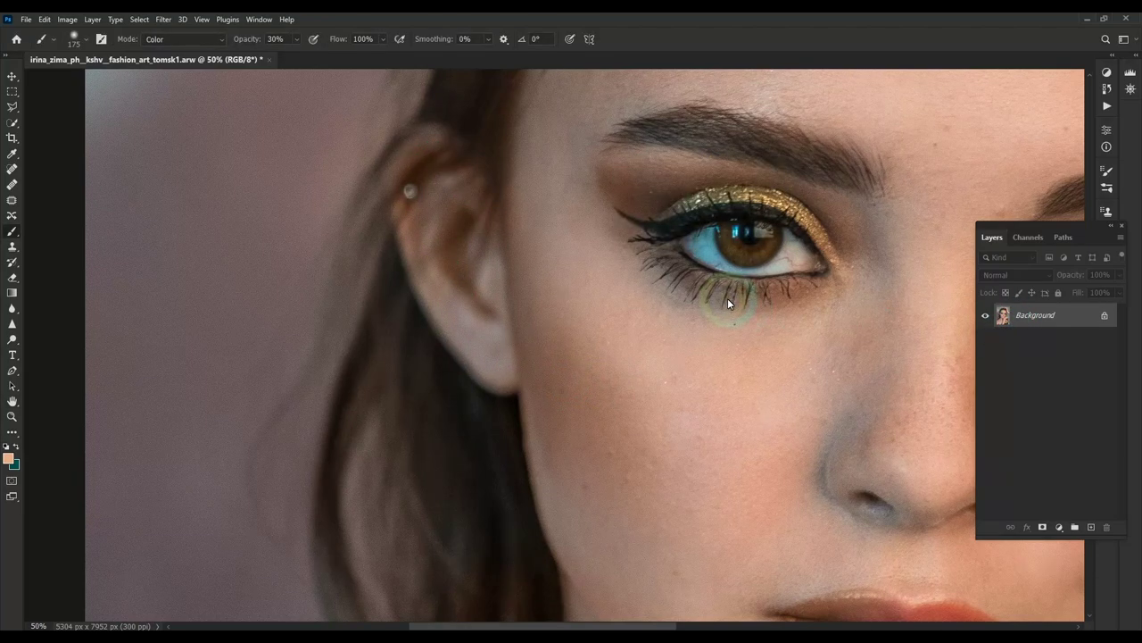
pyautogui.moveTo(727, 298); pyautogui.dragTo(538, 110)
pyautogui.moveTo(921, 414); pyautogui.dragTo(746, 299)
pyautogui.scroll(-2, 745, 299)
pyautogui.scroll(-2, 737, 301)
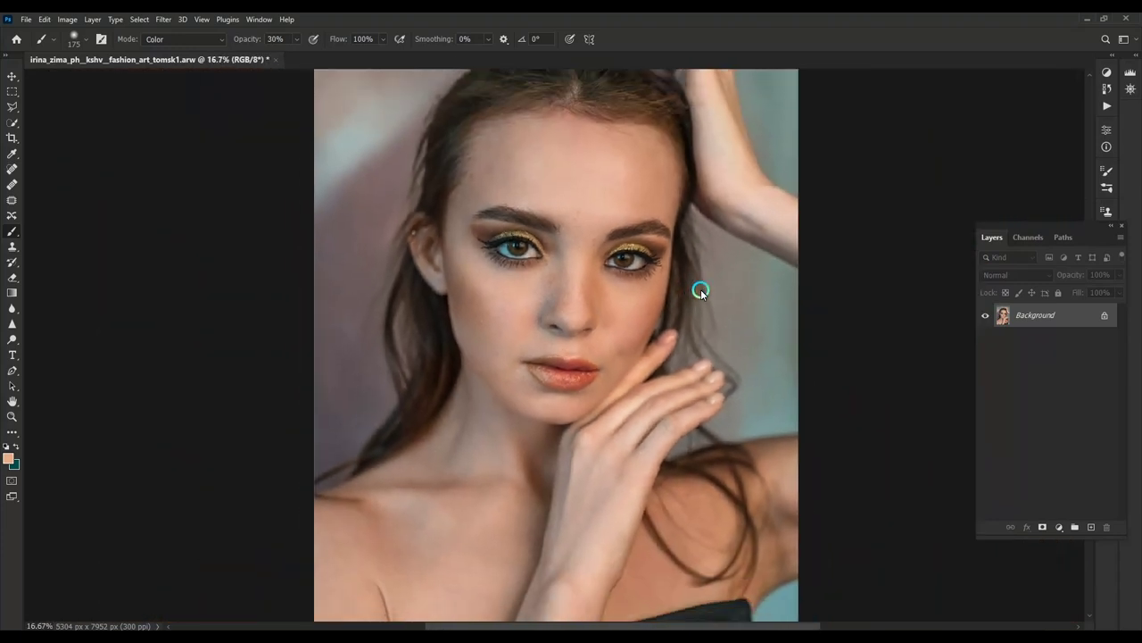
pyautogui.scroll(-1, 702, 285)
pyautogui.scroll(1, 697, 284)
pyautogui.scroll(1, 697, 284)
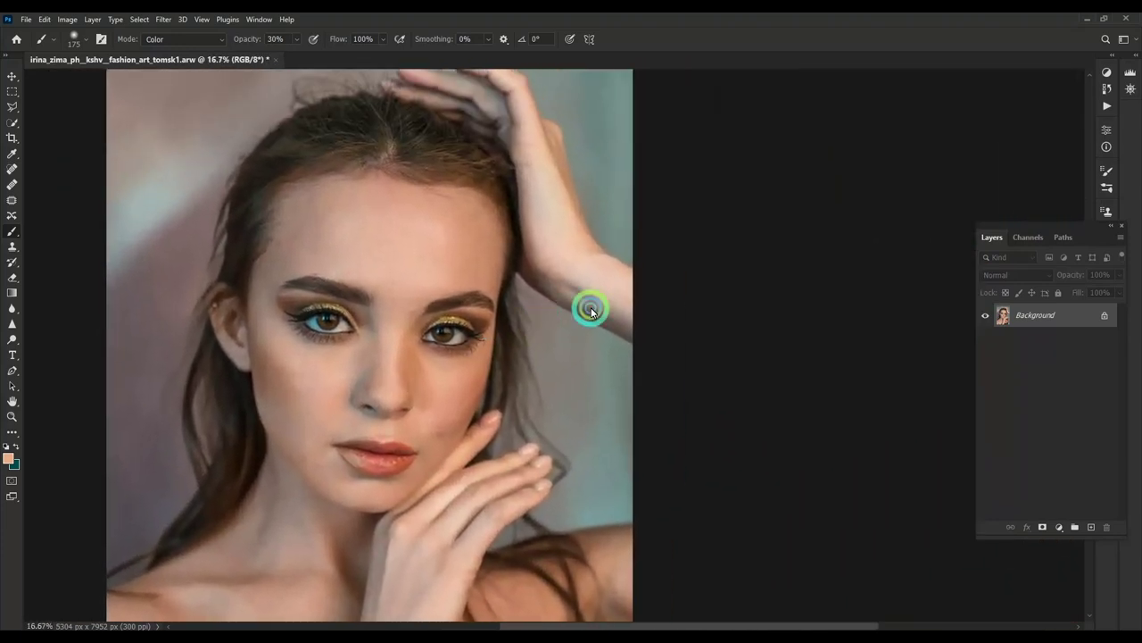
pyautogui.scroll(1, 592, 308)
# Step: Resize the brush from 500 to 200 to paint the arm and fingers
pyautogui.press(']')
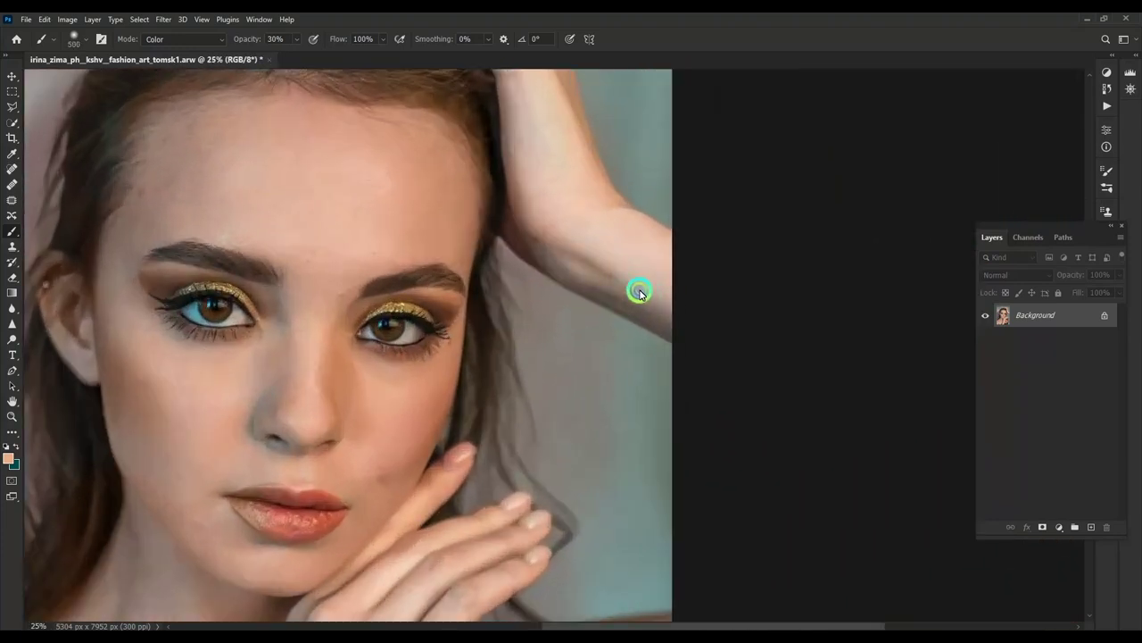
pyautogui.scroll(3, 573, 252)
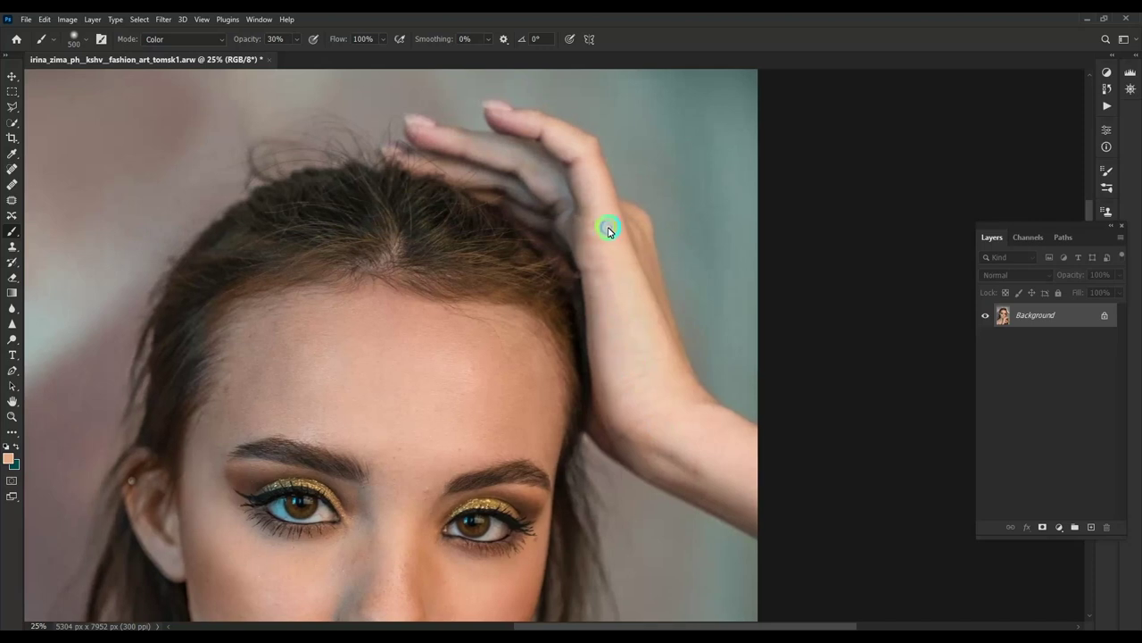
pyautogui.scroll(3, 625, 286)
pyautogui.scroll(1, 660, 326)
pyautogui.press('[')
pyautogui.press('[')
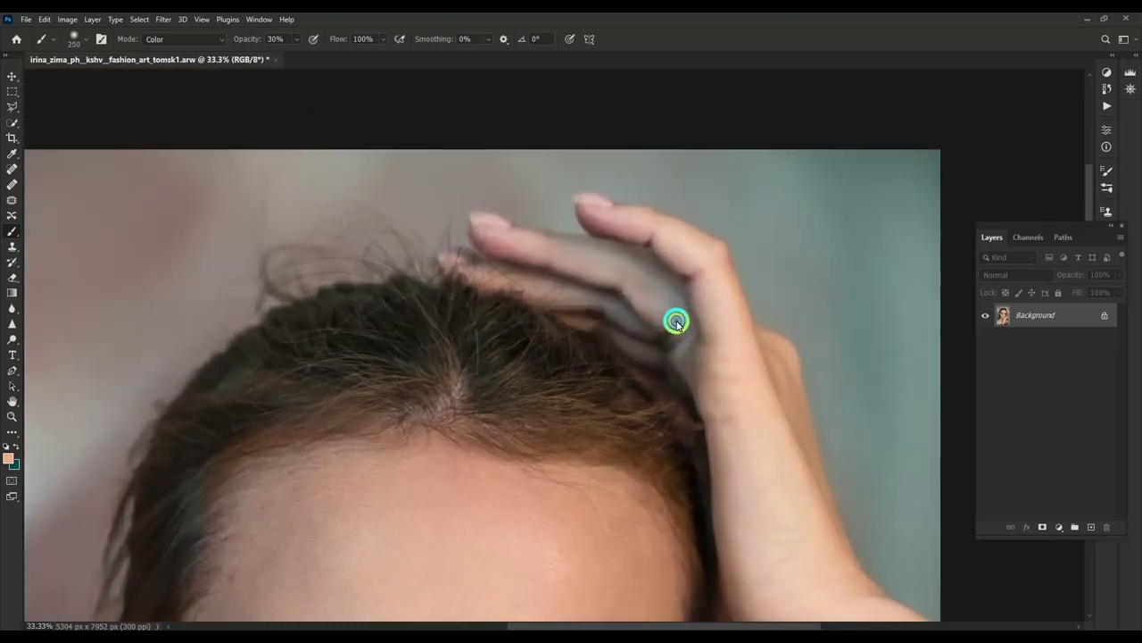
pyautogui.press('[')
pyautogui.scroll(-1, 548, 357)
pyautogui.moveTo(548, 357); pyautogui.dragTo(691, 153)
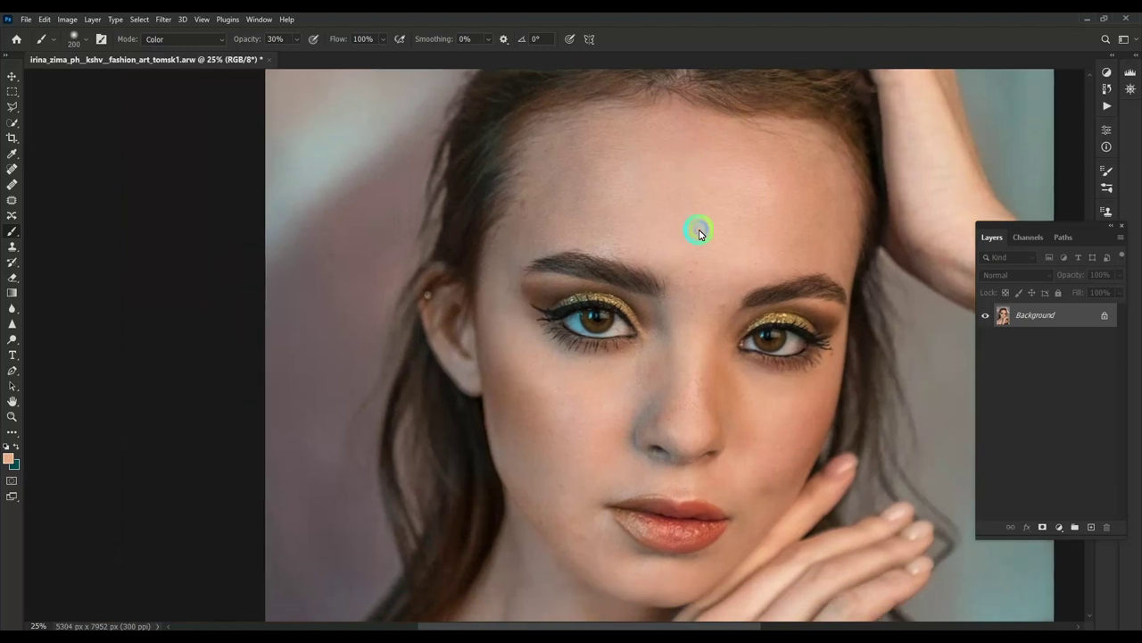
pyautogui.scroll(-1, 703, 308)
pyautogui.hscroll(1, 702, 308)
# Step: Duplicate the photo to Layer 1 and apply Unsharp Mask (Amount 20%, Radius 782.4 px, Threshold 0)
pyautogui.hotkey('ctrl', 'j')
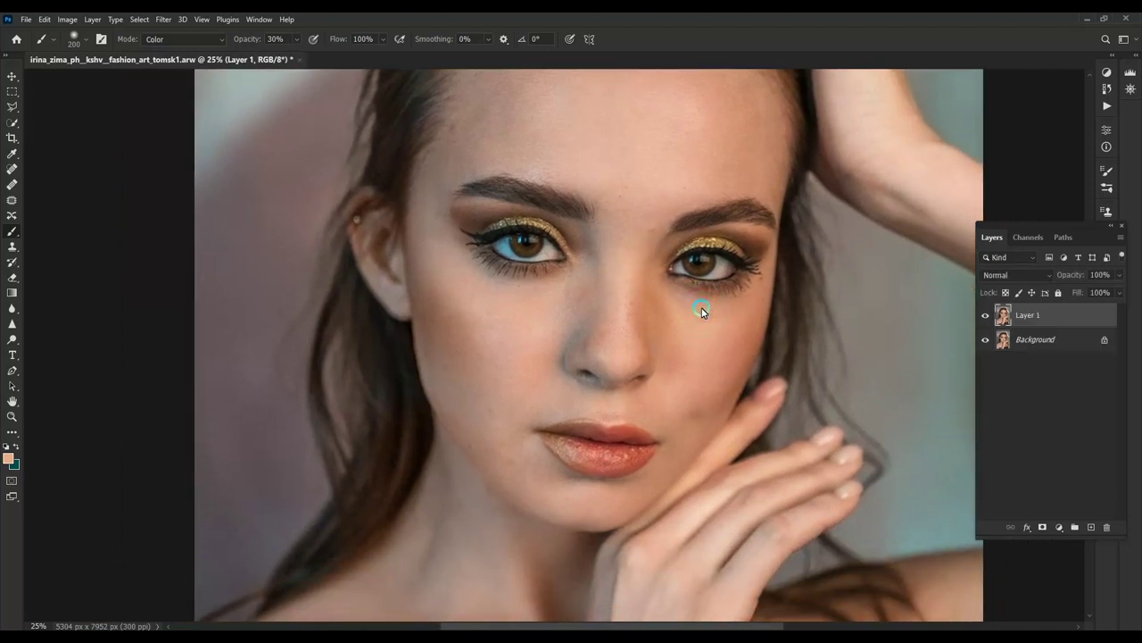
pyautogui.scroll(-1, 598, 315)
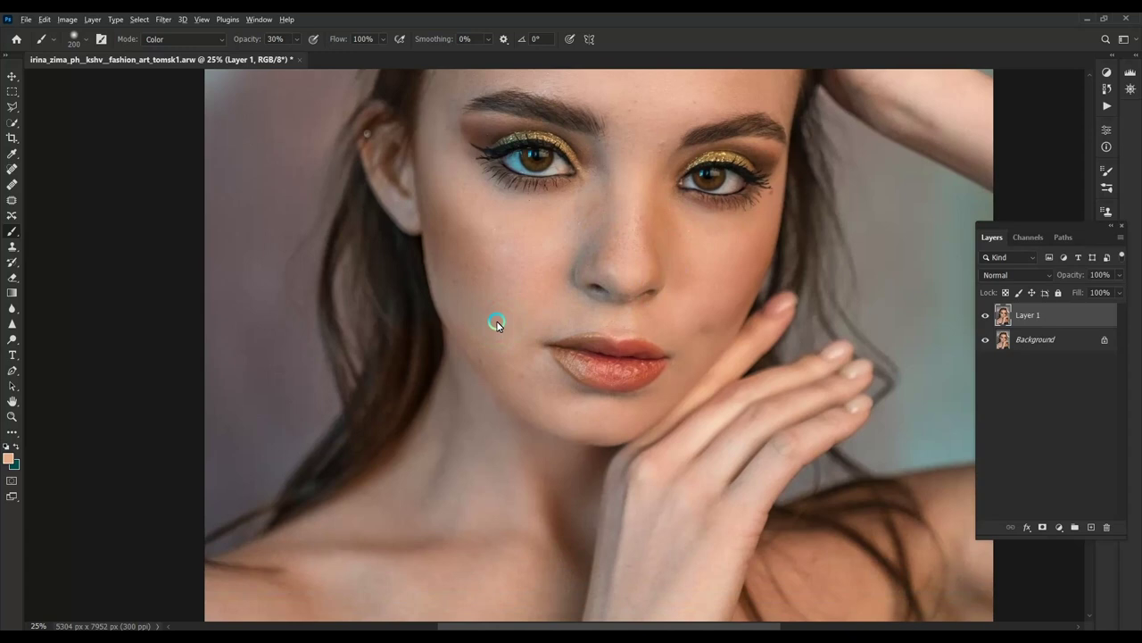
pyautogui.hotkey('alt', 't')
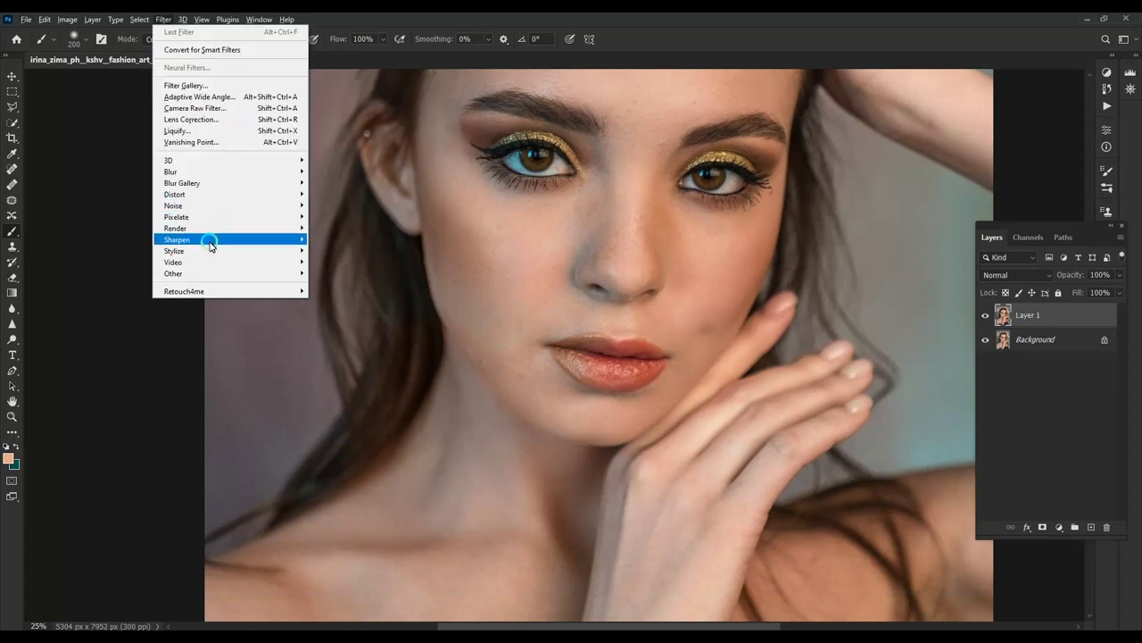
pyautogui.click(341, 283)
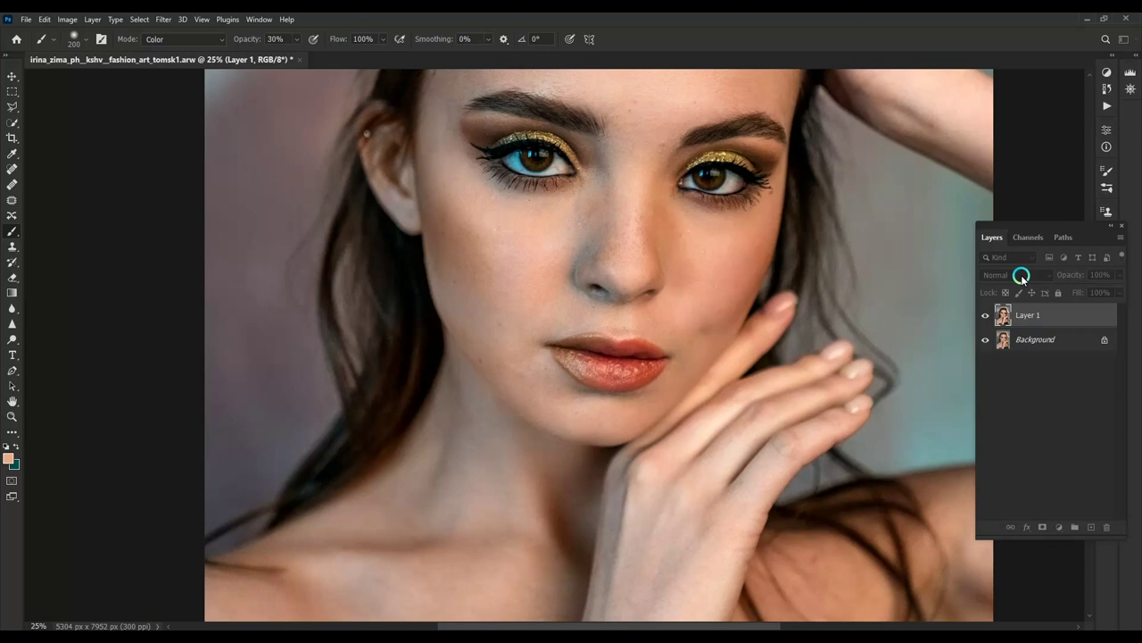
pyautogui.click(1021, 277)
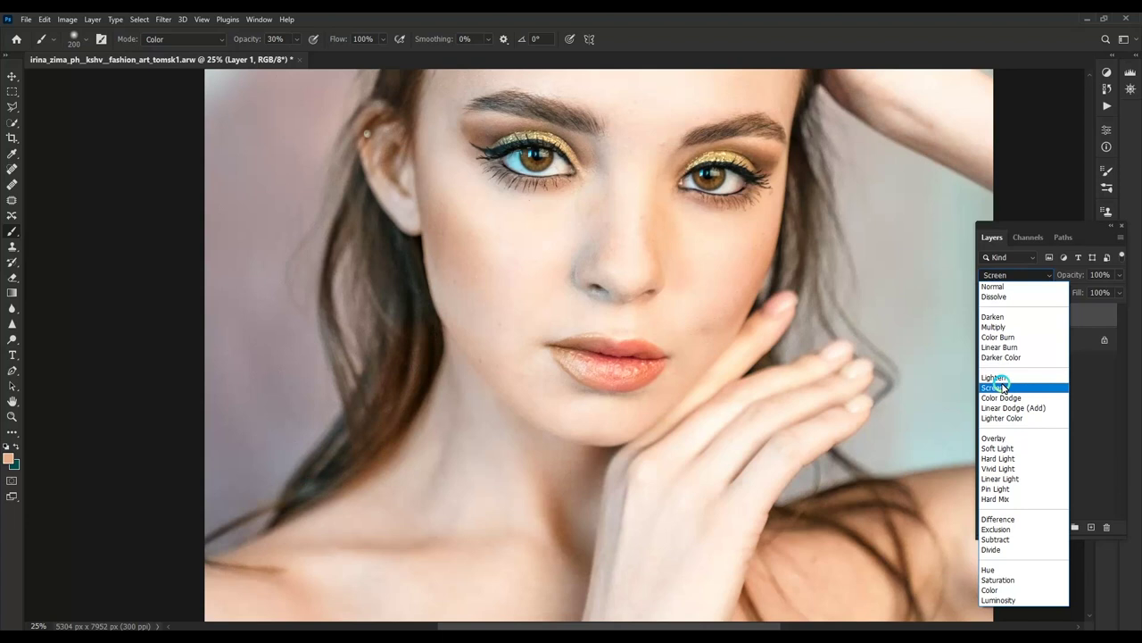
# Step: Set Layer 1 to Lighten blend mode and add an inverted black layer mask
pyautogui.click(998, 378)
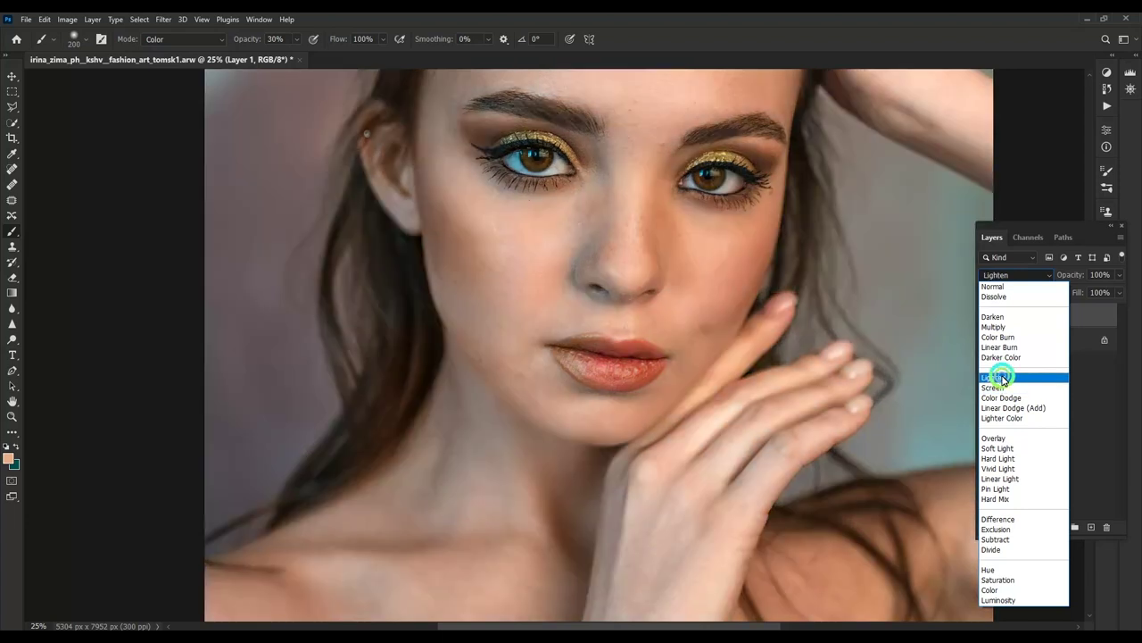
pyautogui.click(1042, 520)
pyautogui.hotkey('ctrl', 'i')
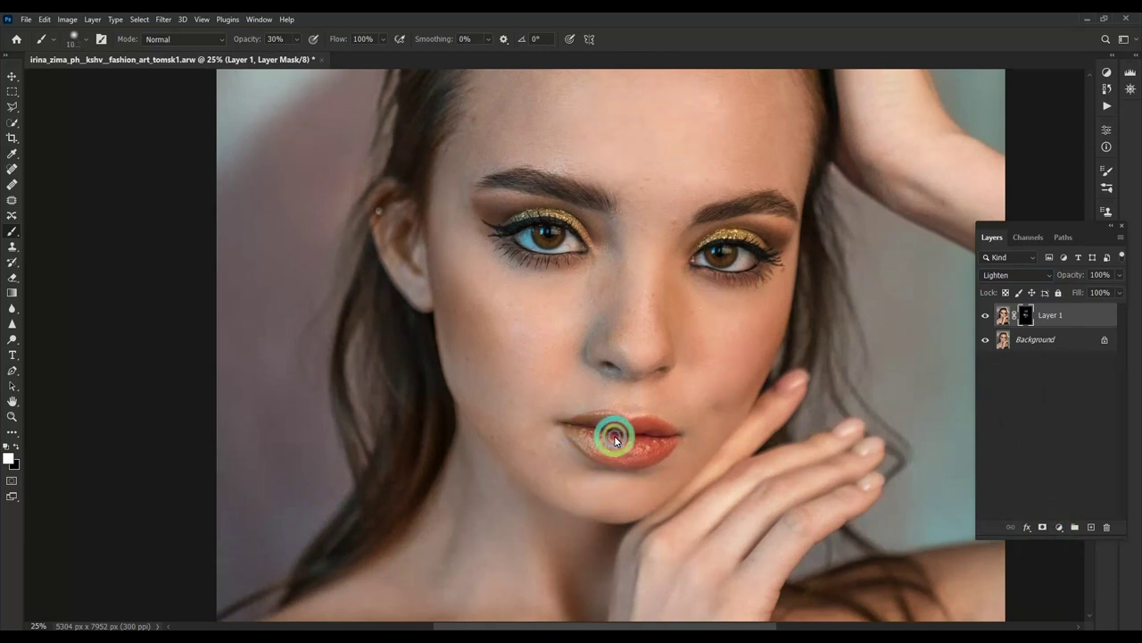
# Step: Reveal the brightening through the mask on the face, neck, shoulders, wrist and forearm
pyautogui.scroll(-5, 598, 294)
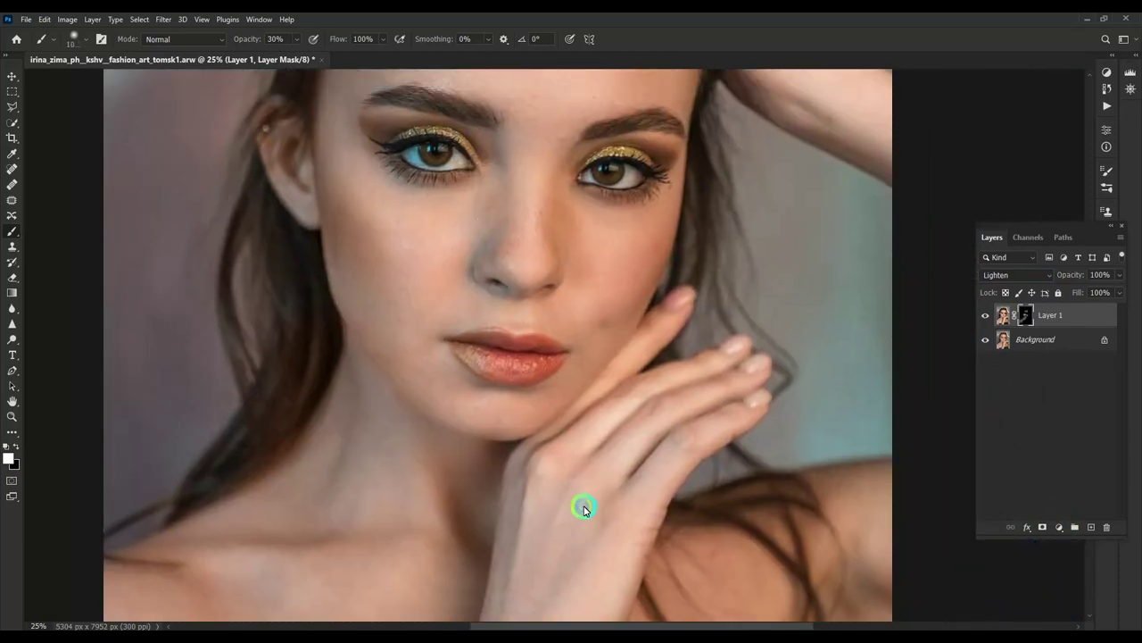
pyautogui.moveTo(684, 280); pyautogui.dragTo(581, 502)
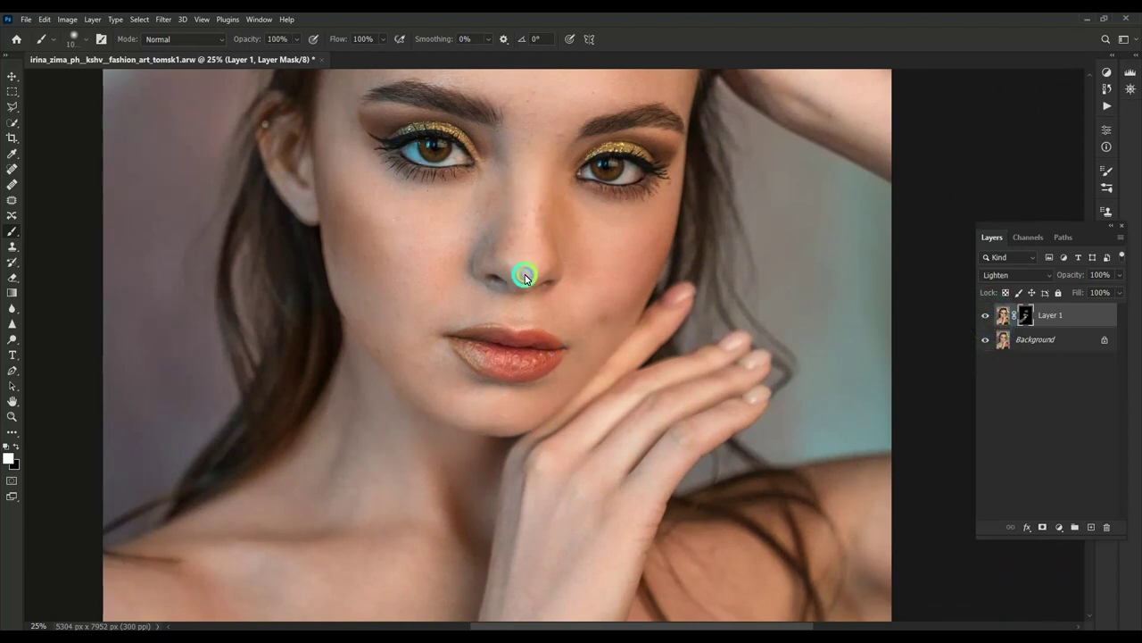
pyautogui.scroll(3, 580, 330)
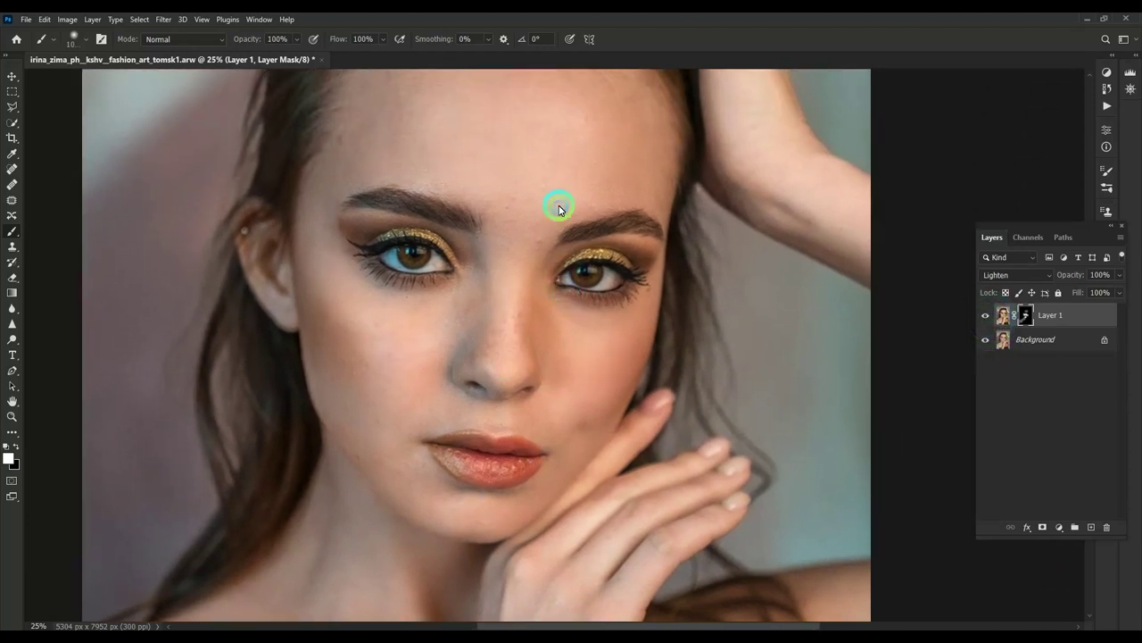
pyautogui.scroll(3, 505, 293)
pyautogui.scroll(-1, 450, 303)
pyautogui.scroll(-1, 428, 294)
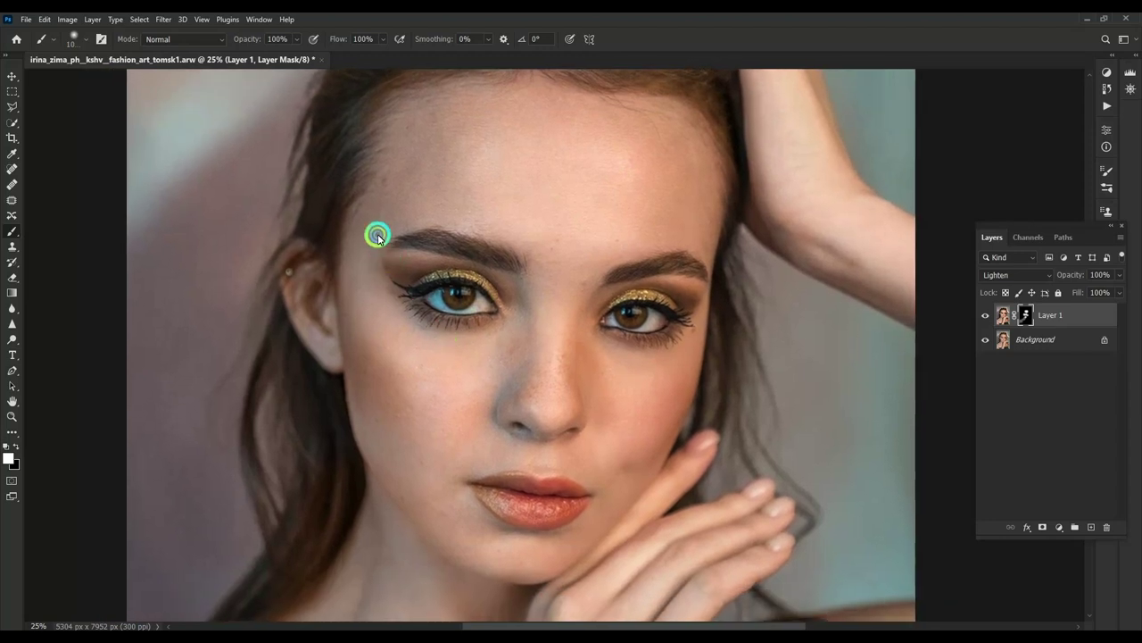
pyautogui.moveTo(492, 439); pyautogui.dragTo(655, 51)
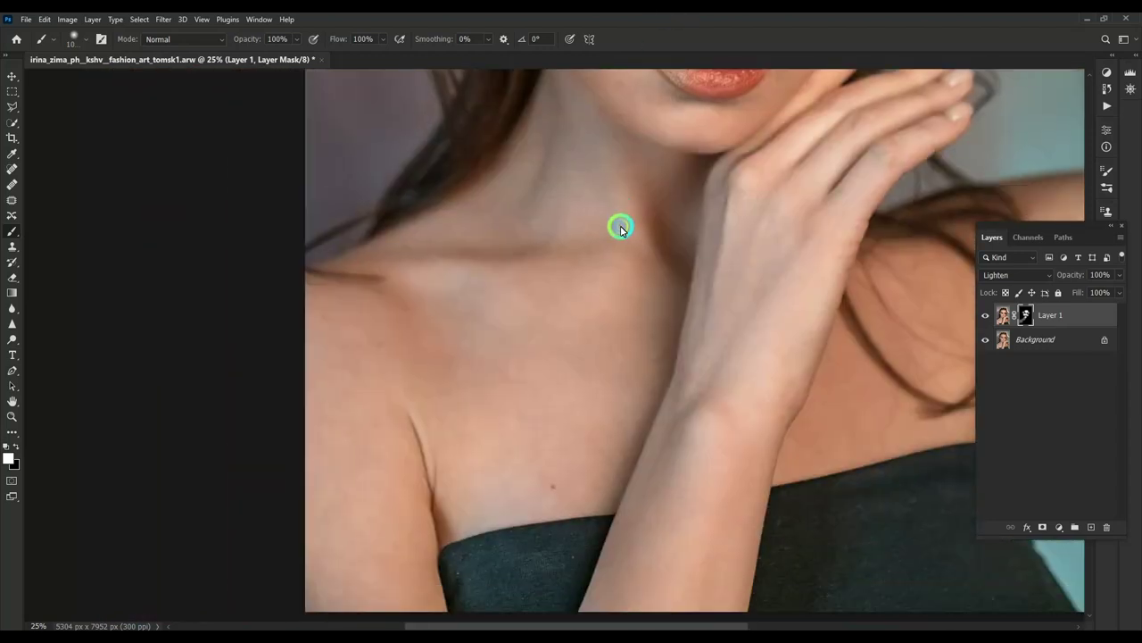
pyautogui.moveTo(759, 329)
pyautogui.mouseDown()
pyautogui.moveTo(732, 423)
pyautogui.moveTo(630, 630)
pyautogui.mouseUp()
pyautogui.scroll(3, 679, 365)
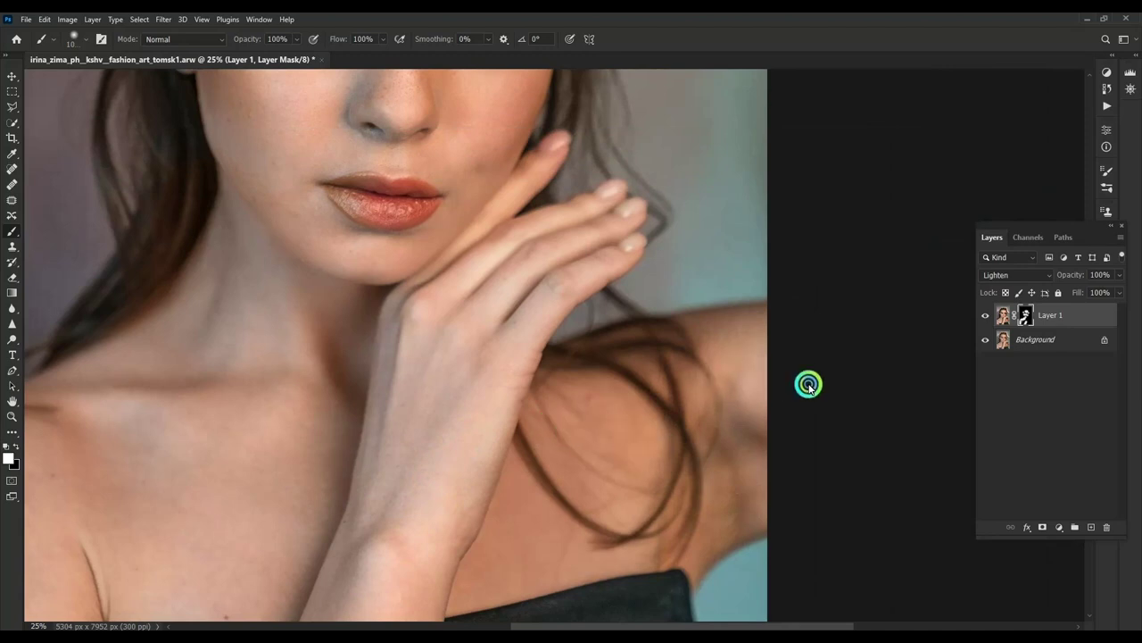
pyautogui.scroll(3, 759, 437)
pyautogui.scroll(1, 625, 339)
pyautogui.moveTo(546, 195); pyautogui.dragTo(626, 241)
# Step: Merge the layers into Background, sample a skin tone and set the brush to Color mode
pyautogui.click(1033, 337)
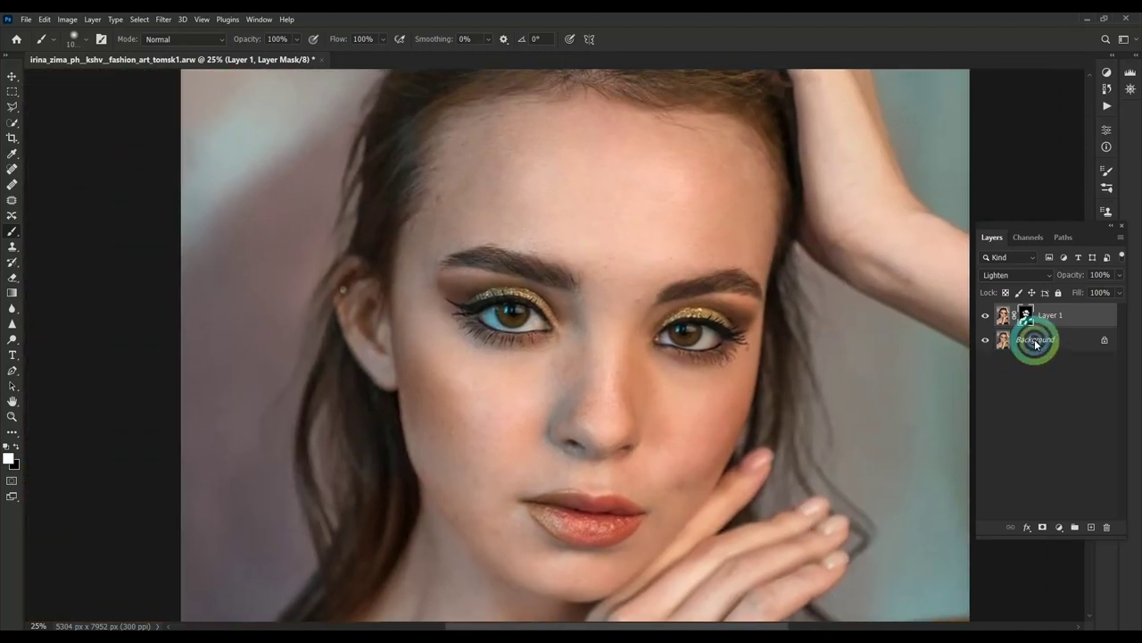
pyautogui.hotkey('ctrl', 'e')
pyautogui.keyDown('alt'); pyautogui.click(905, 312); pyautogui.keyUp('alt')
pyautogui.hotkey('ctrl', '+')
pyautogui.hotkey('ctrl', '+')
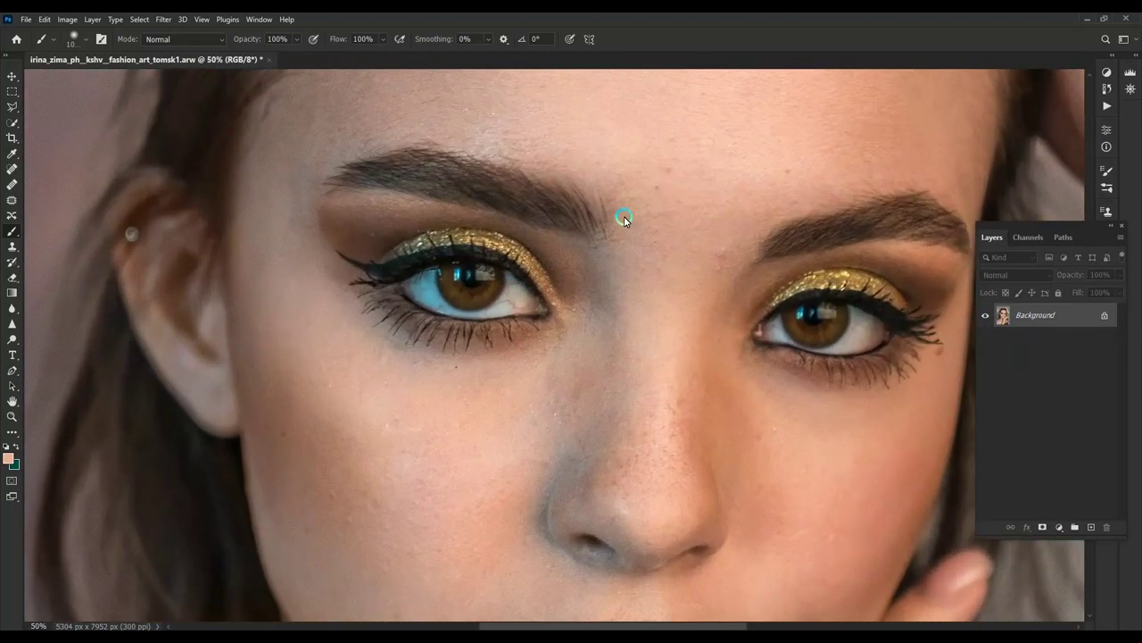
pyautogui.scroll(-5, 669, 170)
pyautogui.scroll(-1, 725, 132)
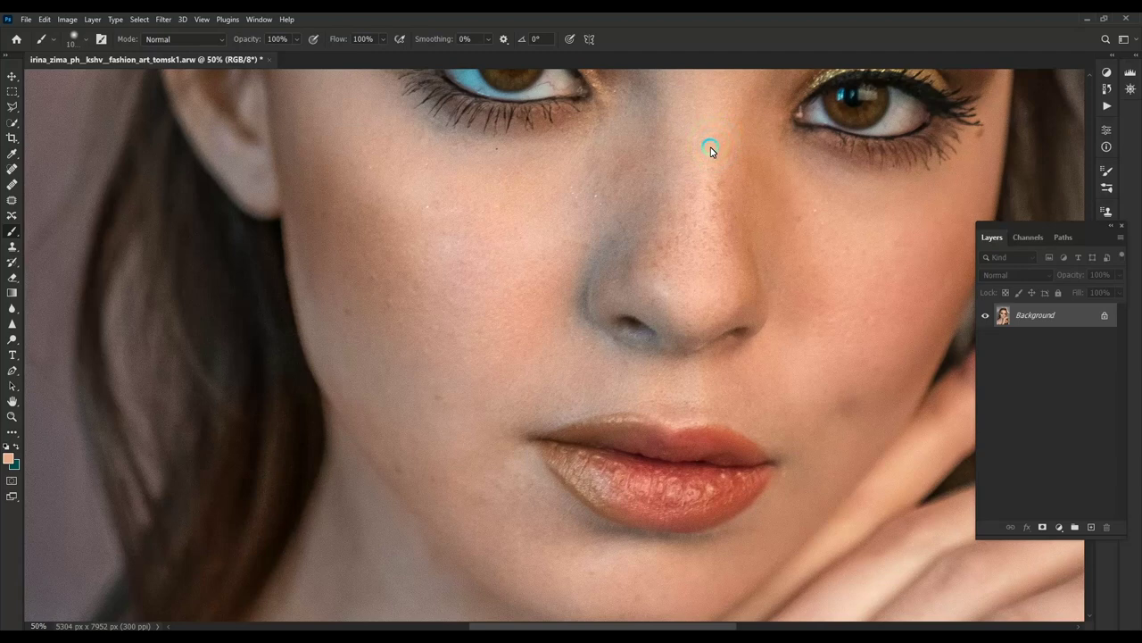
pyautogui.click(788, 248)
pyautogui.click(702, 256)
pyautogui.keyDown('shift'); pyautogui.rightClick(614, 261); pyautogui.keyUp('shift')
pyautogui.click(660, 590)
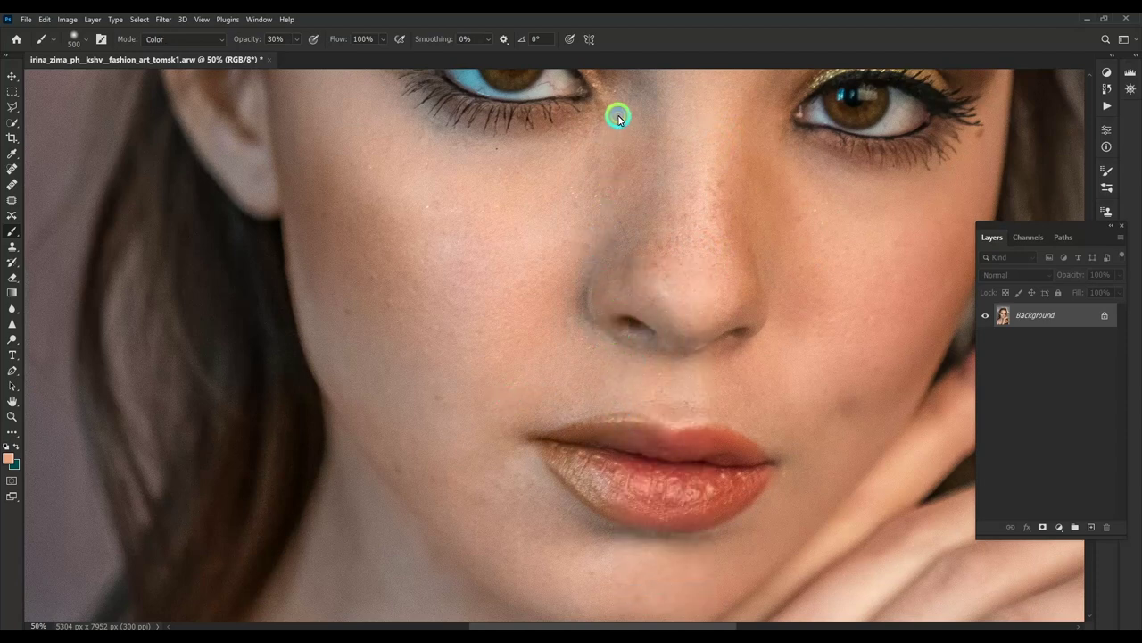
# Step: Fade the colour strokes on the face, neck and hand to 30%, 11% and 15%
pyautogui.hotkey('ctrl', 'shift', 'f')
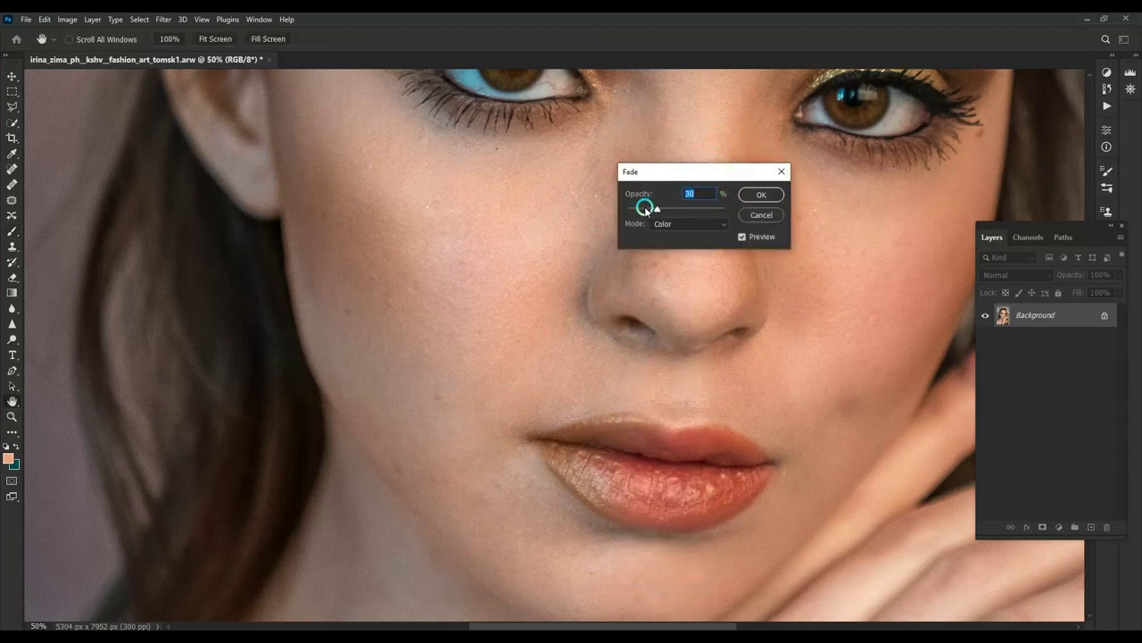
pyautogui.click(758, 194)
pyautogui.scroll(-5, 586, 195)
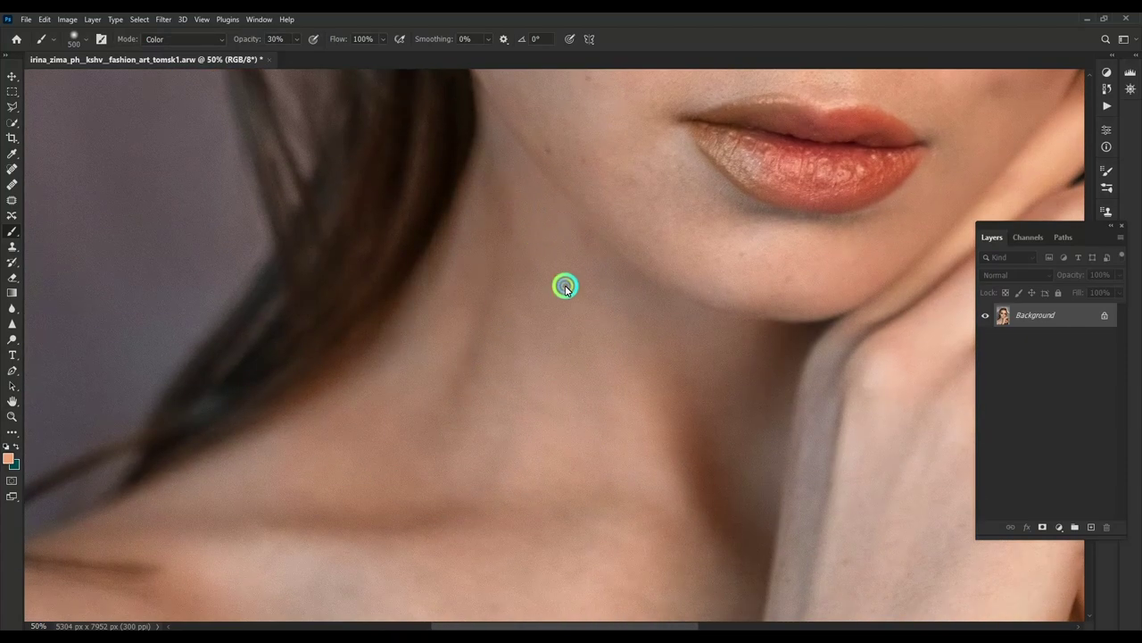
pyautogui.hotkey('ctrl', 'shift', 'f')
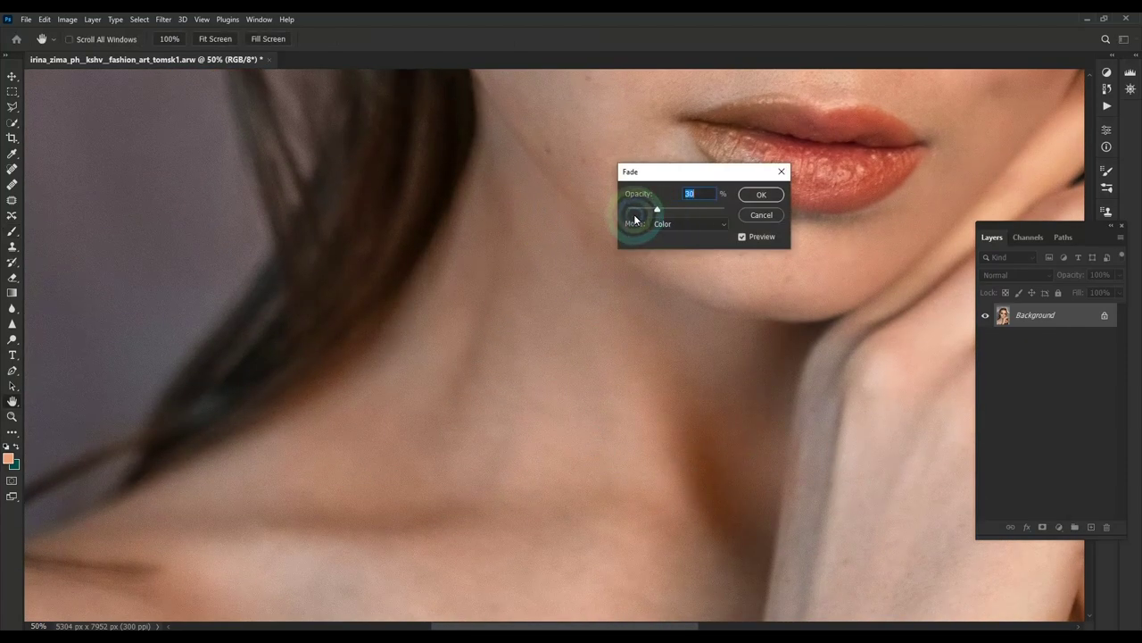
pyautogui.moveTo(657, 208); pyautogui.dragTo(639, 209)
pyautogui.click(761, 195)
pyautogui.scroll(-5, 816, 402)
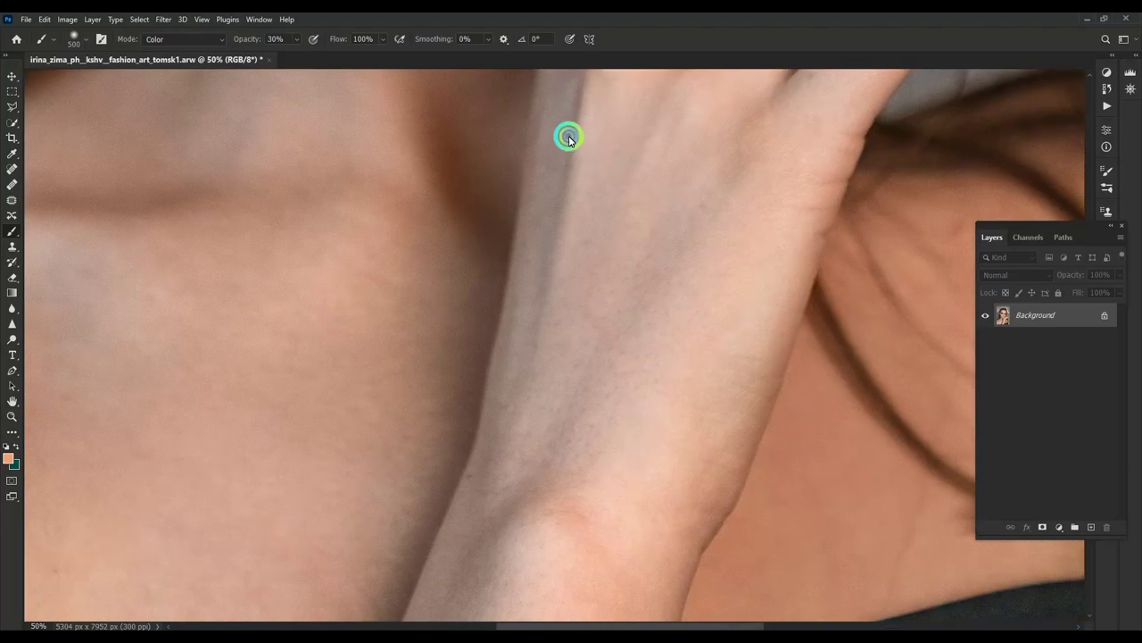
pyautogui.scroll(-2, 566, 135)
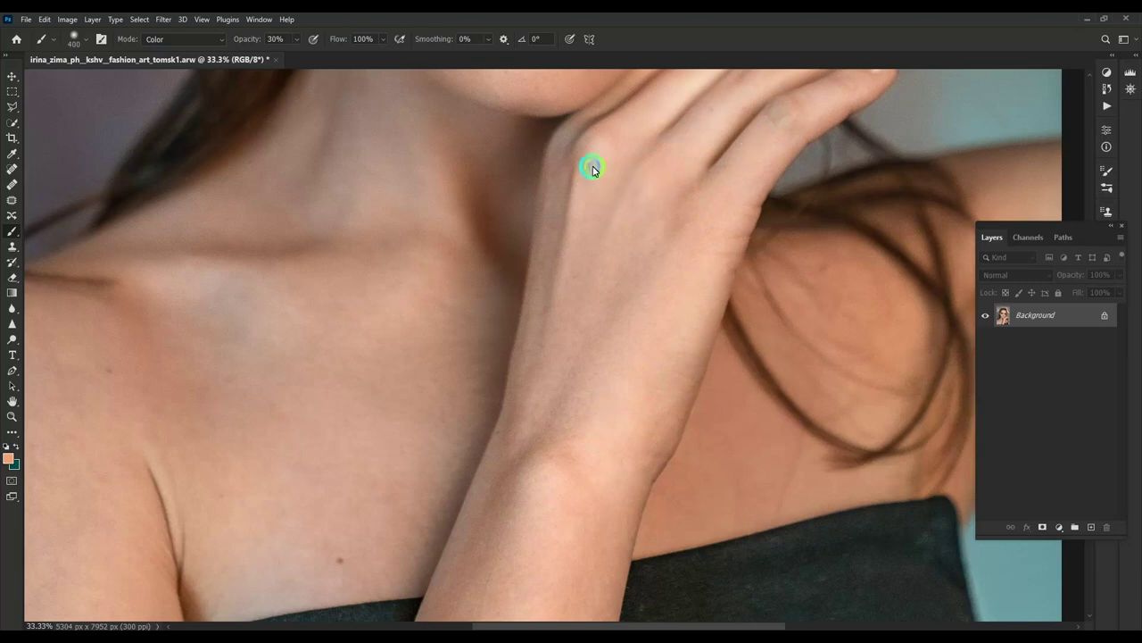
pyautogui.hotkey('ctrl', 'shift', 'f')
pyautogui.moveTo(695, 209); pyautogui.dragTo(645, 211)
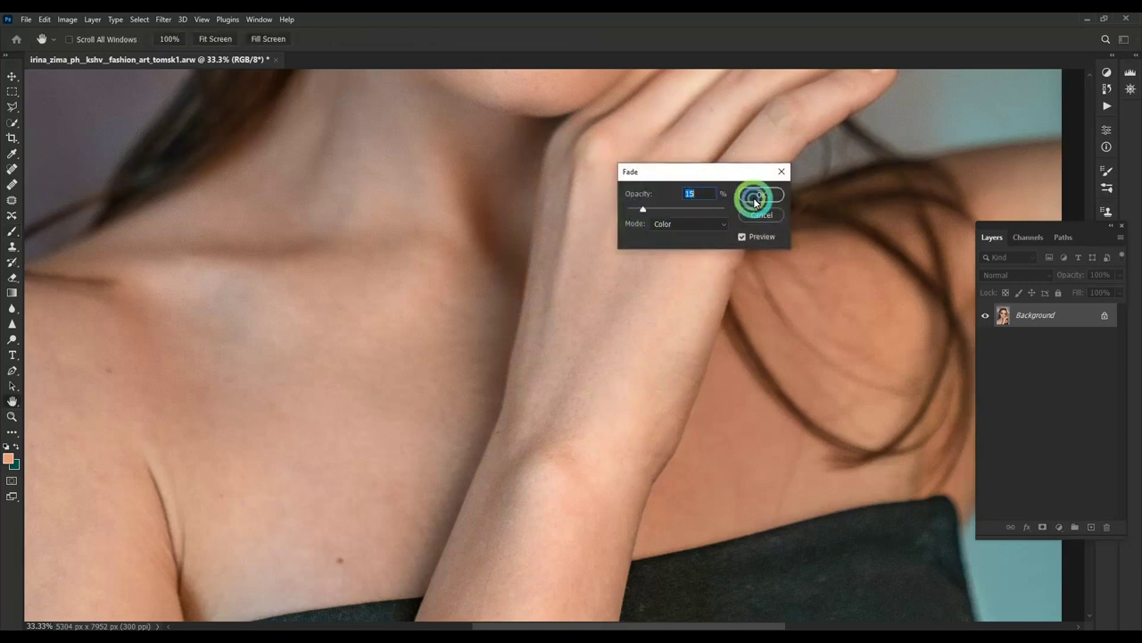
pyautogui.click(759, 196)
pyautogui.scroll(-3, 569, 174)
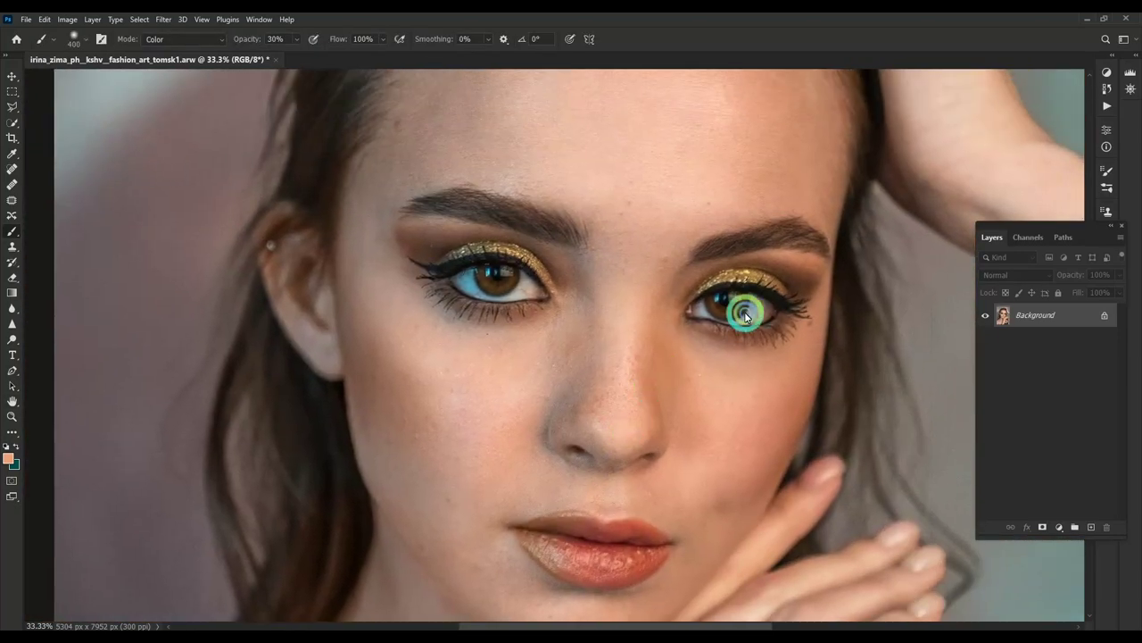
pyautogui.scroll(-1, 775, 261)
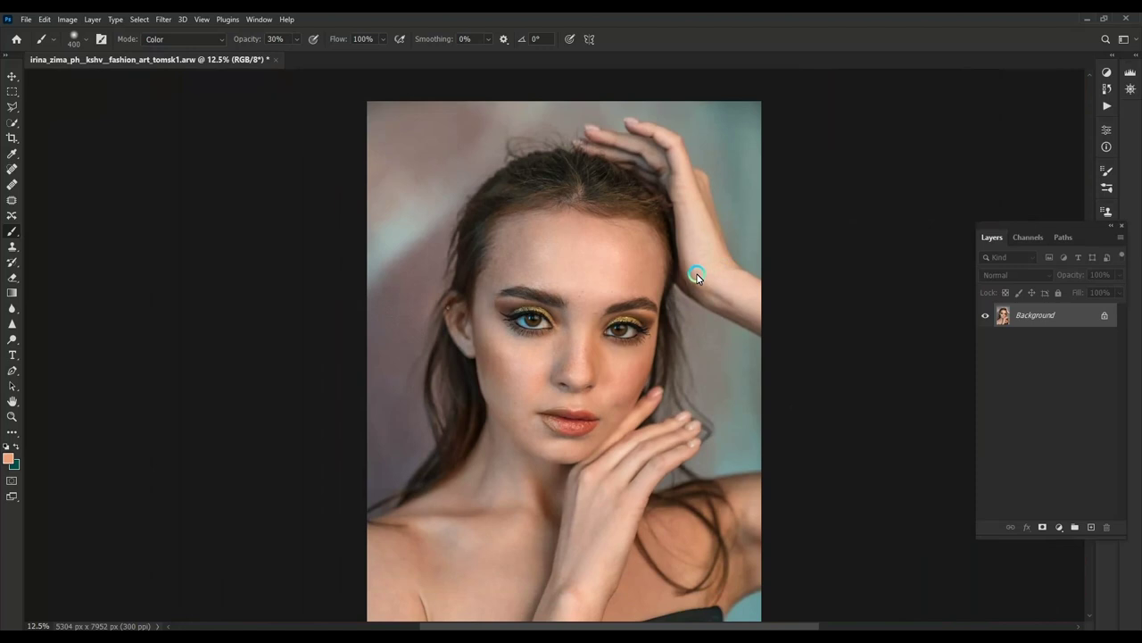
# Step: Duplicate the background and cool the highlights with Color Balance -12/0/-6
pyautogui.hotkey('ctrl', 'j')
pyautogui.hotkey('ctrl', 'b')
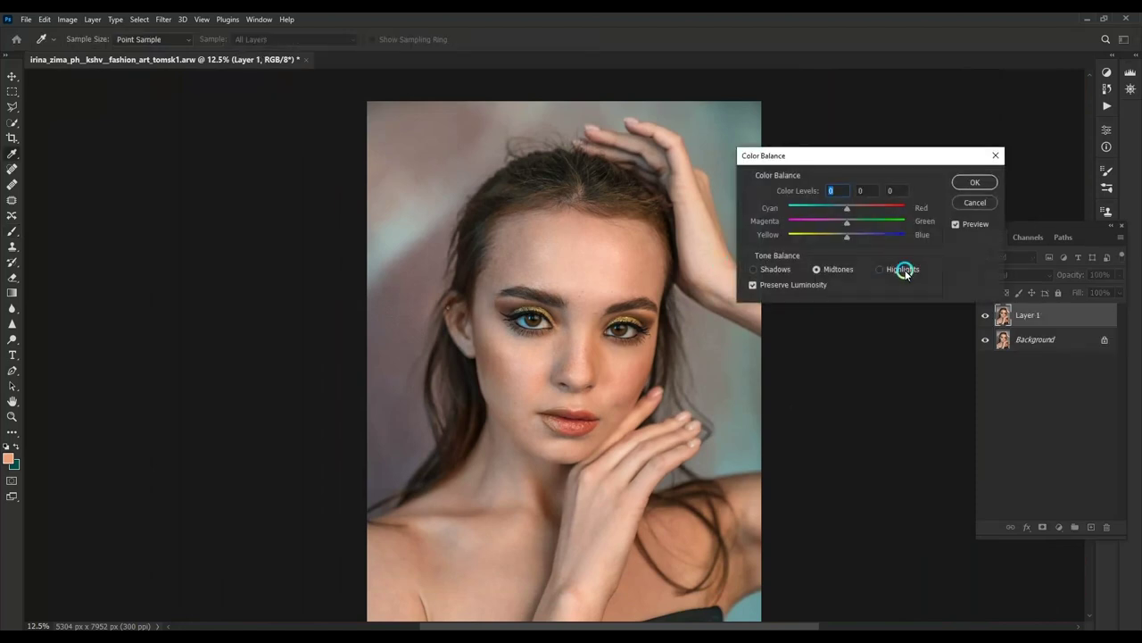
pyautogui.click(904, 270)
pyautogui.moveTo(847, 208); pyautogui.dragTo(832, 208)
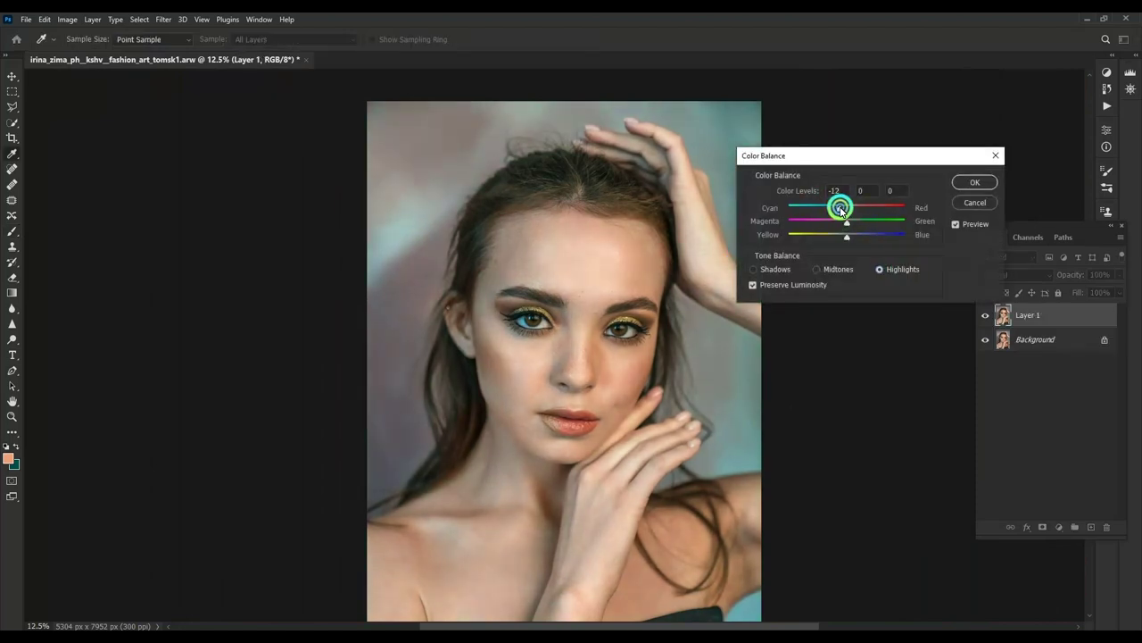
pyautogui.hotkey('ctrl', '+')
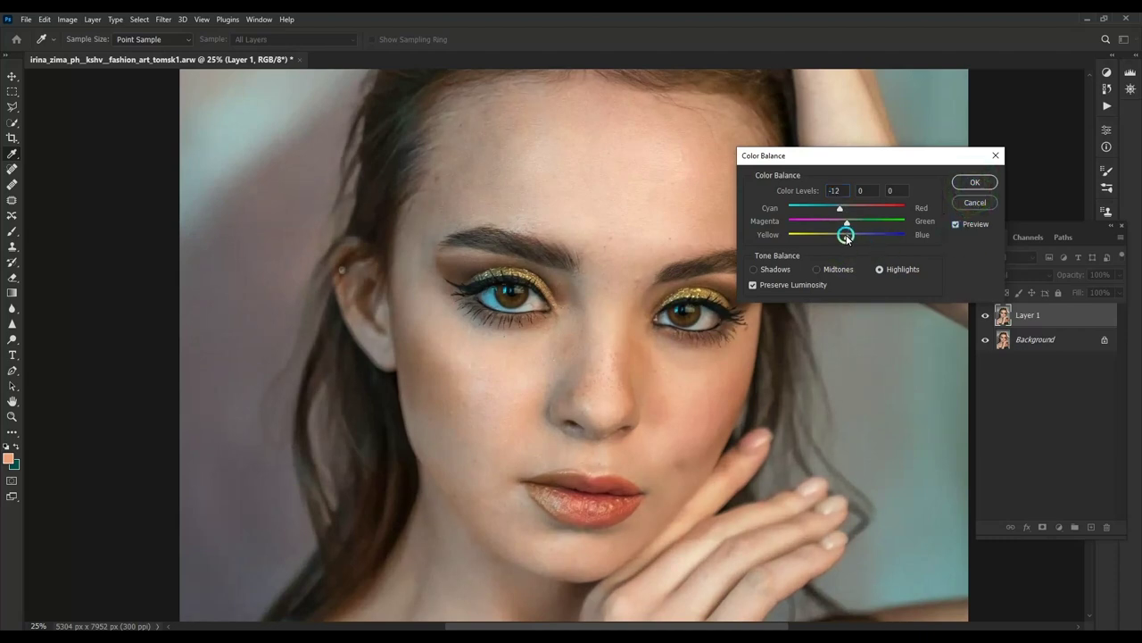
pyautogui.click(978, 182)
pyautogui.press('b')
pyautogui.hotkey('ctrl', 'shift', 'f')
pyautogui.press('Escape')
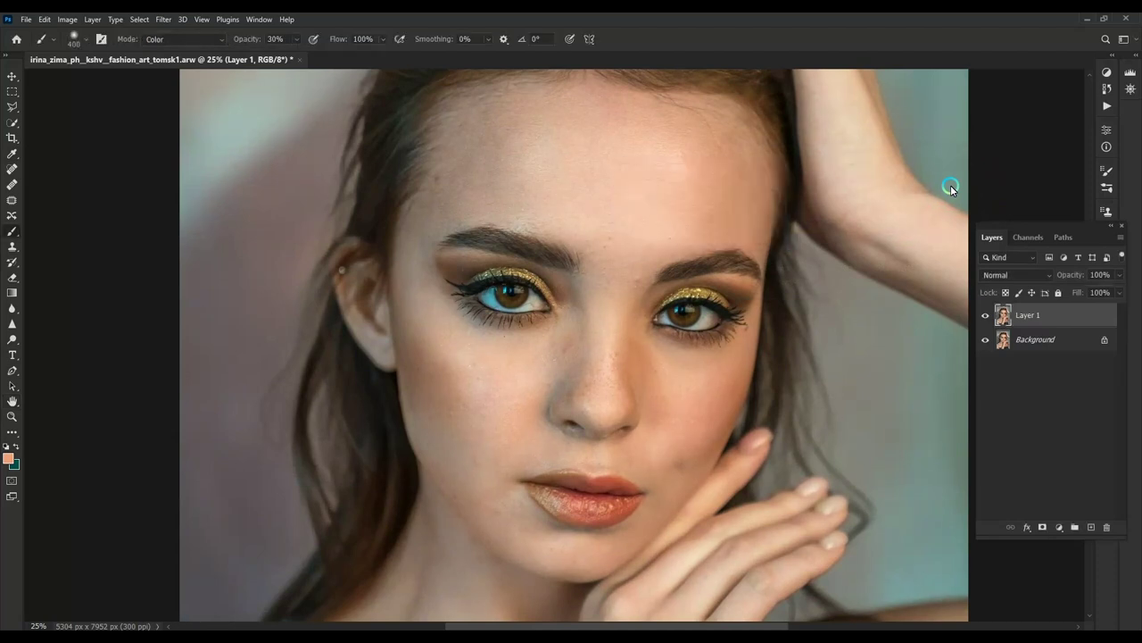
# Step: Apply Levels with black point 7 and white point 253, then merge into Background
pyautogui.hotkey('ctrl', 'l')
pyautogui.moveTo(832, 173); pyautogui.dragTo(839, 173)
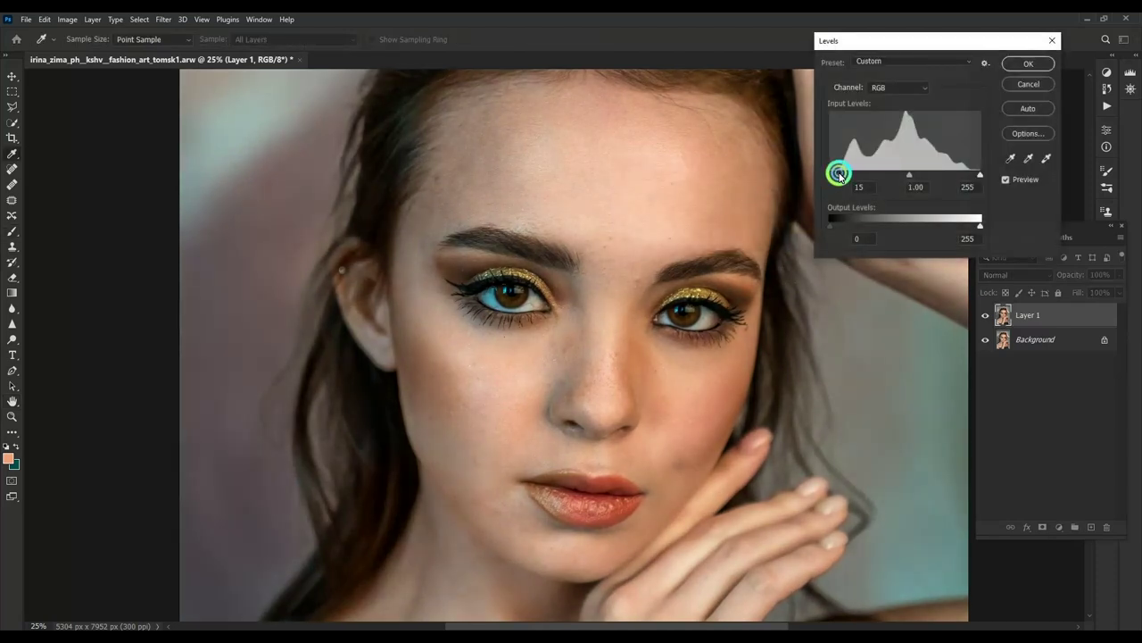
pyautogui.moveTo(980, 174); pyautogui.dragTo(979, 174)
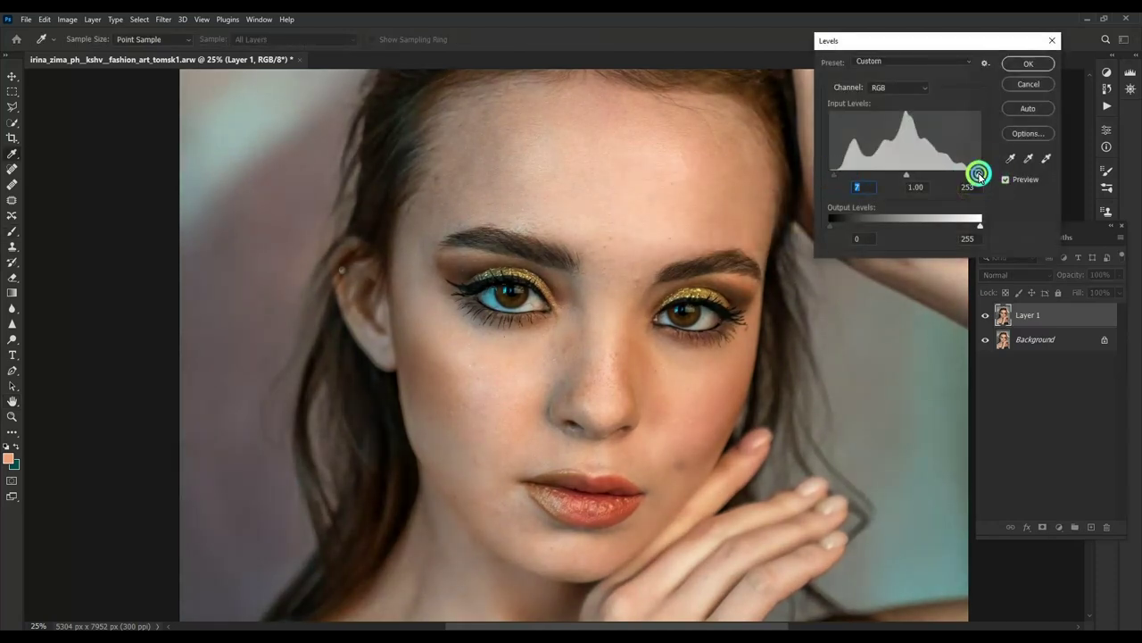
pyautogui.click(1028, 63)
pyautogui.press('b')
pyautogui.click(995, 311)
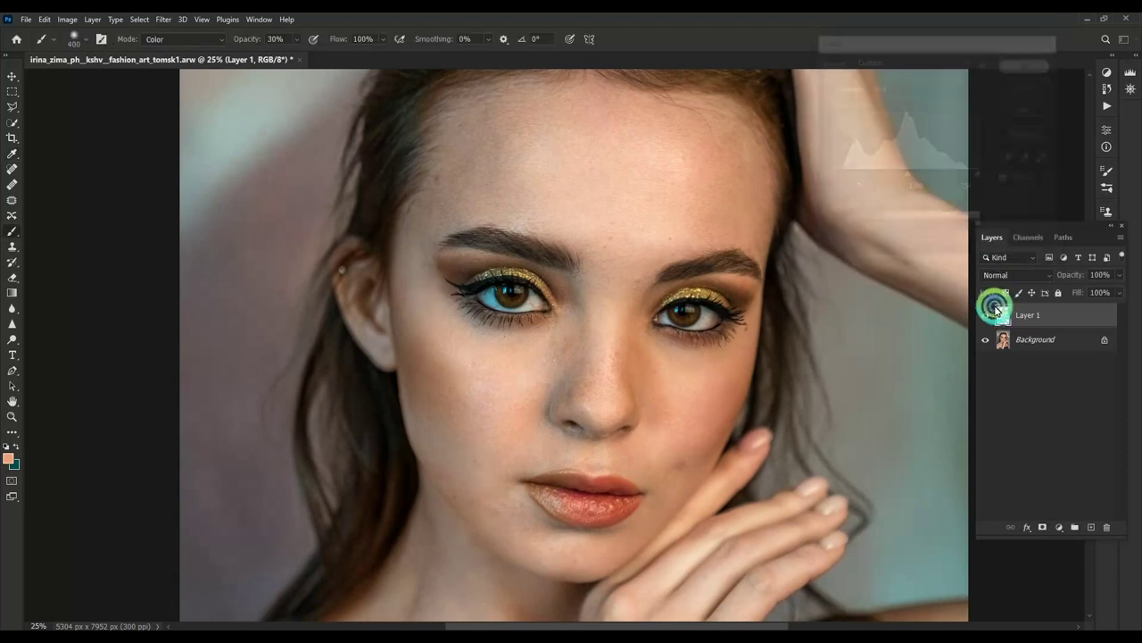
pyautogui.click(714, 327)
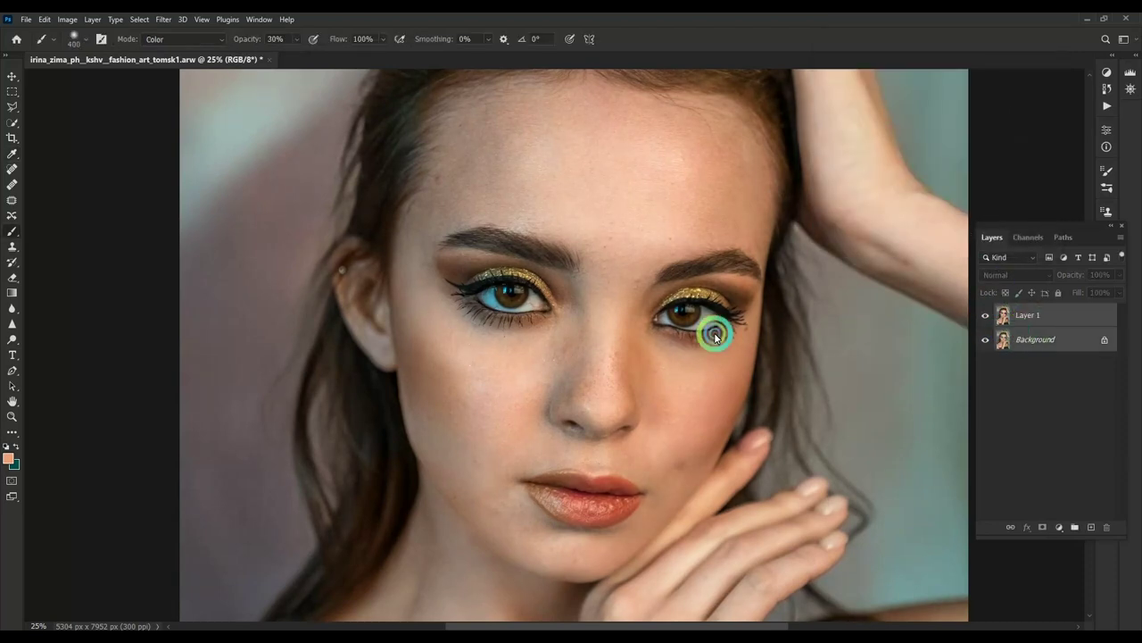
pyautogui.hotkey('ctrl', 'e')
pyautogui.hotkey('ctrl', '+')
pyautogui.hotkey('ctrl', '+')
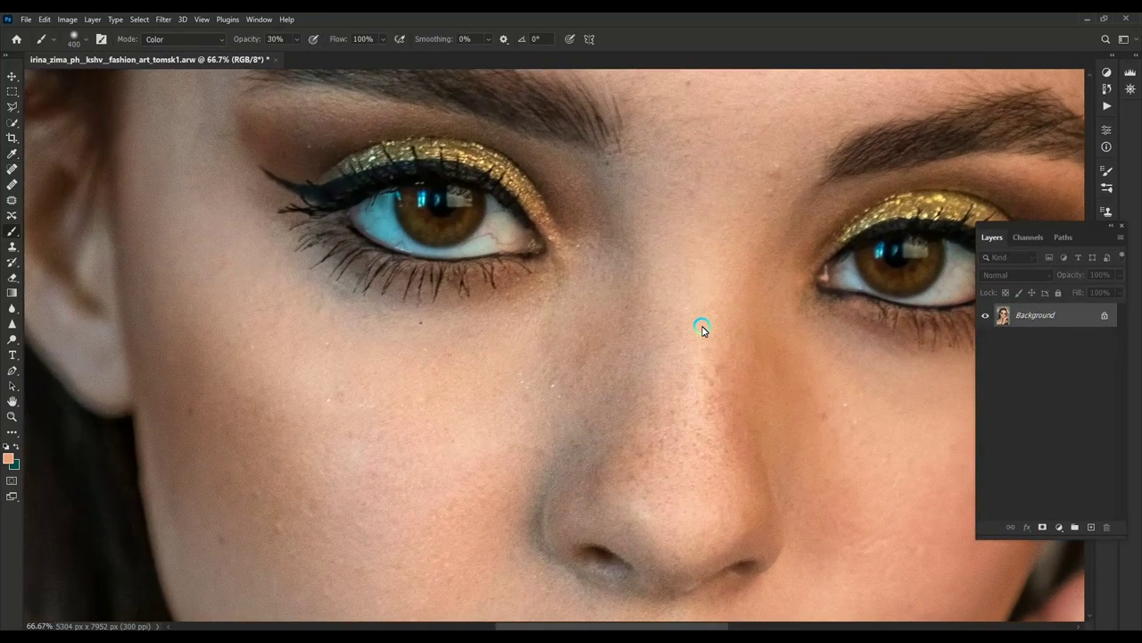
pyautogui.scroll(-5, 538, 80)
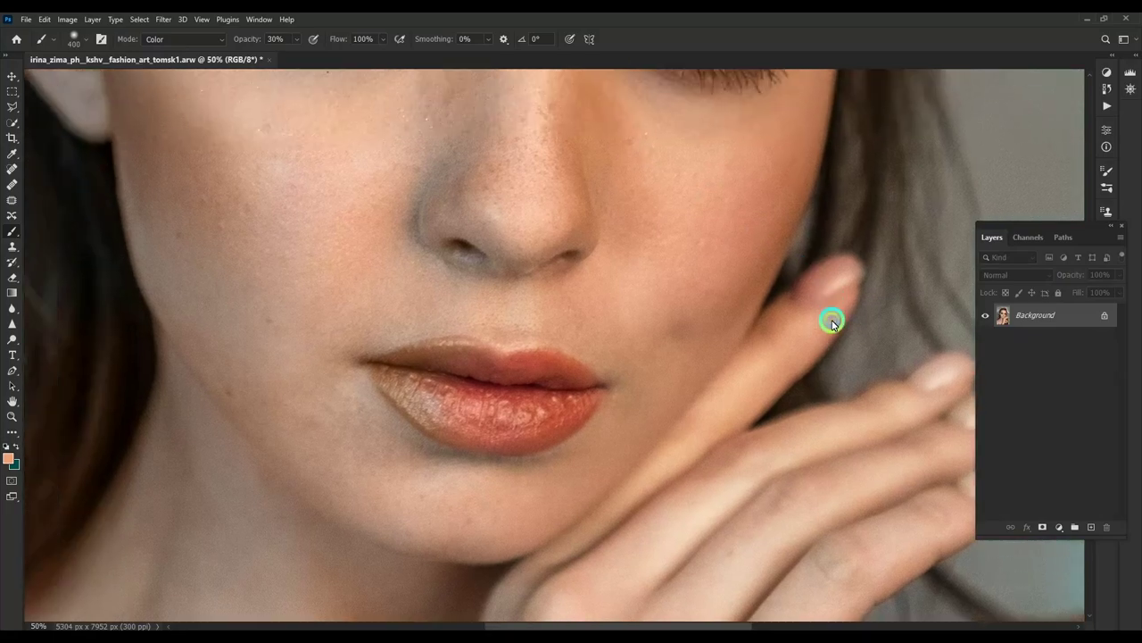
pyautogui.scroll(4, 829, 135)
pyautogui.scroll(6, 630, 455)
pyautogui.moveTo(630, 455); pyautogui.dragTo(714, 144)
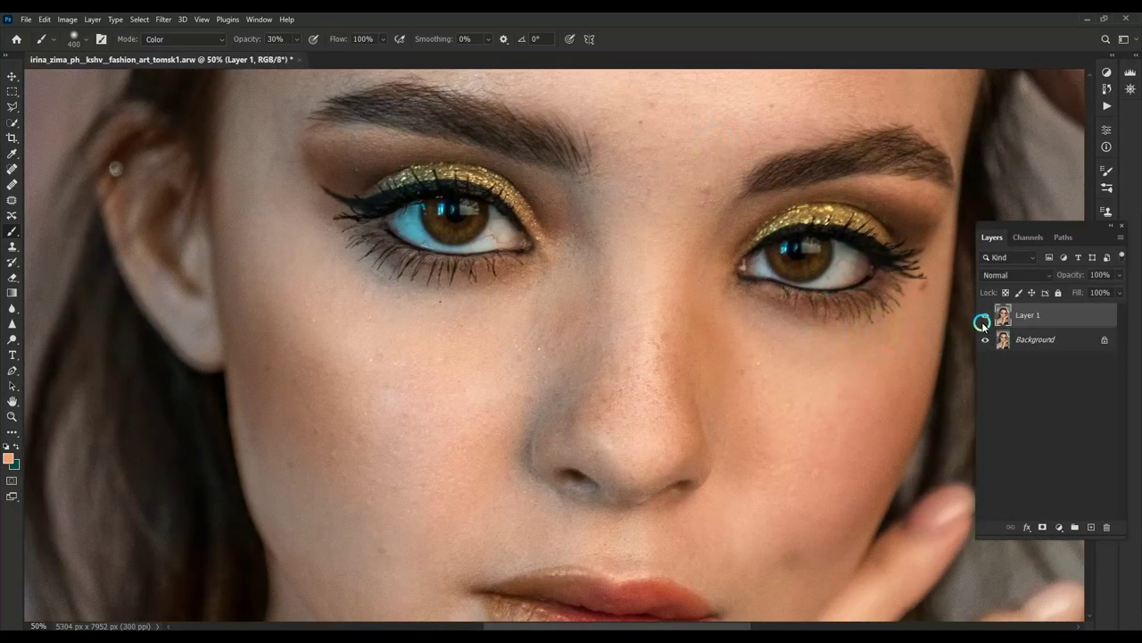
# Step: Select Layer 1 beneath the copy and hide Layer 1 copy
pyautogui.click(1020, 339)
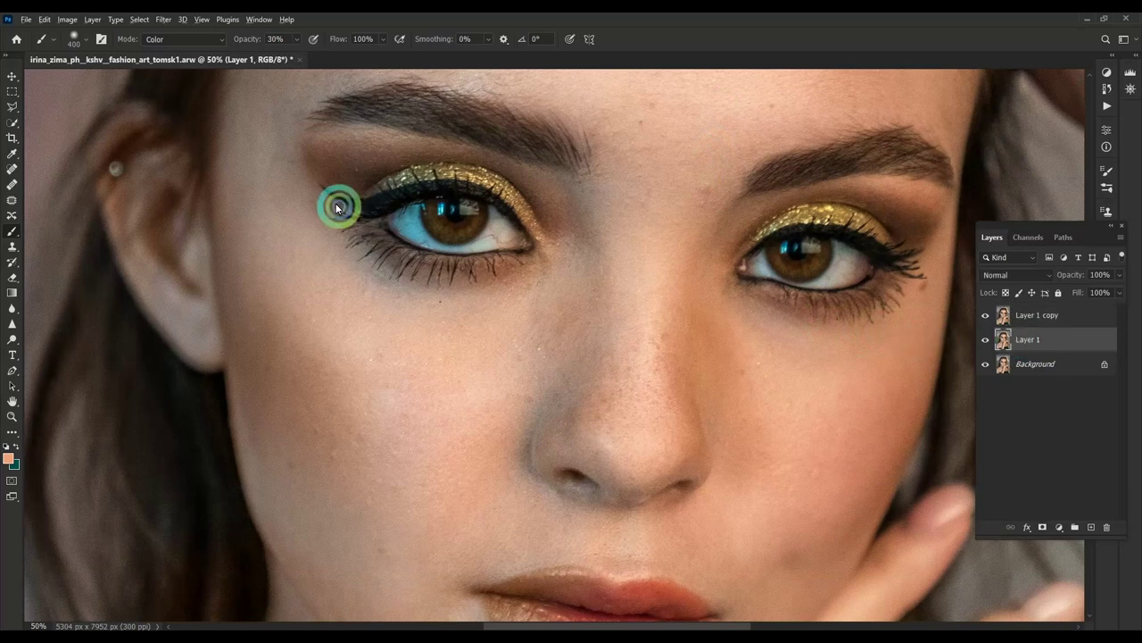
pyautogui.click(163, 19)
pyautogui.click(340, 216)
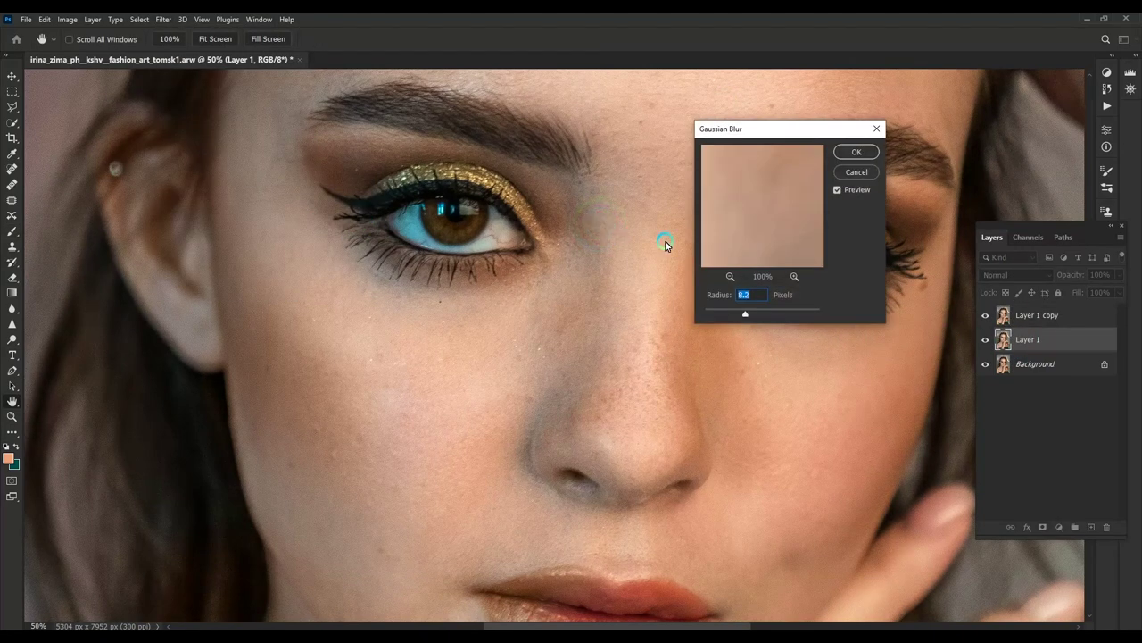
pyautogui.click(986, 315)
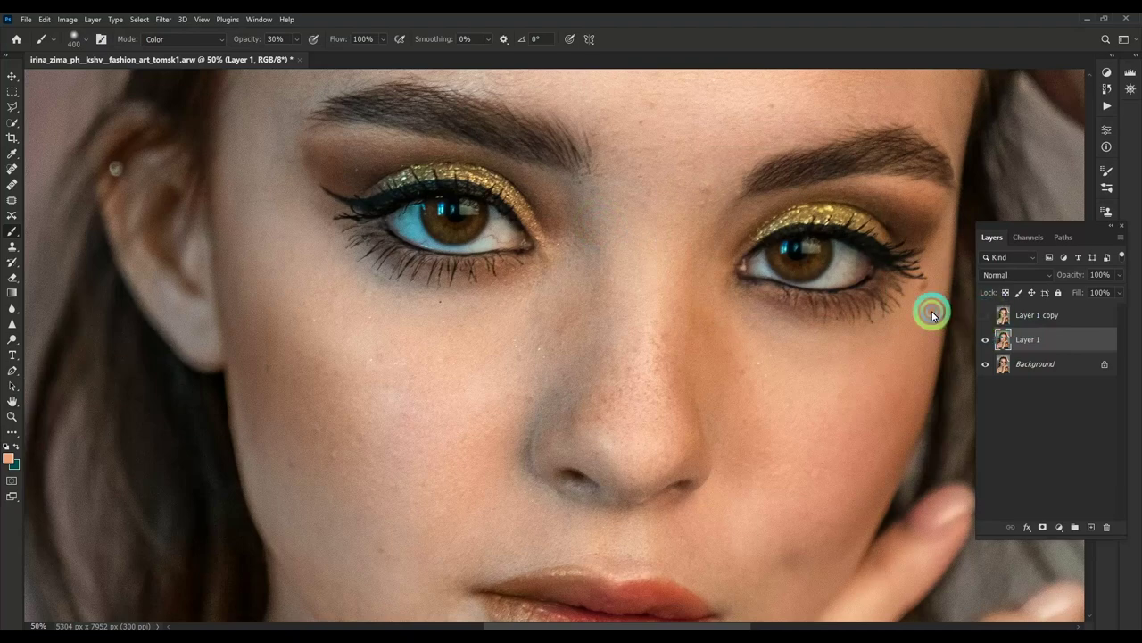
# Step: Blur Layer 1 with a 14-pixel Gaussian Blur, comparing the preview on and off
pyautogui.click(163, 19)
pyautogui.moveTo(231, 172)
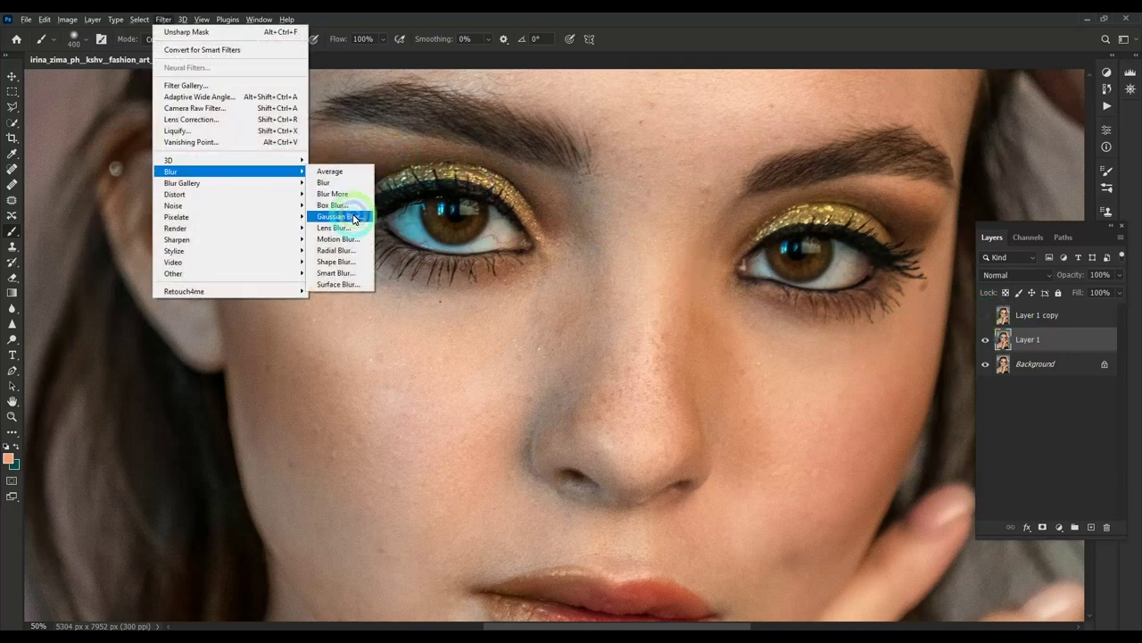
pyautogui.click(346, 216)
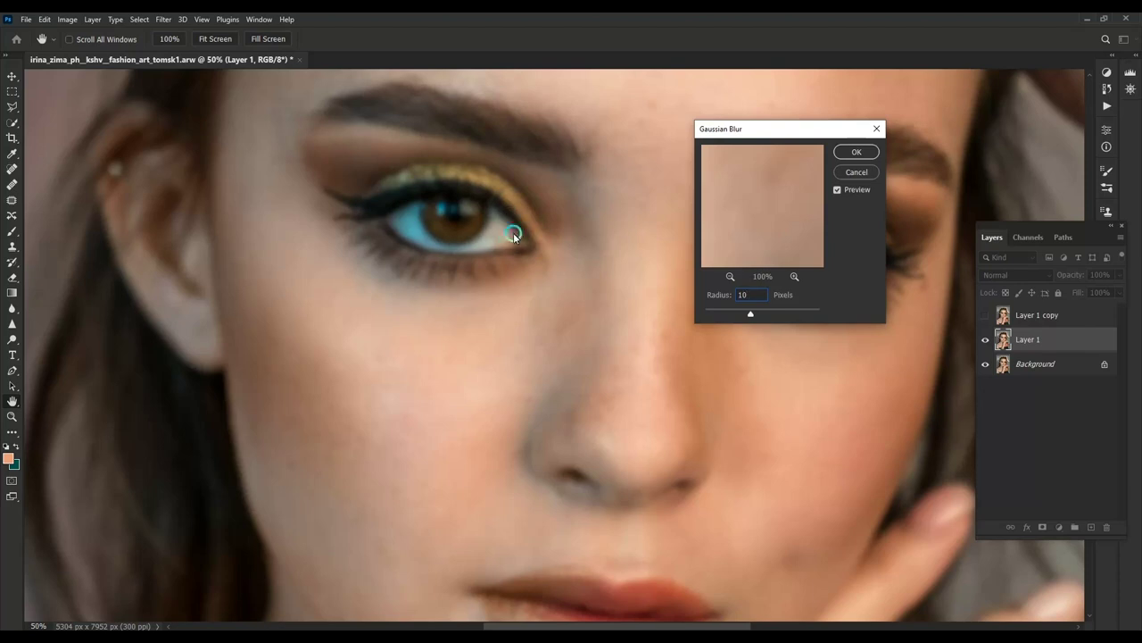
pyautogui.moveTo(522, 379); pyautogui.dragTo(530, 205)
pyautogui.doubleClick(746, 295)
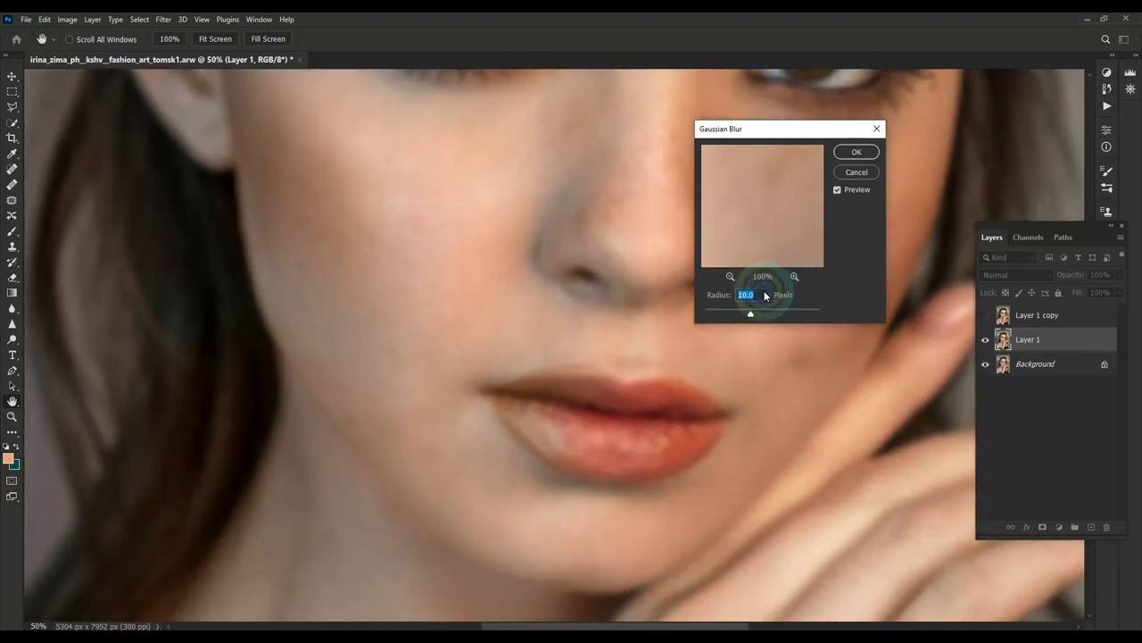
pyautogui.write('13')
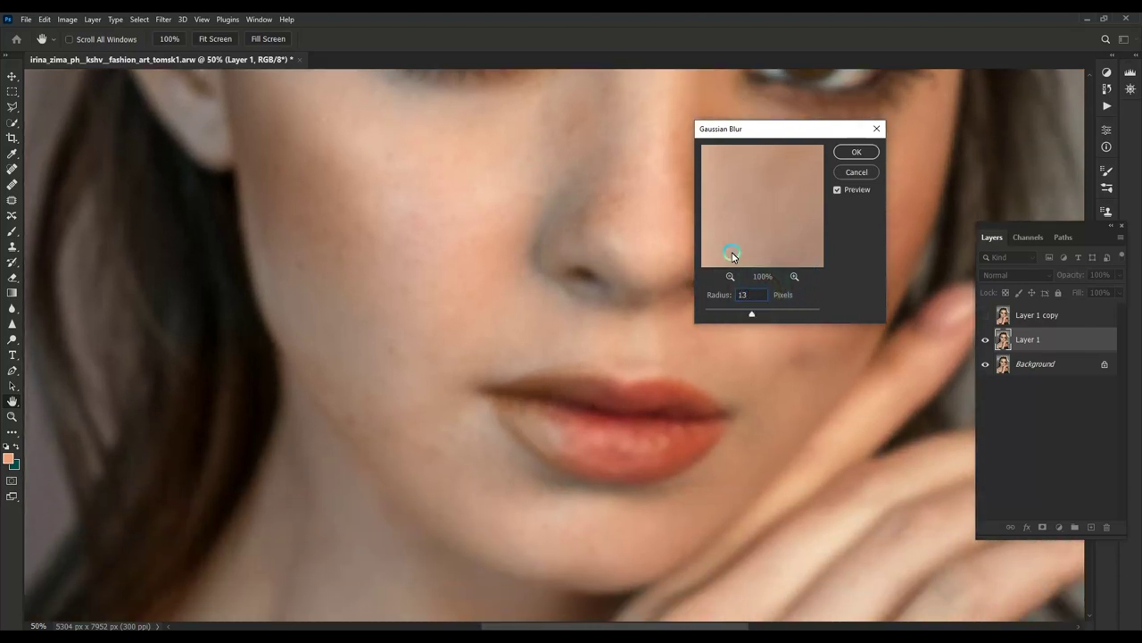
pyautogui.click(847, 190)
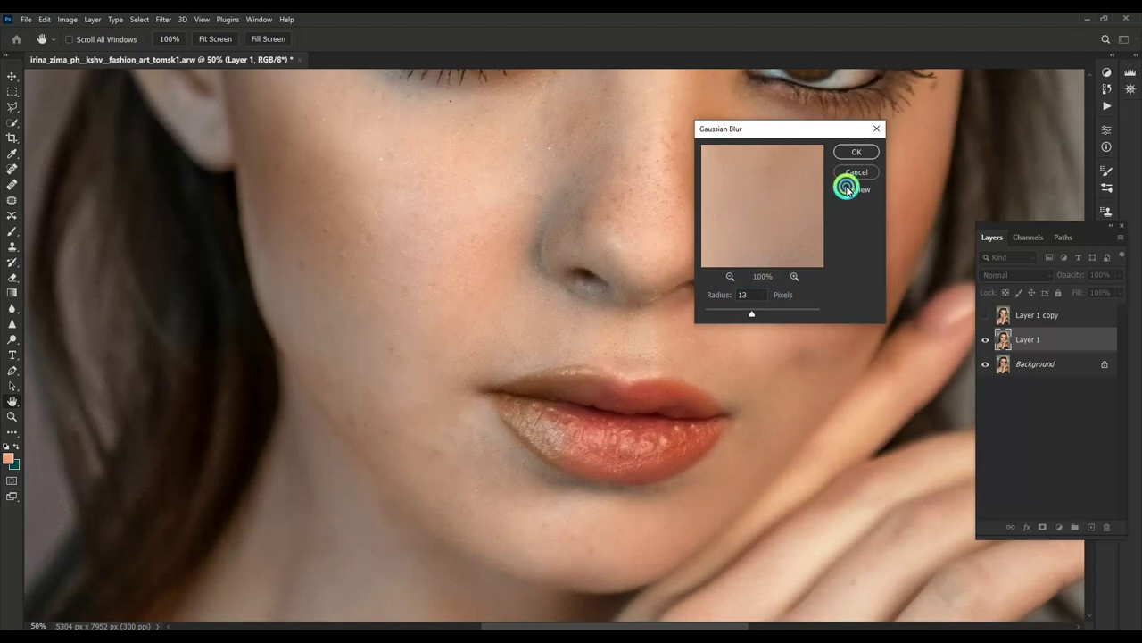
pyautogui.click(847, 190)
pyautogui.click(847, 190)
pyautogui.click(847, 190)
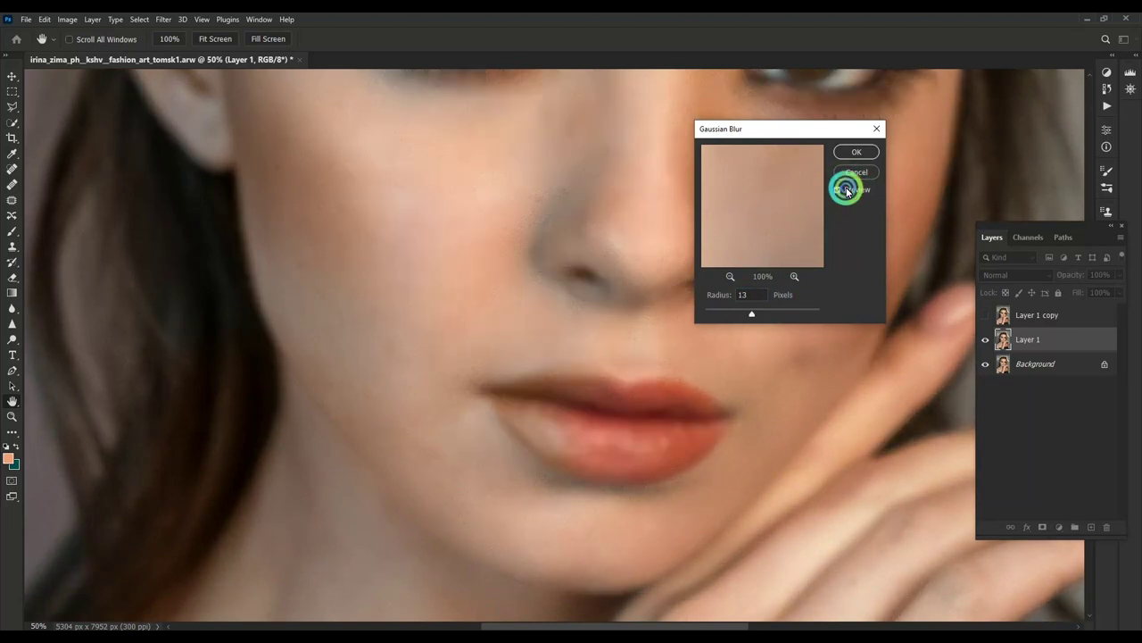
pyautogui.write('14')
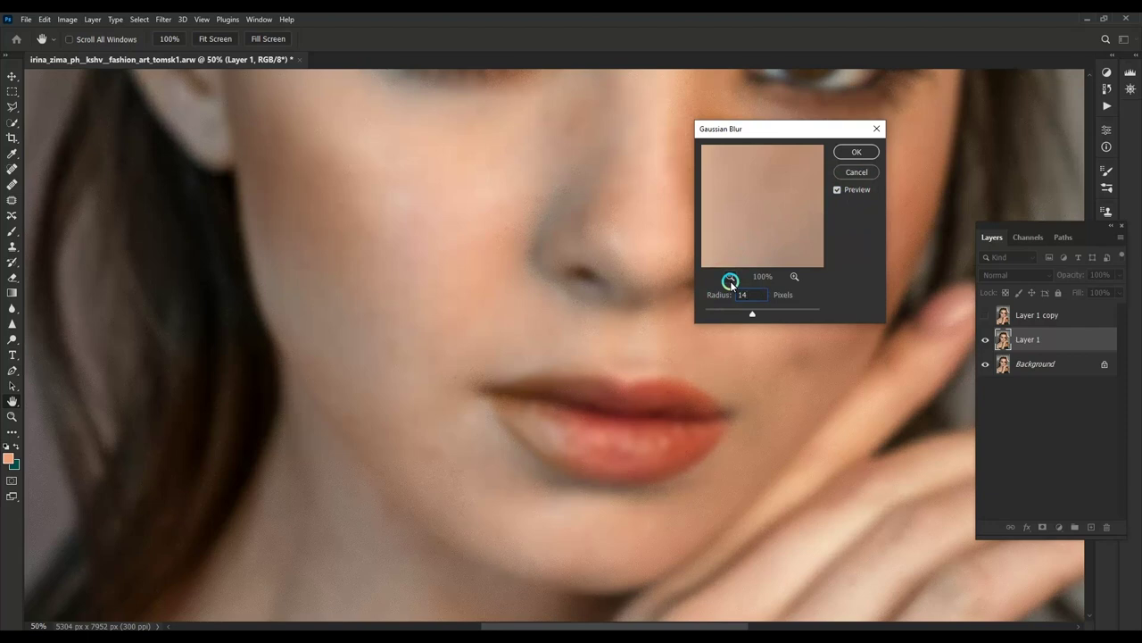
pyautogui.press('Return')
# Step: Apply Image to Layer 1 copy using Layer 1 as source in Subtract mode
pyautogui.click(1037, 315)
pyautogui.click(986, 315)
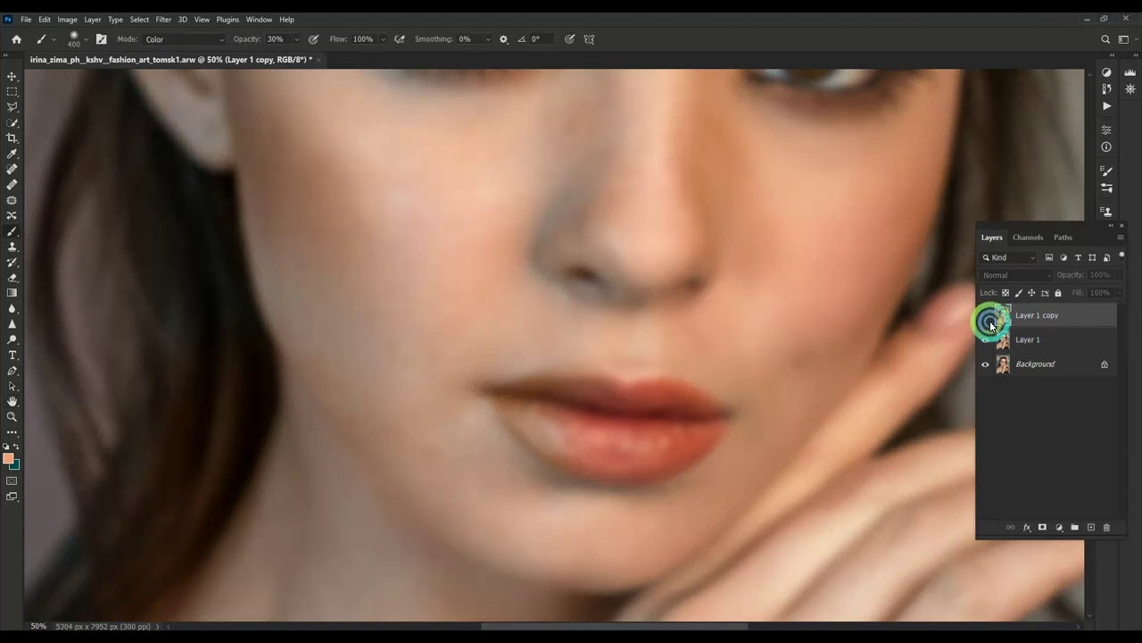
pyautogui.hotkey('alt', 'i')
pyautogui.press('y')
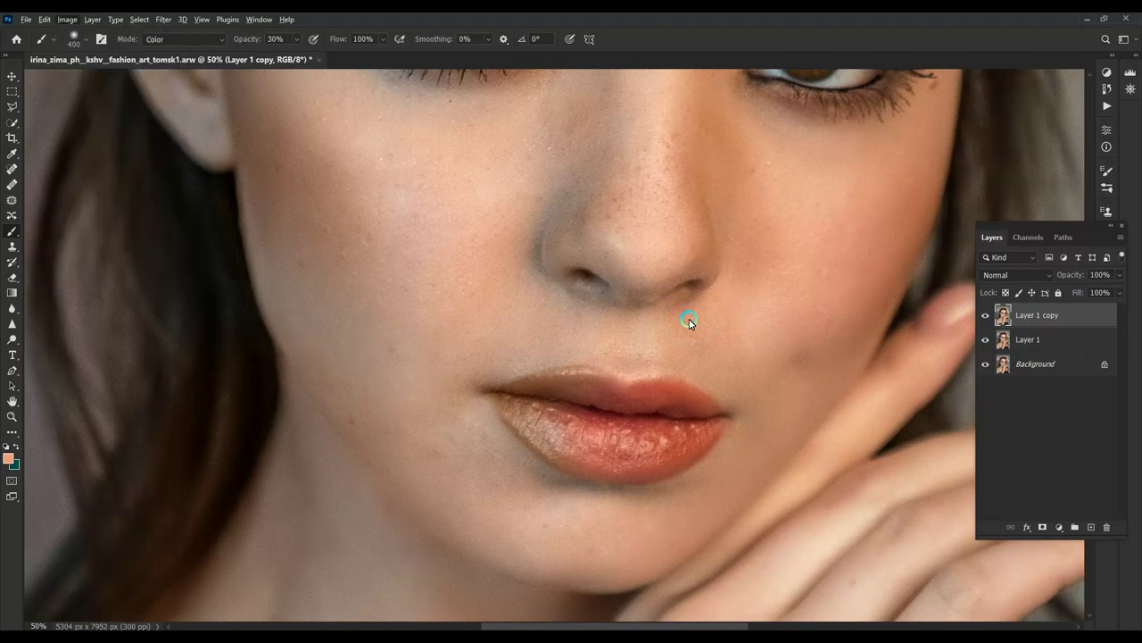
pyautogui.click(816, 160)
pyautogui.click(754, 204)
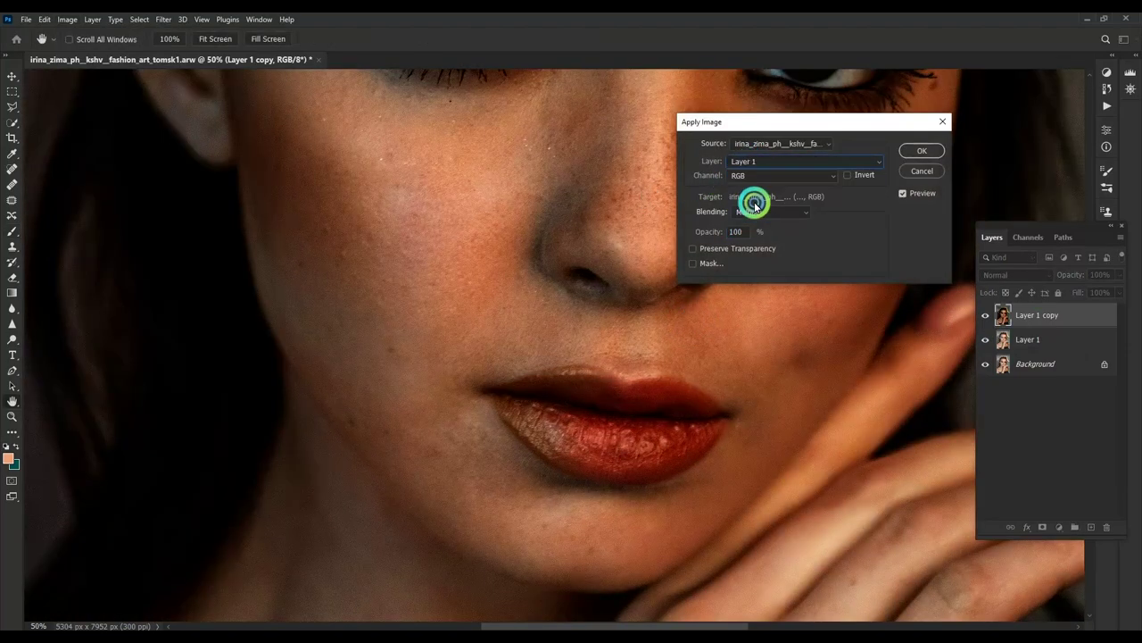
pyautogui.click(769, 212)
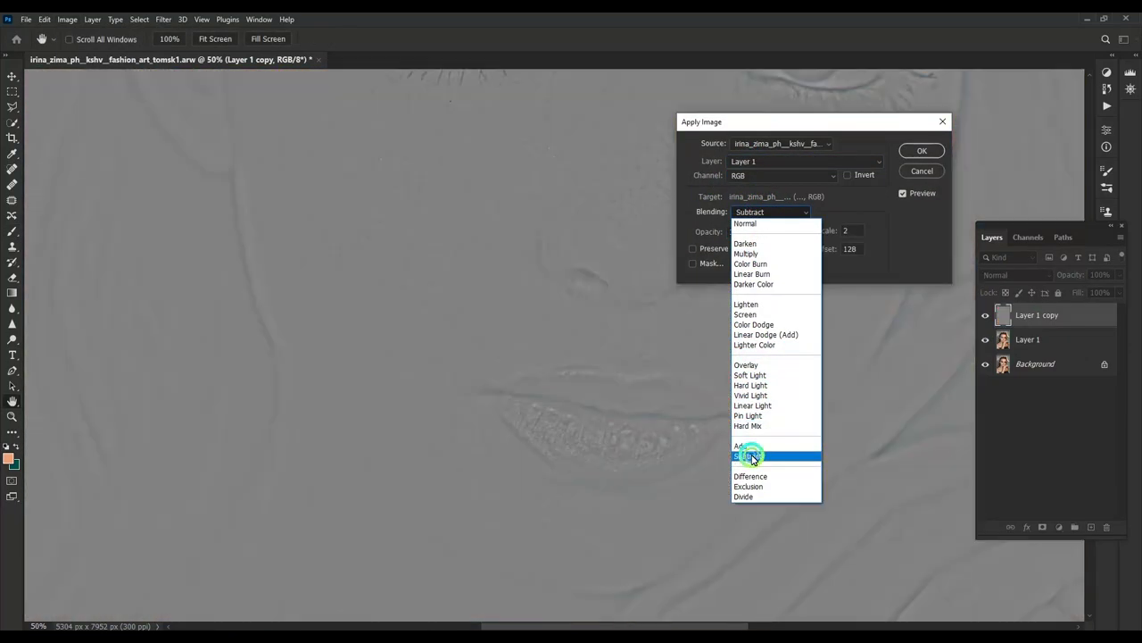
pyautogui.click(748, 456)
pyautogui.click(933, 154)
# Step: Set Layer 1 copy to Linear Light, hide it, and duplicate Layer 1
pyautogui.press('b')
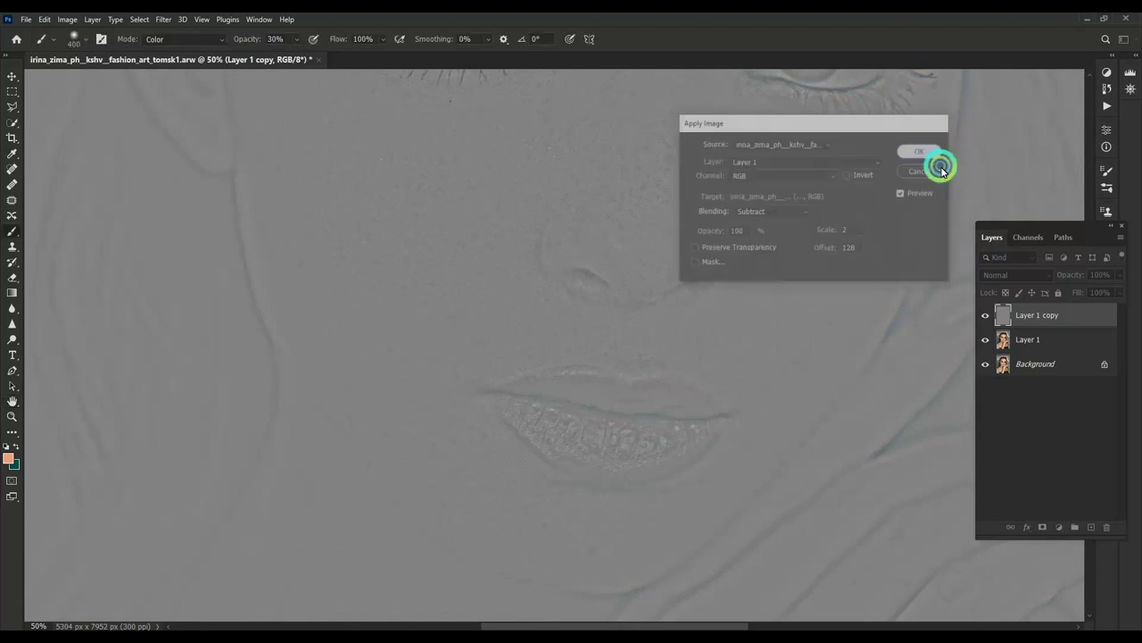
pyautogui.click(1015, 275)
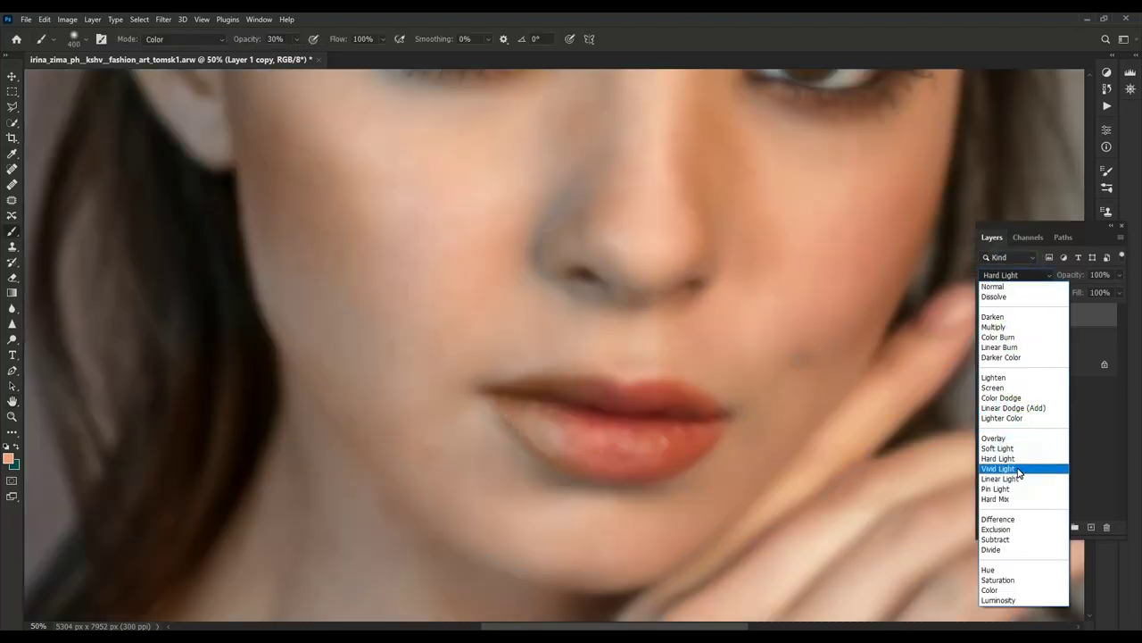
pyautogui.click(1003, 478)
pyautogui.click(986, 315)
pyautogui.click(1027, 339)
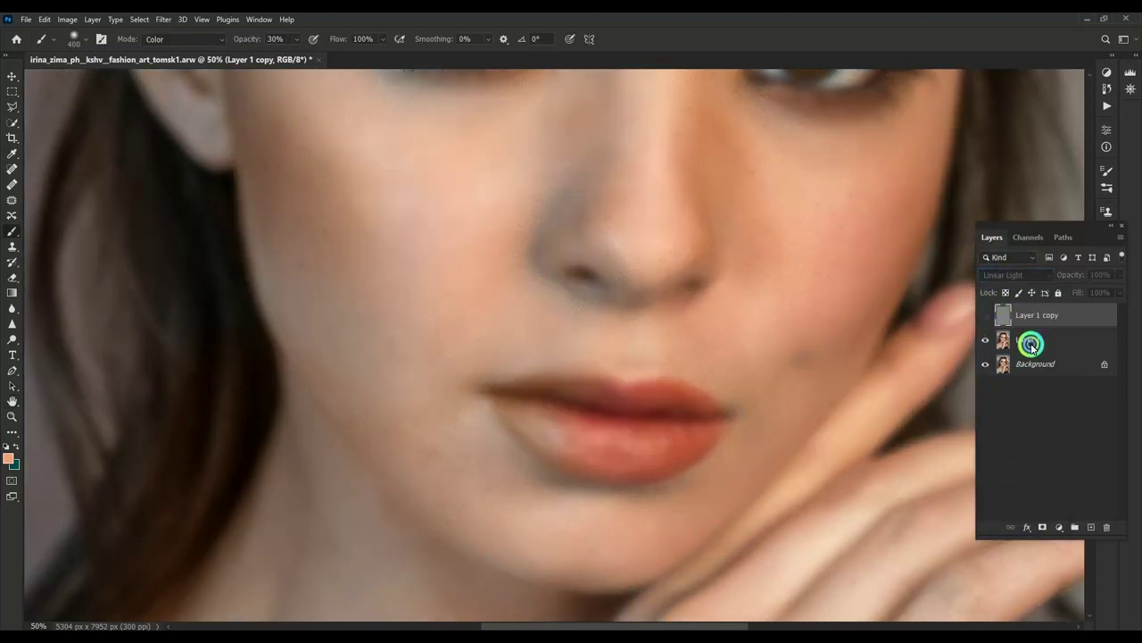
pyautogui.hotkey('ctrl', 'j')
# Step: Add a Black & White adjustment layer with Reds at -170 and reduced opacity
pyautogui.hotkey('ctrl', '-')
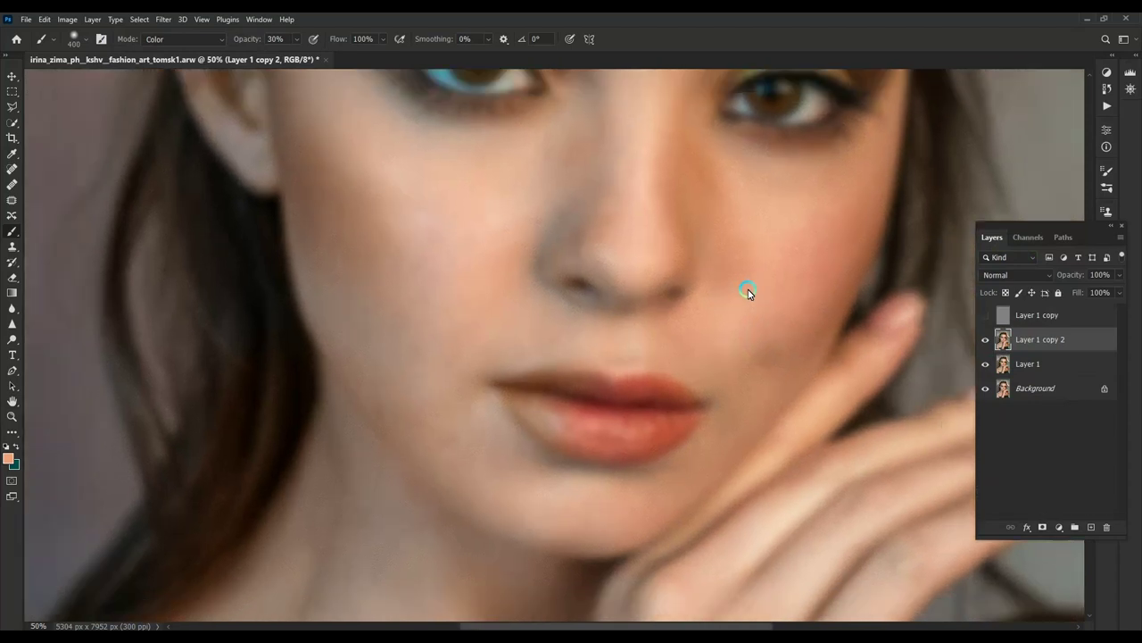
pyautogui.hotkey('ctrl', '-')
pyautogui.hotkey('ctrl', '-')
pyautogui.hotkey('ctrl', '+')
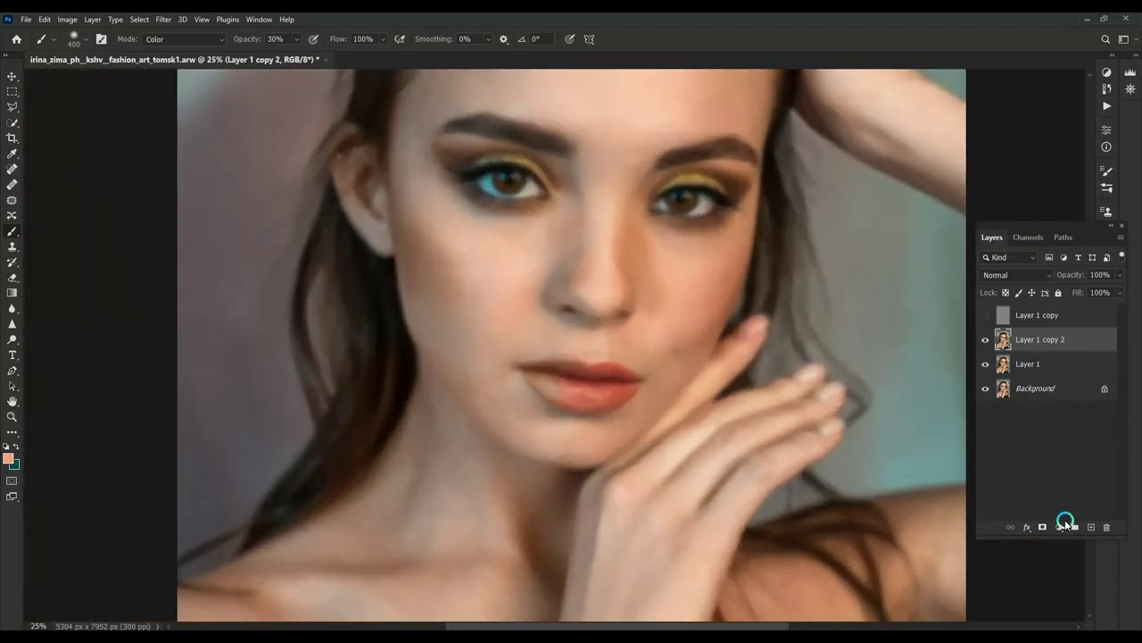
pyautogui.click(1065, 524)
pyautogui.click(1084, 438)
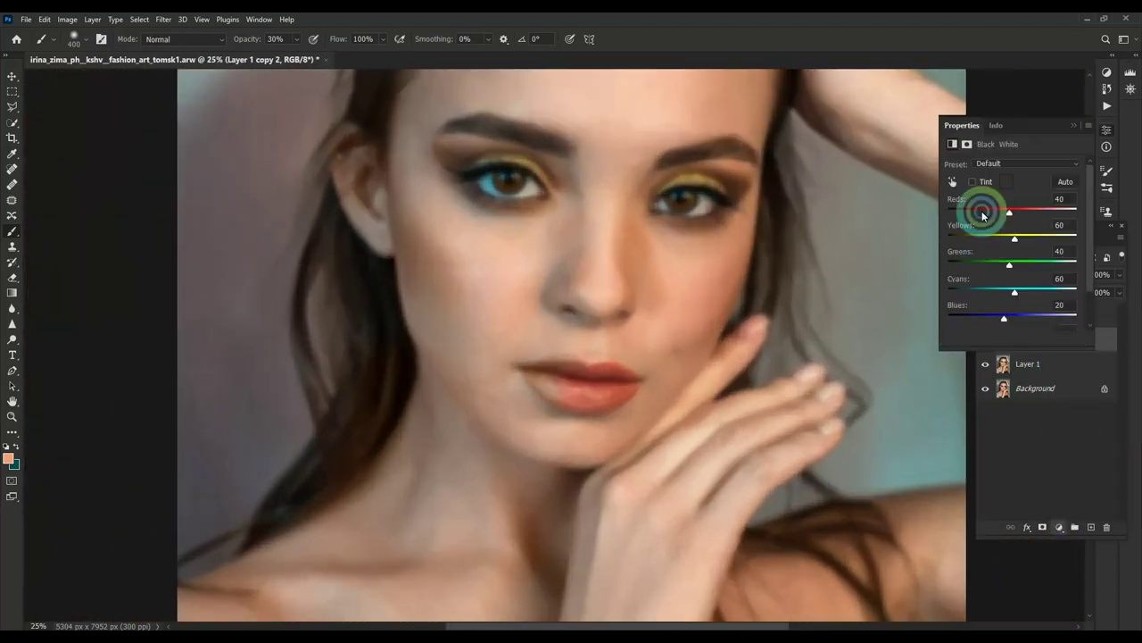
pyautogui.moveTo(984, 214); pyautogui.dragTo(955, 211)
pyautogui.click(1115, 268)
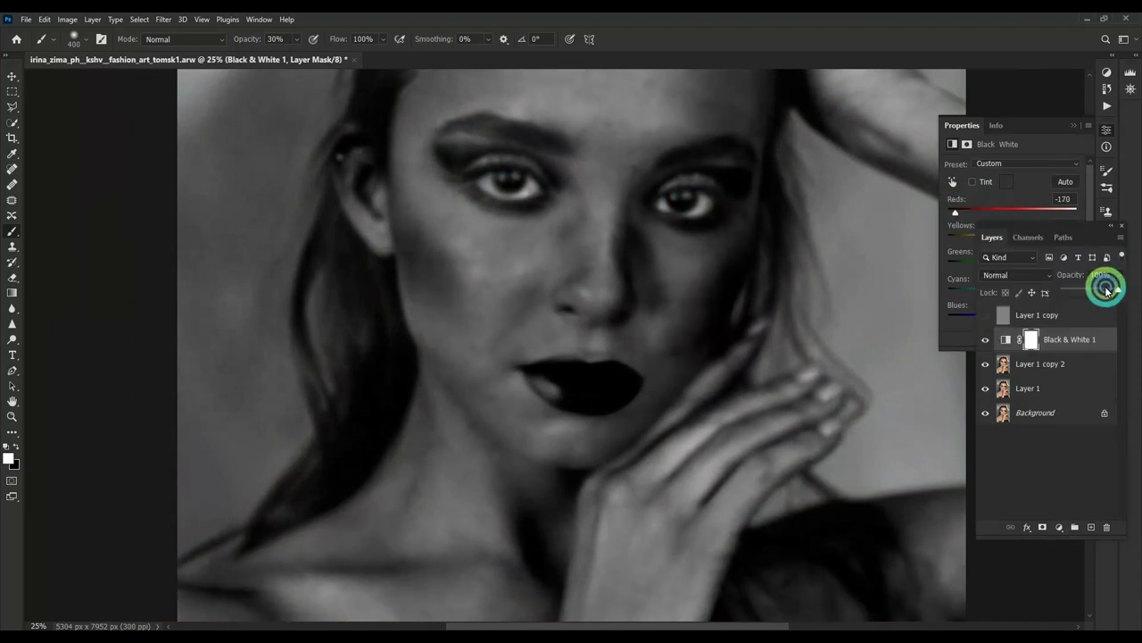
pyautogui.moveTo(1120, 275); pyautogui.dragTo(1102, 291)
# Step: Select Layer 1 copy 2 and reframe the view on the face
pyautogui.click(1040, 363)
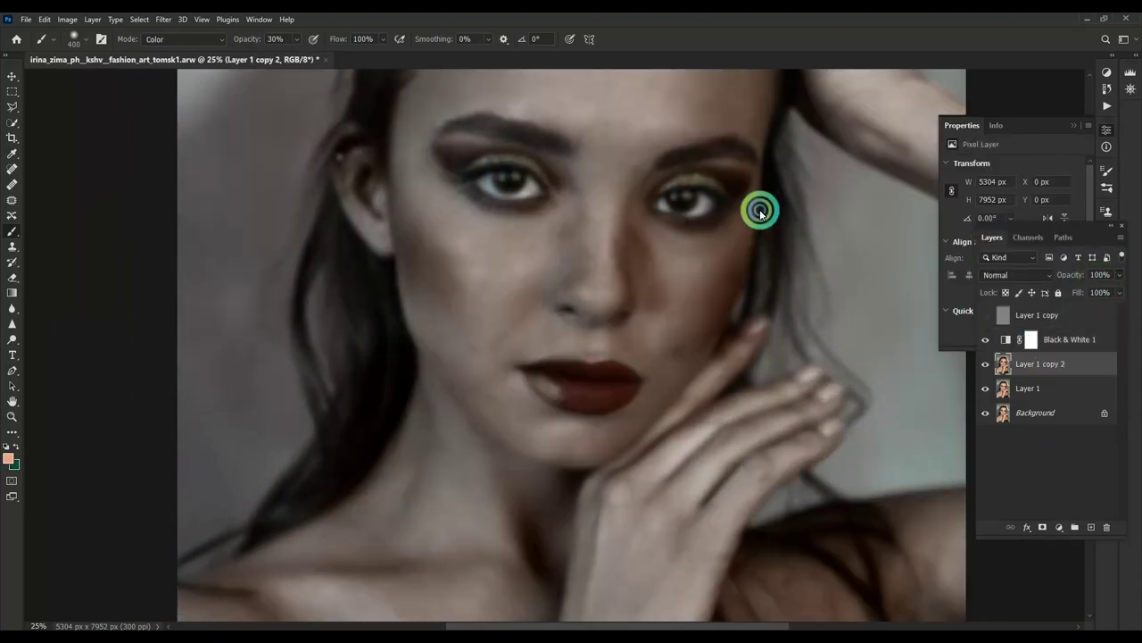
pyautogui.moveTo(683, 247); pyautogui.dragTo(649, 426)
pyautogui.hotkey('ctrl', '+')
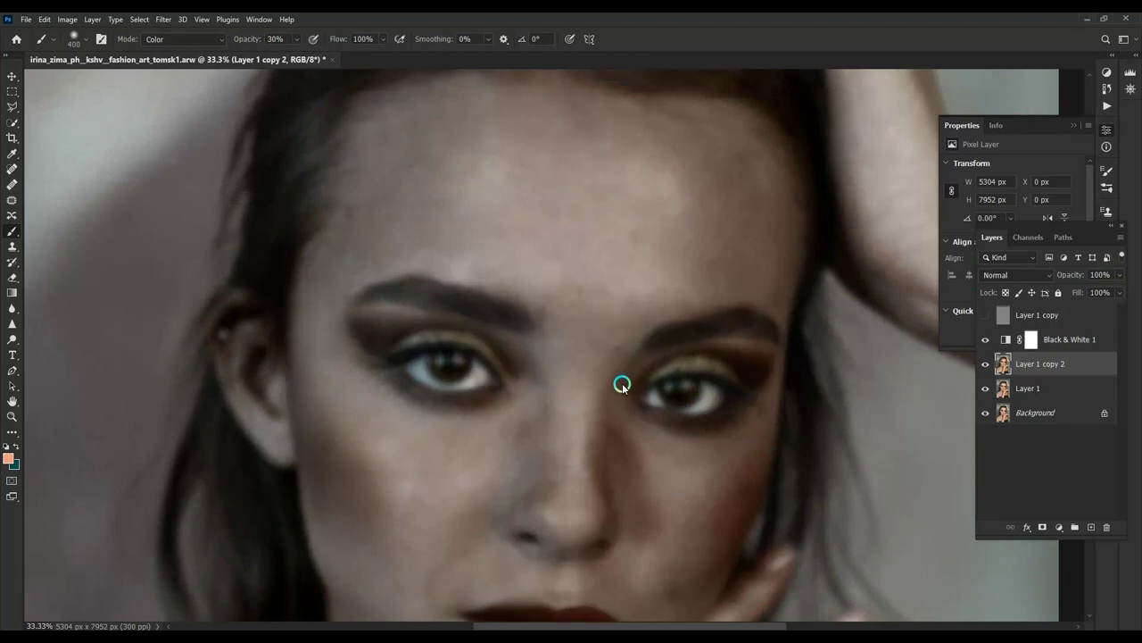
pyautogui.moveTo(622, 384); pyautogui.dragTo(566, 51)
pyautogui.moveTo(587, 238)
pyautogui.mouseDown()
pyautogui.moveTo(643, 140)
pyautogui.moveTo(471, 546)
pyautogui.mouseUp()
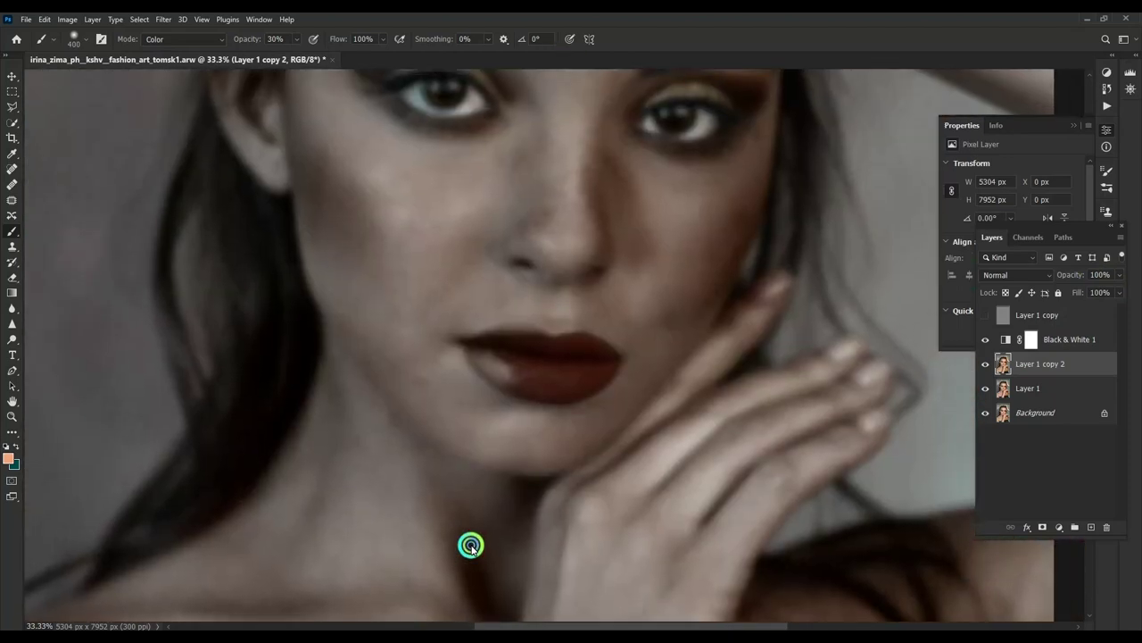
pyautogui.scroll(3, 470, 546)
pyautogui.scroll(1, 521, 477)
pyautogui.click(163, 19)
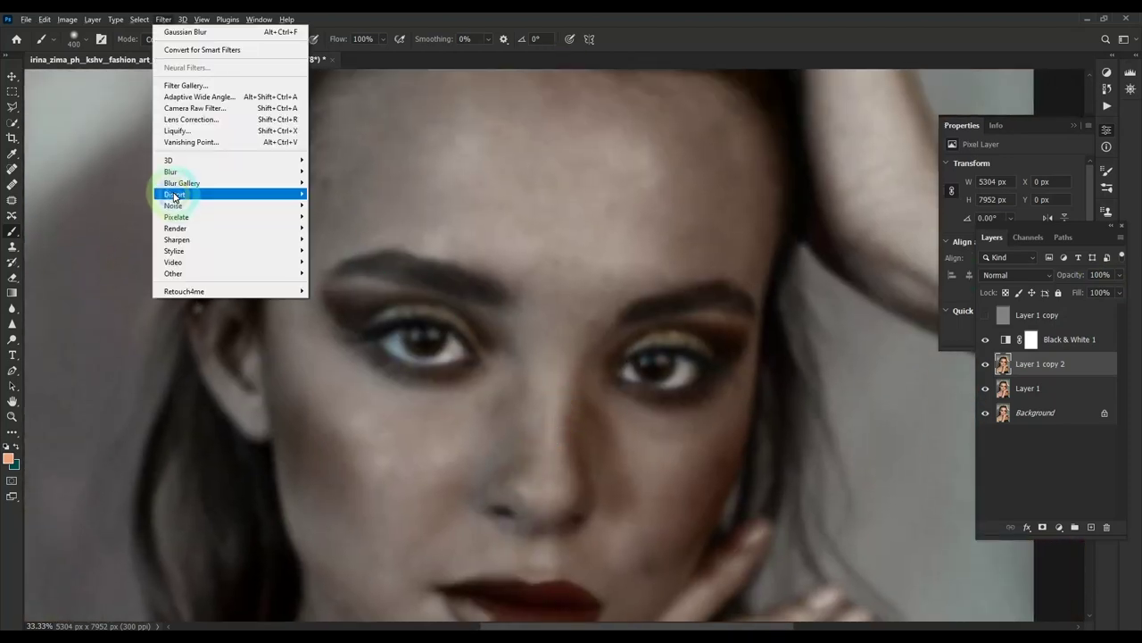
# Step: Apply the Camera Raw Filter to Layer 1 copy 2 with Noise Reduction at 100
pyautogui.click(214, 108)
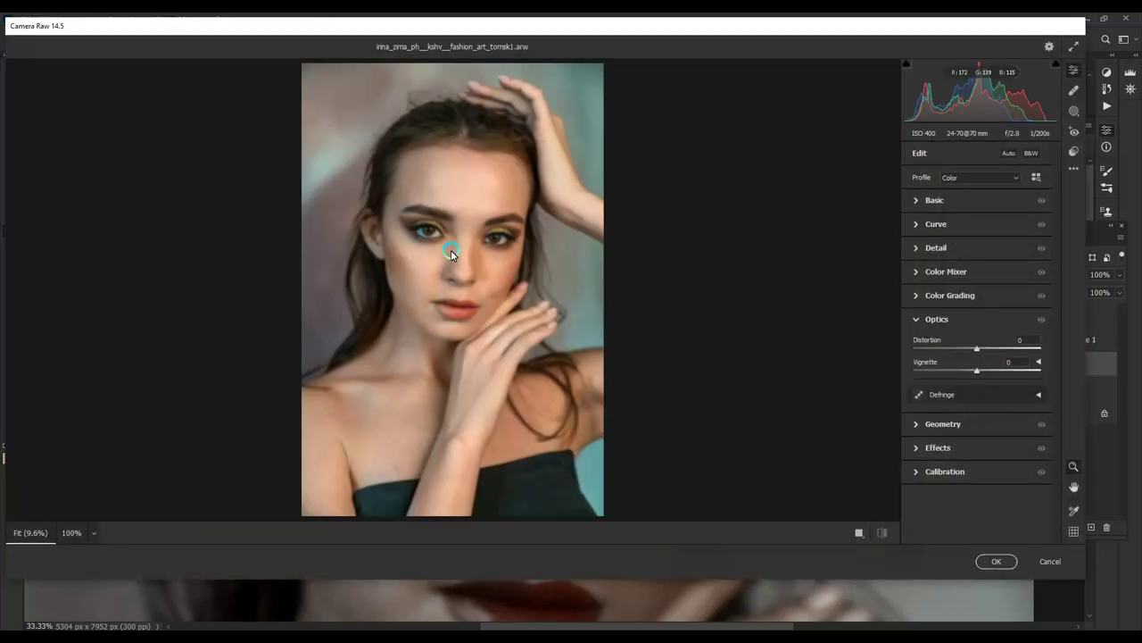
pyautogui.moveTo(450, 254); pyautogui.dragTo(775, 347)
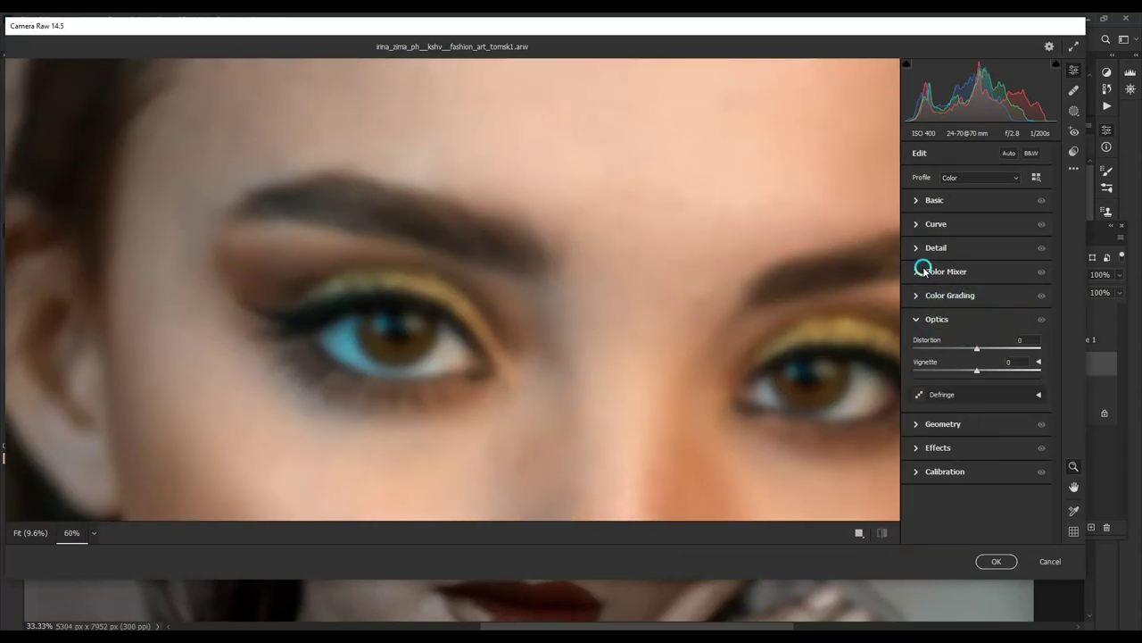
pyautogui.click(918, 253)
pyautogui.click(1002, 297)
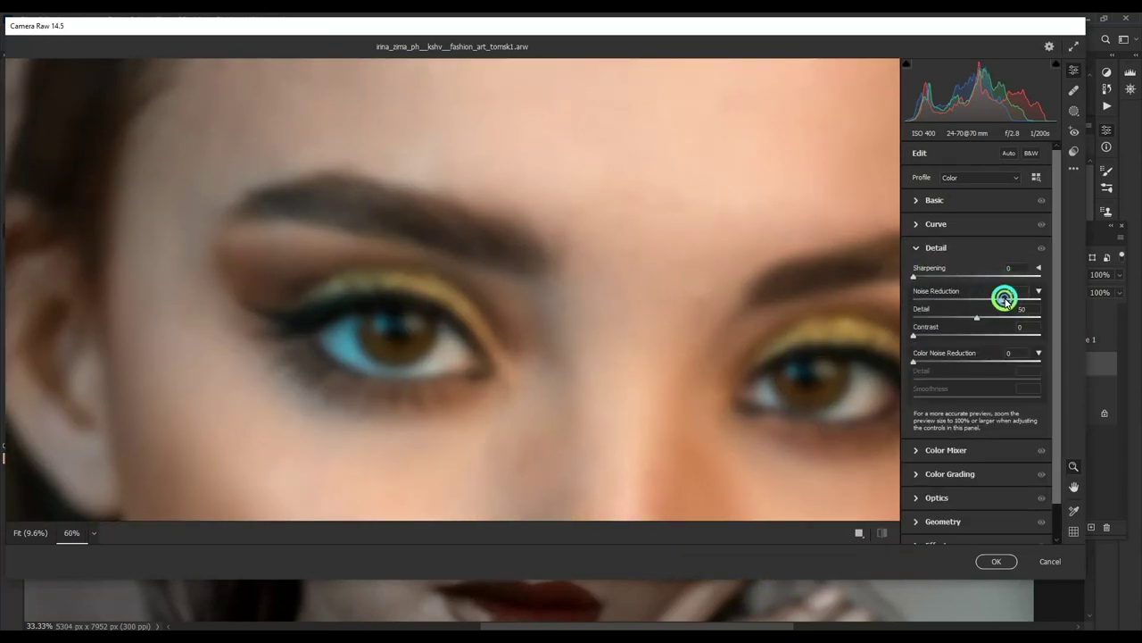
pyautogui.click(997, 561)
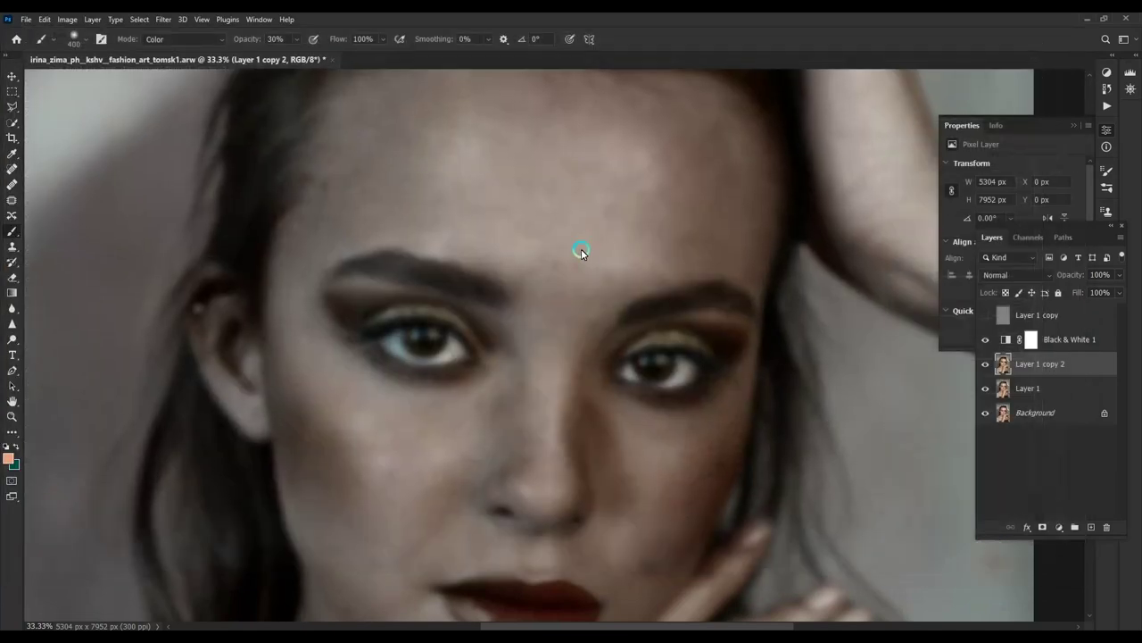
# Step: Switch to the Mixer Brush on Layer 1 copy 2, clear its loaded paint and size it
pyautogui.press(']')
pyautogui.scroll(2, 581, 254)
pyautogui.scroll(2, 633, 331)
pyautogui.hotkey('shift', 'b')
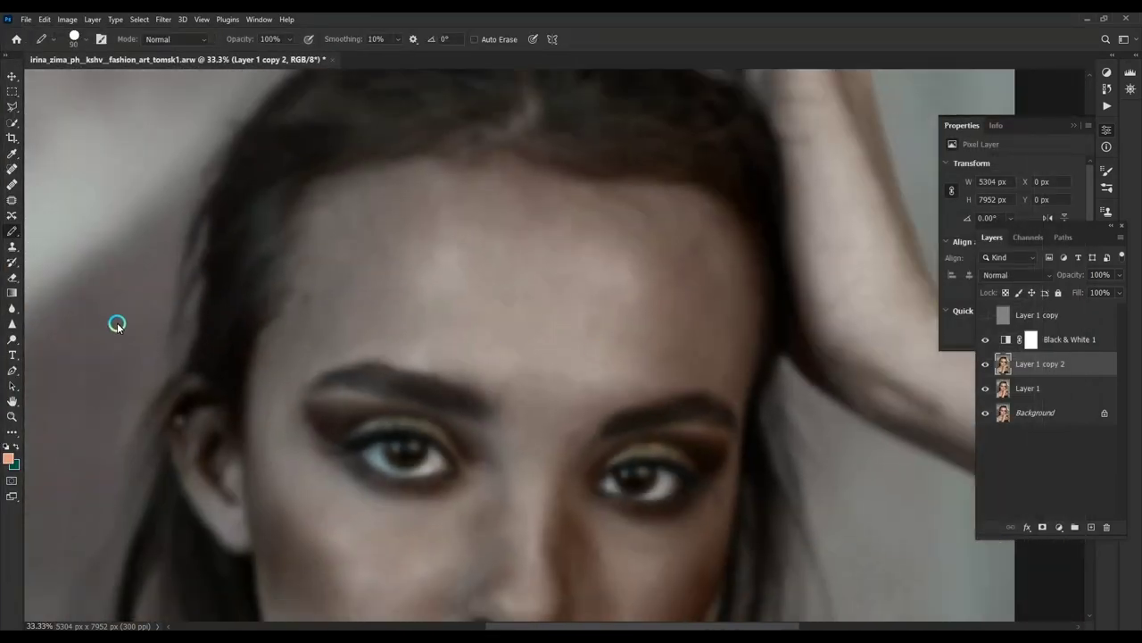
pyautogui.hotkey('shift', 'b')
pyautogui.hotkey('shift', 'b')
pyautogui.press(']')
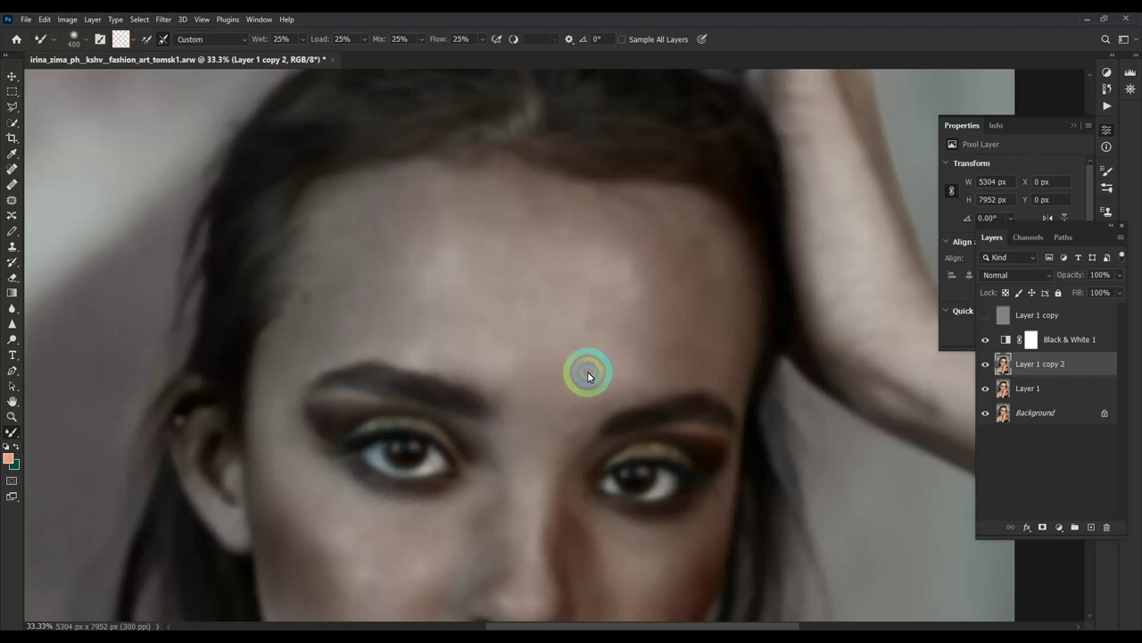
pyautogui.press(']')
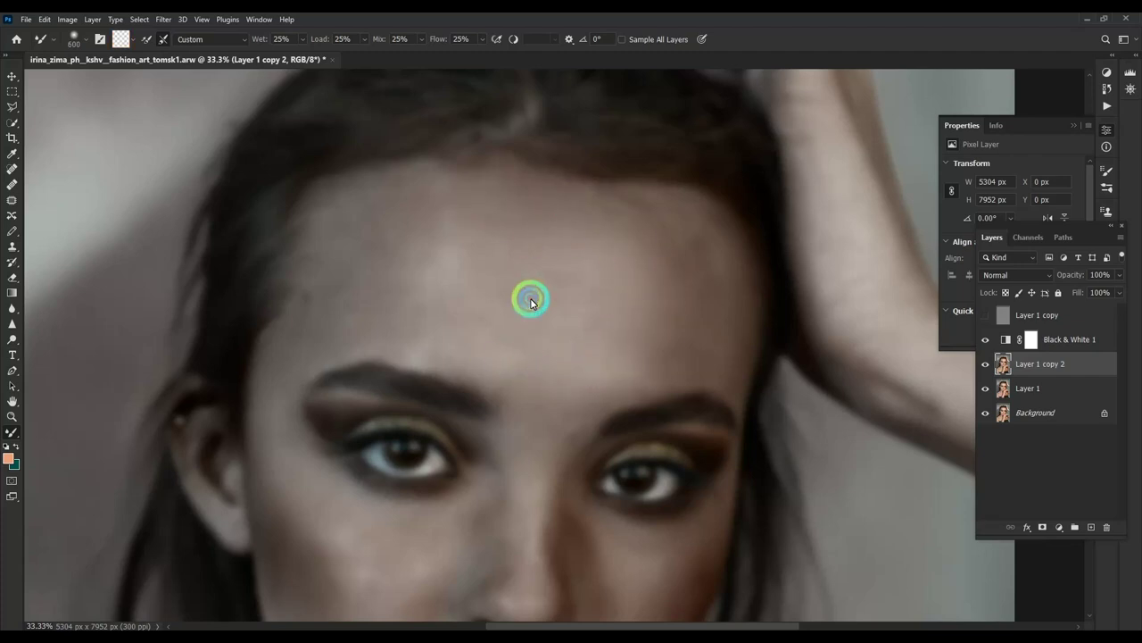
pyautogui.press('[')
pyautogui.press('[')
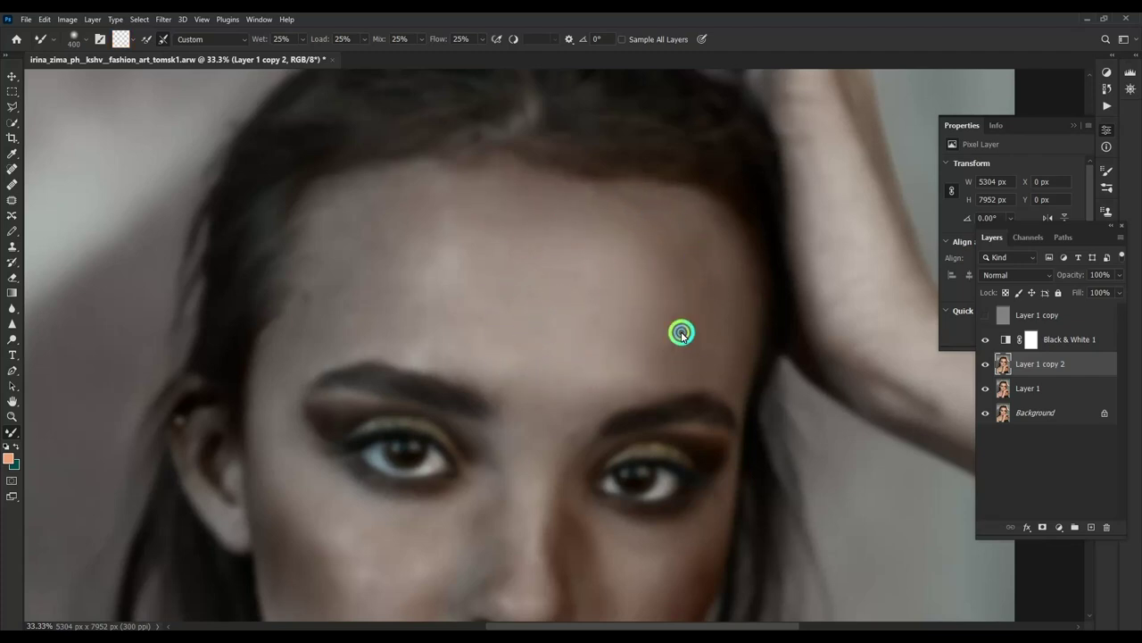
pyautogui.press('[')
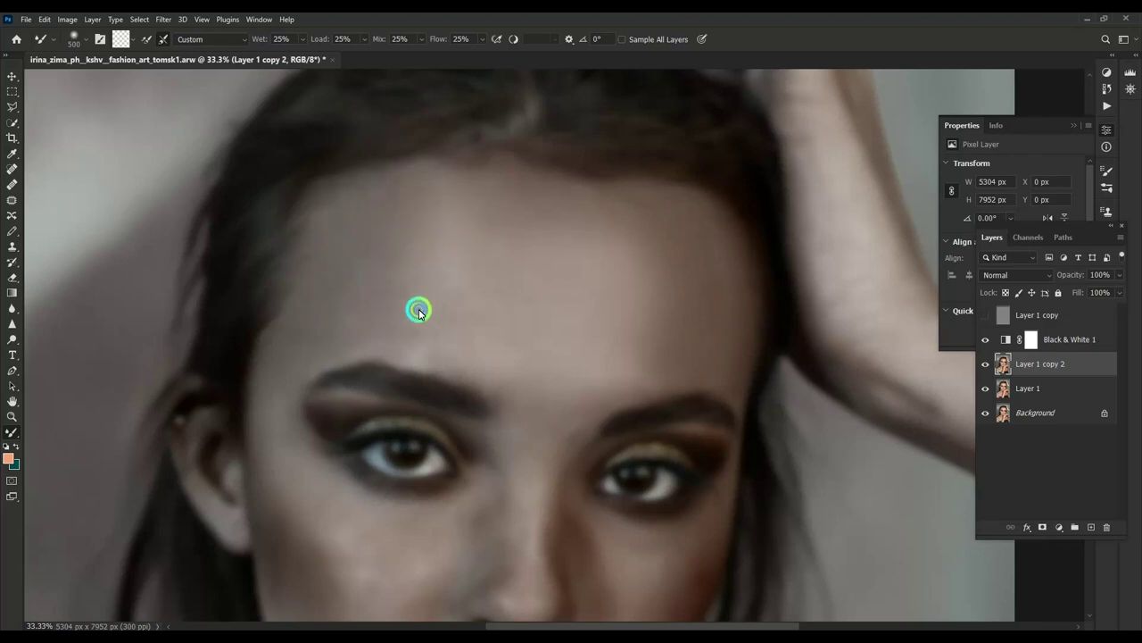
pyautogui.press(']')
pyautogui.press(']')
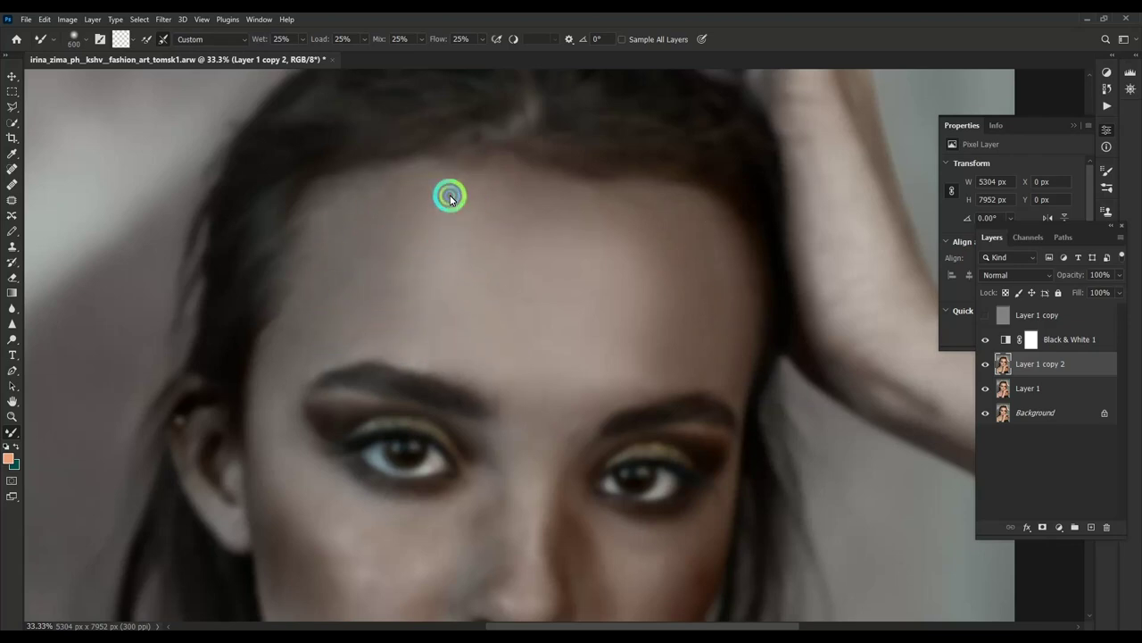
pyautogui.press('[')
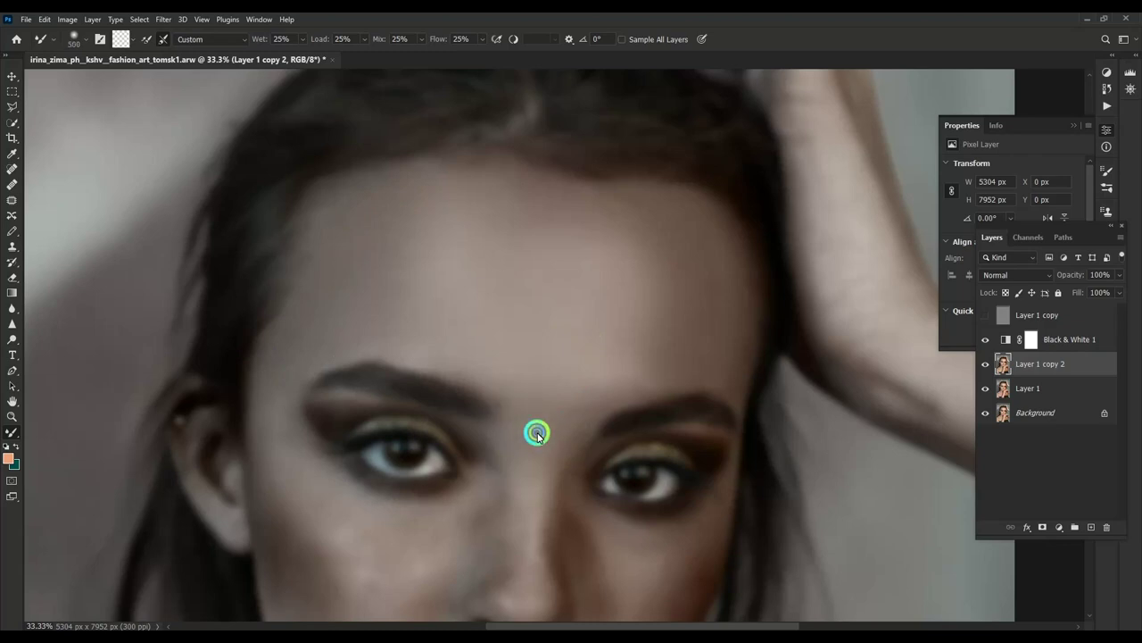
pyautogui.press(']')
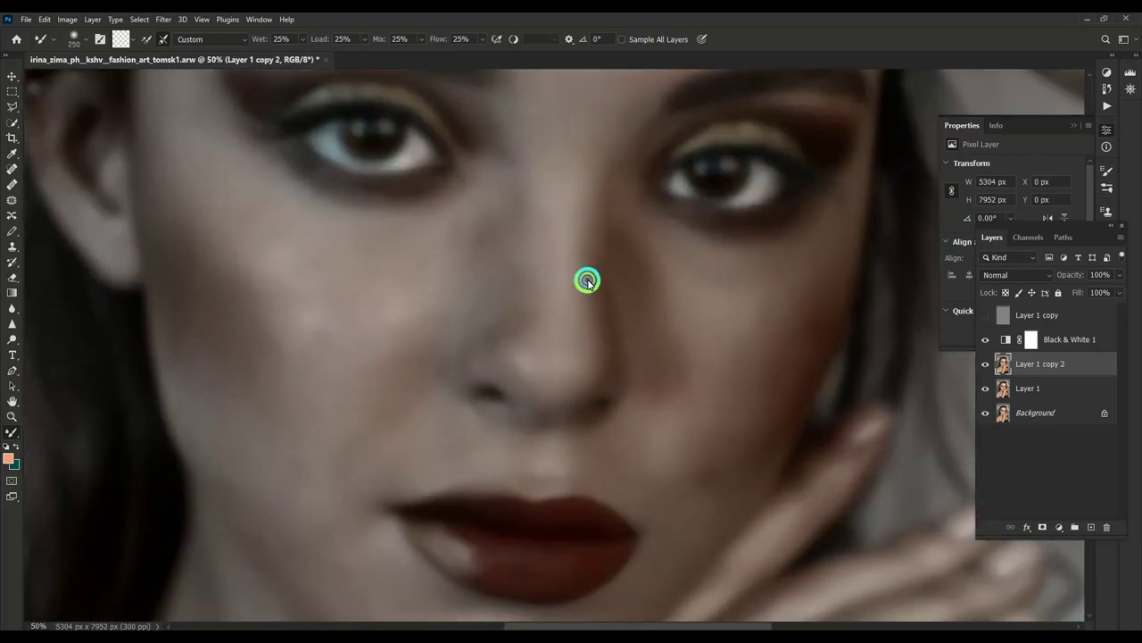
pyautogui.press('[')
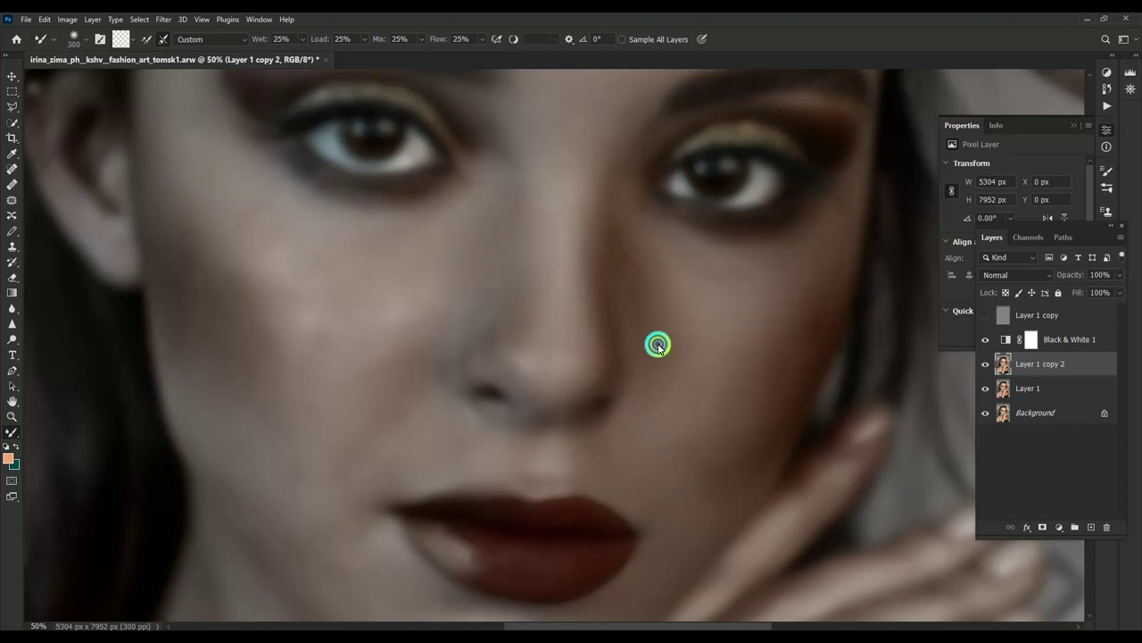
pyautogui.press('[')
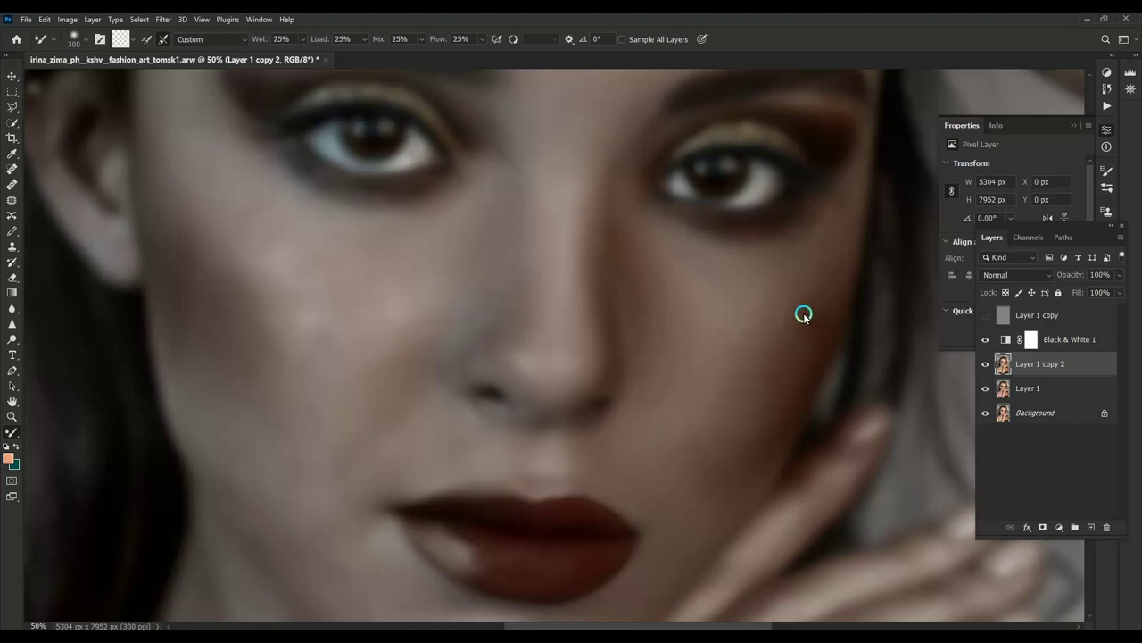
pyautogui.press(']')
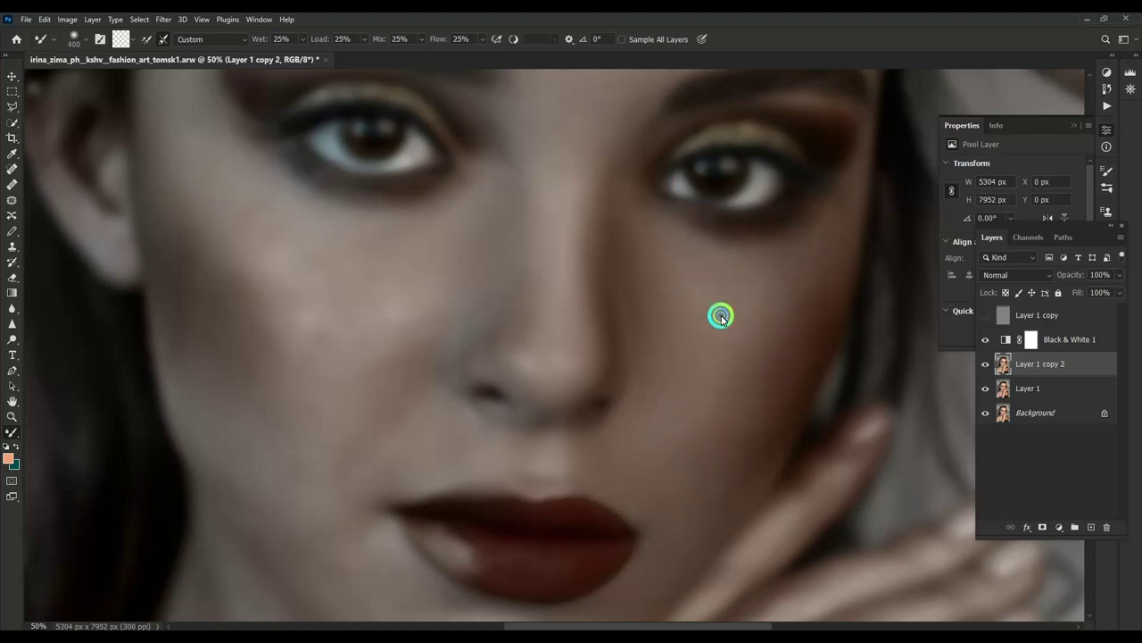
pyautogui.press('[')
pyautogui.press('[')
pyautogui.hscroll(-5, 479, 376)
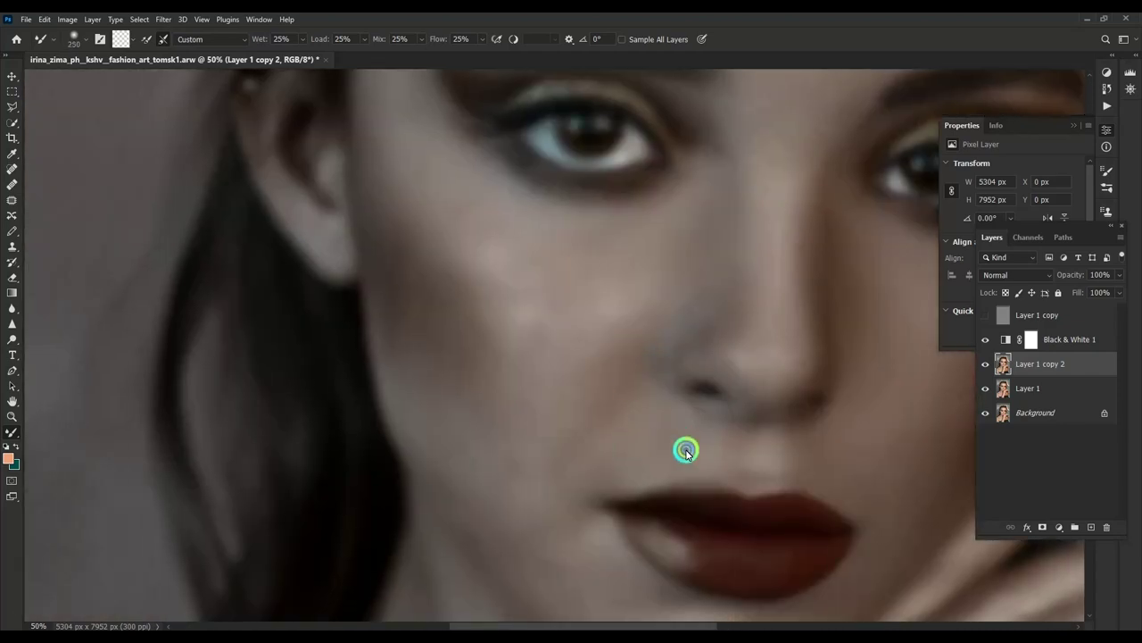
pyautogui.press('[')
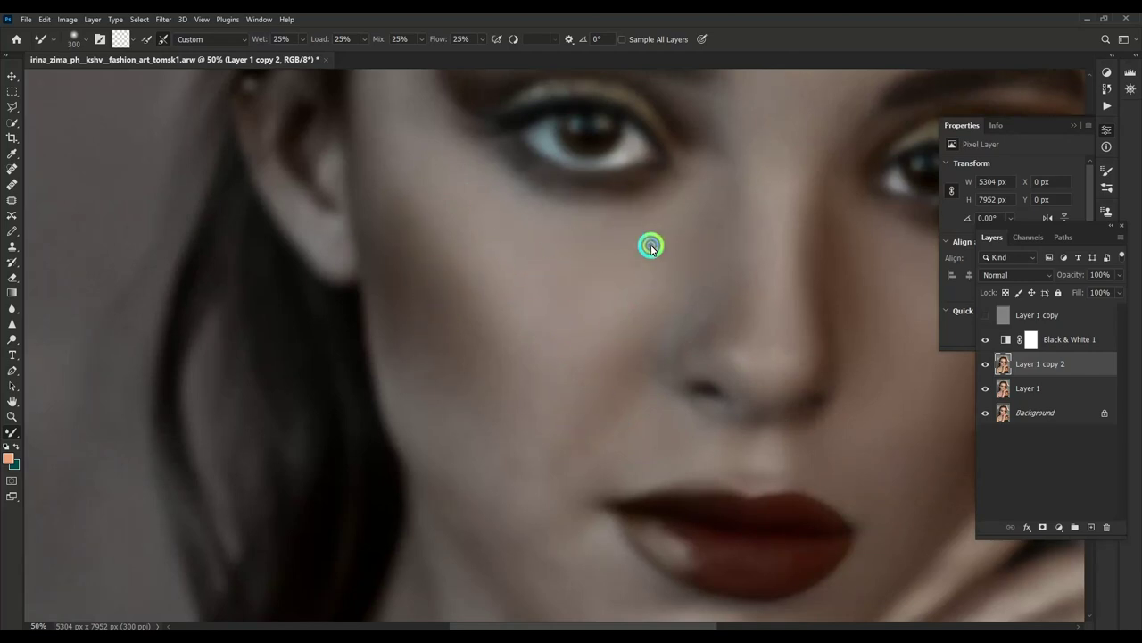
pyautogui.press('[')
pyautogui.press('[')
pyautogui.press('[')
pyautogui.press(']')
pyautogui.press(']')
pyautogui.press(']')
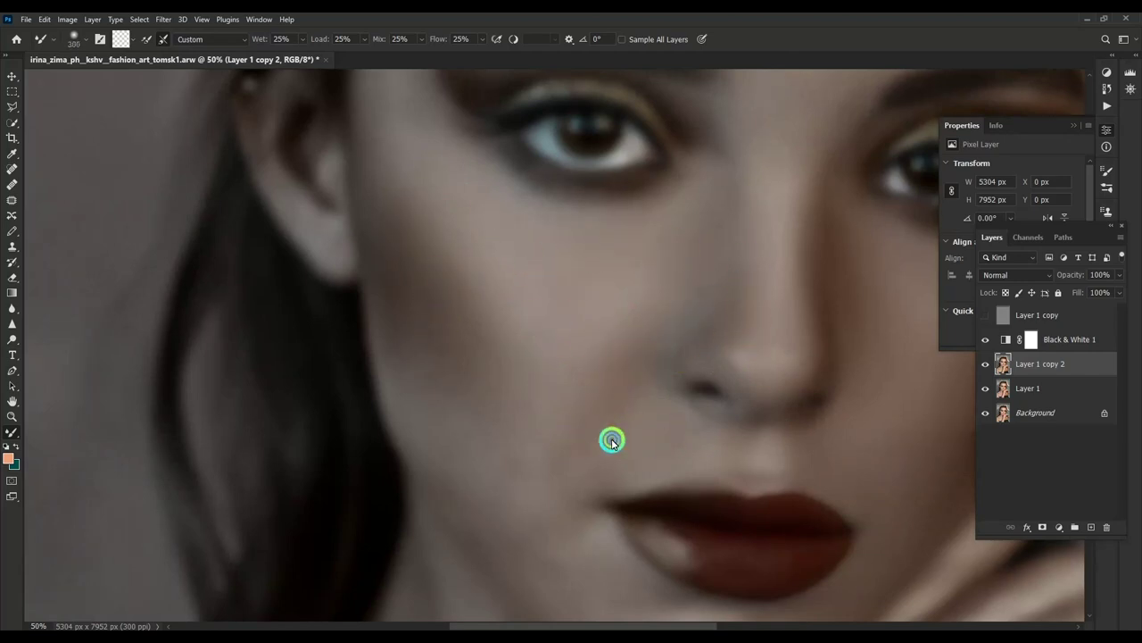
# Step: Zoom in on the lips and chin and blend the chin's skin tones
pyautogui.moveTo(544, 484); pyautogui.dragTo(591, 298)
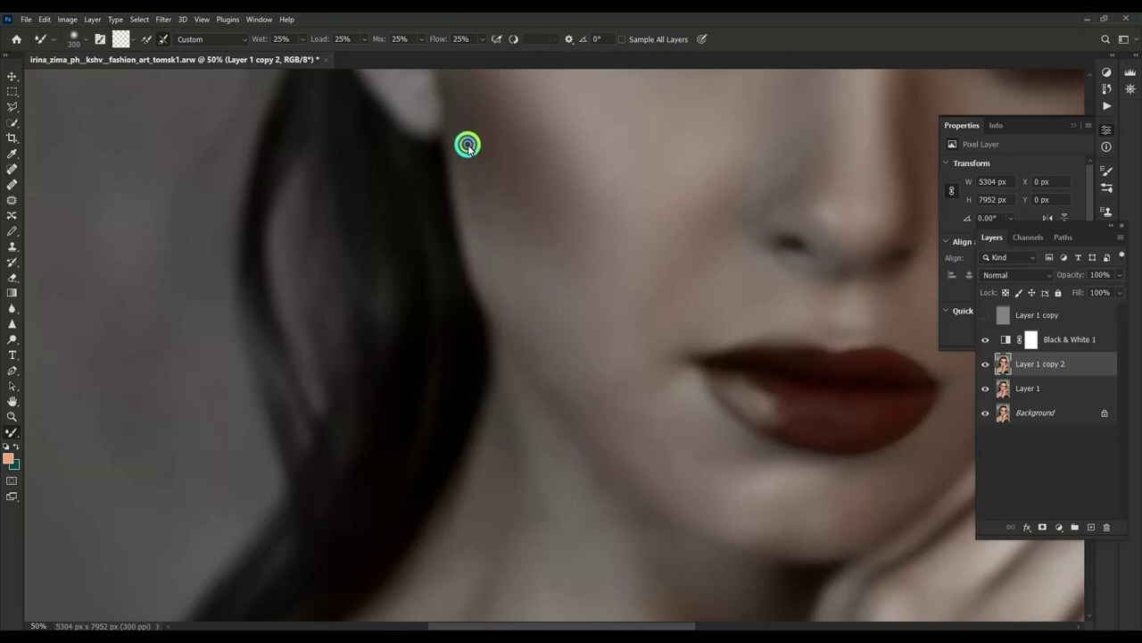
pyautogui.scroll(-2, 605, 334)
pyautogui.press('[')
pyautogui.press('[')
pyautogui.hotkey('ctrl', '+')
pyautogui.moveTo(653, 353); pyautogui.dragTo(763, 390)
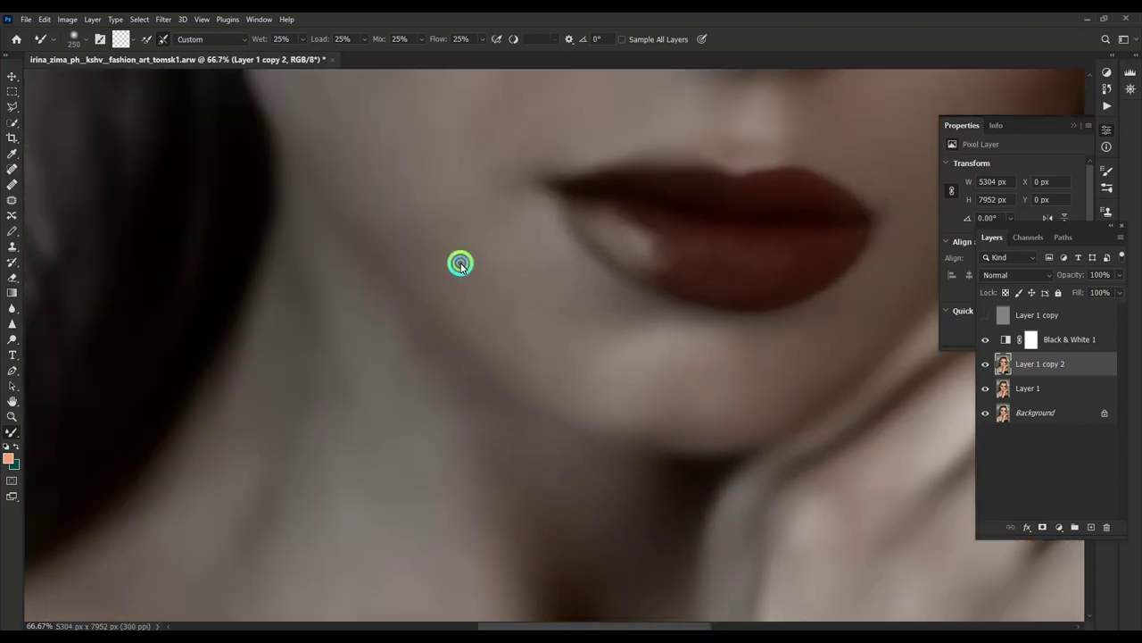
pyautogui.scroll(3, 651, 308)
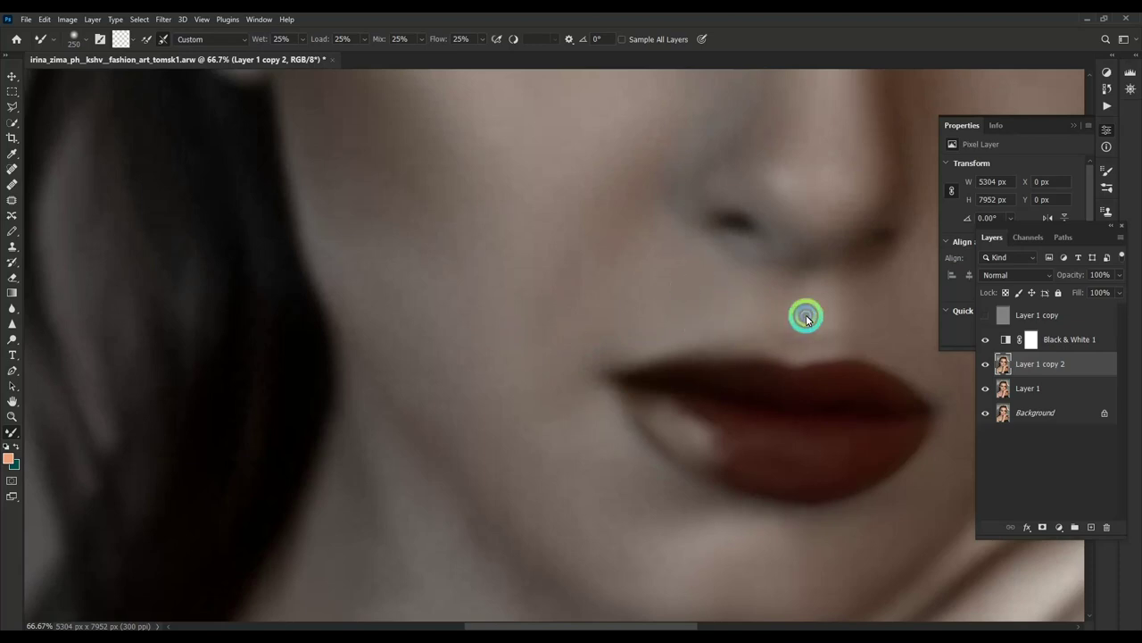
pyautogui.moveTo(805, 318); pyautogui.dragTo(632, 376)
pyautogui.press('[')
pyautogui.press('[')
pyautogui.press('[')
pyautogui.scroll(-3, 696, 339)
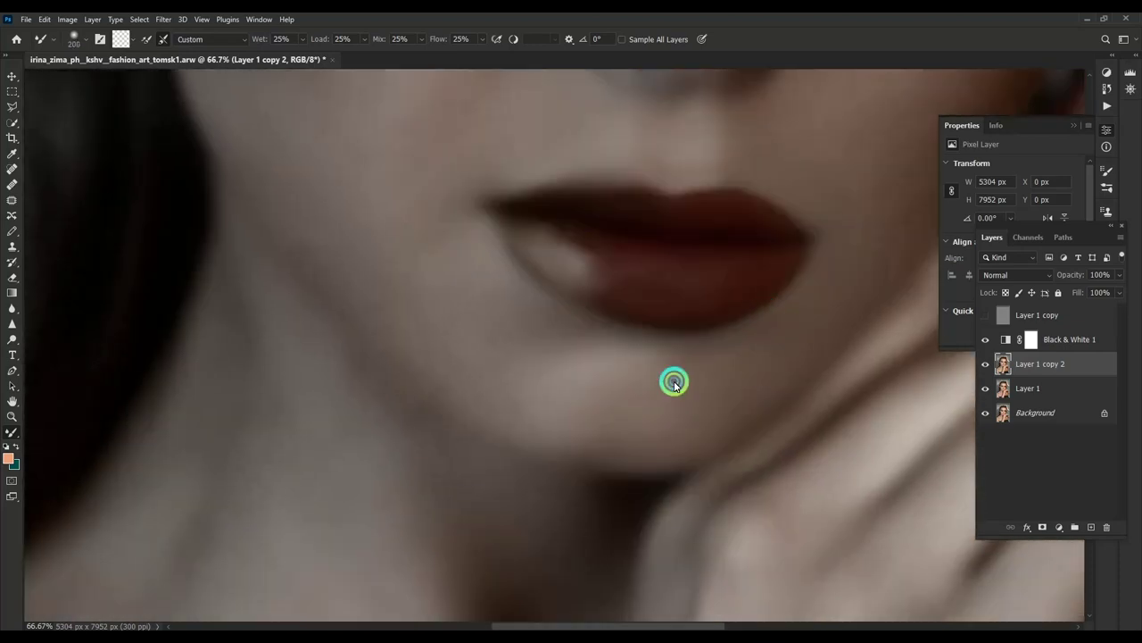
pyautogui.press(']')
pyautogui.press(']')
pyautogui.press(']')
pyautogui.scroll(5, 500, 332)
pyautogui.press('[')
pyautogui.press('[')
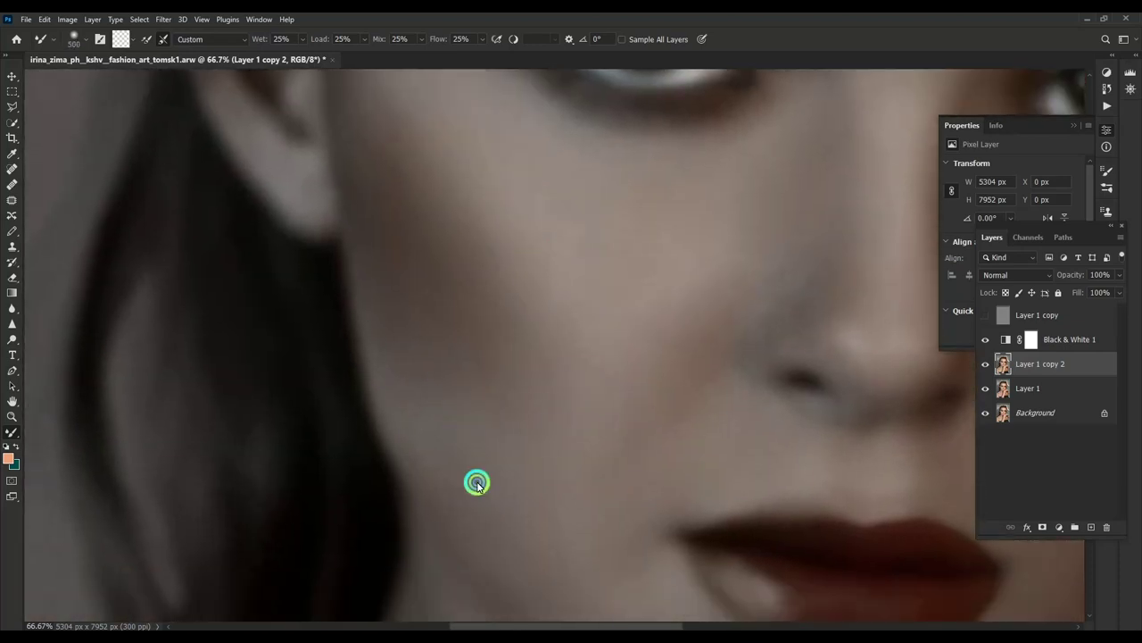
pyautogui.scroll(5, 476, 479)
pyautogui.press('[')
# Step: Move down to the neck and smooth the skin along the neck crease
pyautogui.scroll(-5, 625, 518)
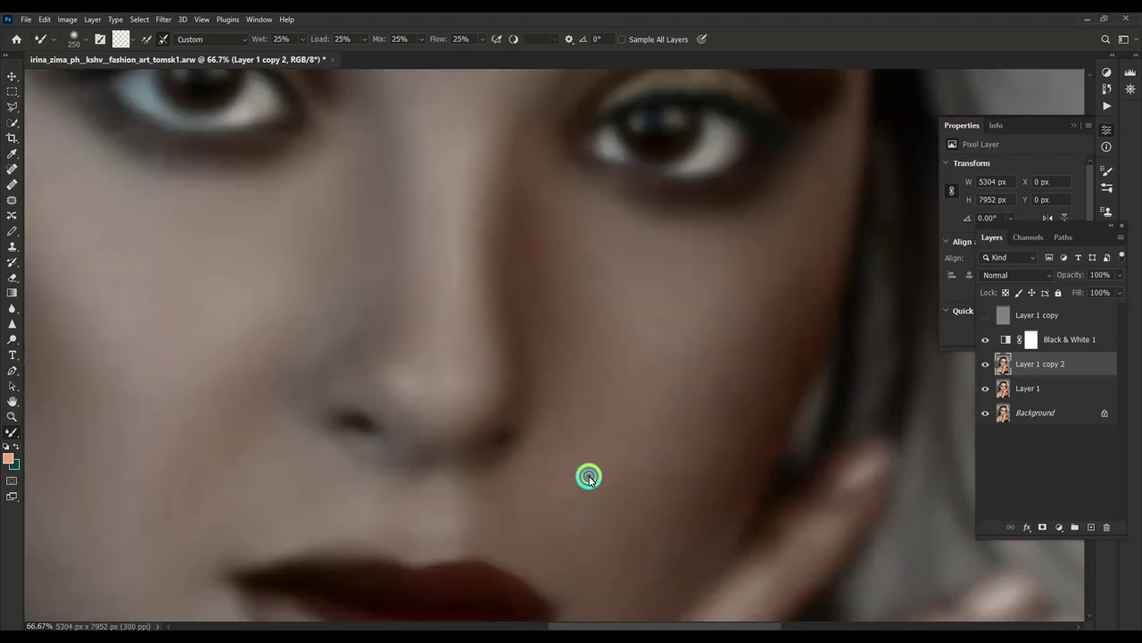
pyautogui.scroll(-2, 536, 437)
pyautogui.scroll(-3, 576, 76)
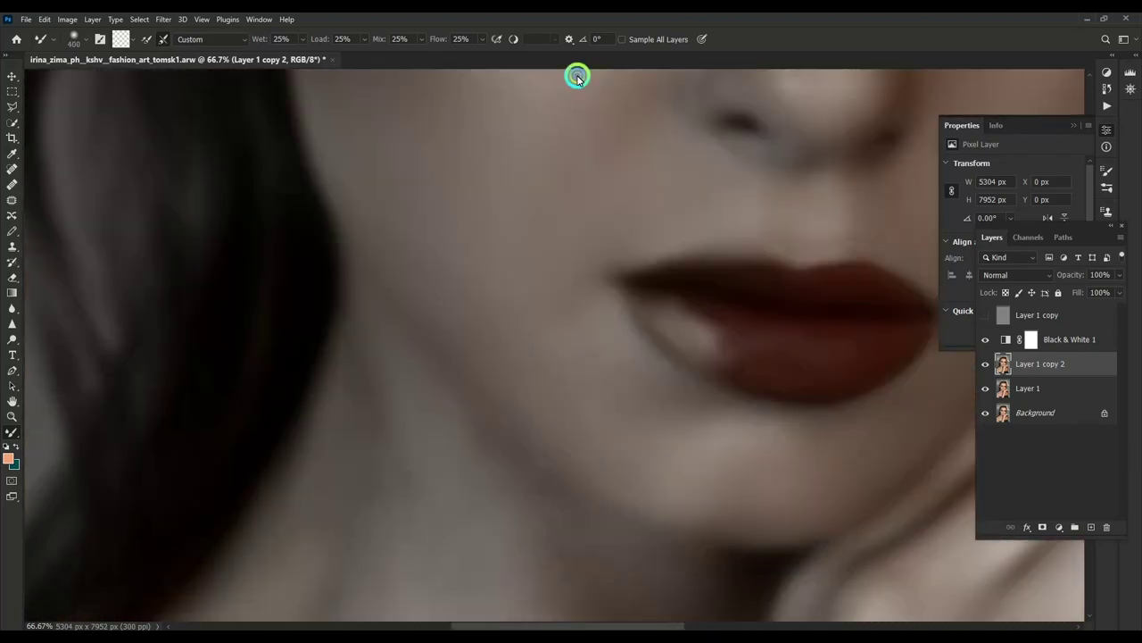
pyautogui.scroll(-3, 510, 148)
pyautogui.press('[')
pyautogui.press('[')
pyautogui.scroll(-2, 274, 442)
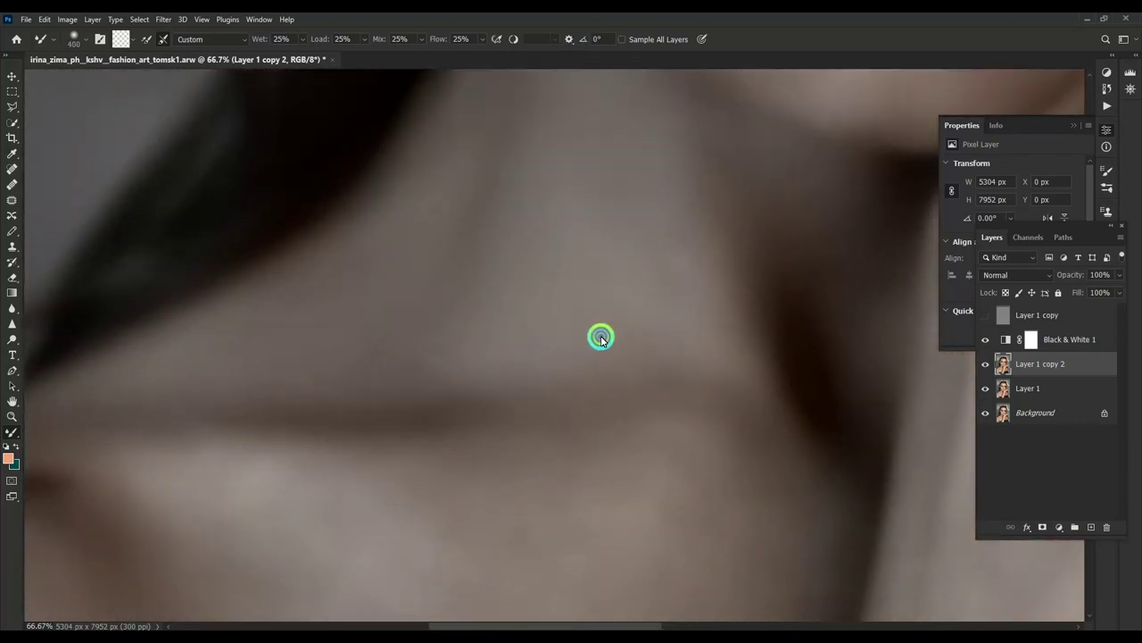
pyautogui.hotkey('ctrl', '-')
pyautogui.hscroll(-3, 732, 322)
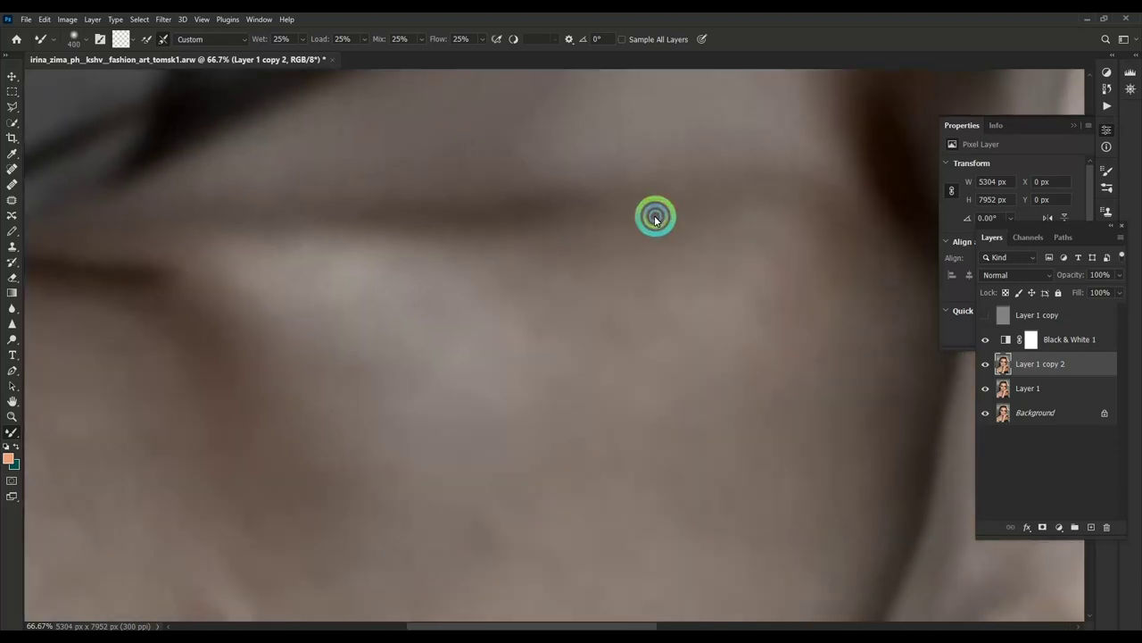
pyautogui.scroll(3, 655, 219)
pyautogui.press(']')
pyautogui.press(']')
pyautogui.press(']')
pyautogui.moveTo(455, 347); pyautogui.dragTo(483, 332)
# Step: Blend away the small dark mole on the chest and soften the hand's shadowed edge
pyautogui.scroll(-3, 625, 286)
pyautogui.hscroll(-2, 578, 268)
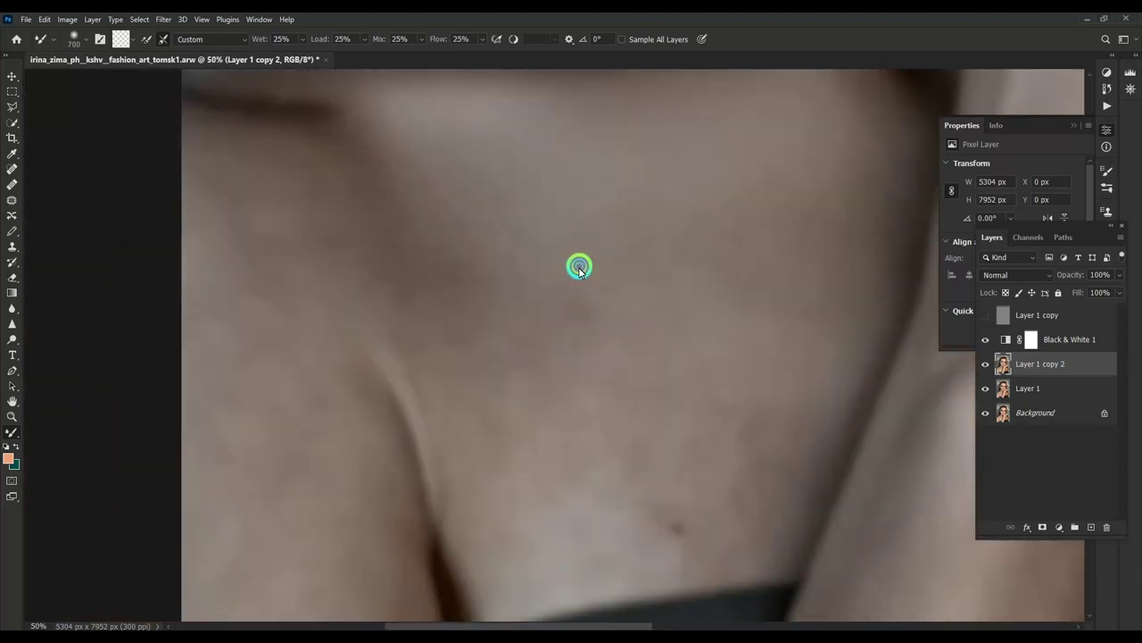
pyautogui.moveTo(443, 239)
pyautogui.mouseDown()
pyautogui.moveTo(610, 517)
pyautogui.moveTo(635, 347)
pyautogui.moveTo(747, 486)
pyautogui.mouseUp()
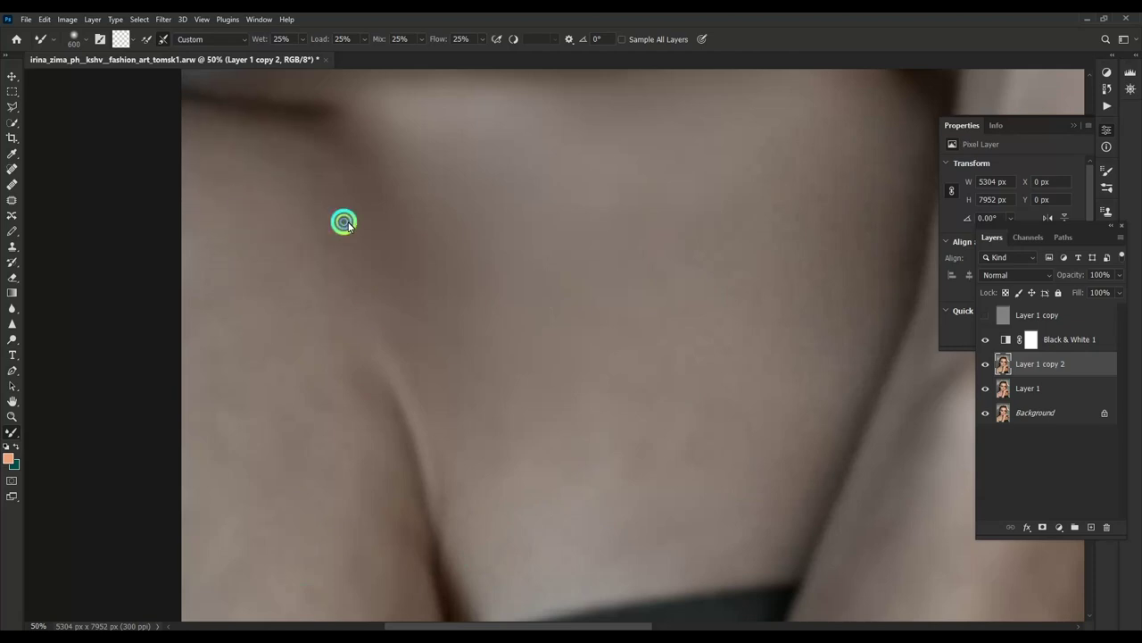
pyautogui.scroll(-3, 402, 187)
pyautogui.hscroll(-3, 402, 187)
pyautogui.scroll(-2, 451, 268)
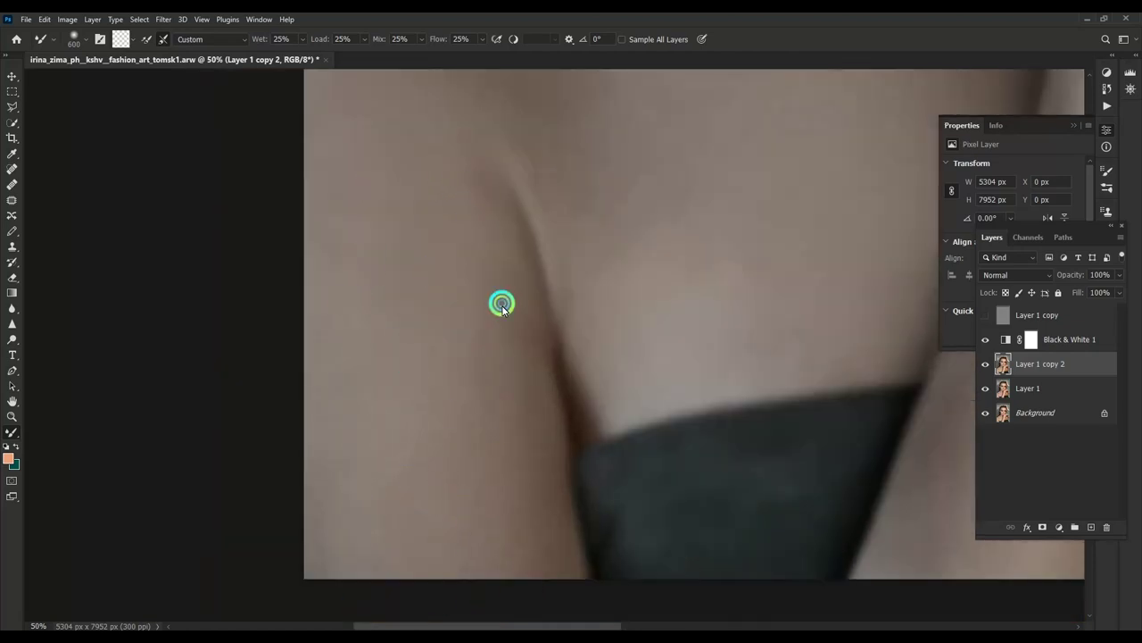
pyautogui.scroll(4, 590, 403)
pyautogui.scroll(-3, 311, 560)
pyautogui.scroll(3, 571, 345)
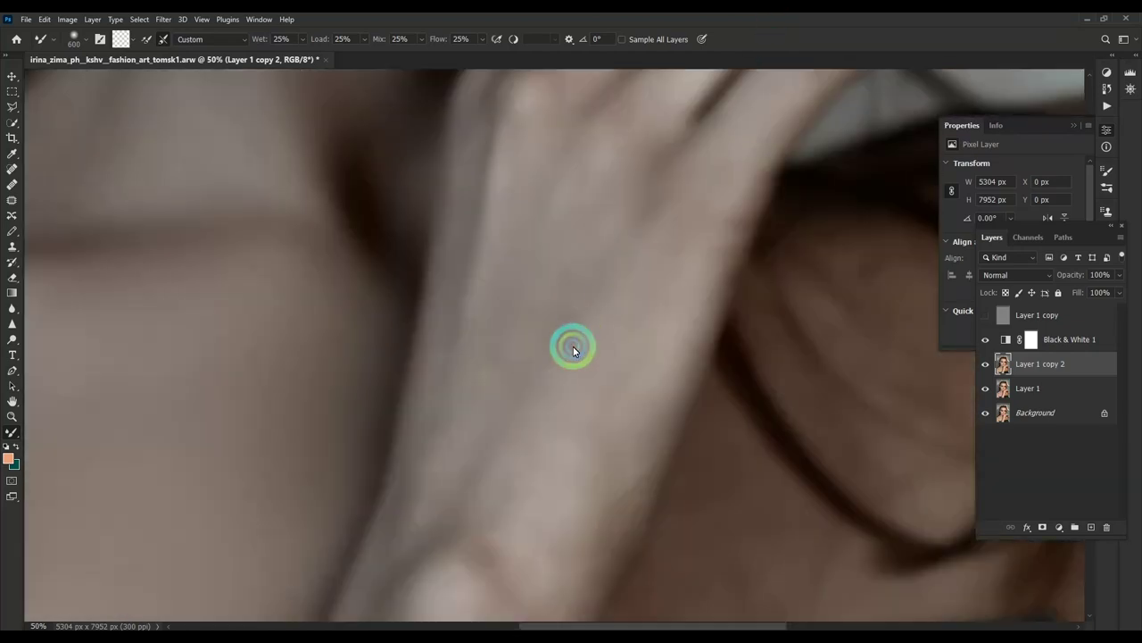
pyautogui.scroll(-1, 549, 398)
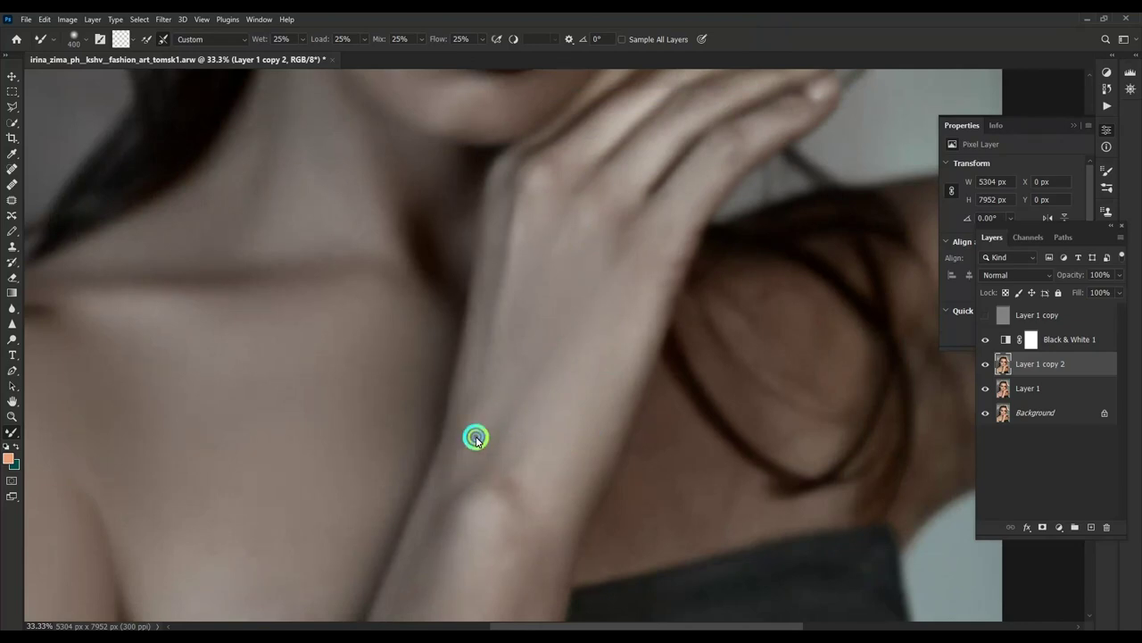
pyautogui.moveTo(498, 360); pyautogui.dragTo(504, 223)
# Step: Smooth the forearm, fingers and chest skin, resizing the blending brush for each area
pyautogui.scroll(-3, 516, 363)
pyautogui.press(']')
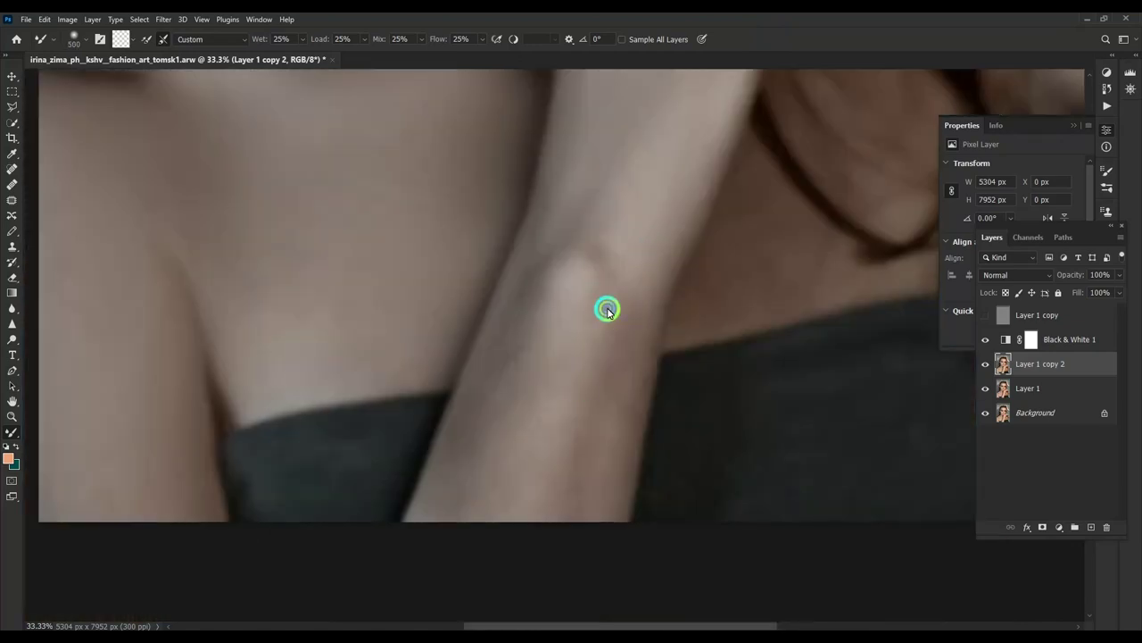
pyautogui.press('[')
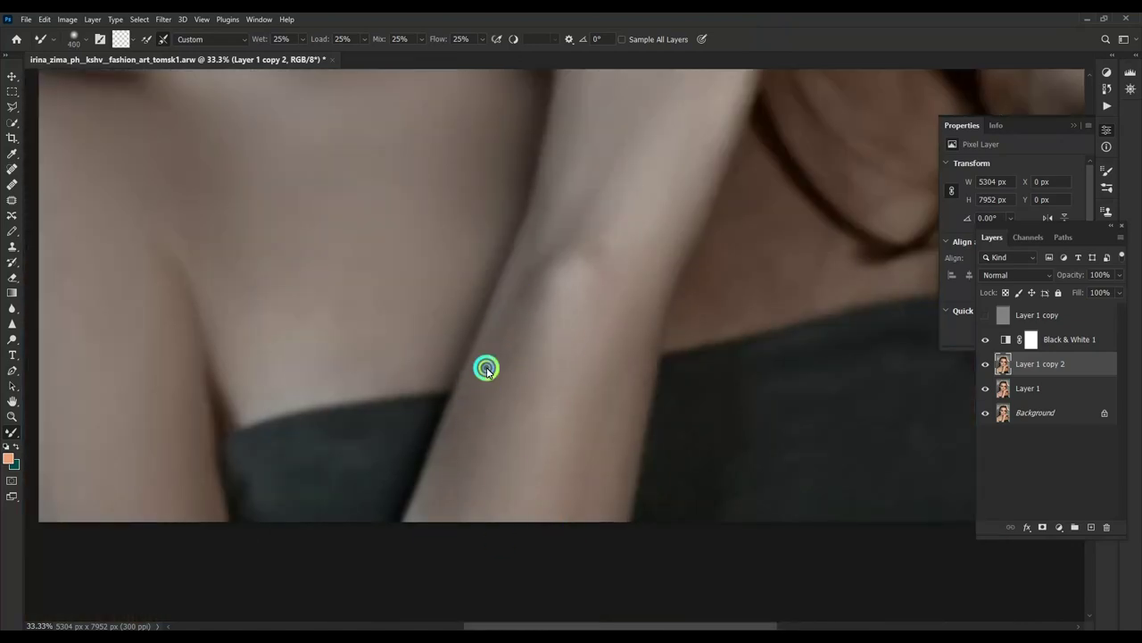
pyautogui.scroll(5, 616, 384)
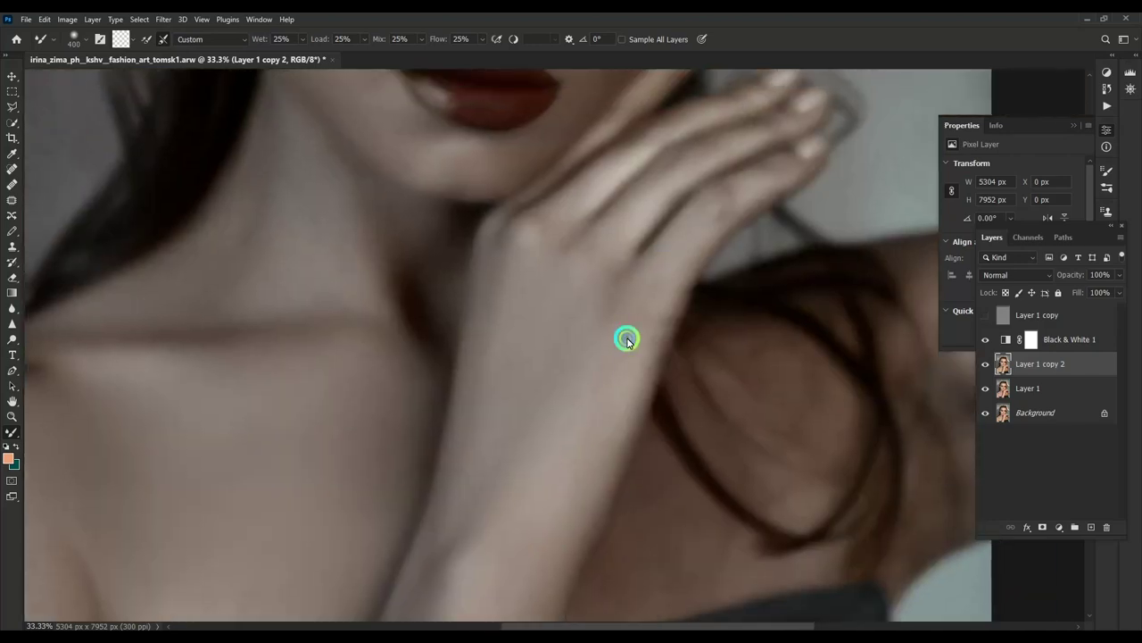
pyautogui.press('[')
pyautogui.press('[')
pyautogui.scroll(1, 661, 342)
pyautogui.press(']')
pyautogui.press(']')
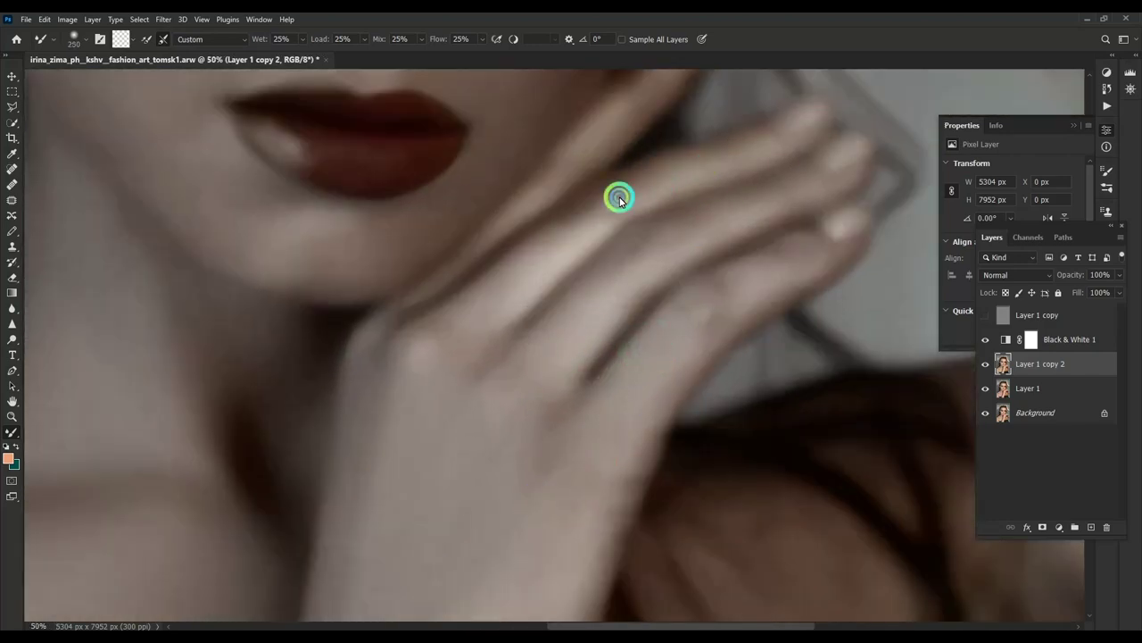
pyautogui.scroll(-1, 554, 313)
pyautogui.scroll(-5, 632, 331)
pyautogui.press(']')
pyautogui.press(']')
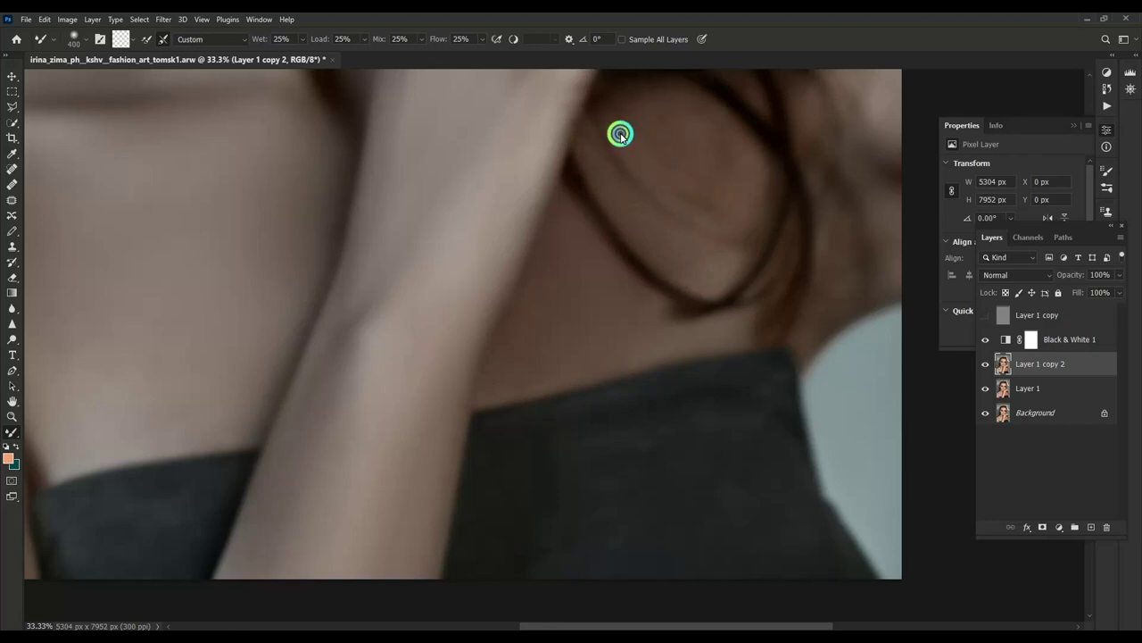
pyautogui.scroll(3, 616, 374)
pyautogui.hscroll(4, 597, 402)
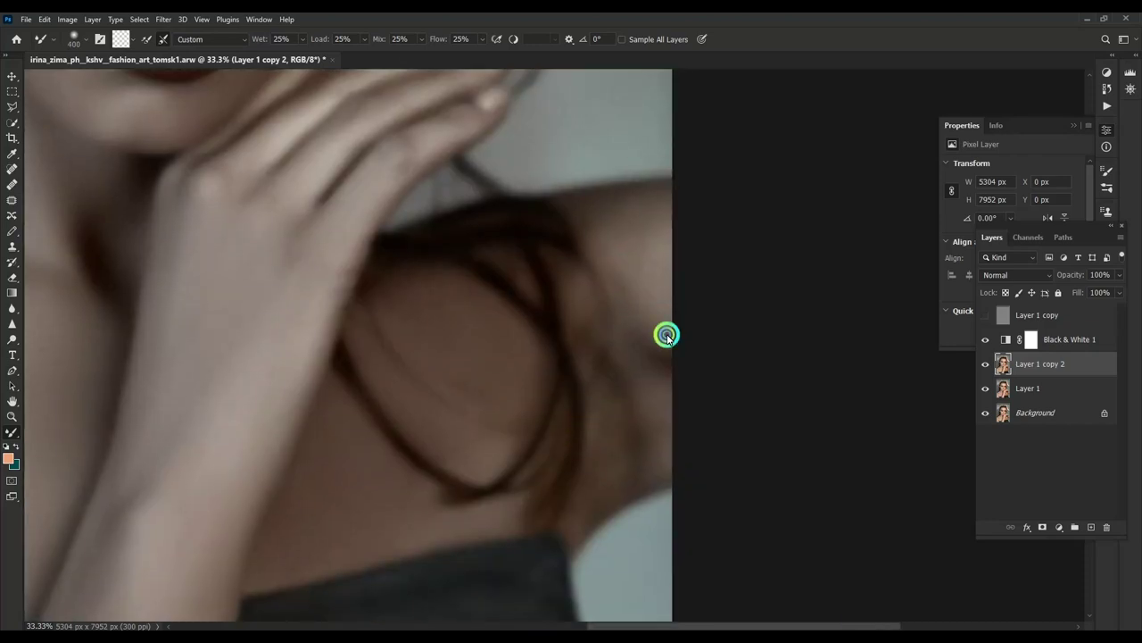
pyautogui.scroll(5, 624, 357)
pyautogui.hscroll(-4, 625, 357)
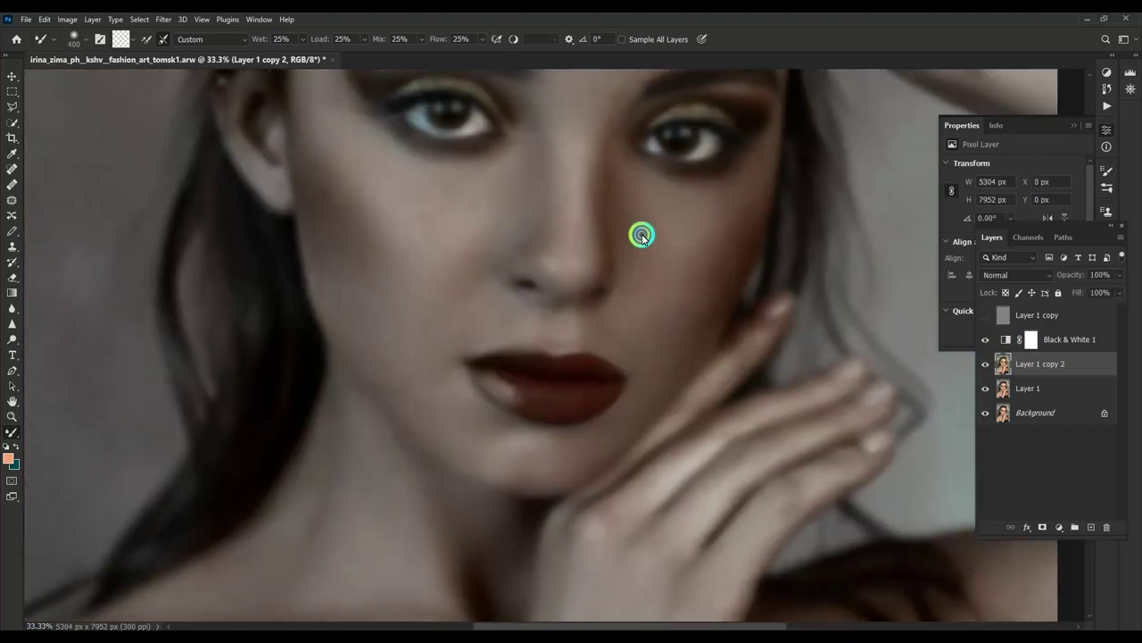
pyautogui.scroll(3, 678, 214)
pyautogui.hscroll(-3, 574, 239)
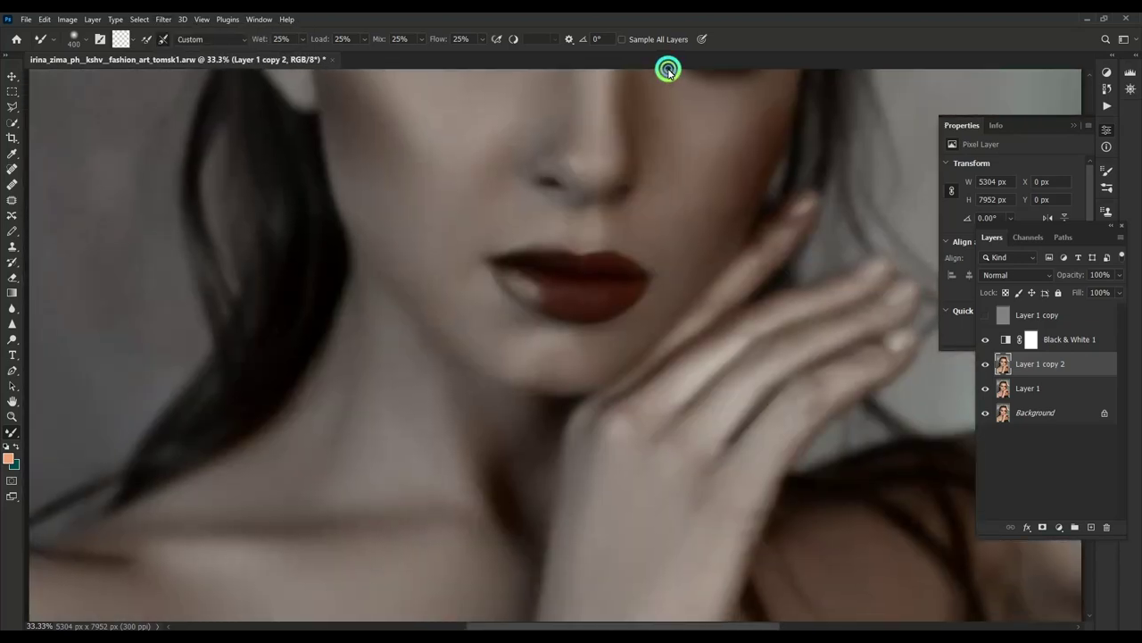
# Step: Add a black mask to Layer 1 copy 2 and paint smoothing back in around the nose
pyautogui.keyDown('alt'); pyautogui.click(1042, 527); pyautogui.keyUp('alt')
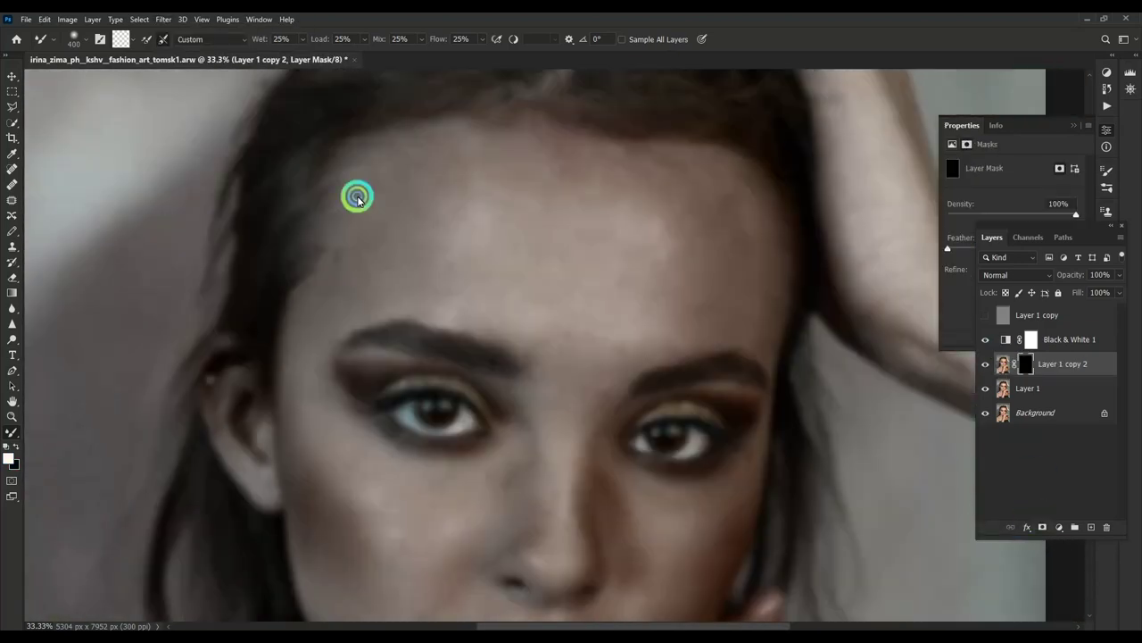
pyautogui.click(12, 231)
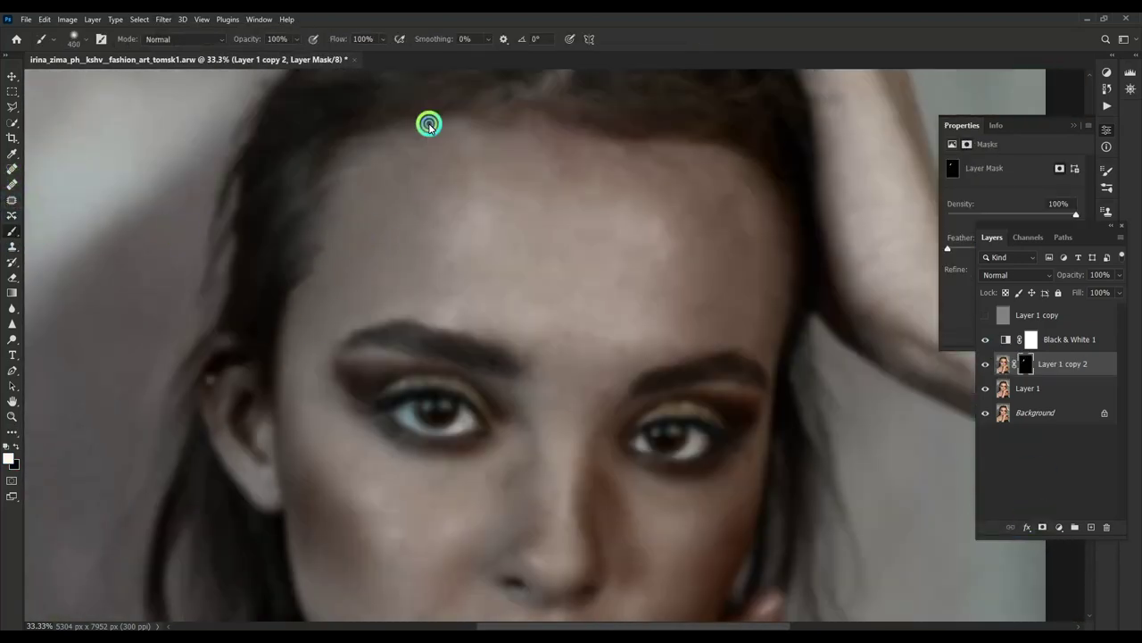
pyautogui.press('[')
pyautogui.scroll(-2, 585, 259)
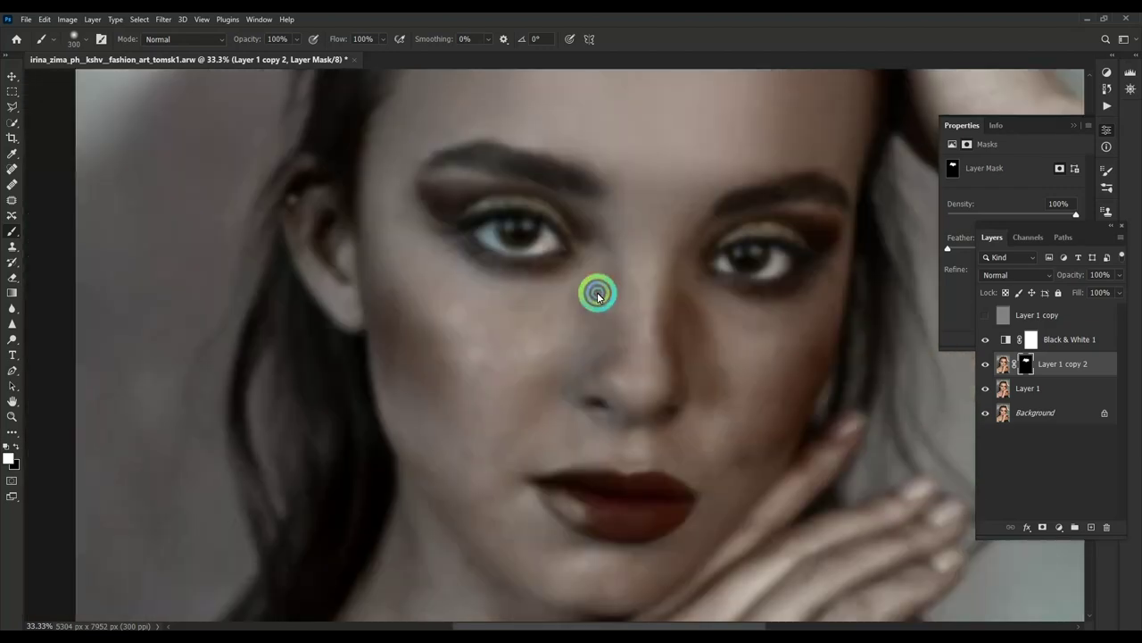
pyautogui.press('[')
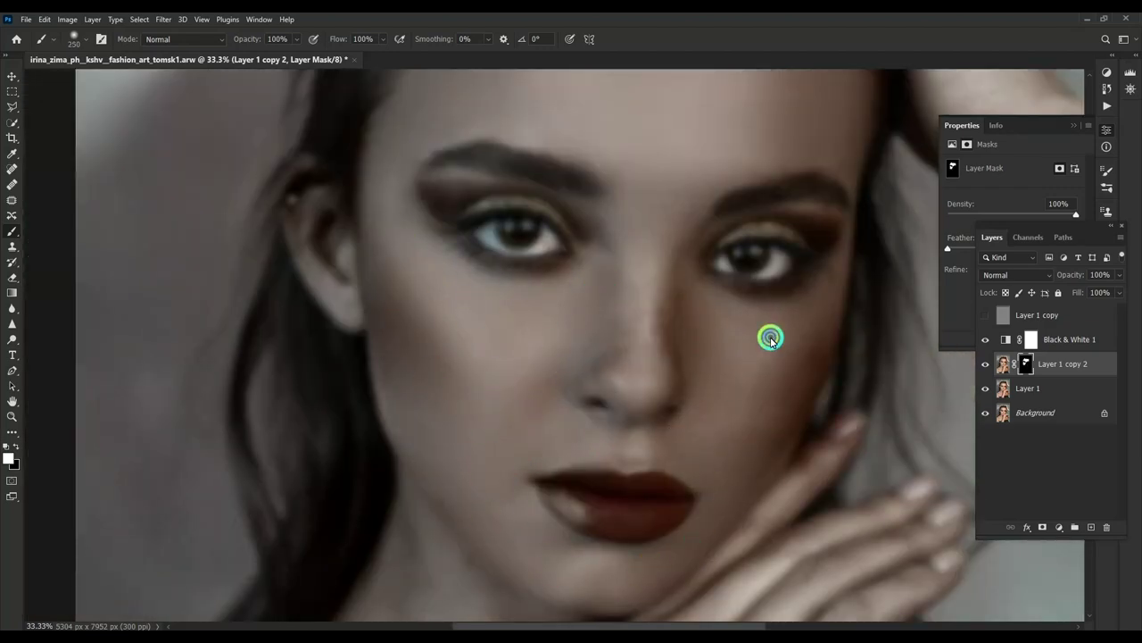
pyautogui.press('[')
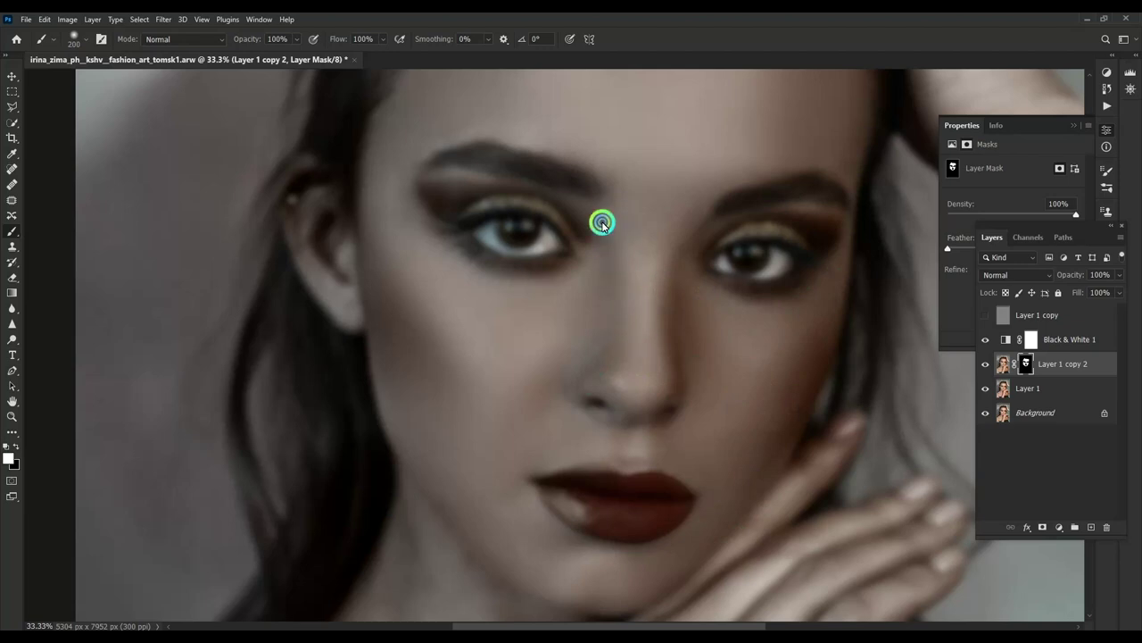
# Step: Paint the mask over the forehead, neck, shoulder and chest with a larger brush
pyautogui.press(']')
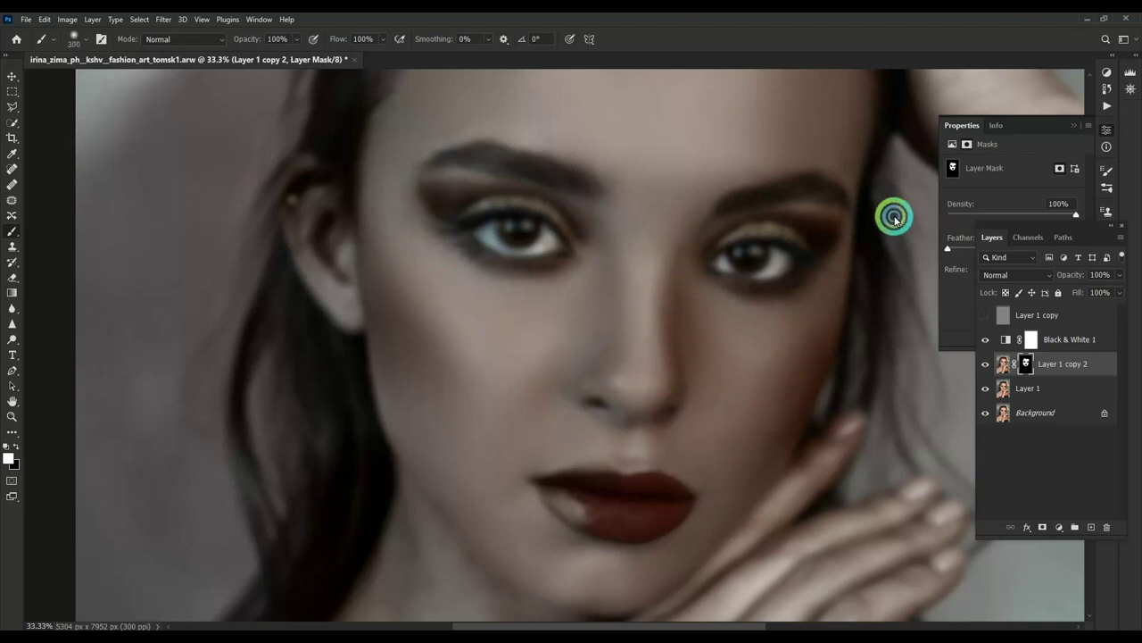
pyautogui.scroll(3, 822, 327)
pyautogui.press(']')
pyautogui.press(']')
pyautogui.scroll(-8, 532, 276)
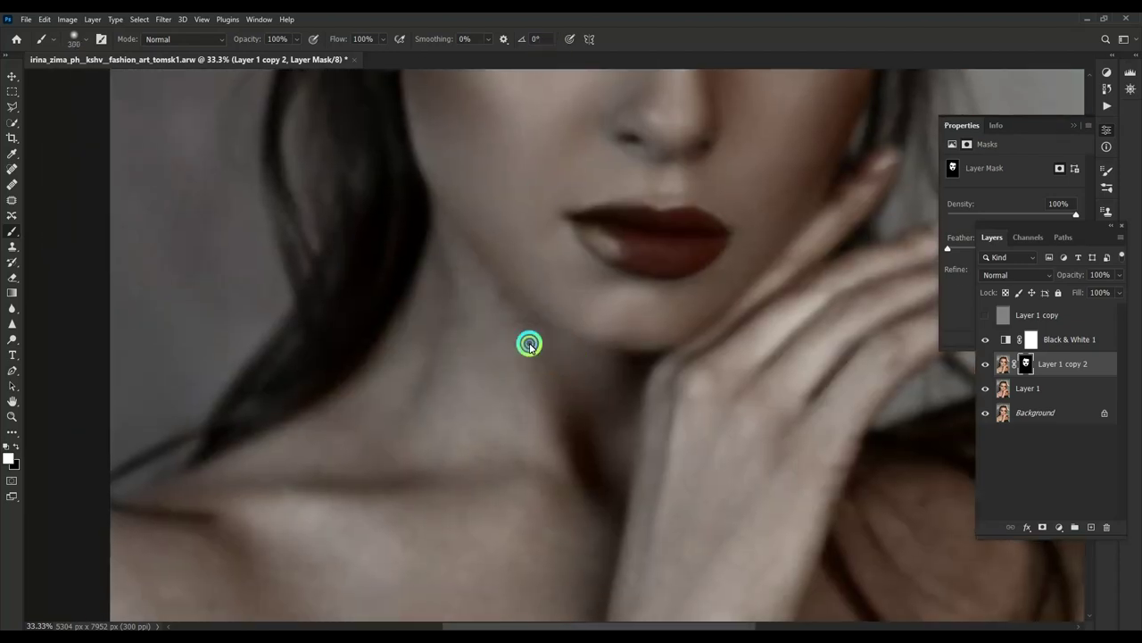
pyautogui.scroll(-5, 494, 320)
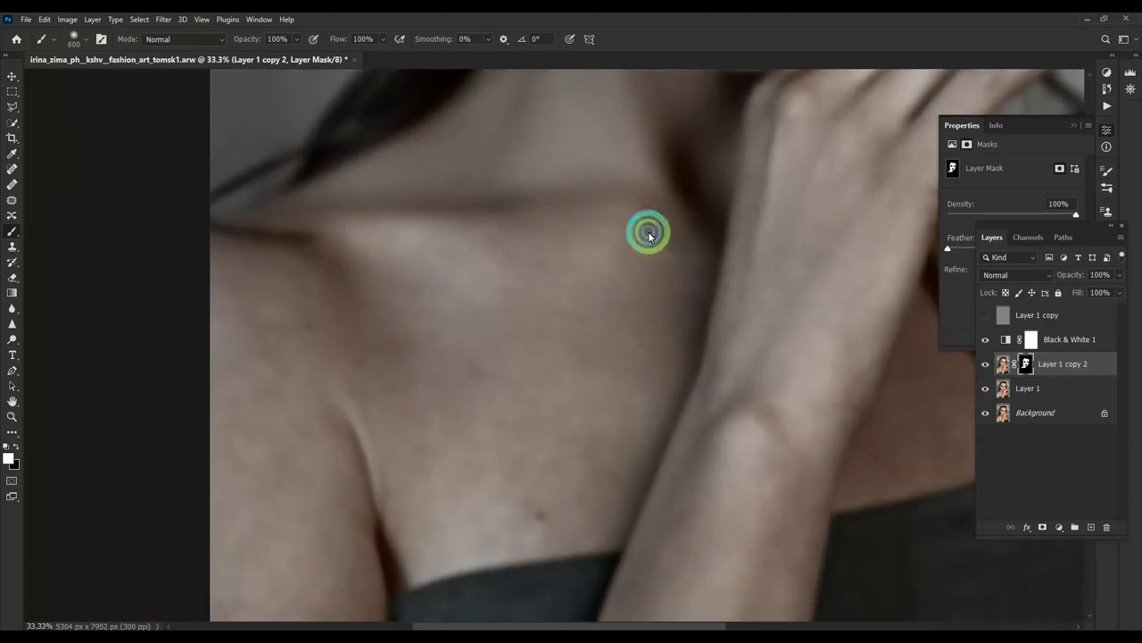
pyautogui.press(']')
pyautogui.press(']')
pyautogui.scroll(-3, 357, 268)
# Step: Paint the mask over the arm, hand and collarbone with a smaller brush
pyautogui.hscroll(4, 435, 304)
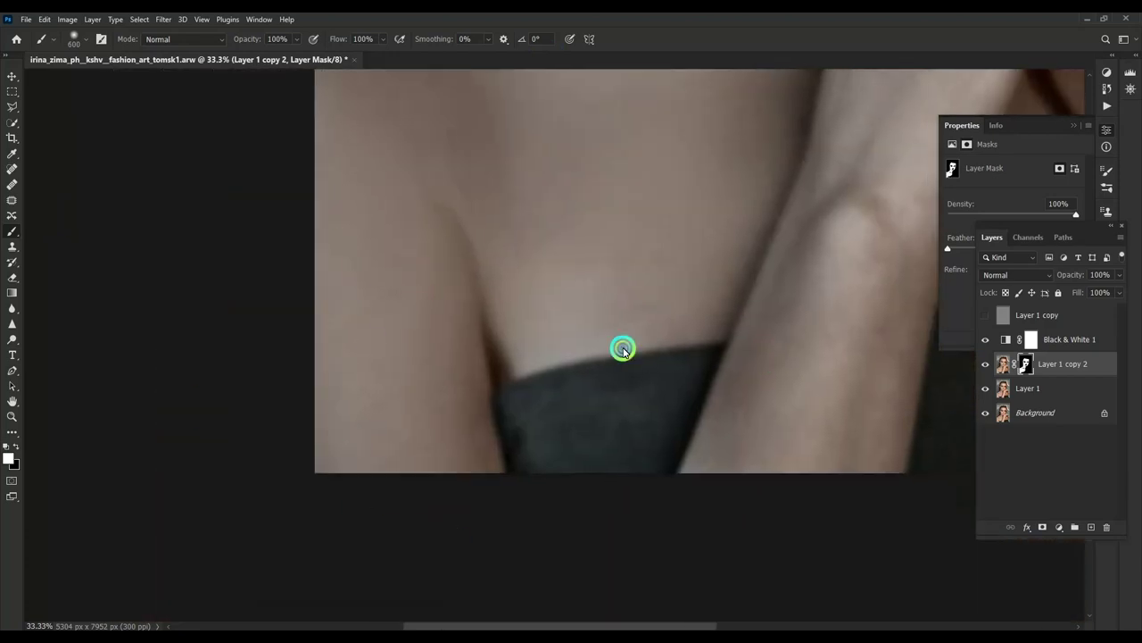
pyautogui.press('[')
pyautogui.scroll(5, 676, 187)
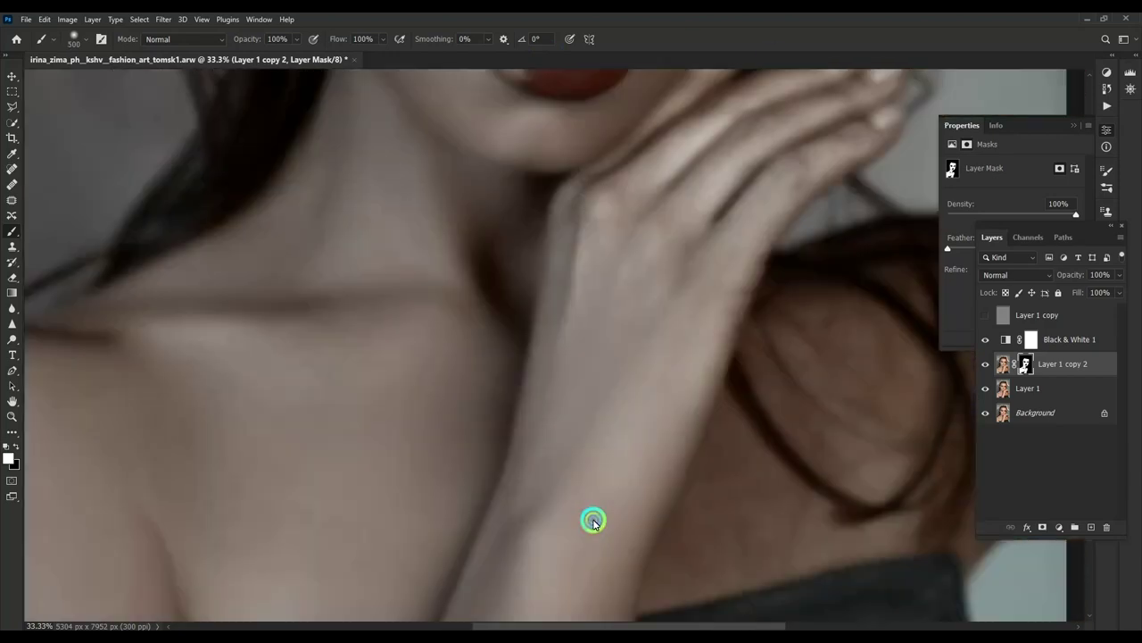
pyautogui.press('[')
pyautogui.press('[')
pyautogui.hscroll(3, 642, 314)
pyautogui.scroll(-3, 678, 393)
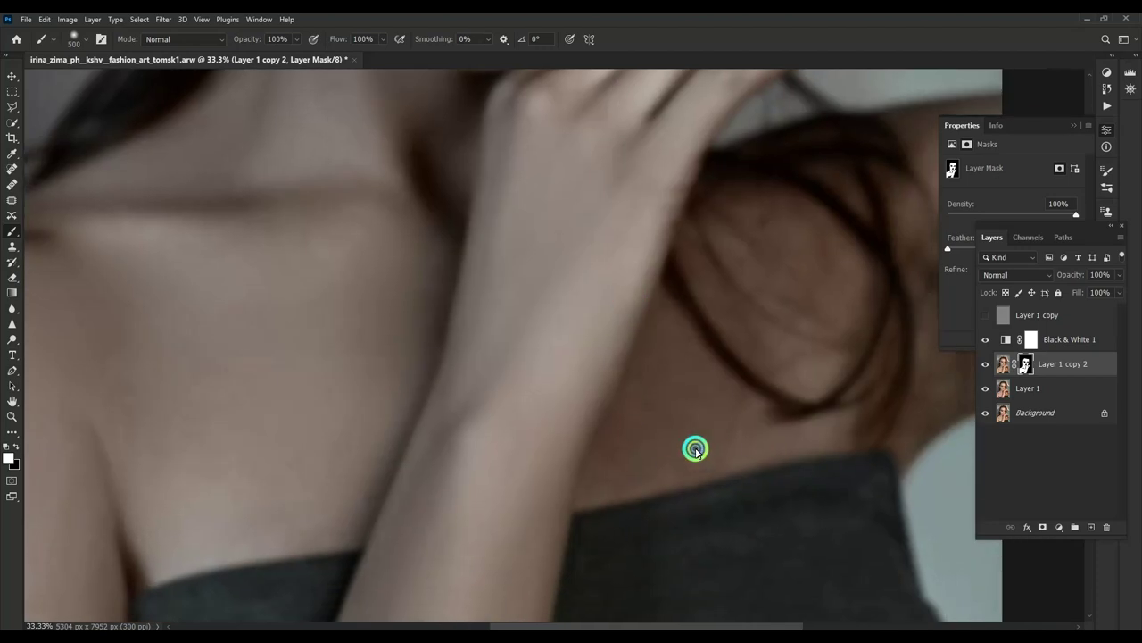
pyautogui.hscroll(3, 866, 375)
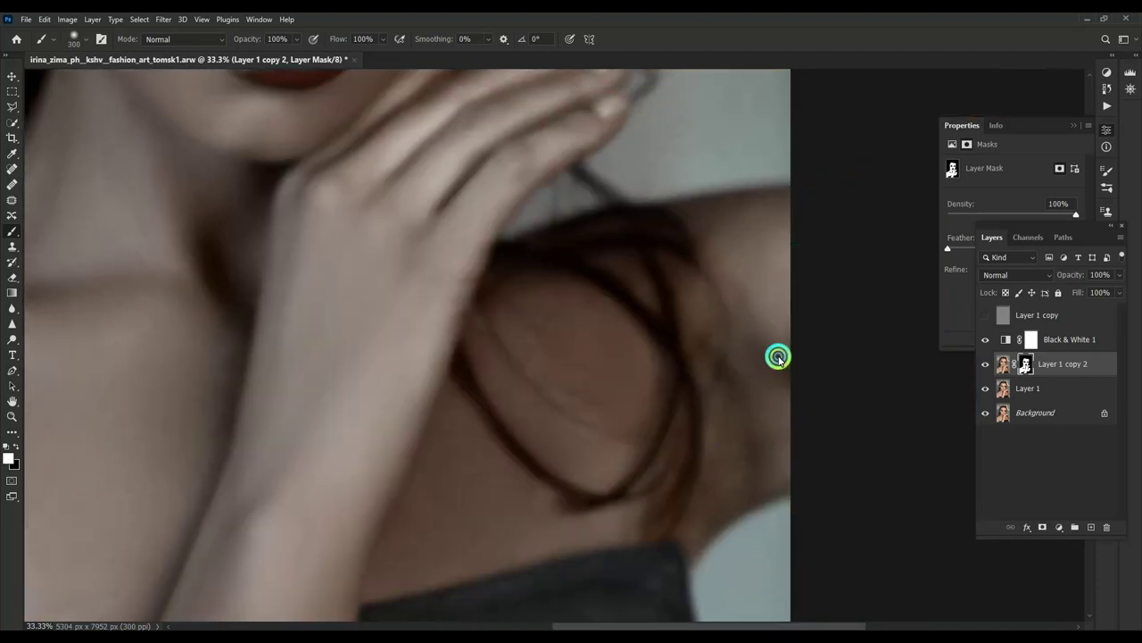
pyautogui.scroll(5, 773, 357)
pyautogui.hscroll(-3, 773, 357)
# Step: Hide the red mask overlay and make Layer 1 copy visible again beneath Black & White 1
pyautogui.press('\\')
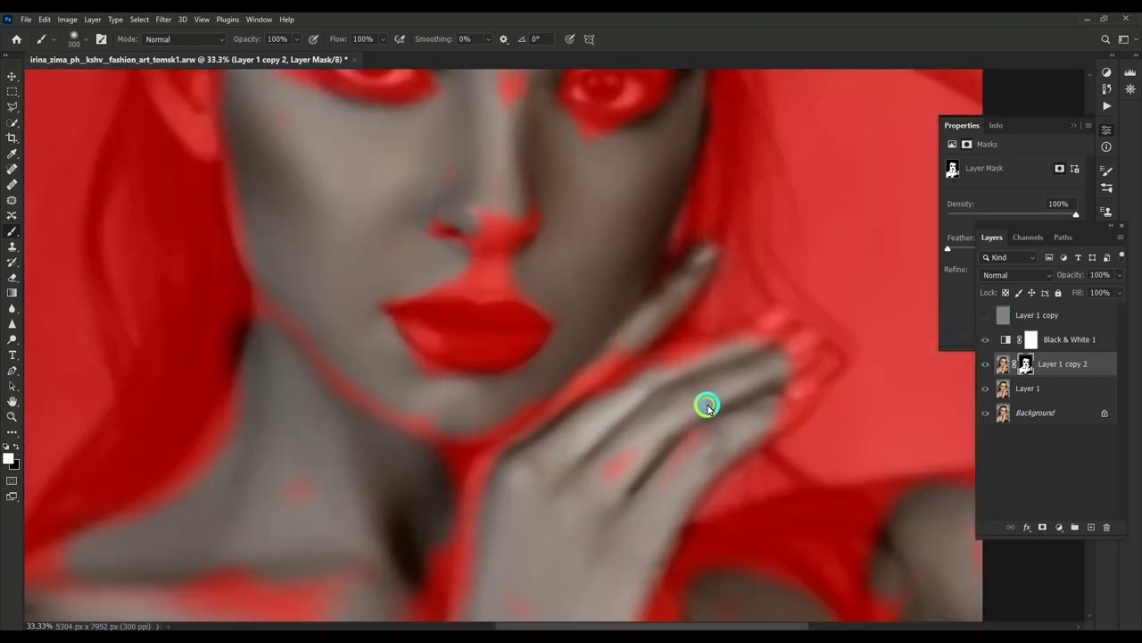
pyautogui.scroll(-3, 706, 402)
pyautogui.hscroll(-5, 706, 402)
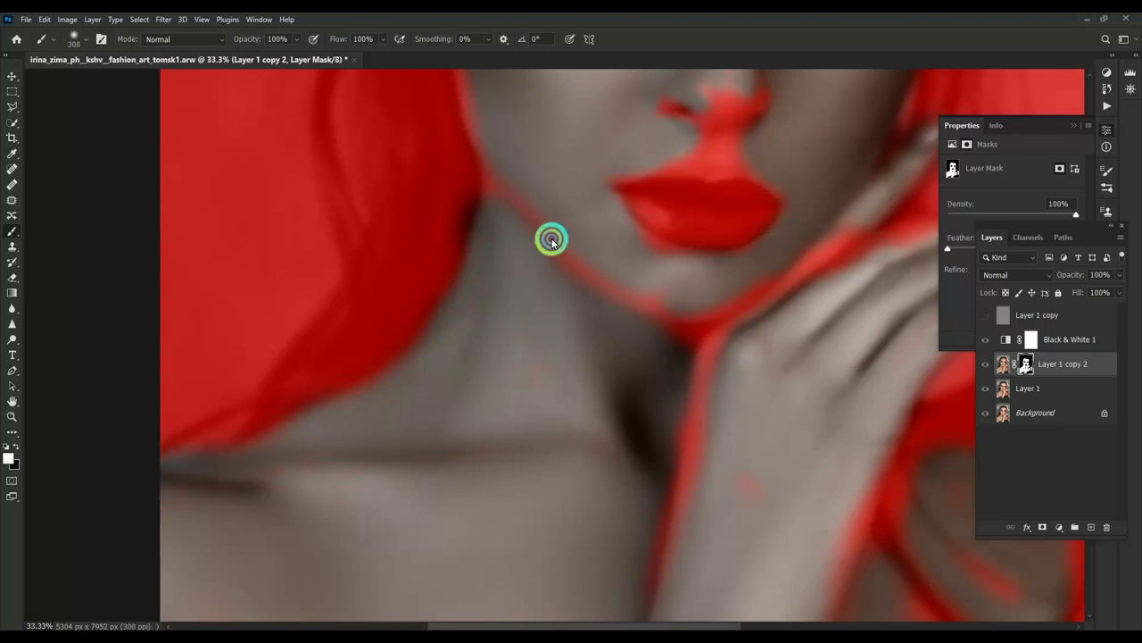
pyautogui.scroll(5, 548, 237)
pyautogui.scroll(3, 789, 451)
pyautogui.hscroll(2, 789, 451)
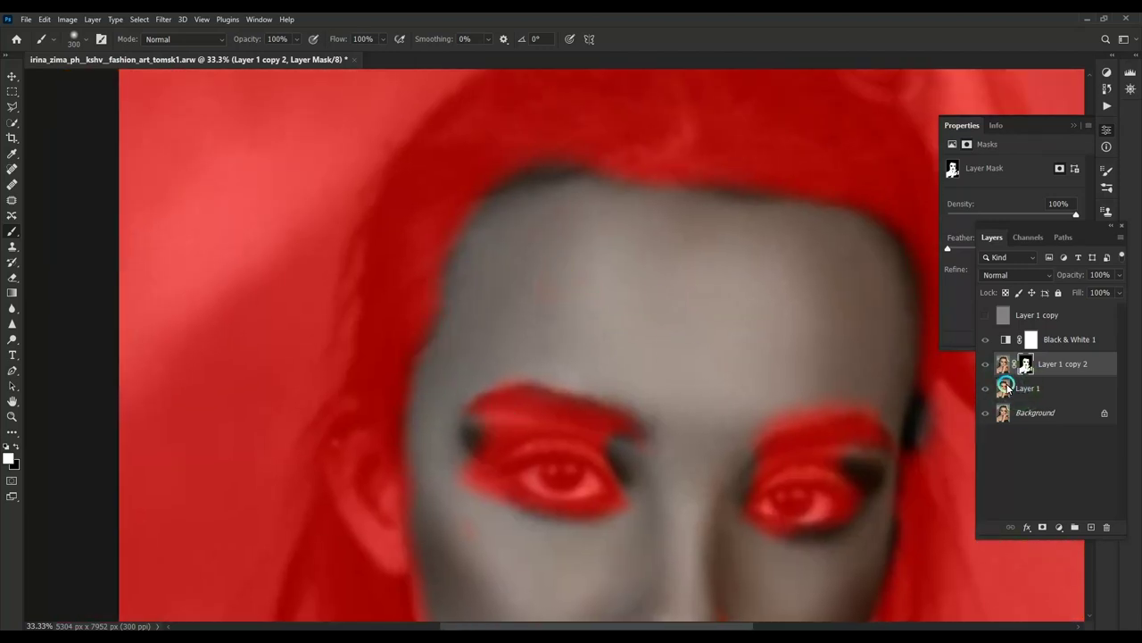
pyautogui.click(986, 314)
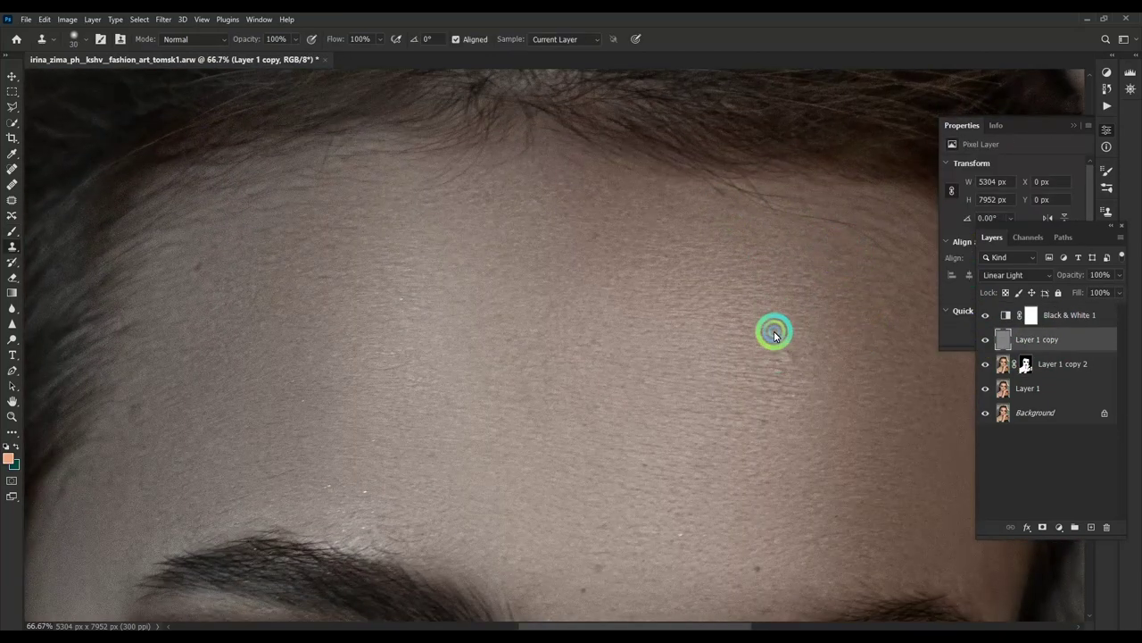
# Step: Sample clean forehead skin and clone it over the forehead blemish on Layer 1 copy
pyautogui.keyDown('alt'); pyautogui.click(772, 462); pyautogui.keyUp('alt')
pyautogui.moveTo(704, 184); pyautogui.dragTo(849, 229)
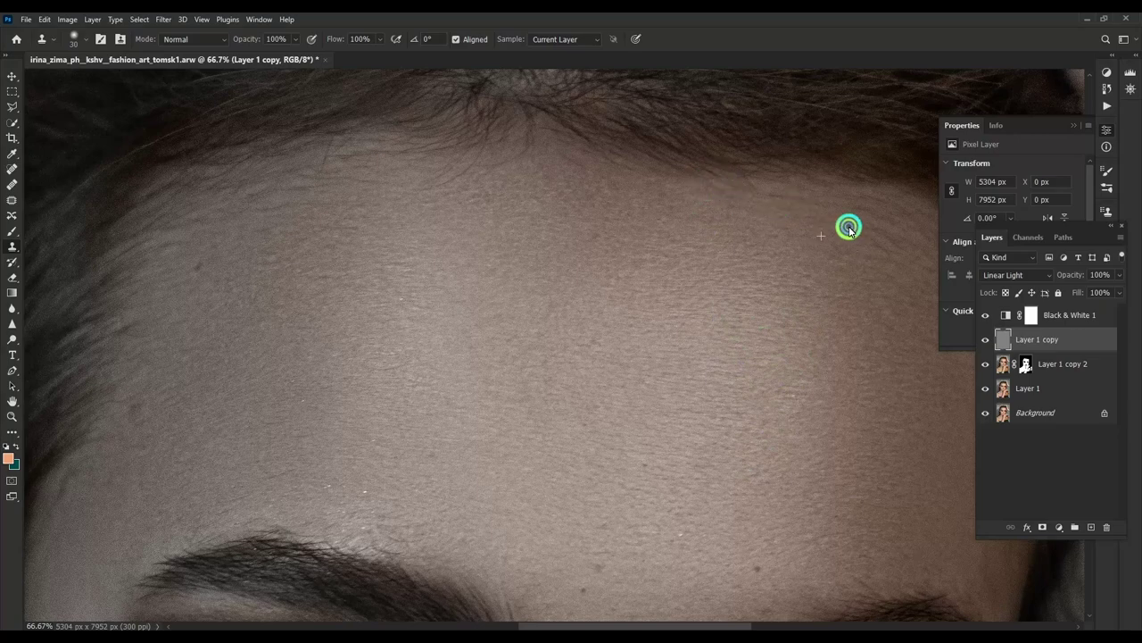
pyautogui.scroll(-3, 733, 406)
pyautogui.scroll(-5, 815, 463)
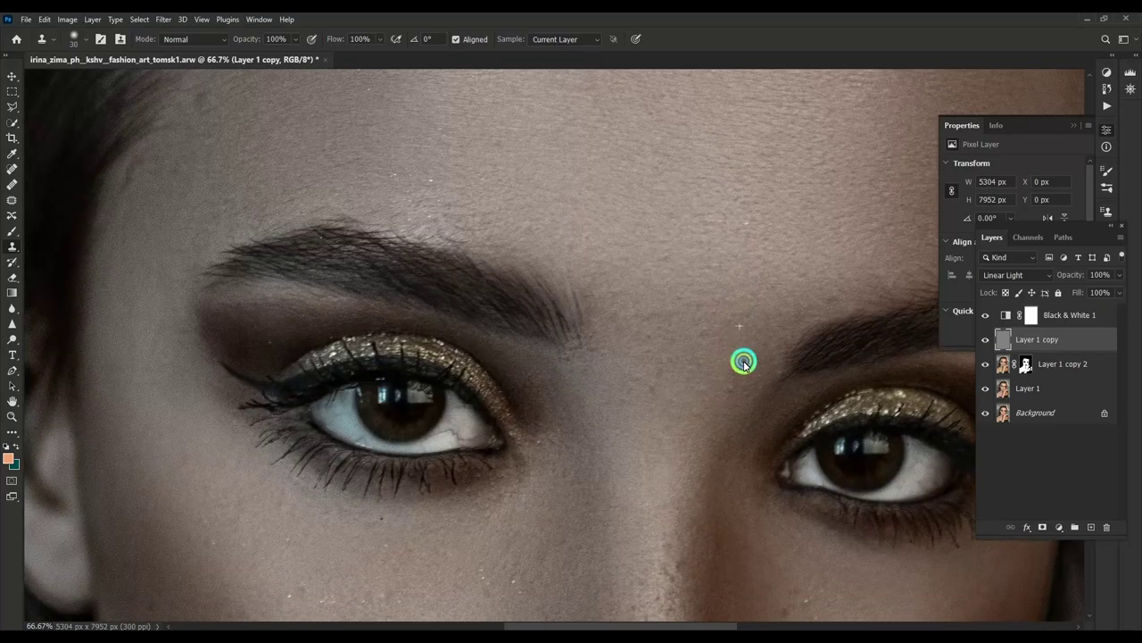
pyautogui.scroll(8, 684, 316)
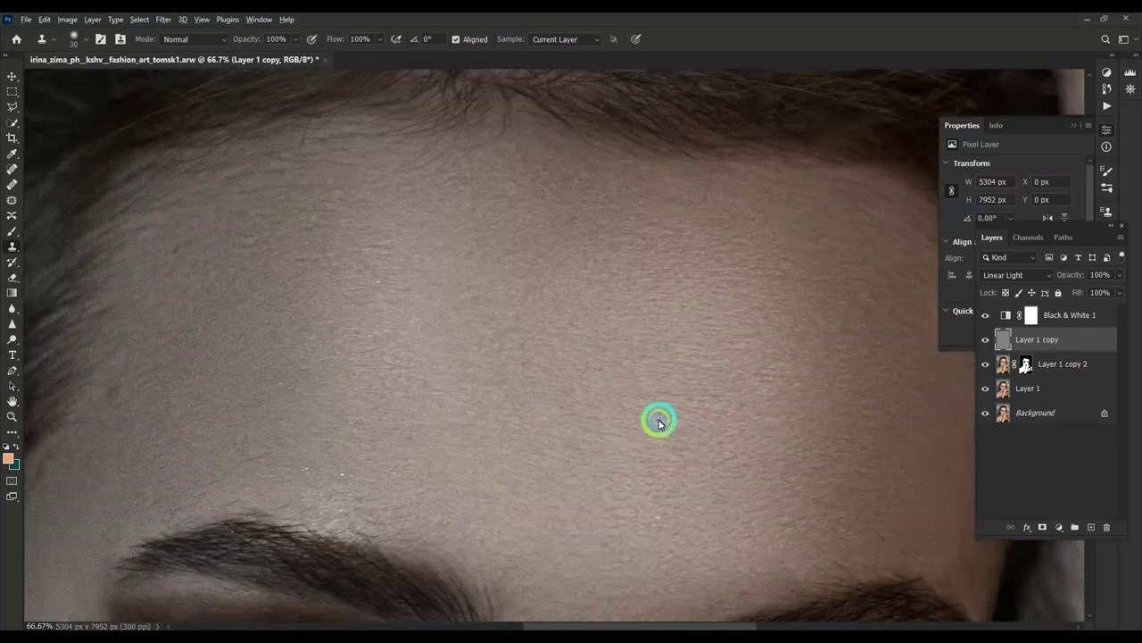
pyautogui.hscroll(-6, 658, 415)
pyautogui.hscroll(-3, 714, 299)
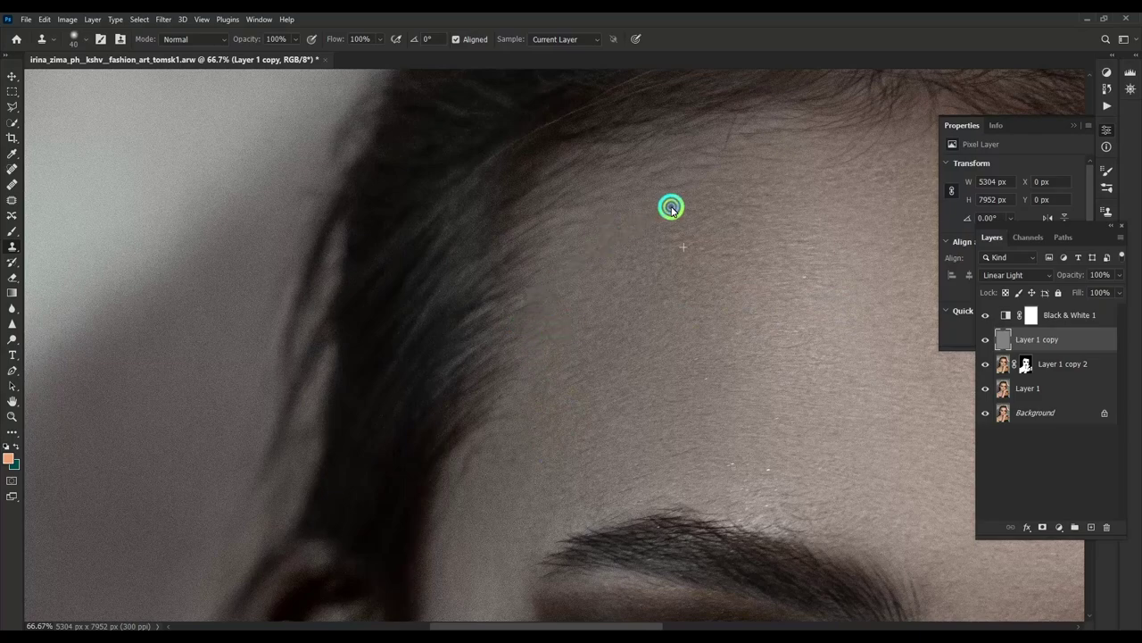
pyautogui.scroll(-3, 592, 319)
pyautogui.hscroll(-2, 592, 318)
pyautogui.scroll(-5, 594, 421)
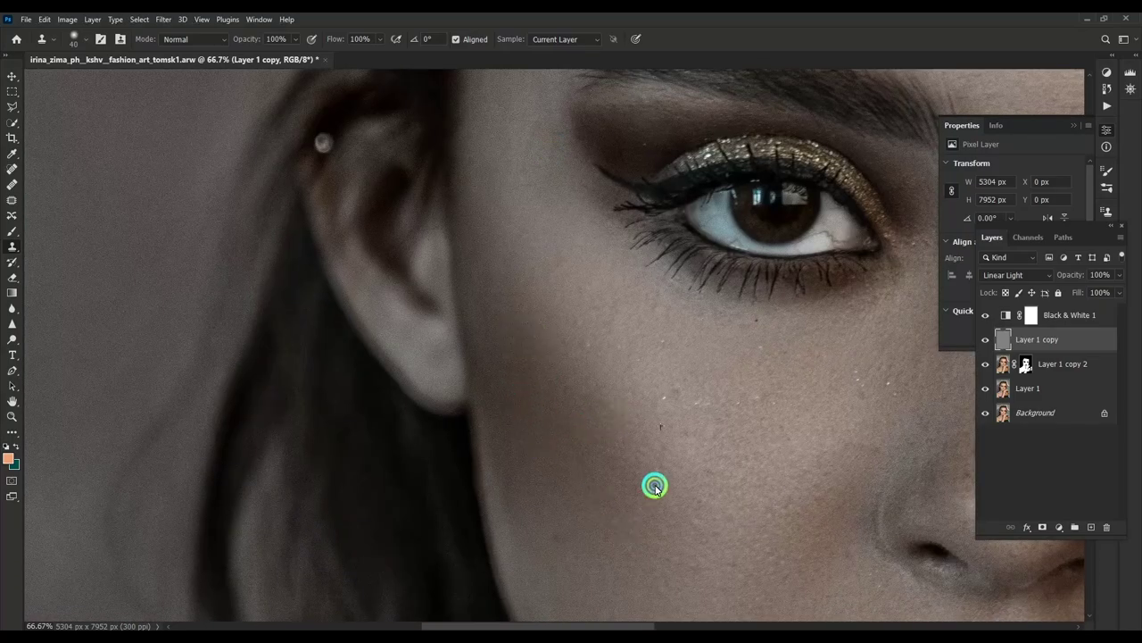
pyautogui.scroll(-5, 655, 487)
pyautogui.scroll(3, 634, 474)
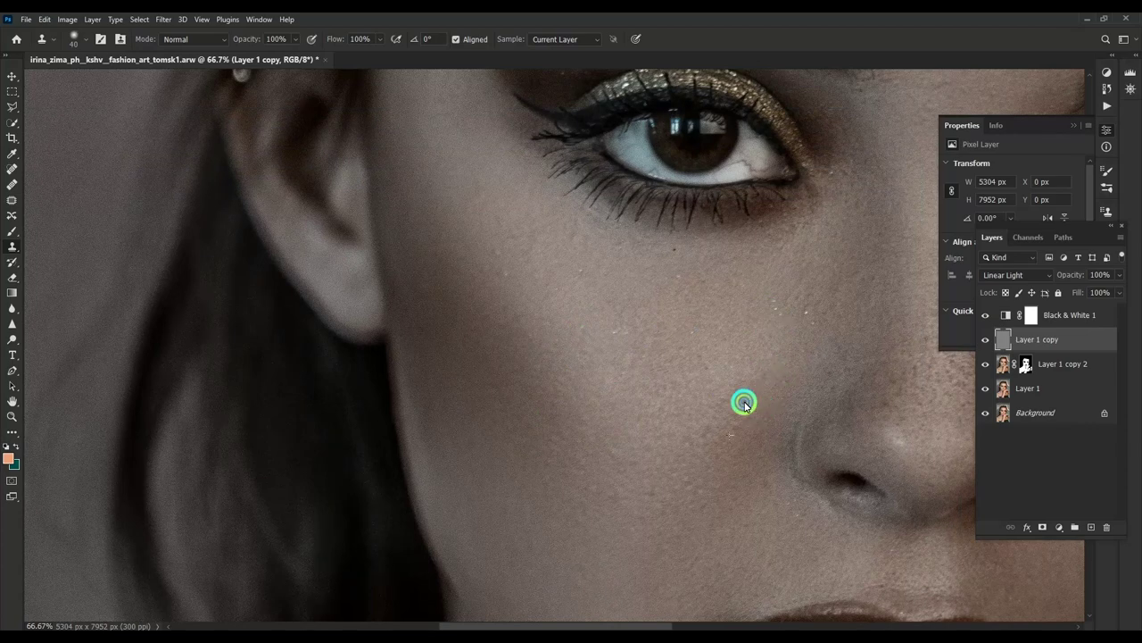
pyautogui.scroll(-4, 677, 343)
pyautogui.scroll(-5, 641, 501)
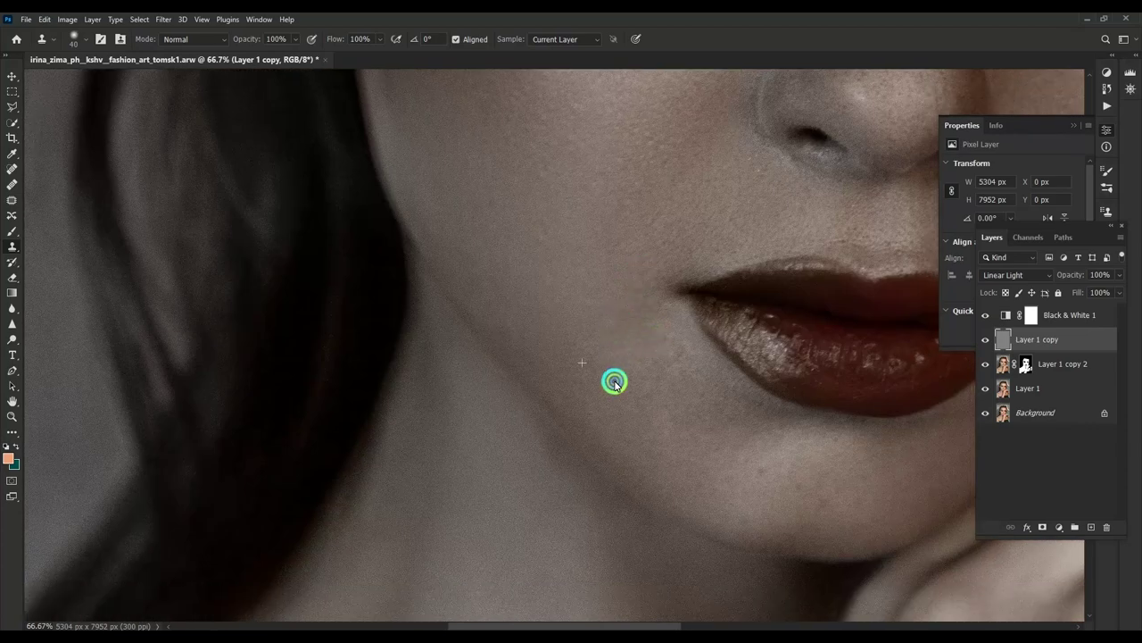
pyautogui.scroll(-2, 642, 384)
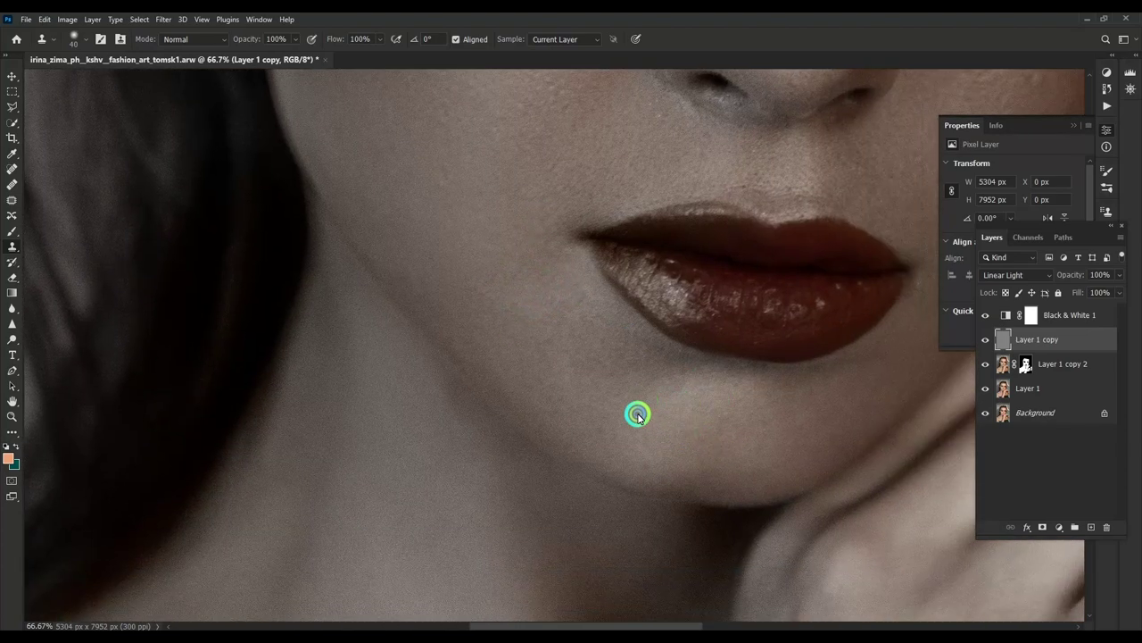
pyautogui.scroll(1, 643, 438)
pyautogui.scroll(5, 549, 446)
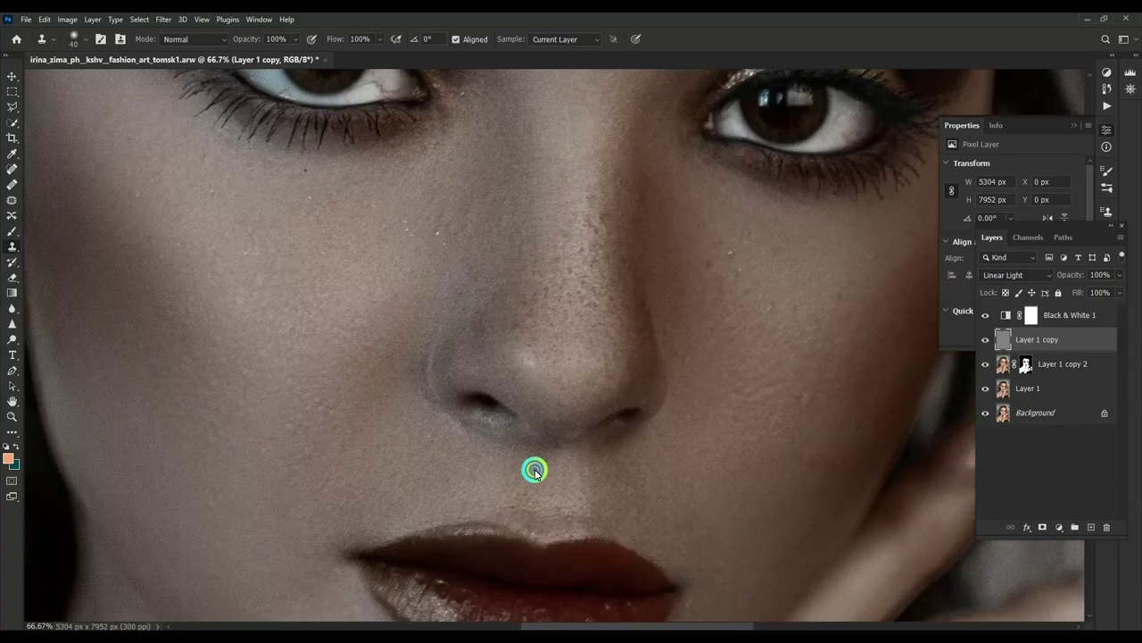
pyautogui.scroll(2, 562, 428)
pyautogui.scroll(6, 580, 393)
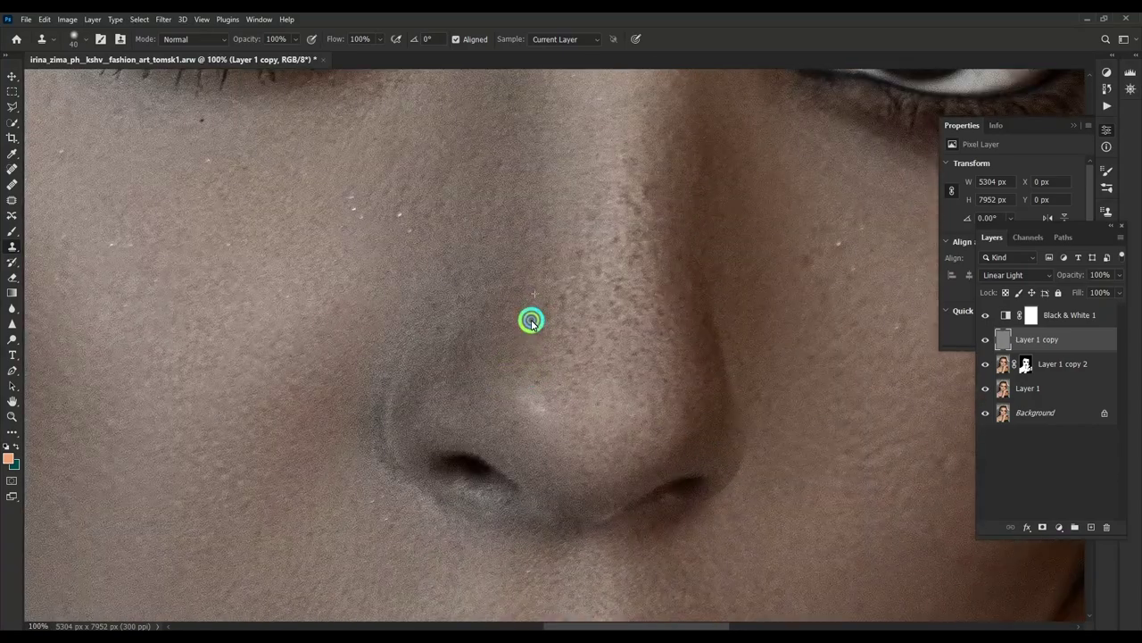
pyautogui.scroll(3, 562, 326)
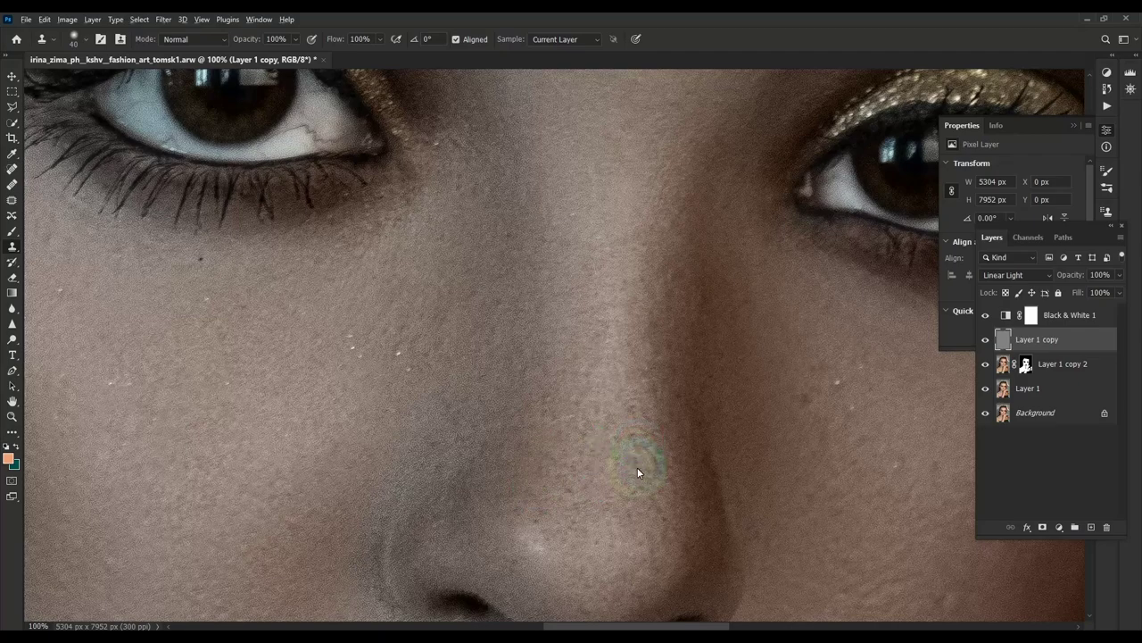
# Step: Pan across the cheeks, nose, chin and chest checking for spots, then zoom in closer
pyautogui.scroll(-2, 643, 327)
pyautogui.hscroll(3, 637, 334)
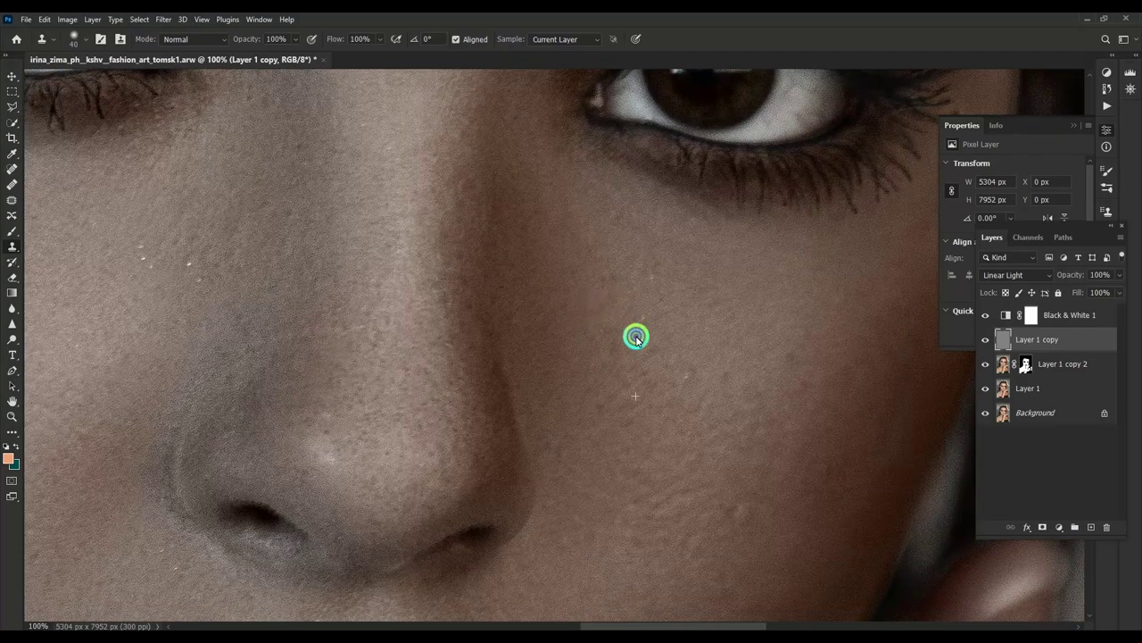
pyautogui.hscroll(1, 625, 321)
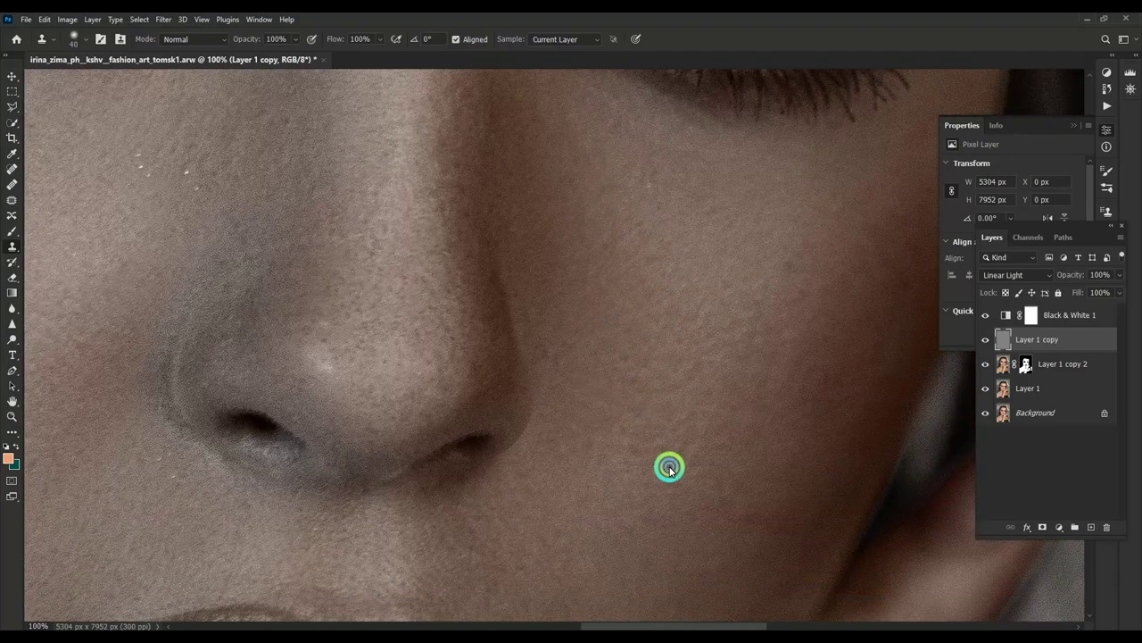
pyautogui.scroll(-2, 668, 467)
pyautogui.hscroll(-1, 667, 467)
pyautogui.scroll(3, 513, 362)
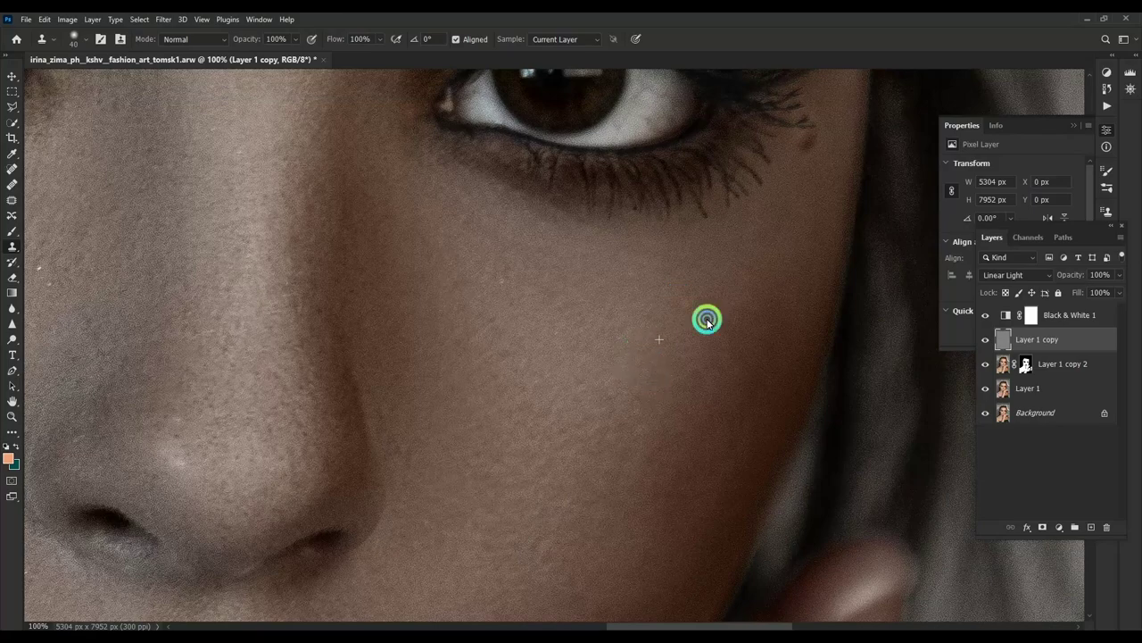
pyautogui.scroll(5, 535, 357)
pyautogui.hscroll(-4, 573, 434)
pyautogui.scroll(-2, 573, 435)
pyautogui.scroll(-4, 479, 184)
pyautogui.hscroll(-3, 479, 184)
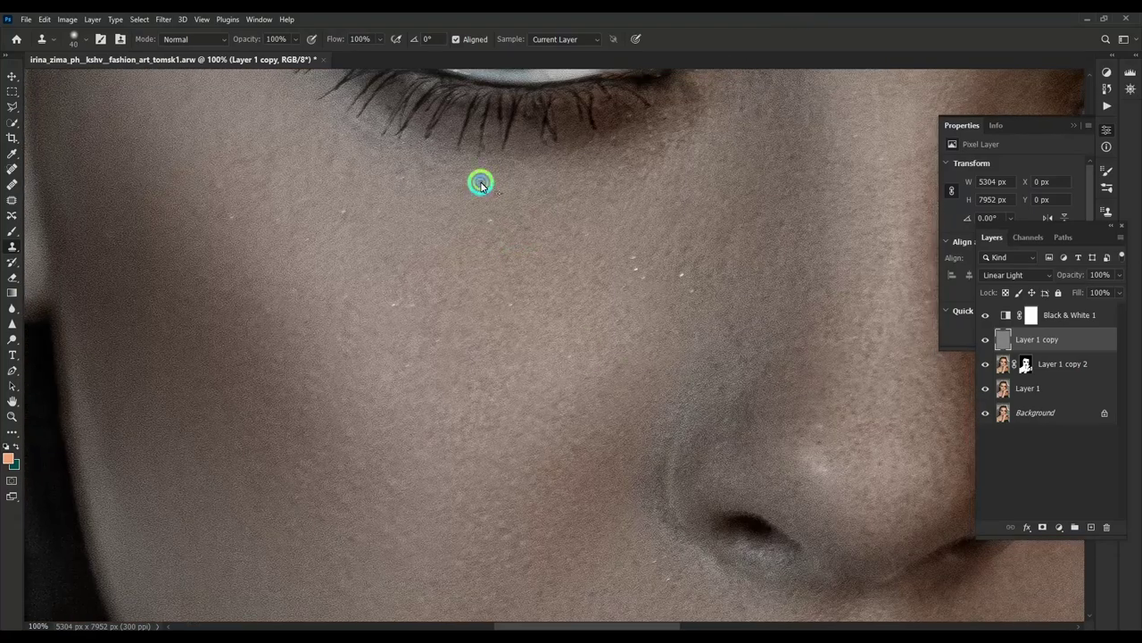
pyautogui.hscroll(-2, 518, 375)
pyautogui.scroll(-3, 568, 325)
pyautogui.scroll(1, 559, 426)
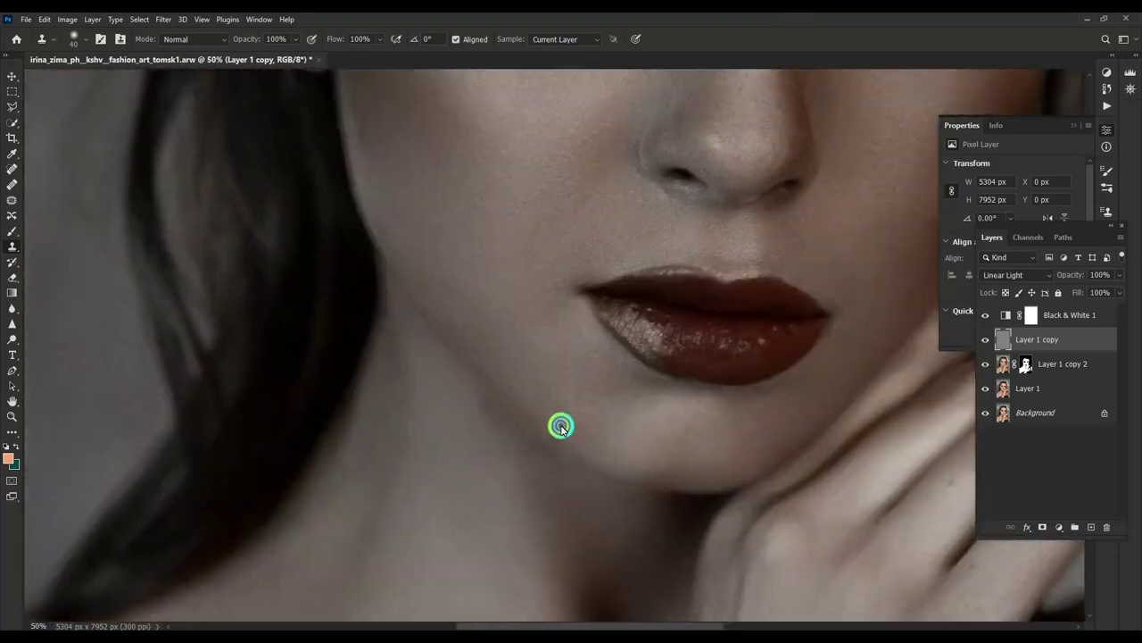
pyautogui.scroll(1, 436, 286)
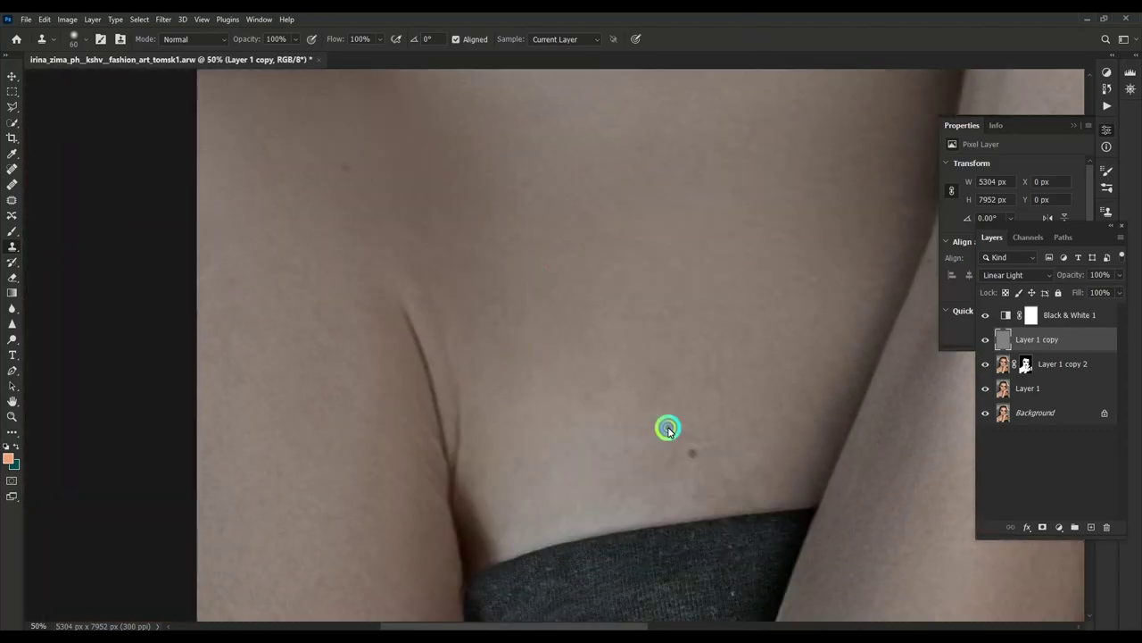
pyautogui.hotkey('ctrl', '+')
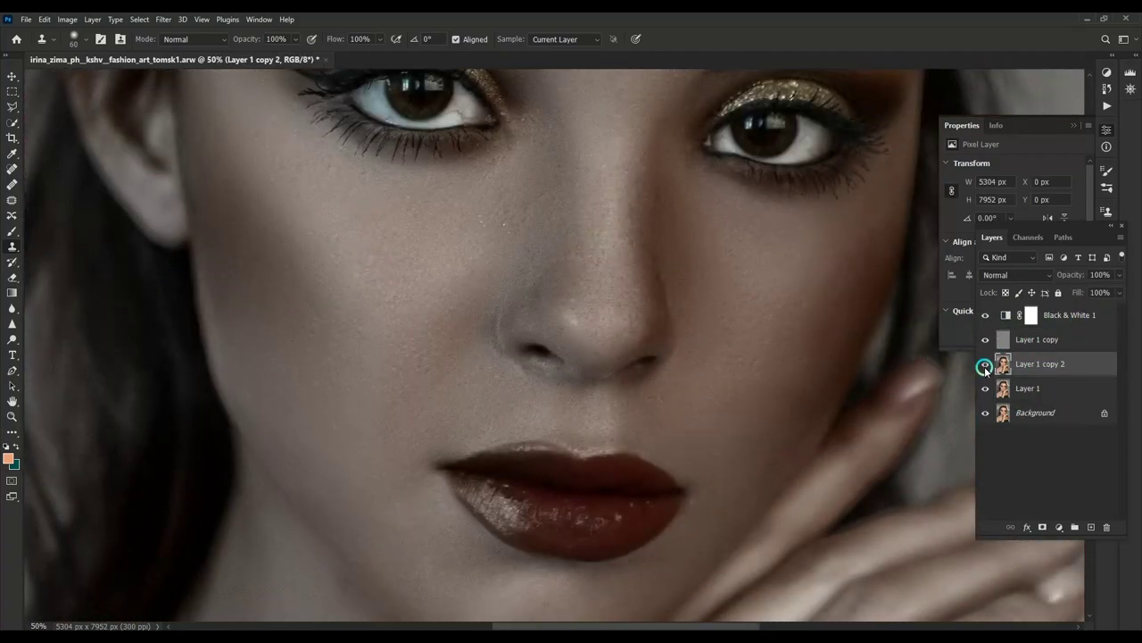
# Step: Restore the full-colour view and select the skin tones with Color Range at about 63 fuzziness
pyautogui.click(986, 315)
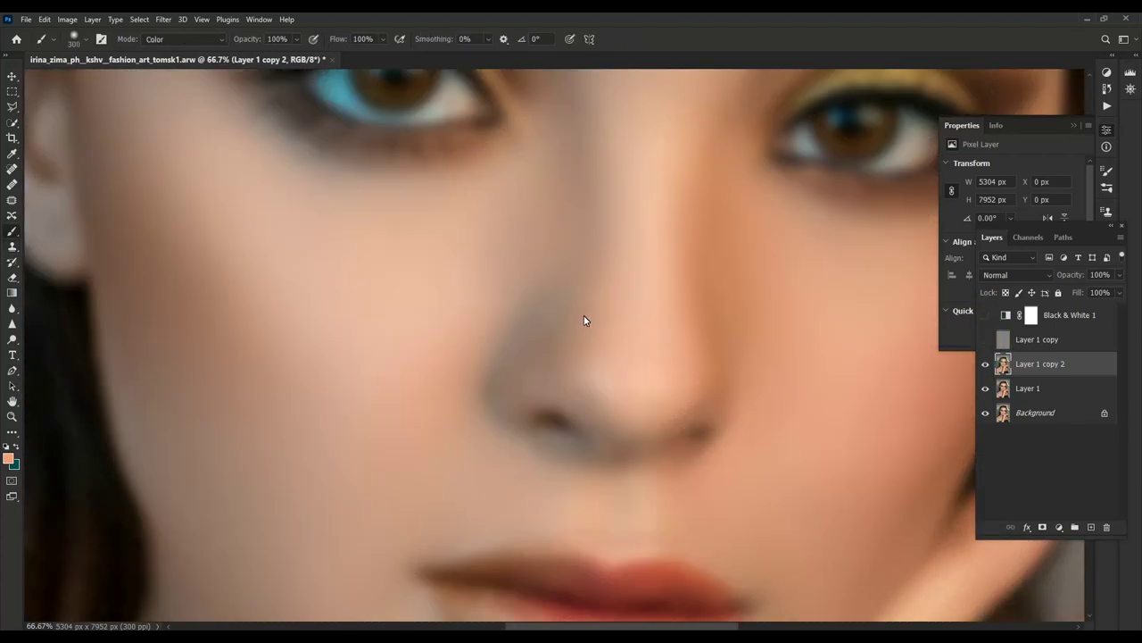
pyautogui.keyDown('shift'); pyautogui.rightClick(520, 261); pyautogui.keyUp('shift')
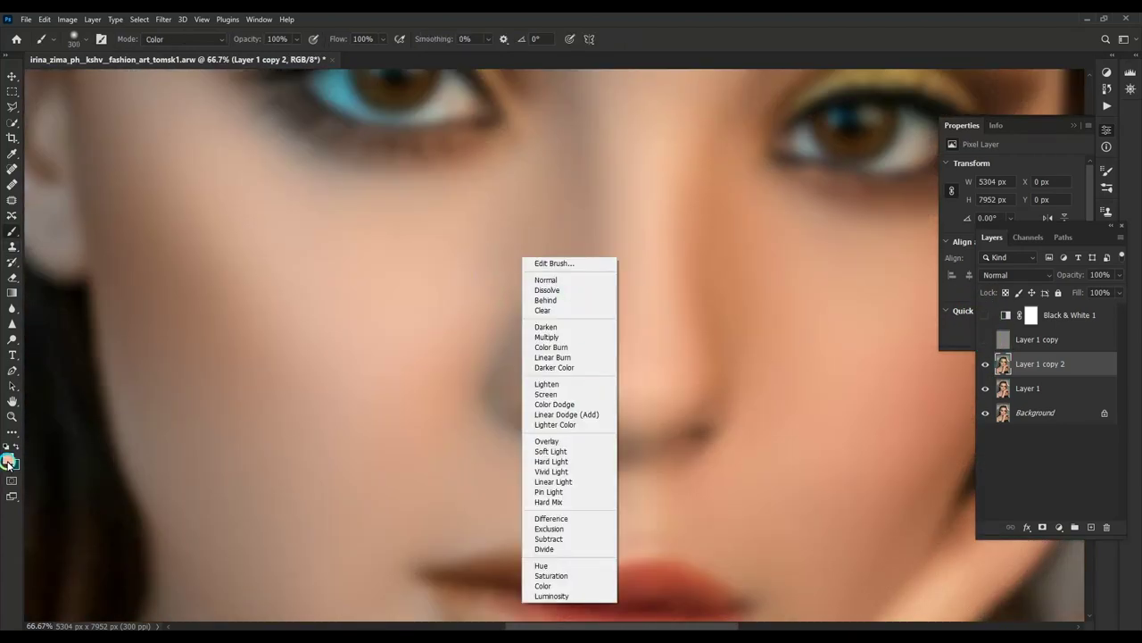
pyautogui.moveTo(9, 462); pyautogui.dragTo(502, 398)
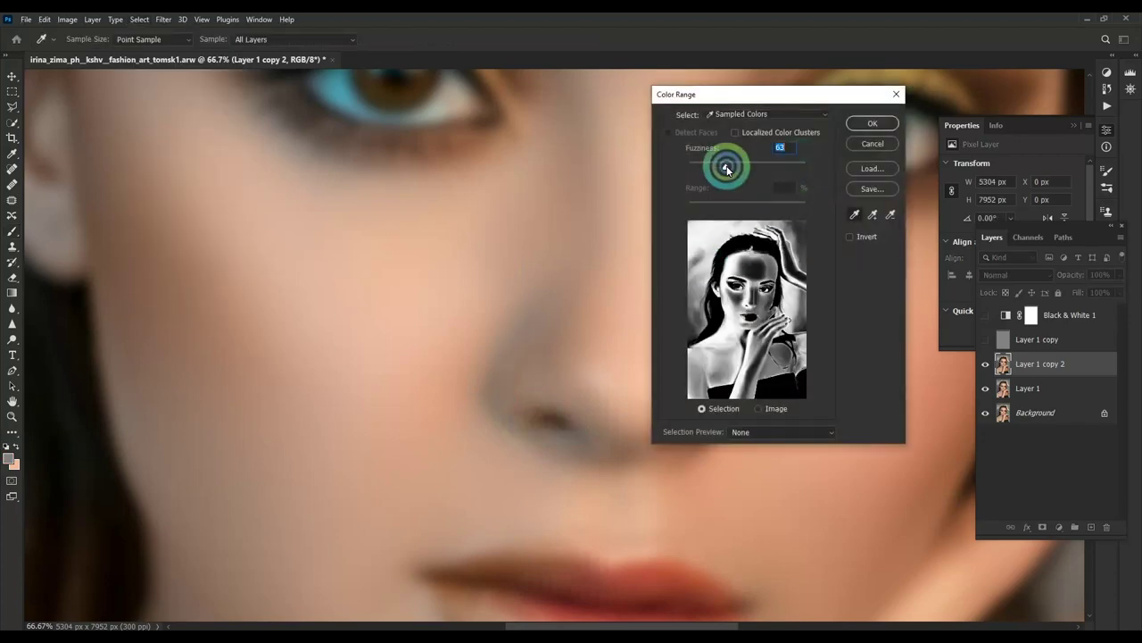
pyautogui.moveTo(727, 168); pyautogui.dragTo(725, 168)
pyautogui.click(873, 123)
# Step: Paint over the selected skin with a 600 px Color-mode brush at 20% opacity, then deselect
pyautogui.press('b')
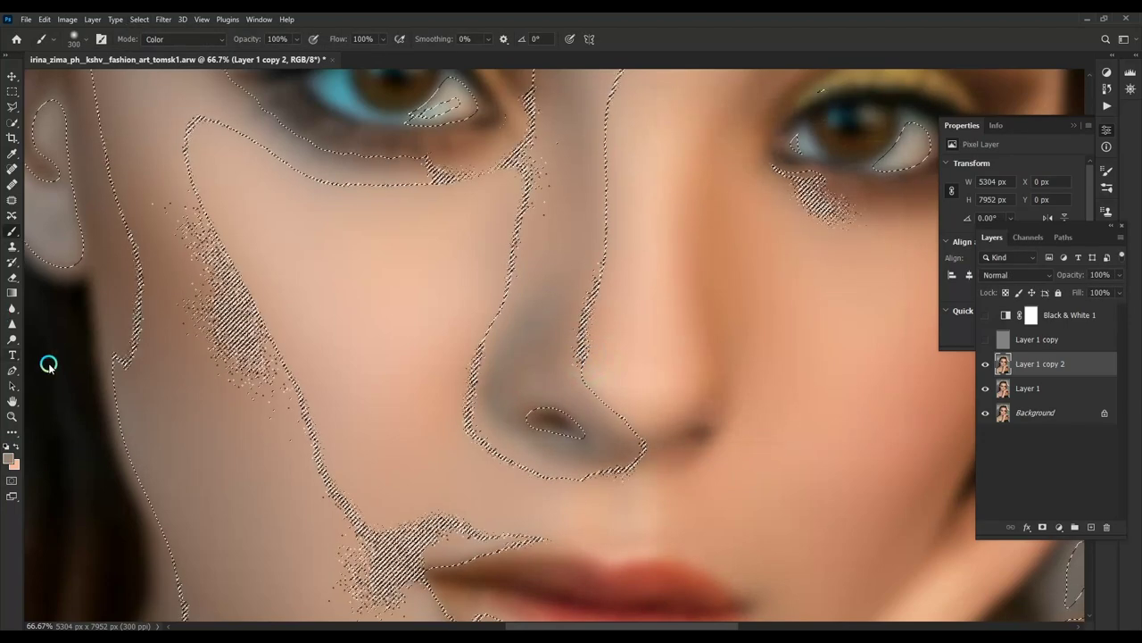
pyautogui.press(']')
pyautogui.press(']')
pyautogui.press(']')
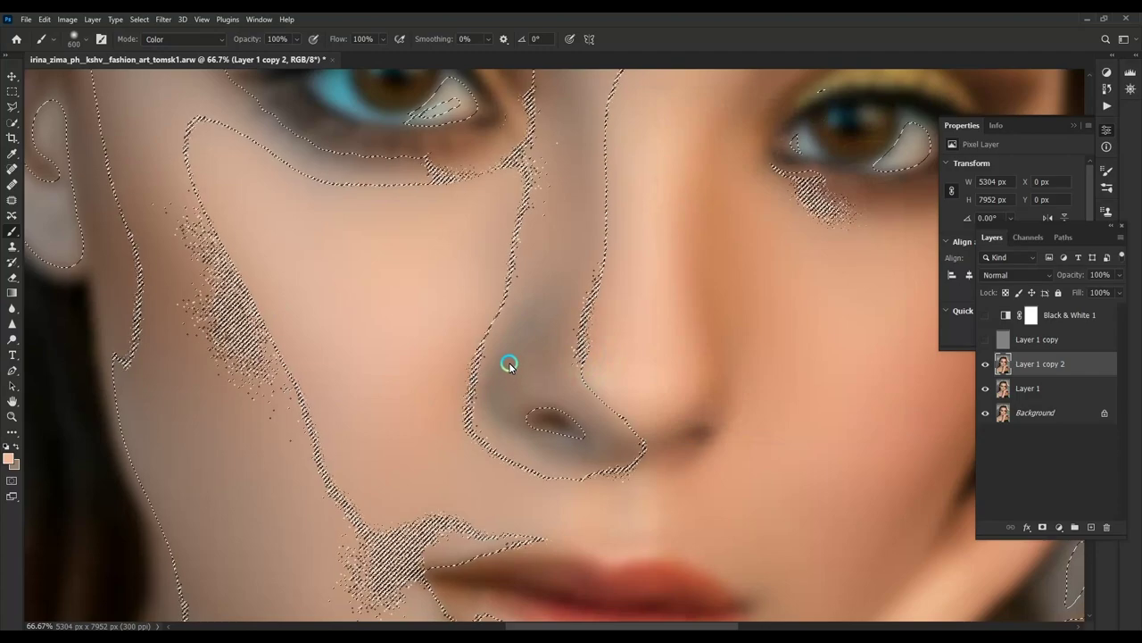
pyautogui.press('2')
pyautogui.keyDown('shift'); pyautogui.rightClick(507, 291); pyautogui.keyUp('shift')
pyautogui.click(535, 614)
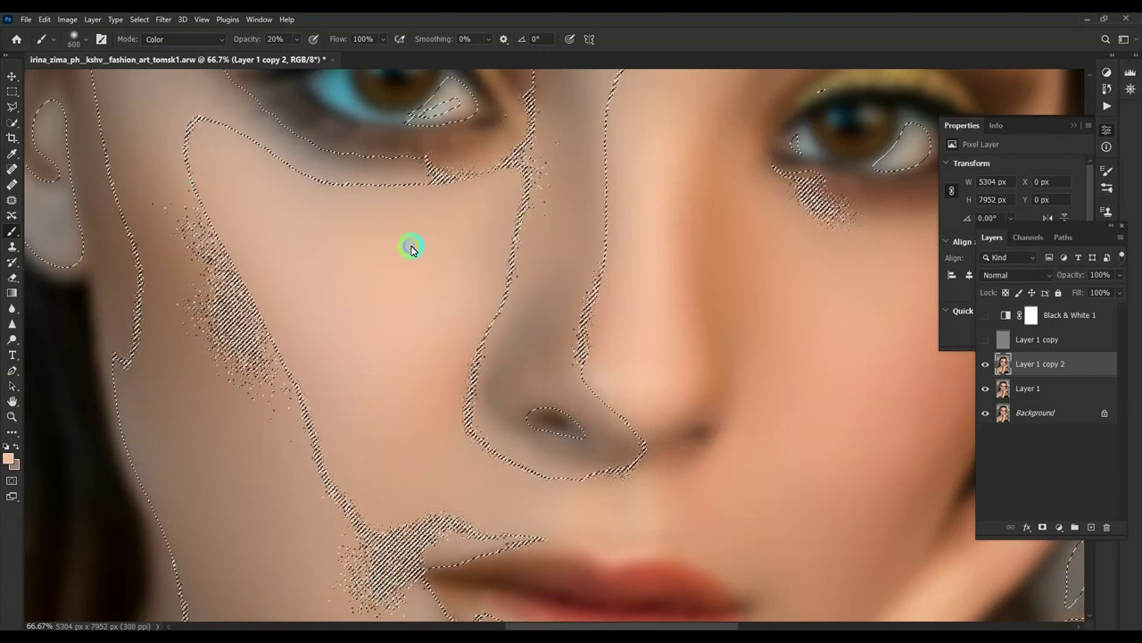
pyautogui.hotkey('ctrl', 'd')
# Step: Toggle the texture layer and zoom out to compare the colour toning on the face
pyautogui.click(986, 339)
pyautogui.hotkey('ctrl', '-')
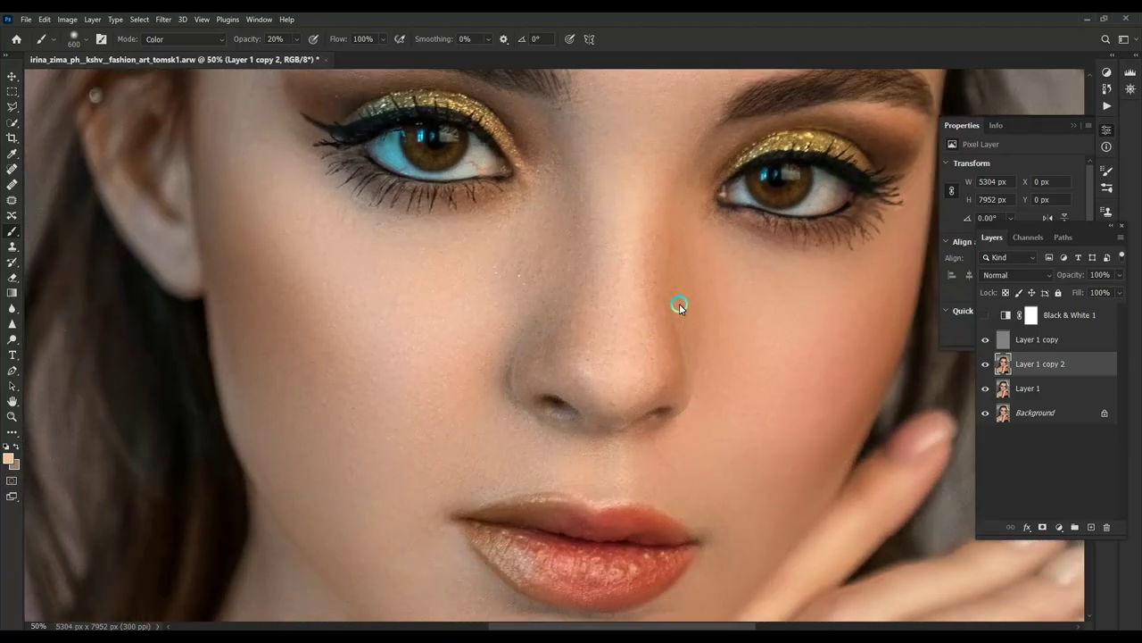
pyautogui.scroll(-4, 681, 298)
pyautogui.scroll(-2, 702, 273)
pyautogui.scroll(2, 413, 224)
pyautogui.scroll(3, 390, 239)
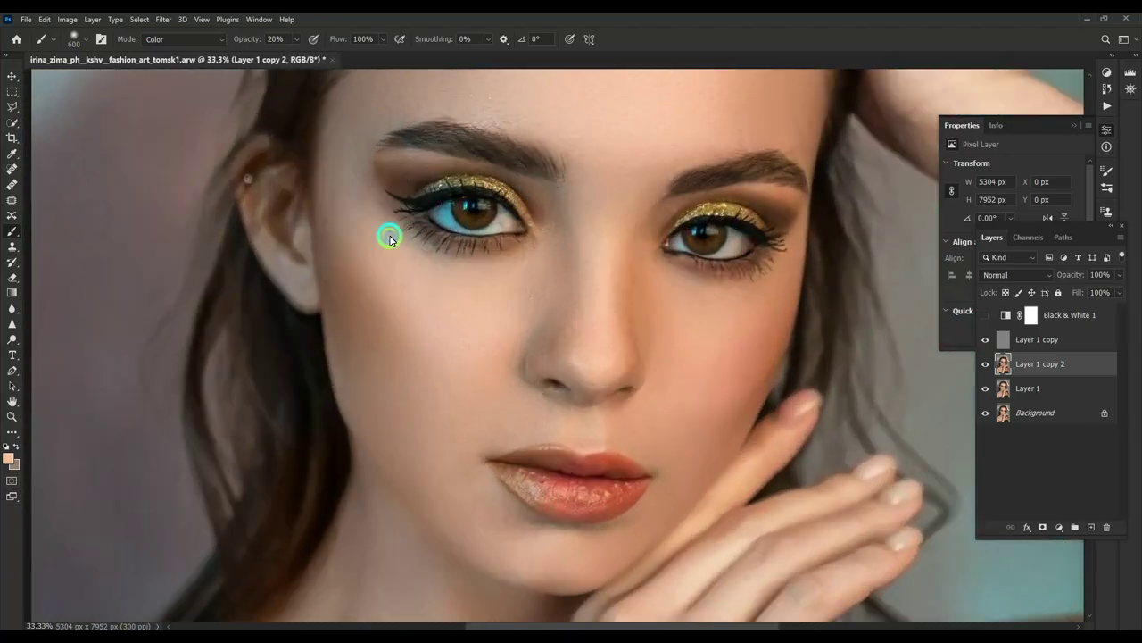
pyautogui.hotkey('ctrl', 'z')
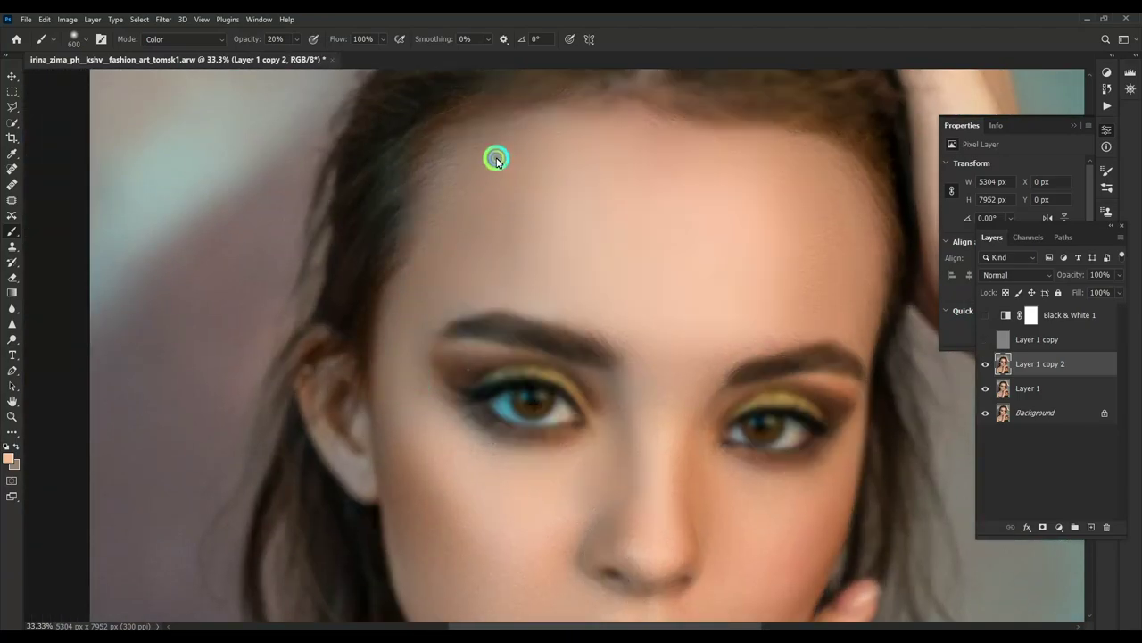
# Step: Fade the Color-mode strokes on the skin and near the lips to about 13%
pyautogui.hotkey('ctrl', 'shift', 'f')
pyautogui.write('13')
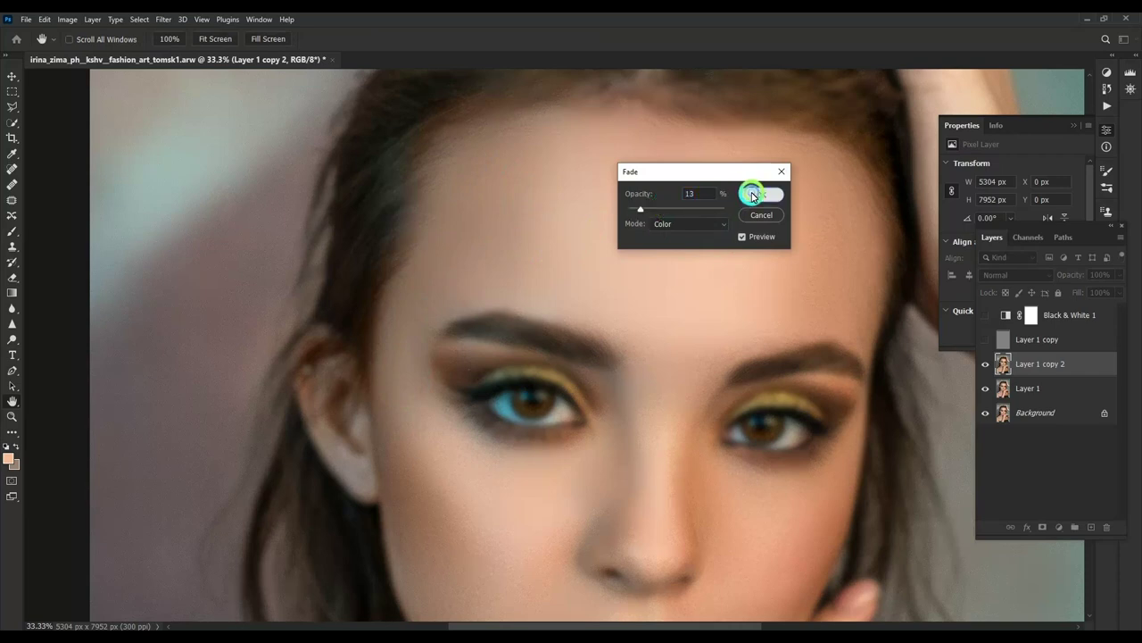
pyautogui.click(752, 196)
pyautogui.scroll(-3, 676, 255)
pyautogui.click(986, 339)
pyautogui.scroll(-5, 660, 431)
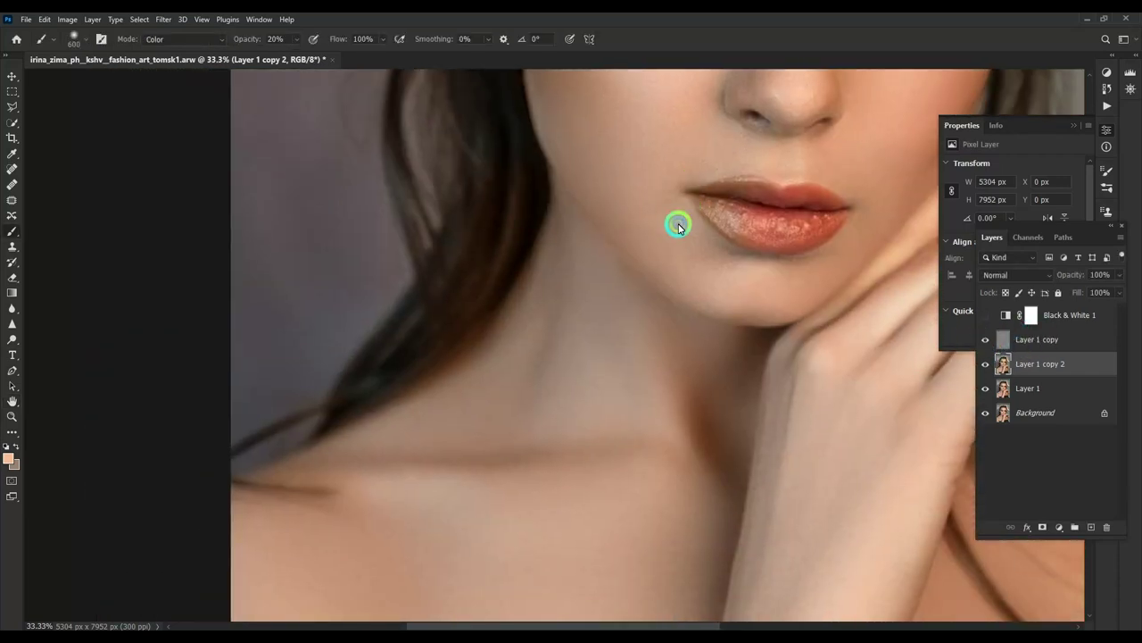
pyautogui.hotkey('ctrl', 'shift', 'f')
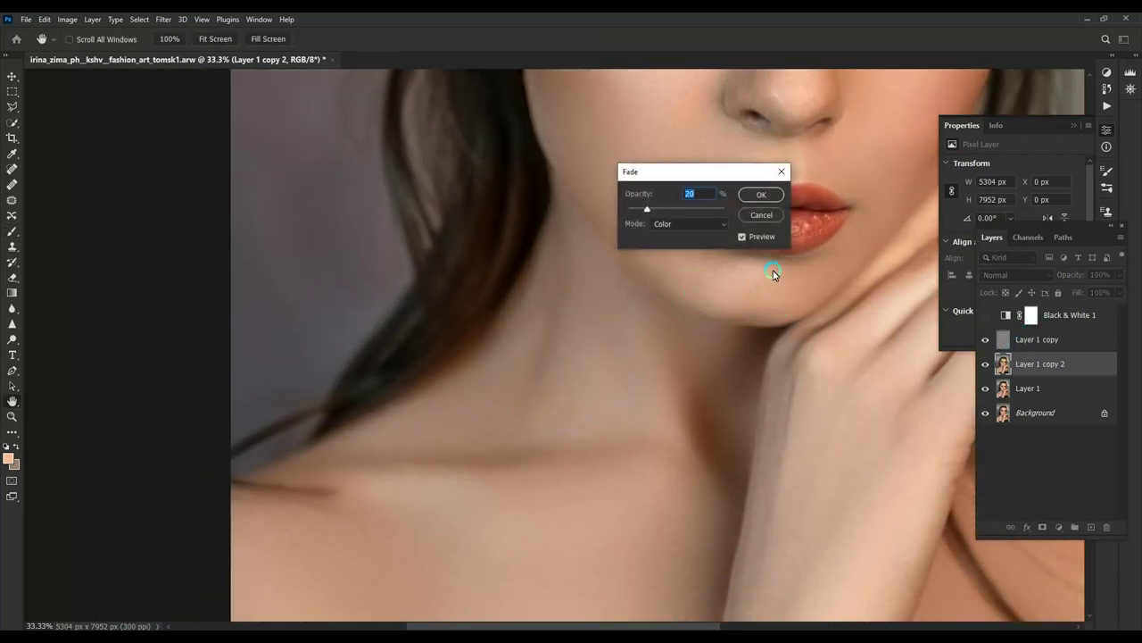
pyautogui.click(761, 195)
# Step: Hide the fine-detail layer and duplicate the painted tone layer
pyautogui.scroll(-2, 841, 345)
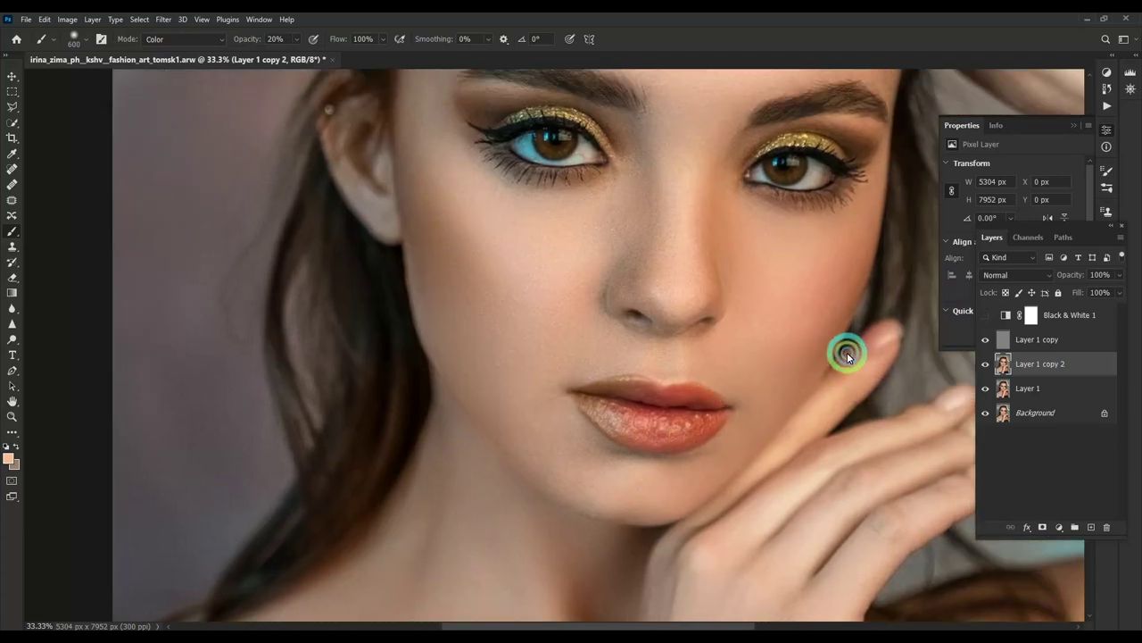
pyautogui.scroll(-2, 844, 347)
pyautogui.scroll(-2, 732, 295)
pyautogui.scroll(3, 630, 351)
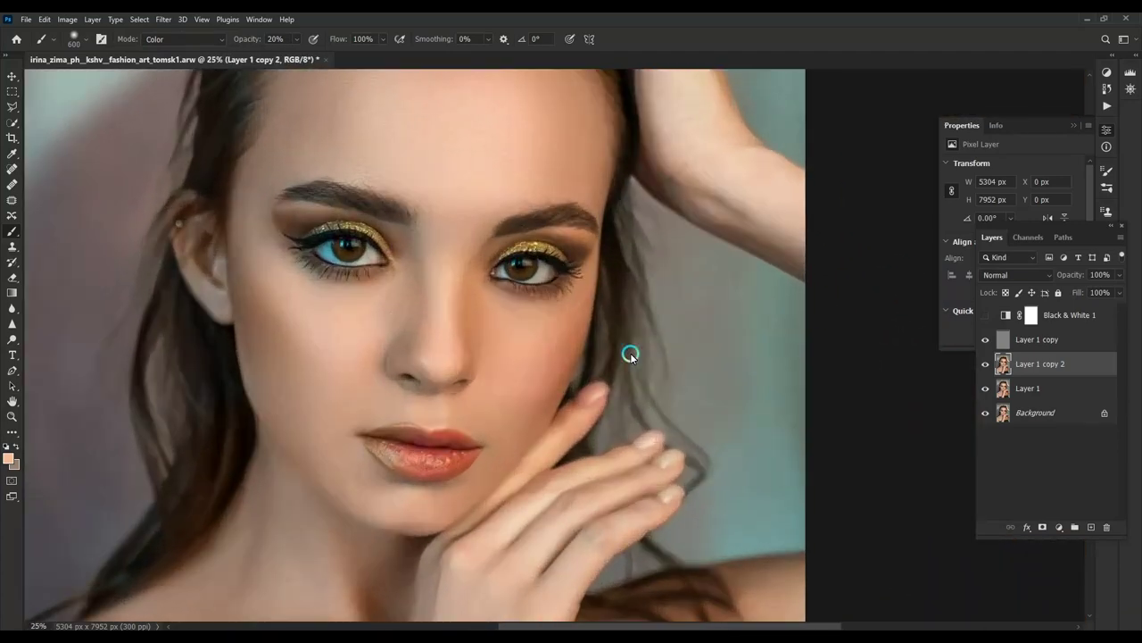
pyautogui.scroll(2, 630, 354)
pyautogui.hotkey('ctrl', 'f')
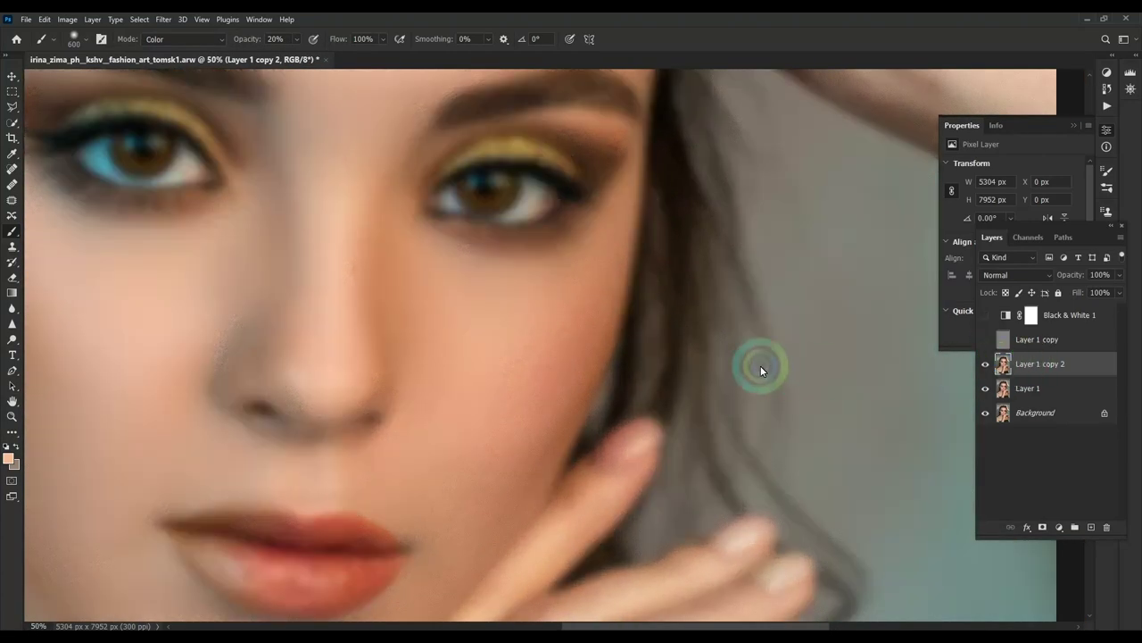
pyautogui.hotkey('ctrl', 'j')
# Step: Set Layer 1 copy 3 to Screen with Blend If Underlying split at 170/222
pyautogui.click(1009, 275)
pyautogui.click(1005, 385)
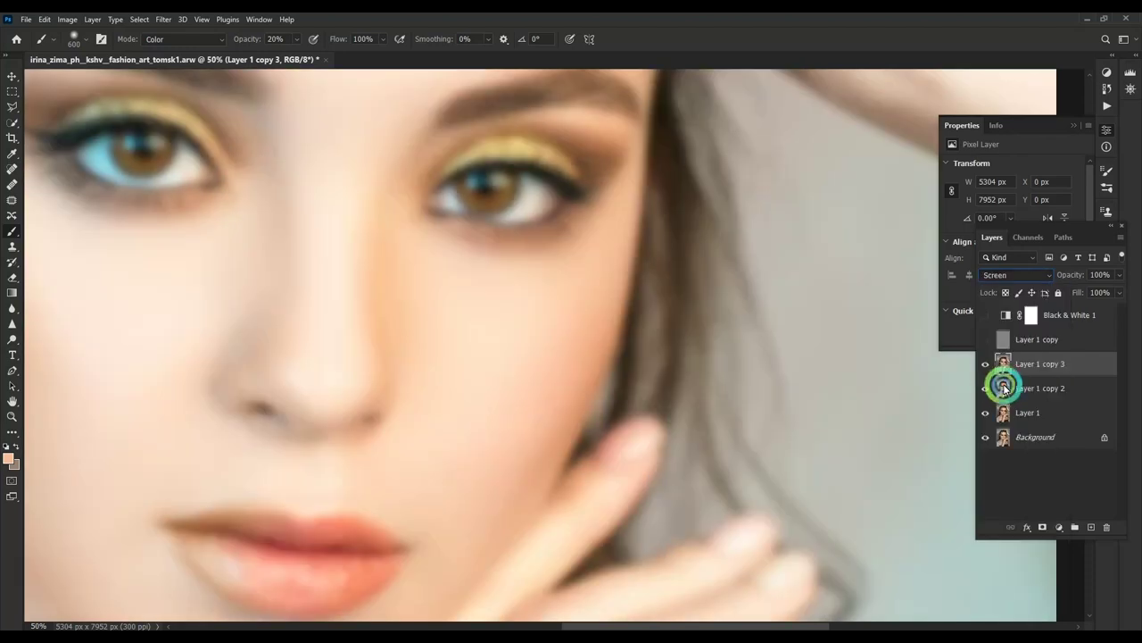
pyautogui.rightClick(1043, 370)
pyautogui.click(919, 127)
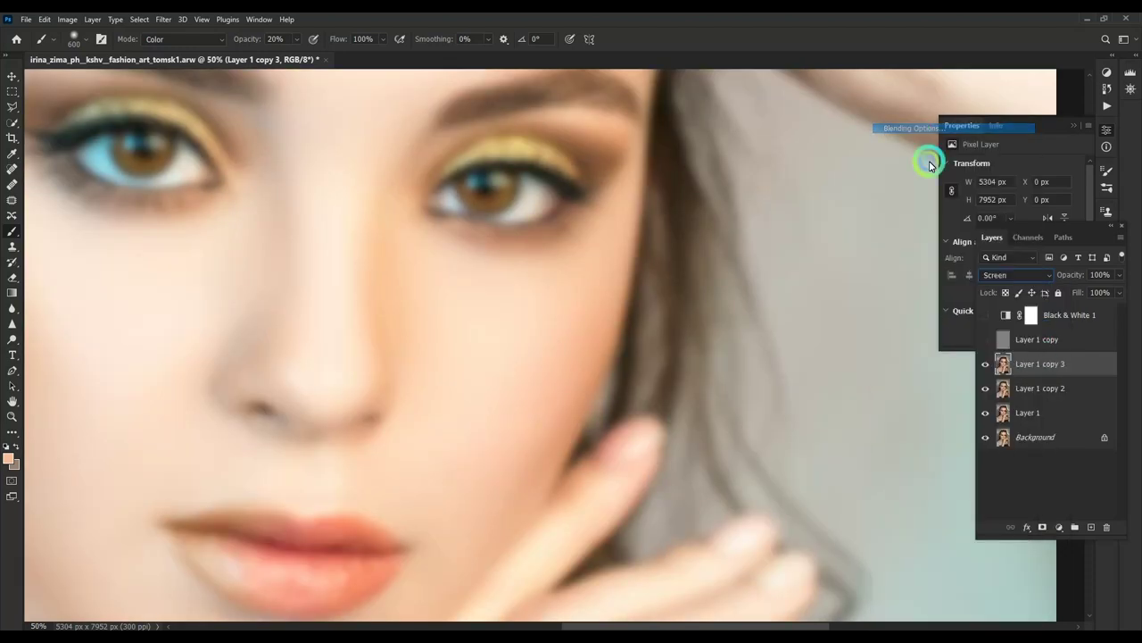
pyautogui.moveTo(814, 316)
pyautogui.mouseDown()
pyautogui.moveTo(912, 324)
pyautogui.moveTo(947, 313)
pyautogui.moveTo(895, 313)
pyautogui.mouseUp()
pyautogui.hotkey('ctrl', '-')
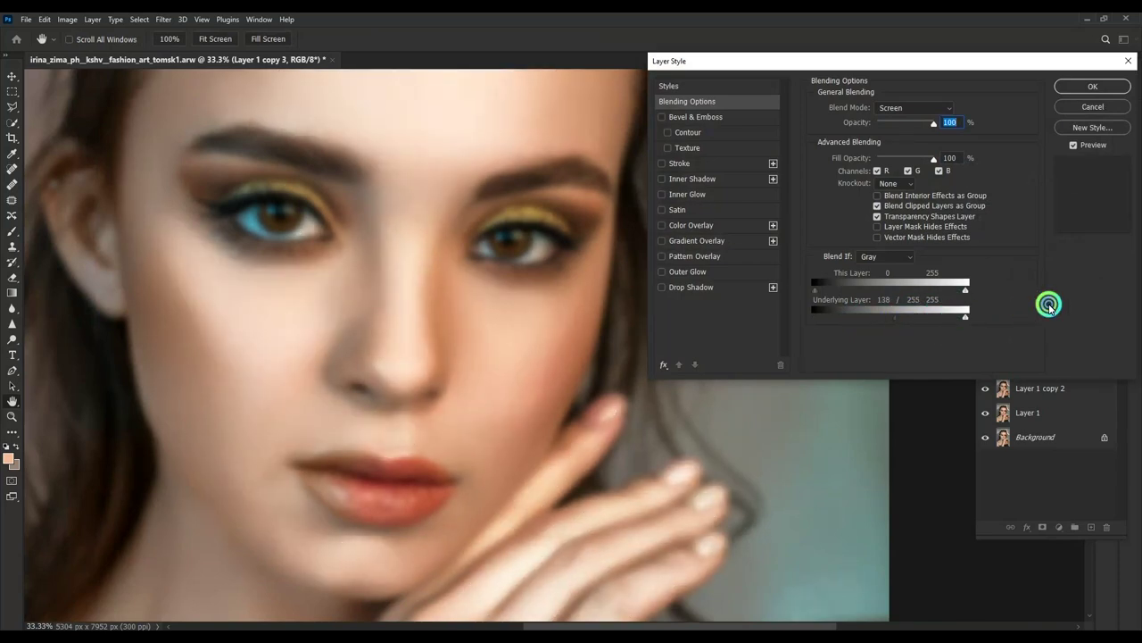
pyautogui.press('Return')
# Step: Add a black mask, reveal the brightening on the skin with a 500 px brush, and feather it
pyautogui.keyDown('alt'); pyautogui.click(1046, 526); pyautogui.keyUp('alt')
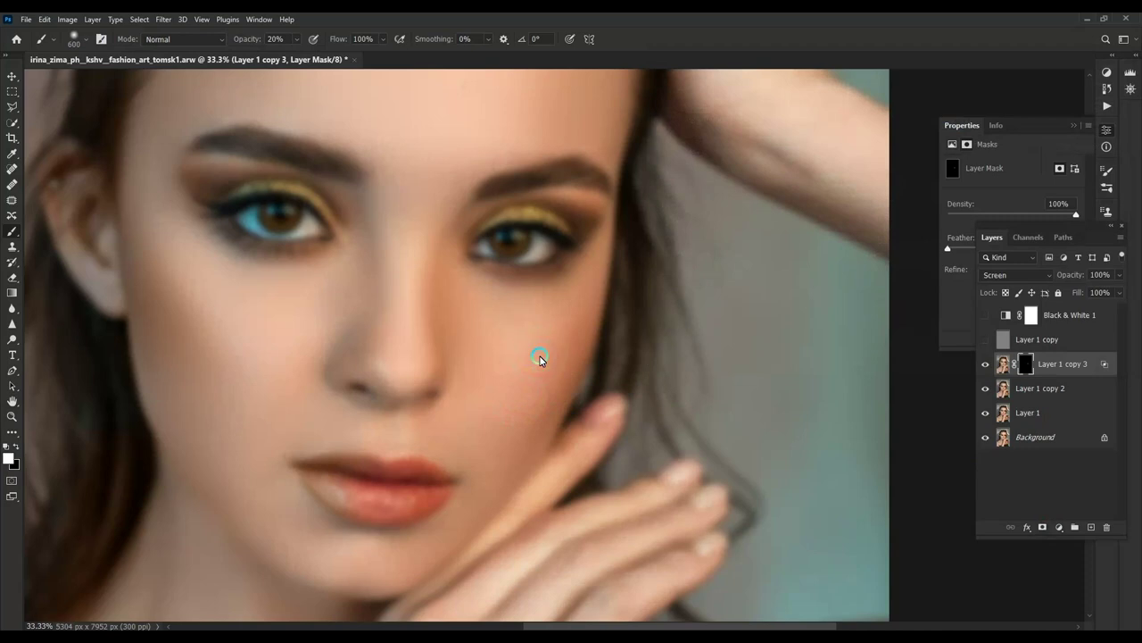
pyautogui.moveTo(213, 331); pyautogui.dragTo(205, 317)
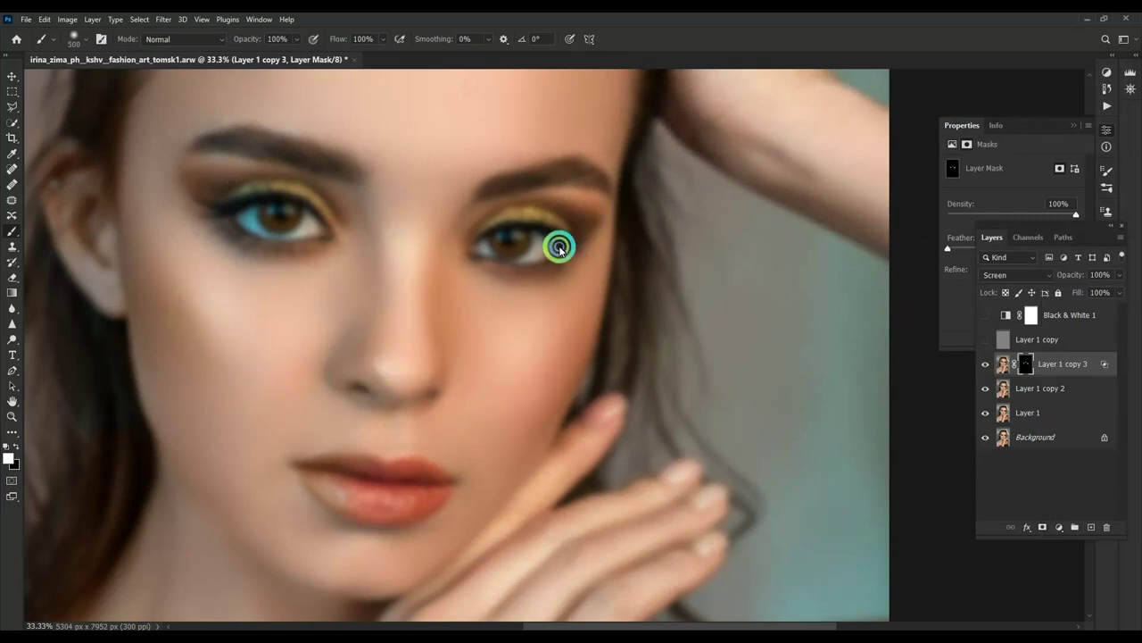
pyautogui.press(']')
pyautogui.press(']')
pyautogui.scroll(-2, 441, 479)
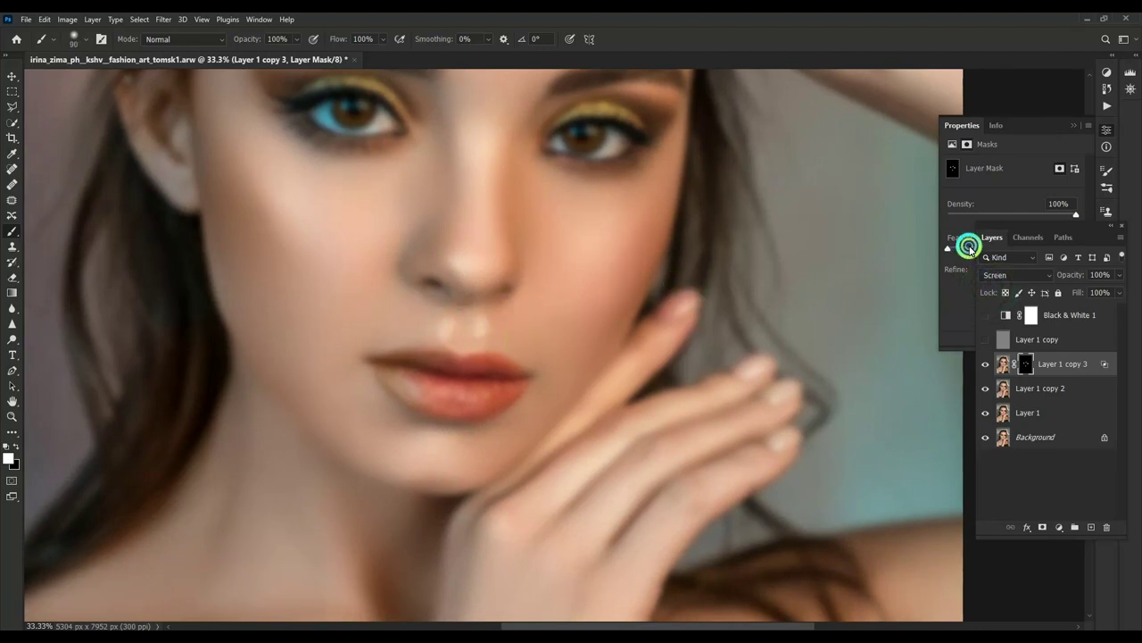
pyautogui.moveTo(948, 248); pyautogui.dragTo(1013, 251)
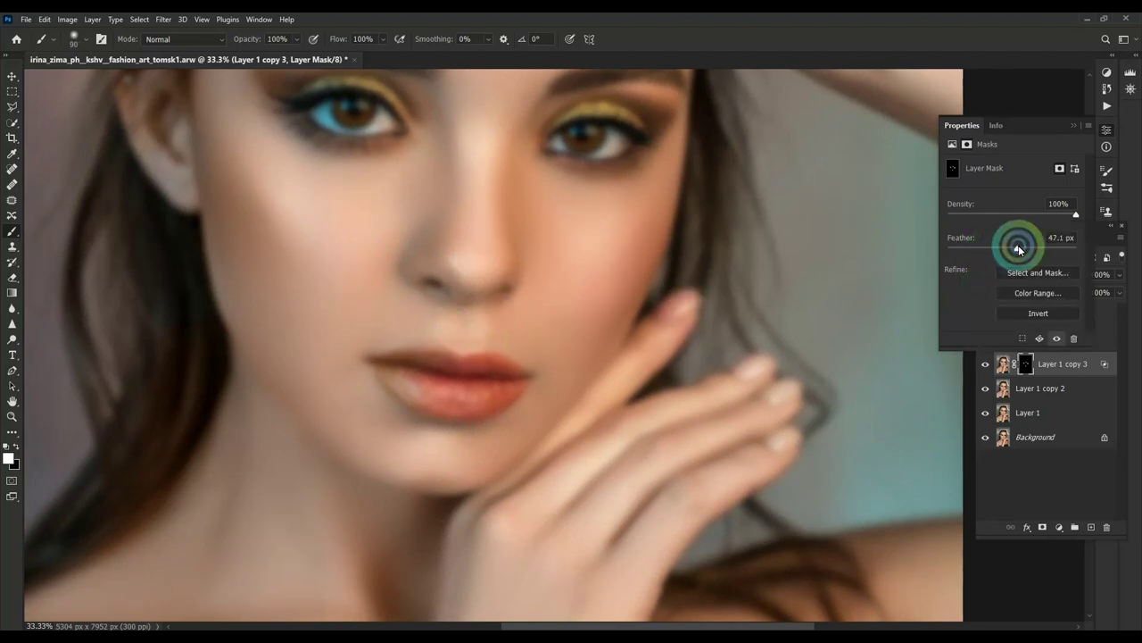
pyautogui.scroll(2, 503, 332)
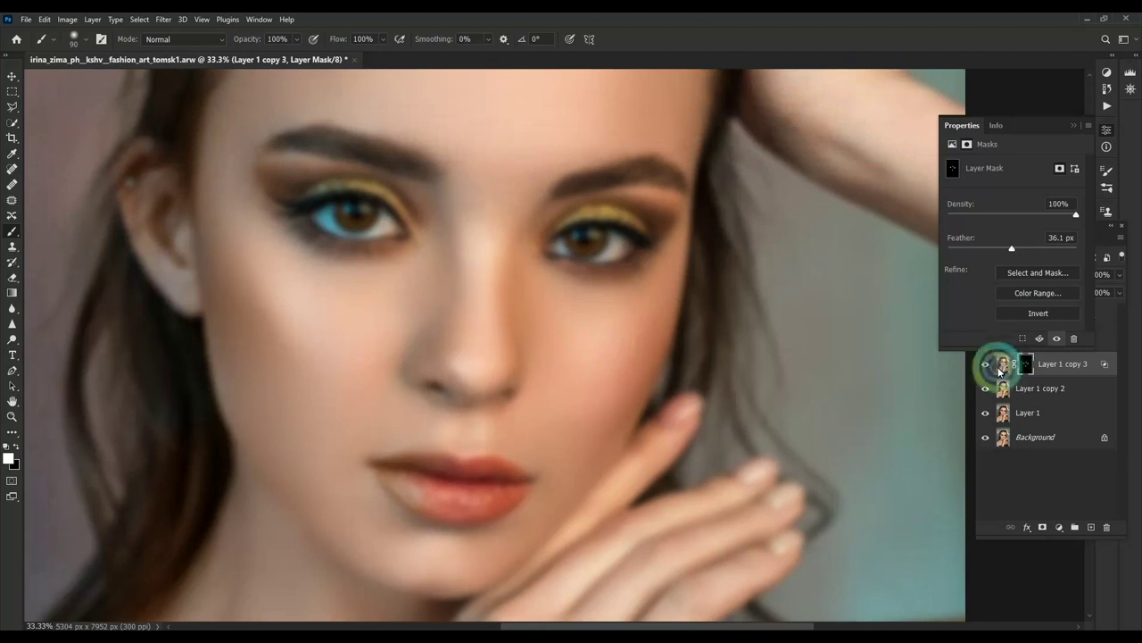
# Step: Show the fine-detail layer, set Fill to 71%, and fade the last stroke to 33%
pyautogui.click(1073, 126)
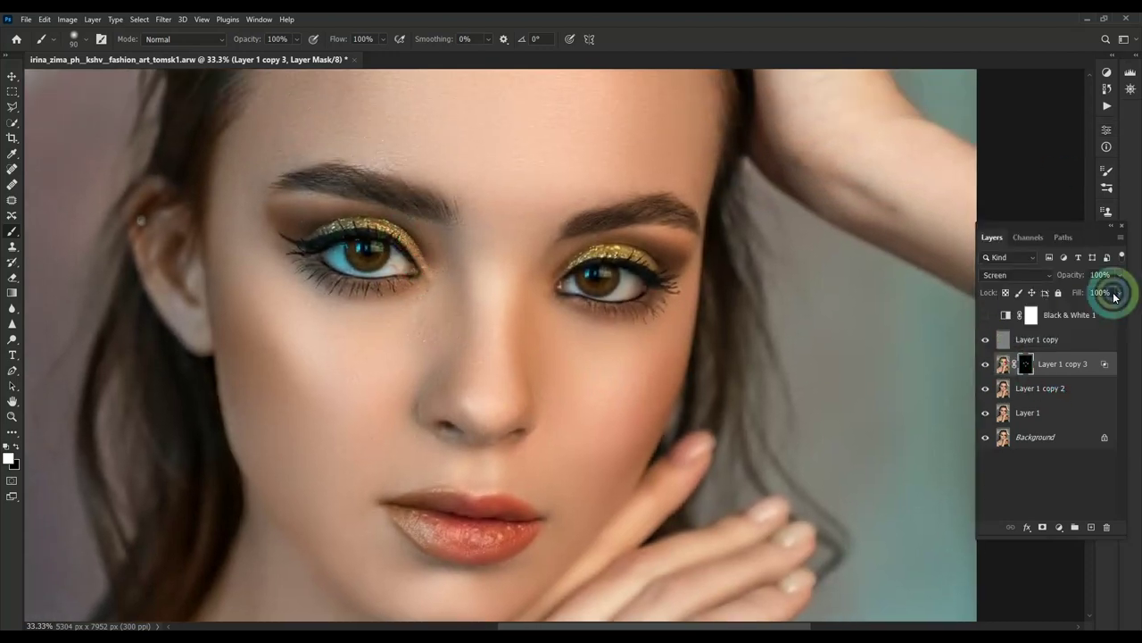
pyautogui.click(1114, 297)
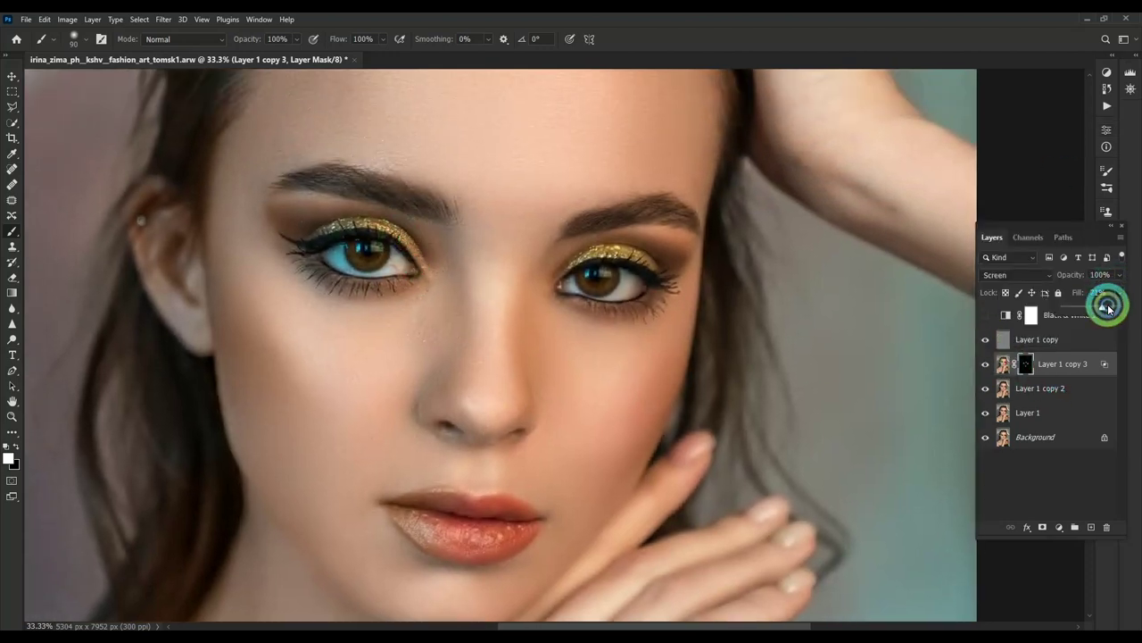
pyautogui.scroll(4, 485, 385)
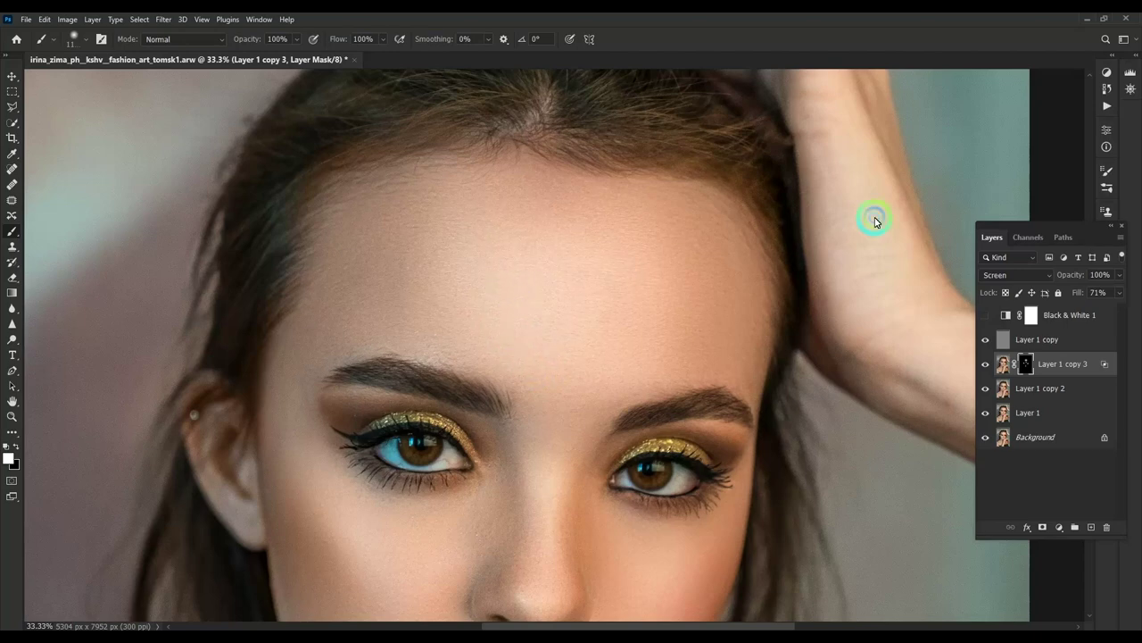
pyautogui.hotkey('ctrl', 'shift', 'f')
pyautogui.click(660, 208)
pyautogui.click(754, 195)
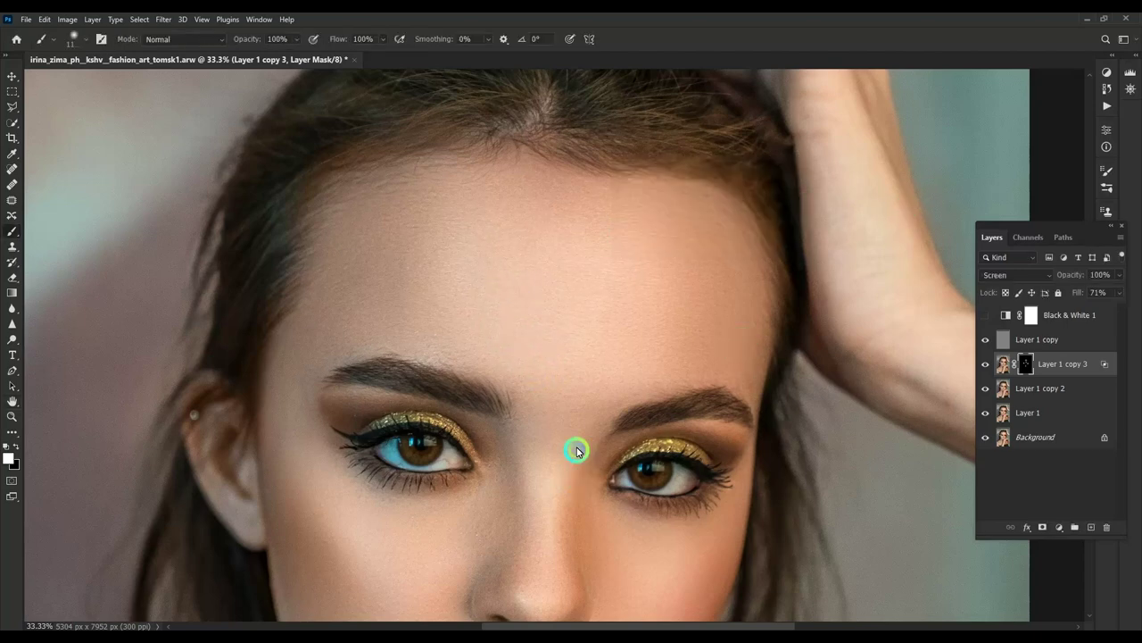
pyautogui.scroll(-8, 535, 433)
pyautogui.scroll(-4, 526, 375)
pyautogui.scroll(-3, 586, 406)
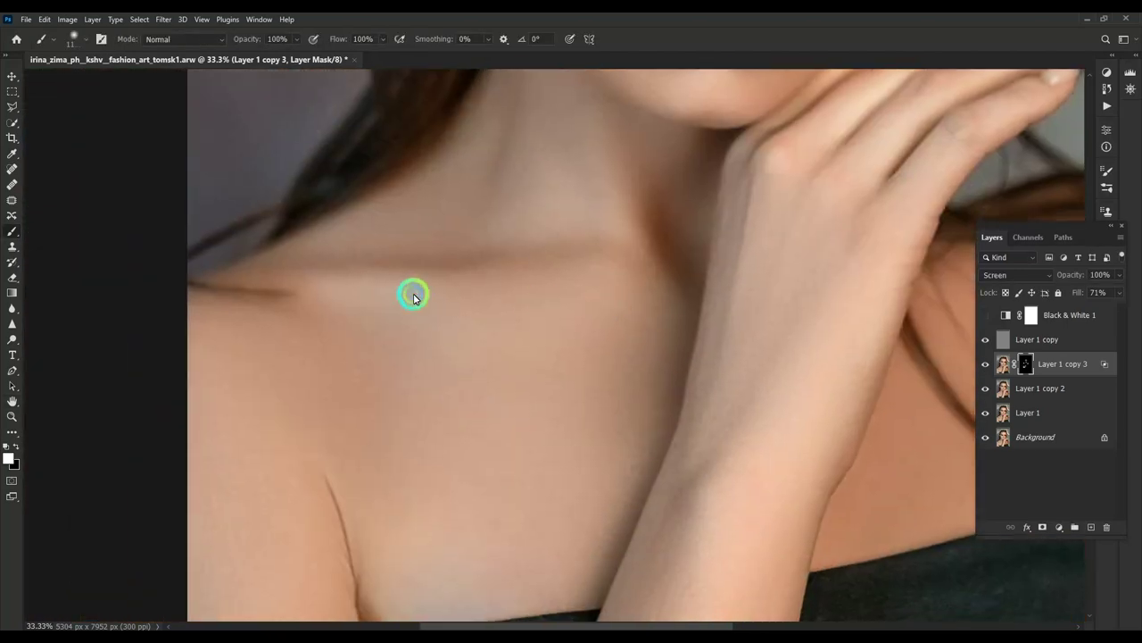
pyautogui.scroll(10, 438, 446)
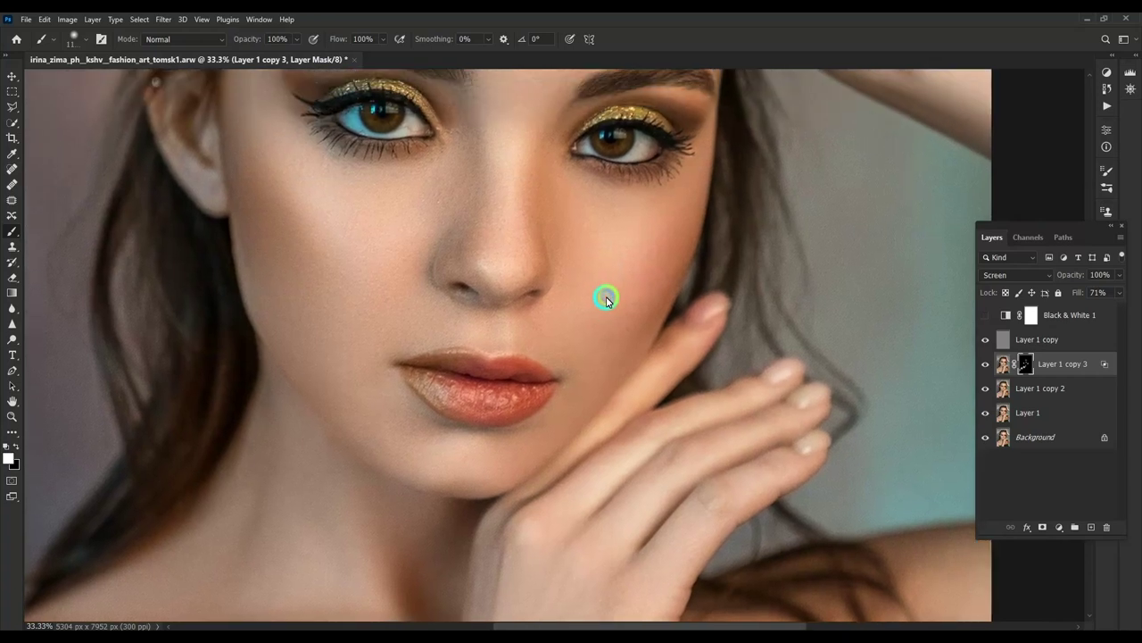
pyautogui.scroll(2, 604, 298)
pyautogui.click(1035, 364)
# Step: Merge the tone layers into Layer 1 copy and duplicate the merged layer
pyautogui.hotkey('ctrl', 'e')
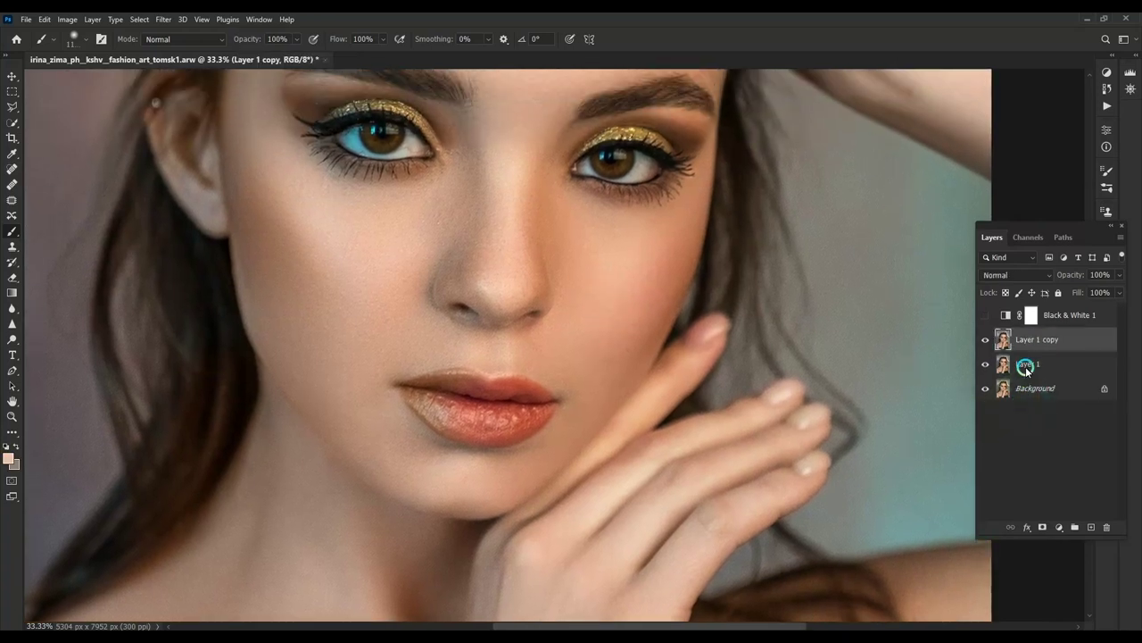
pyautogui.keyDown('shift'); pyautogui.click(989, 339); pyautogui.keyUp('shift')
pyautogui.hotkey('ctrl', 'e')
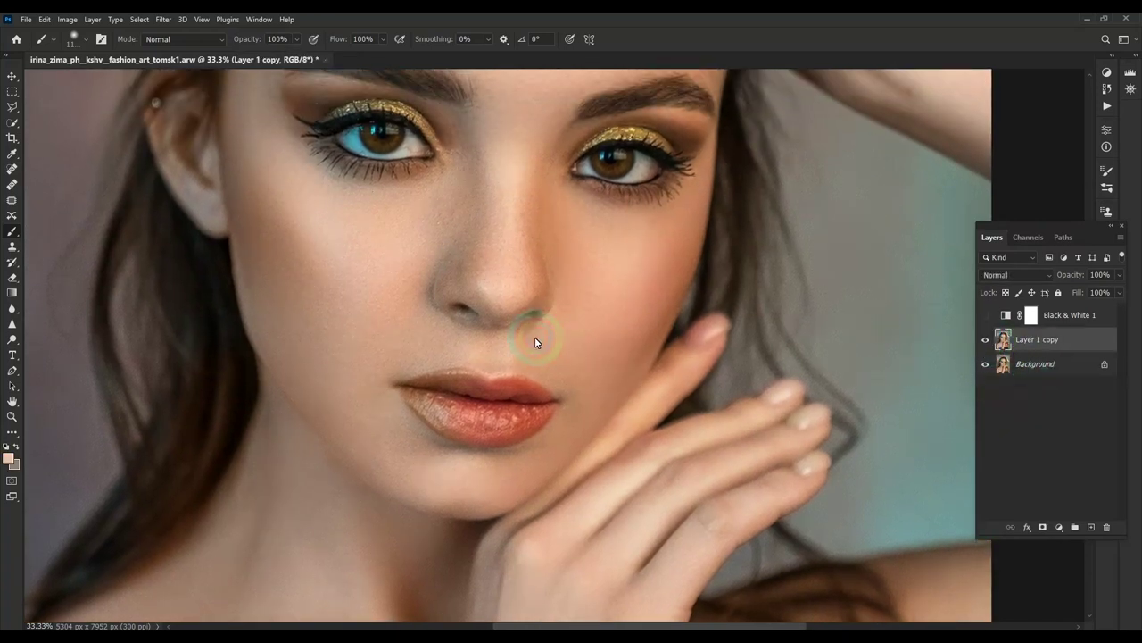
pyautogui.scroll(1, 534, 336)
pyautogui.hotkey('ctrl', 'j')
# Step: Set the copy to Screen, limit it by underlying tones, and hide it behind a black mask
pyautogui.click(1013, 275)
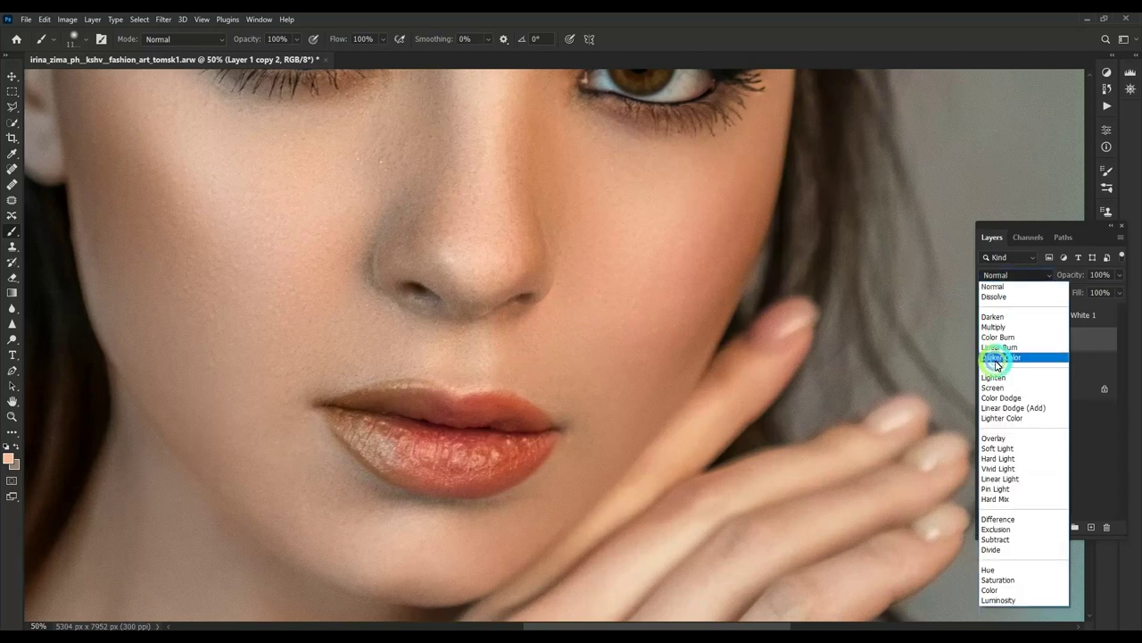
pyautogui.click(989, 384)
pyautogui.rightClick(1053, 339)
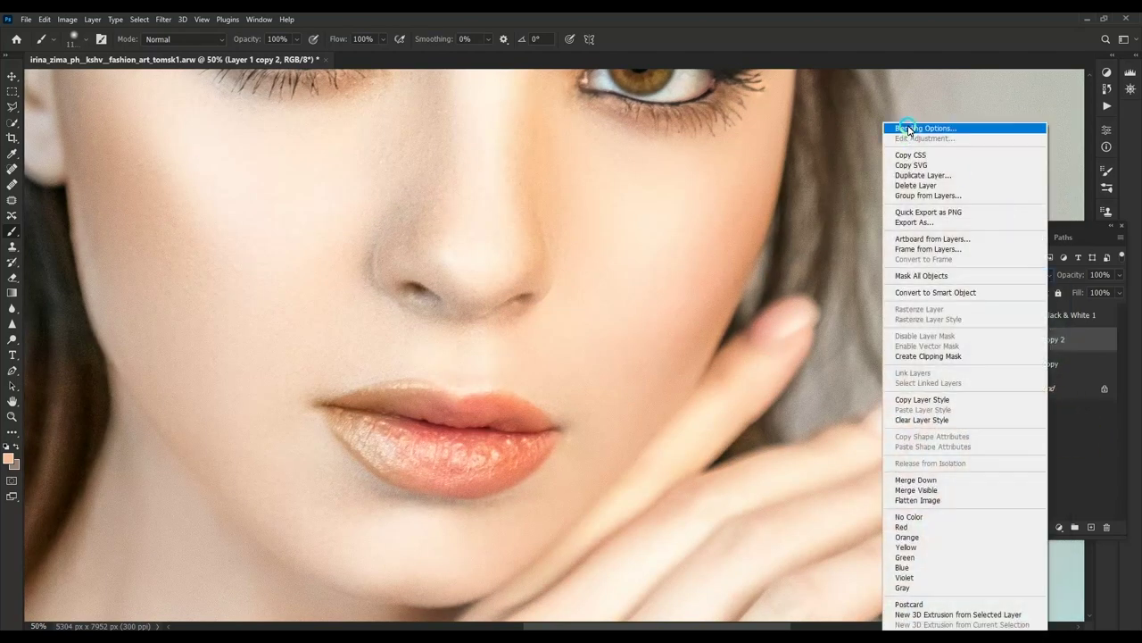
pyautogui.click(919, 125)
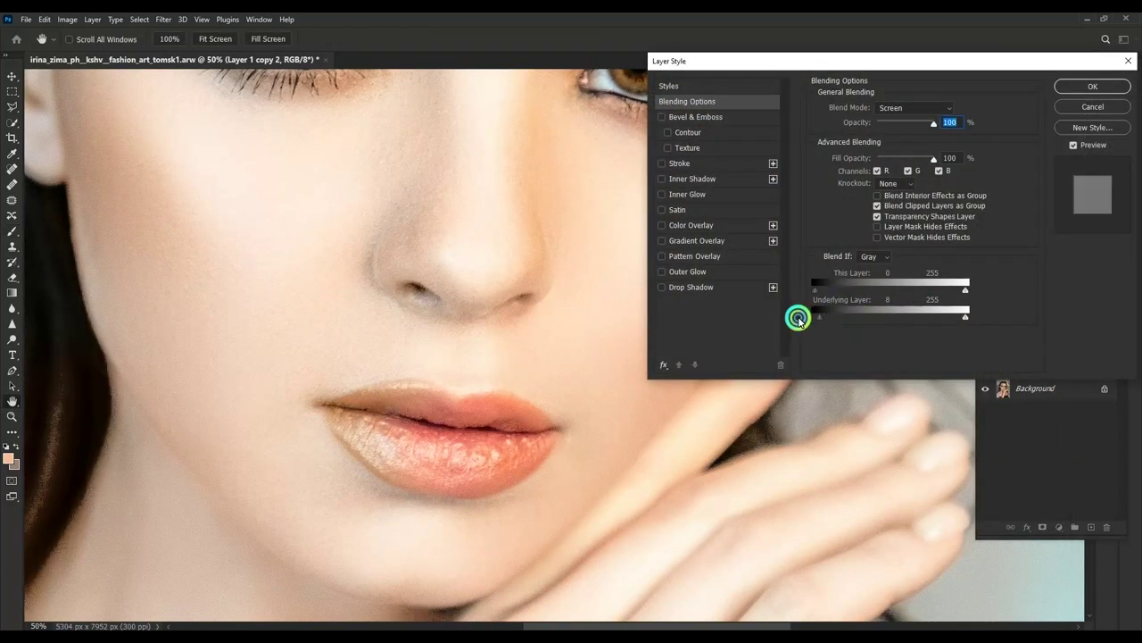
pyautogui.moveTo(815, 317); pyautogui.dragTo(960, 323)
pyautogui.press('Return')
pyautogui.keyDown('alt'); pyautogui.click(1042, 527); pyautogui.keyUp('alt')
pyautogui.press('b')
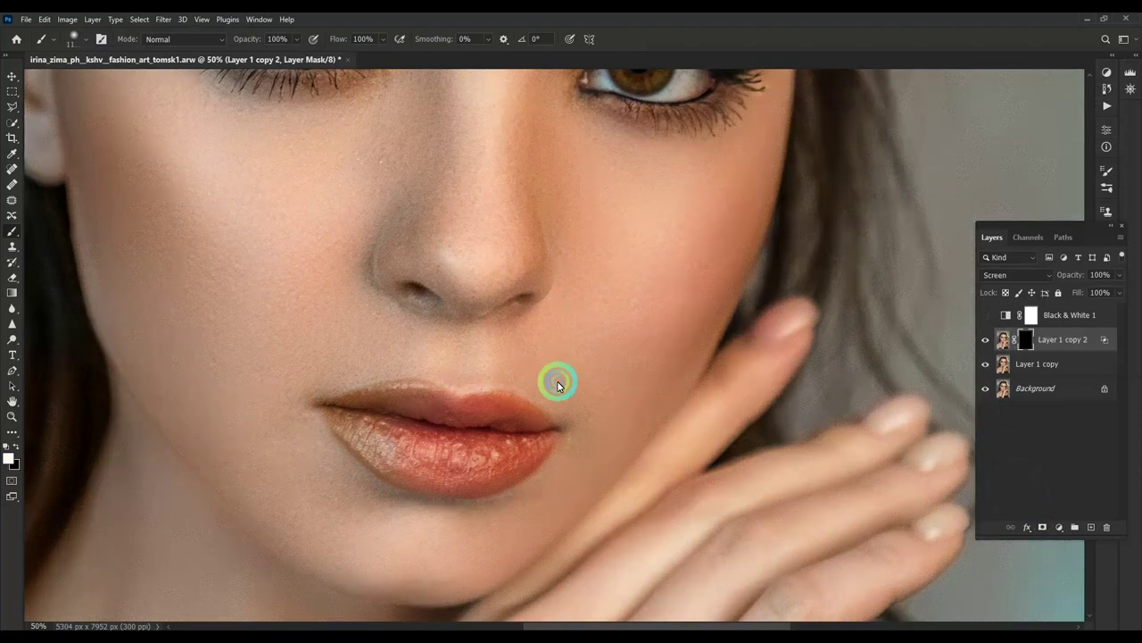
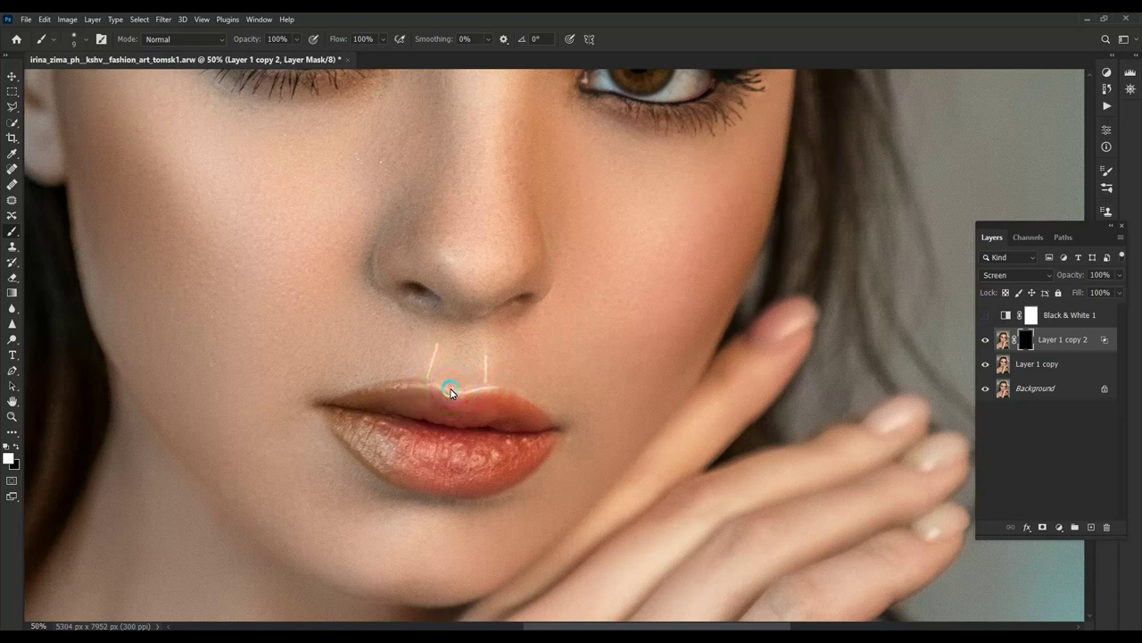
# Step: Feather the Layer 1 copy 2 mask to about 17.6 px to soften the nose and lip highlights
pyautogui.click(1107, 131)
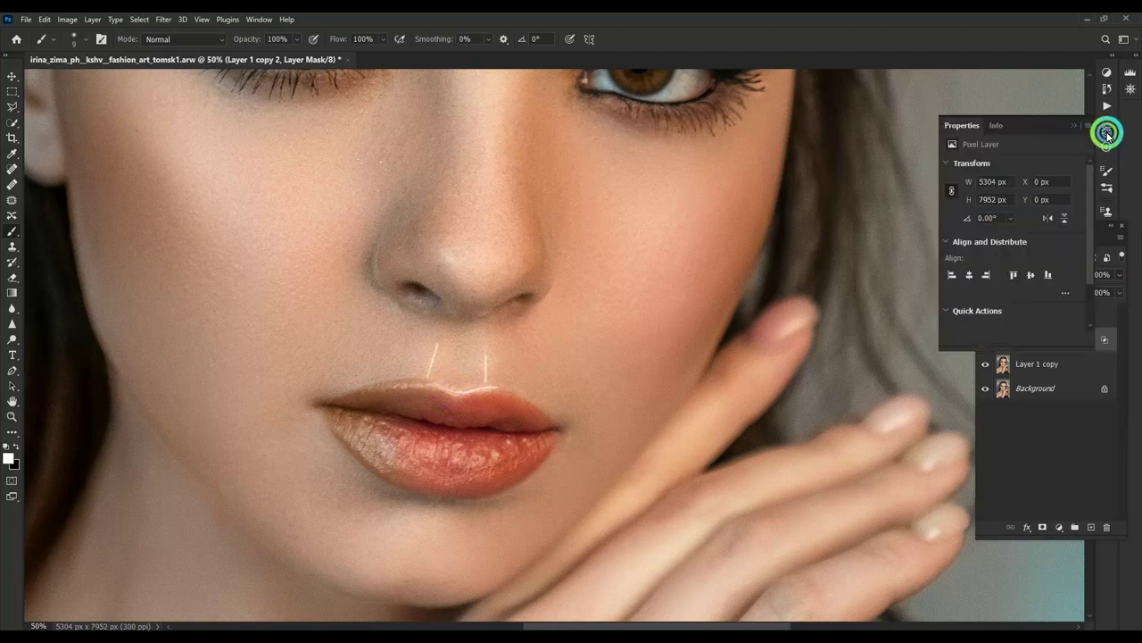
pyautogui.moveTo(981, 249); pyautogui.dragTo(1004, 247)
pyautogui.hotkey('ctrl', '-')
pyautogui.hotkey('ctrl', '-')
pyautogui.hotkey('ctrl', '-')
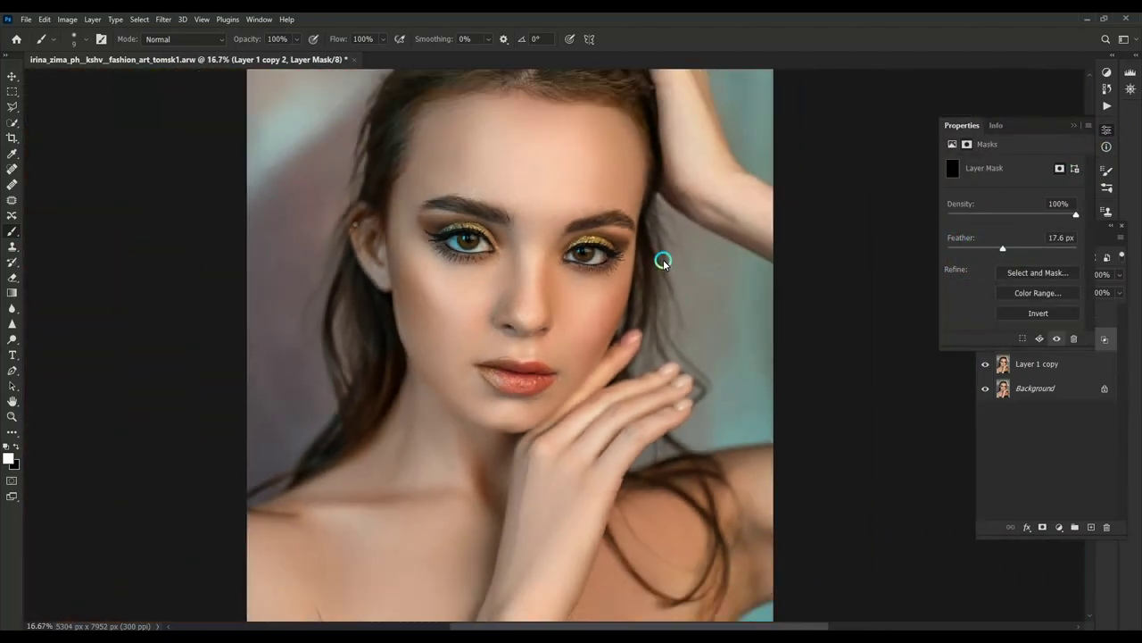
pyautogui.hotkey('ctrl', '+')
pyautogui.hotkey('ctrl', '+')
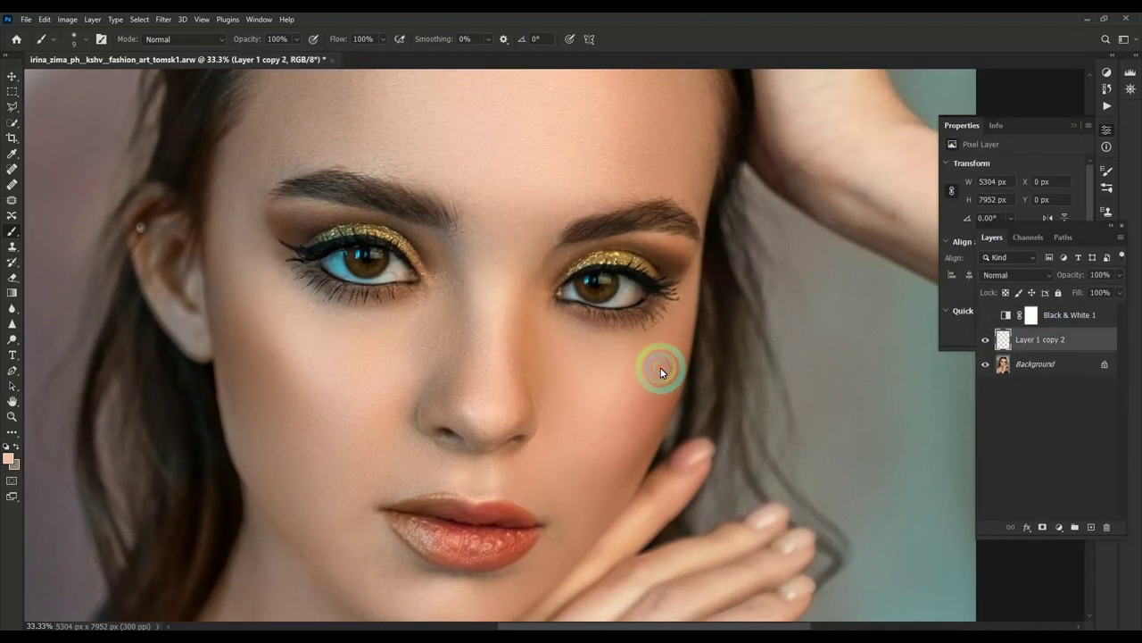
# Step: Set the new copy to Multiply and hide it behind a black layer mask
pyautogui.click(1015, 275)
pyautogui.click(1008, 320)
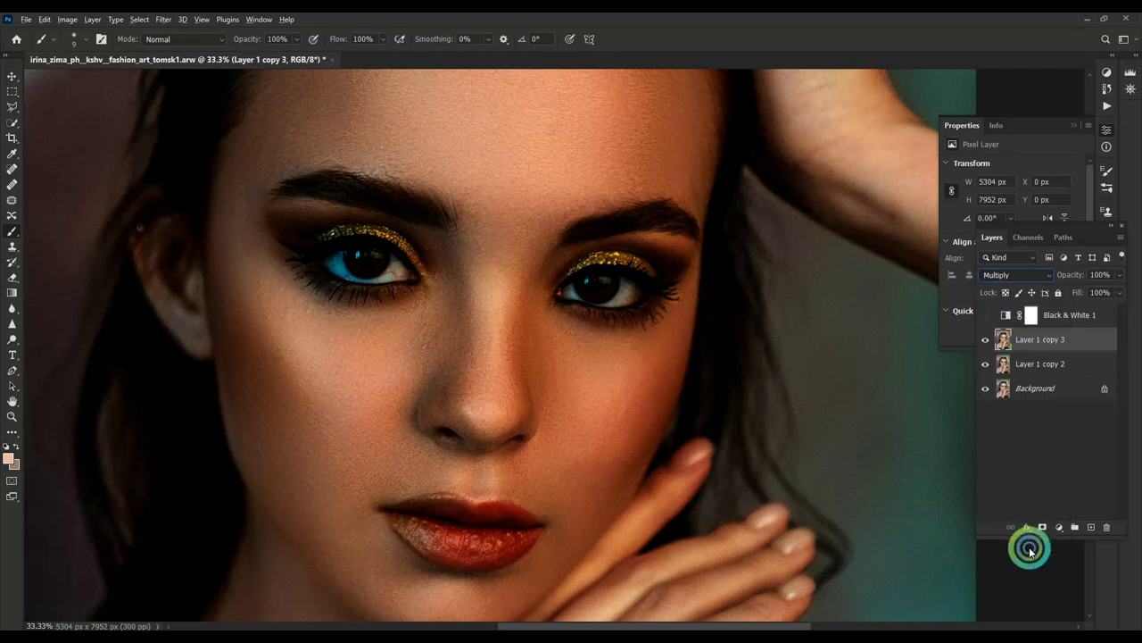
pyautogui.keyDown('alt'); pyautogui.click(1043, 526); pyautogui.keyUp('alt')
pyautogui.scroll(2, 612, 370)
pyautogui.scroll(2, 461, 378)
pyautogui.scroll(2, 398, 391)
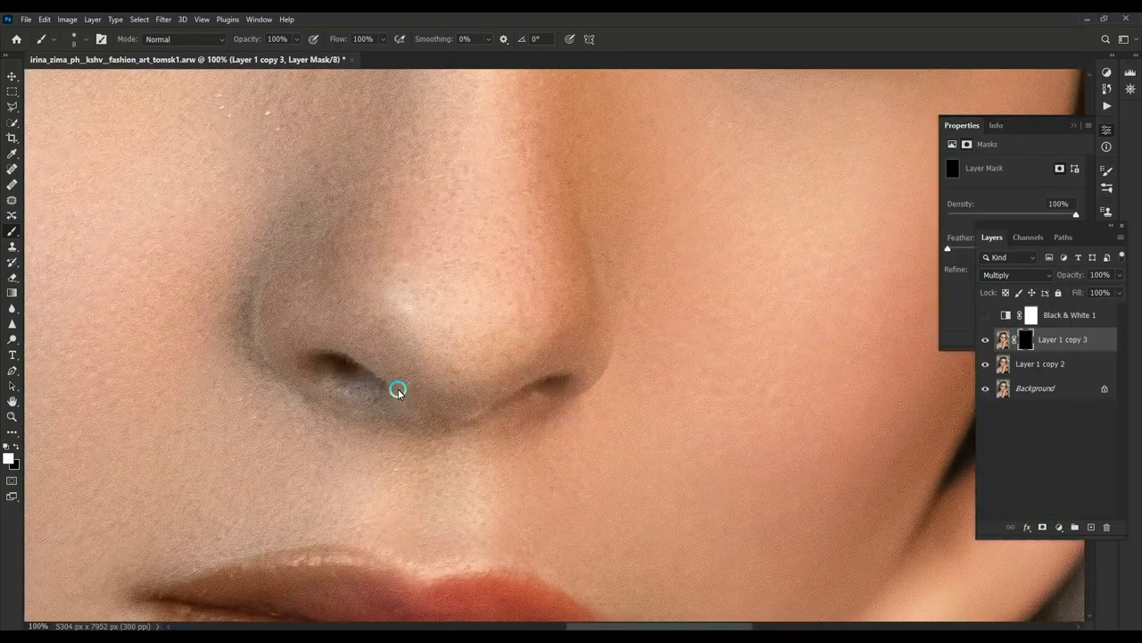
# Step: Paint shadow lines along the nostrils and nose sides, then feather the mask to 29.9 px
pyautogui.moveTo(392, 397); pyautogui.dragTo(398, 405)
pyautogui.click(400, 416)
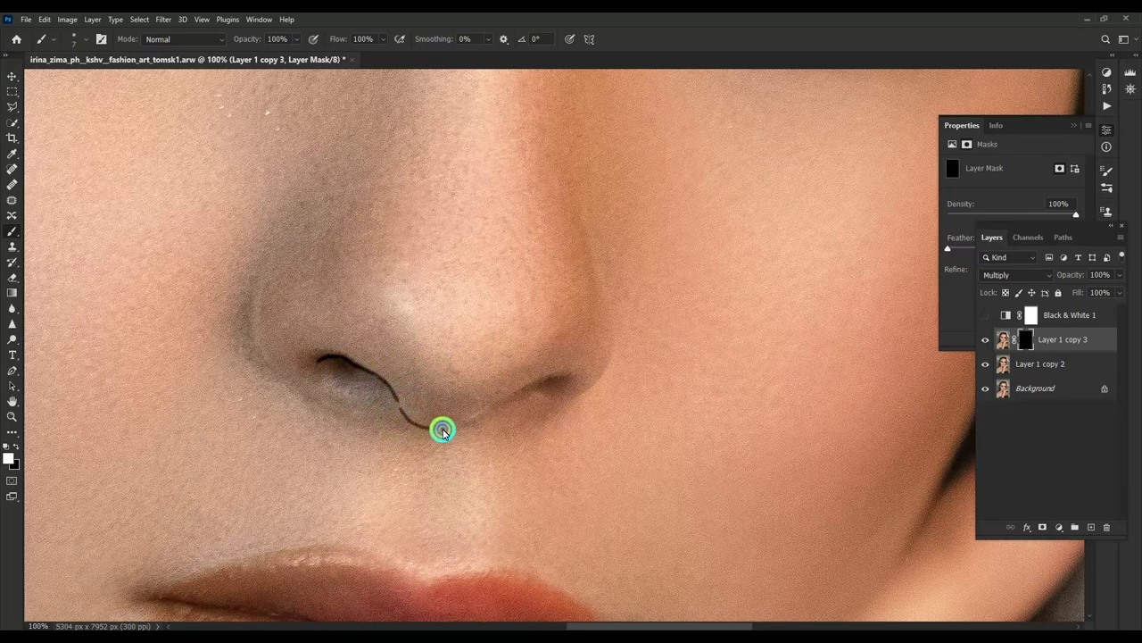
pyautogui.click(350, 414)
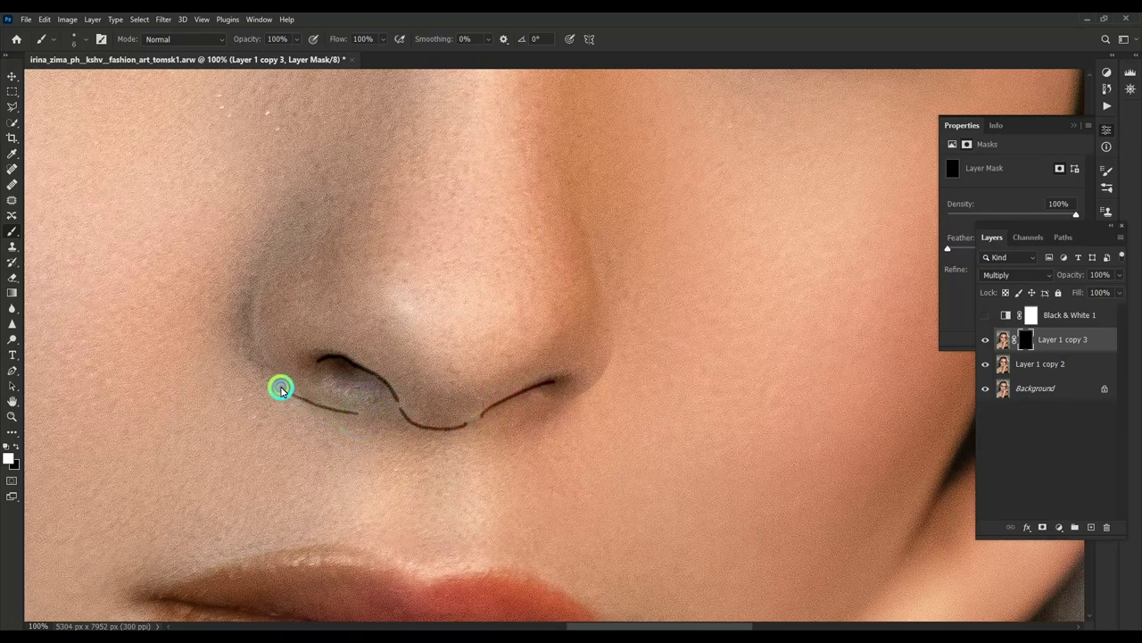
pyautogui.moveTo(271, 254); pyautogui.dragTo(281, 234)
pyautogui.click(522, 427)
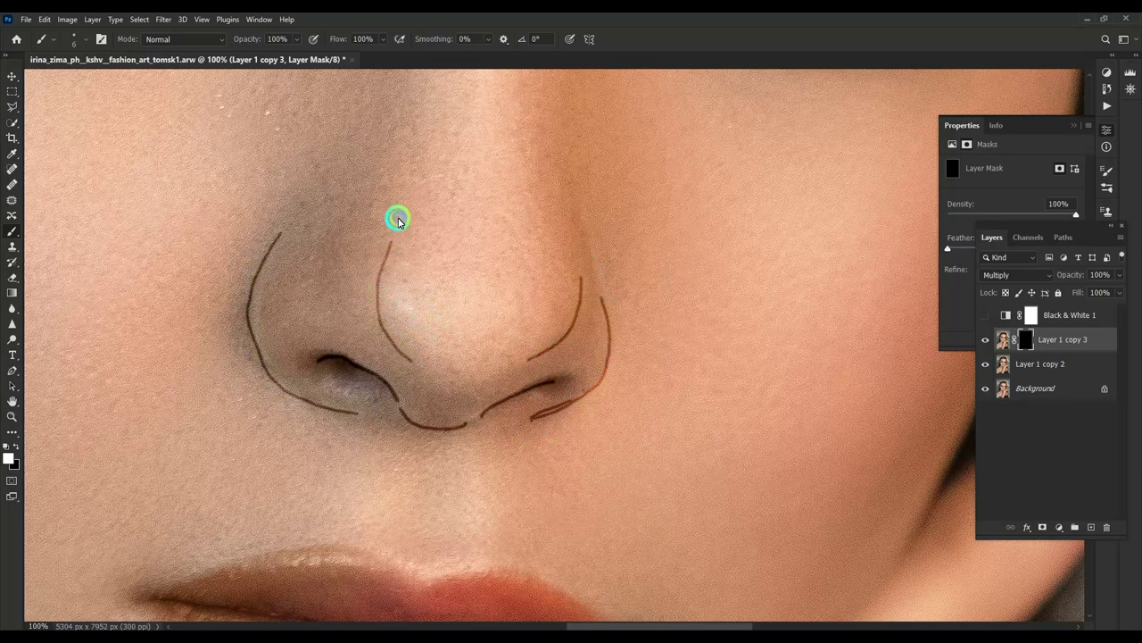
pyautogui.moveTo(949, 248); pyautogui.dragTo(1008, 248)
pyautogui.scroll(-5, 635, 263)
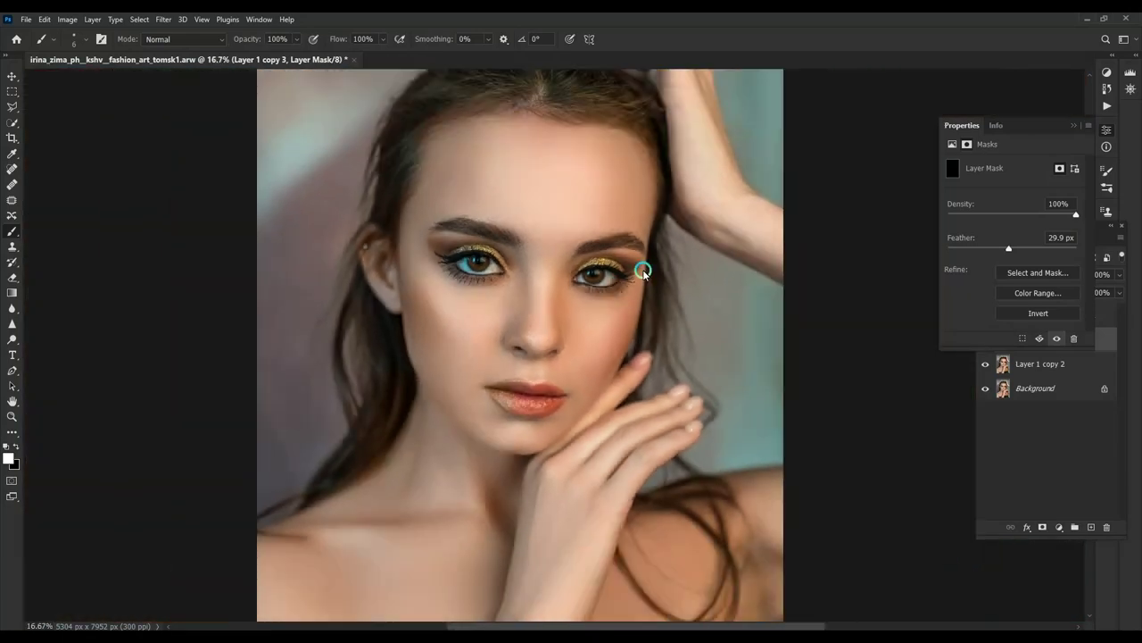
# Step: Delete the Layer 1 copy 2 and Layer 1 copy 3 layers
pyautogui.click(1035, 471)
pyautogui.hotkey('ctrl', '+')
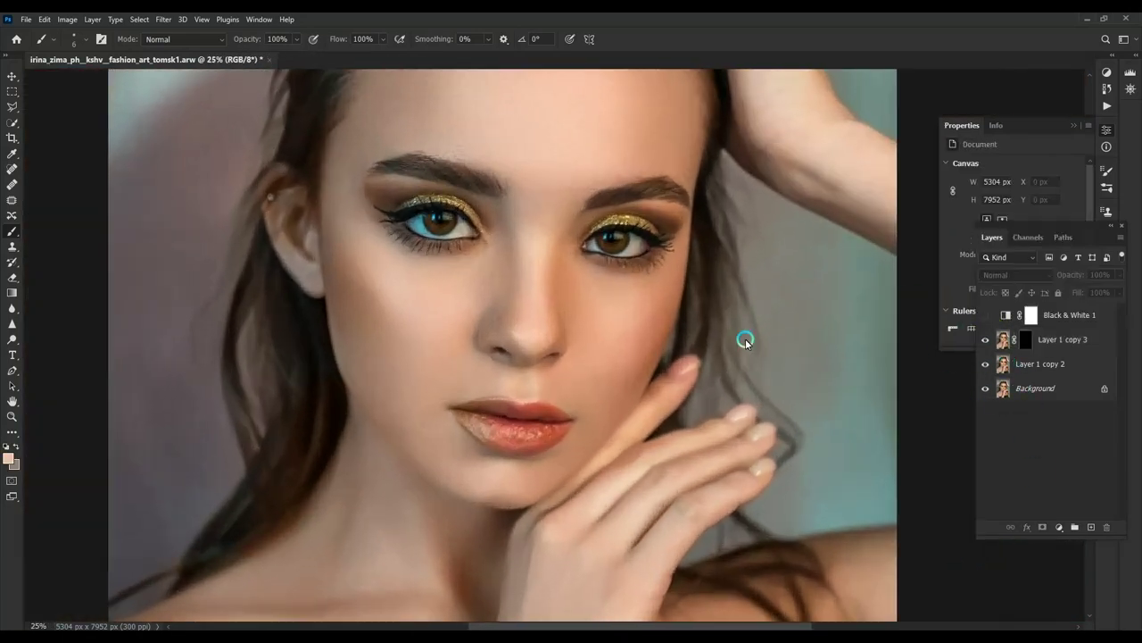
pyautogui.click(1027, 368)
pyautogui.press('Delete')
pyautogui.hotkey('ctrl', '-')
pyautogui.hotkey('ctrl', '-')
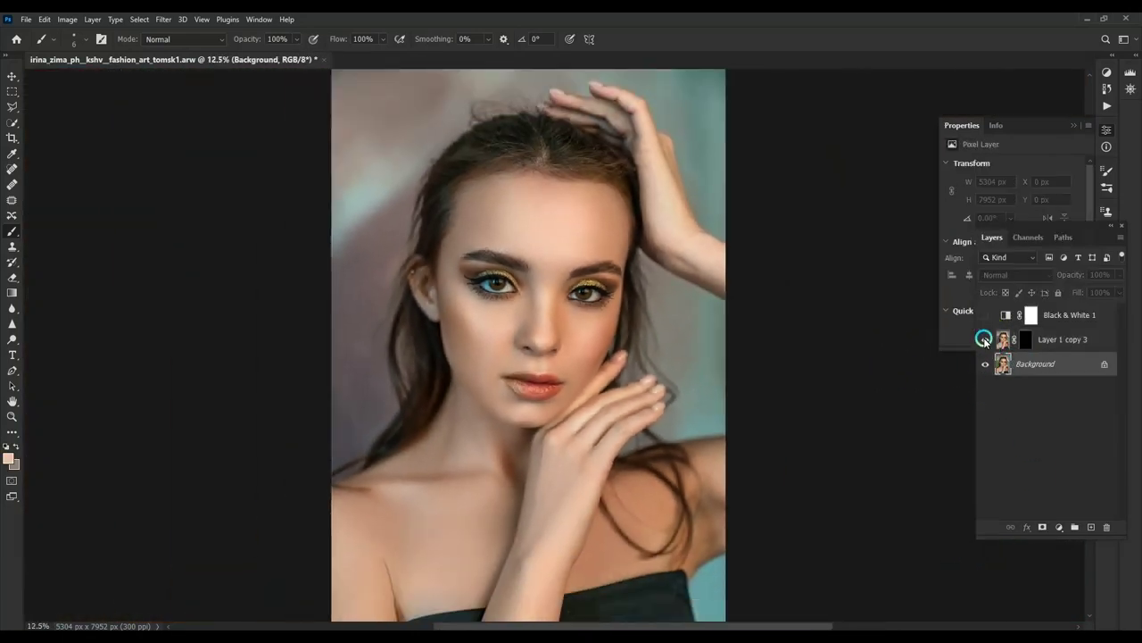
pyautogui.click(1070, 342)
pyautogui.press('Delete')
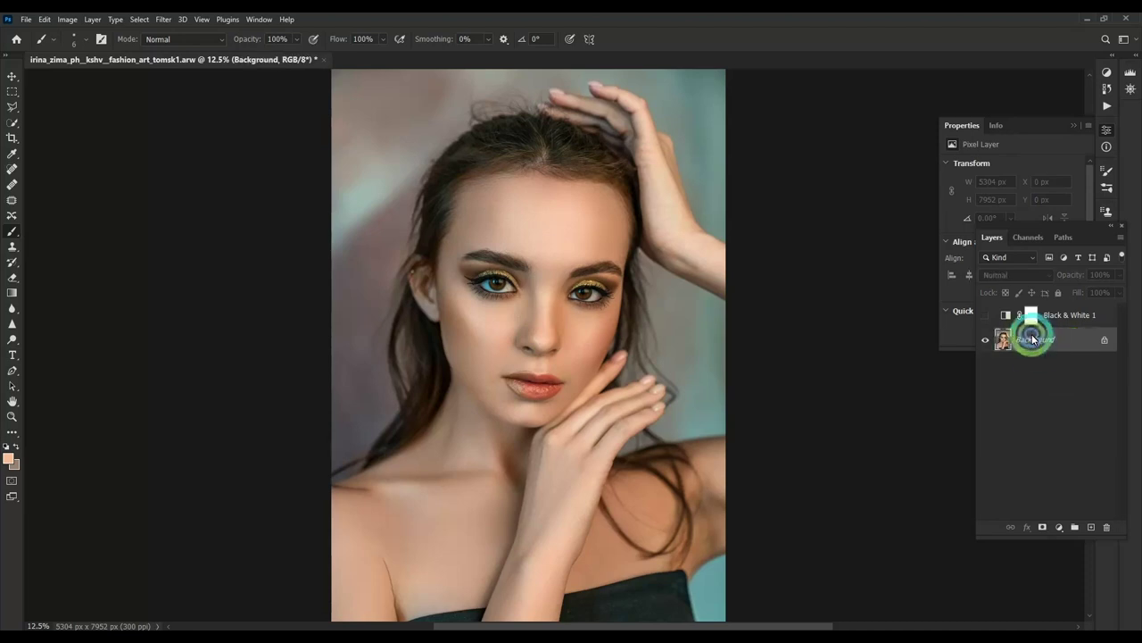
# Step: Revert to the original History snapshot and paste the retouched portrait as Layer 1
pyautogui.click(1020, 173)
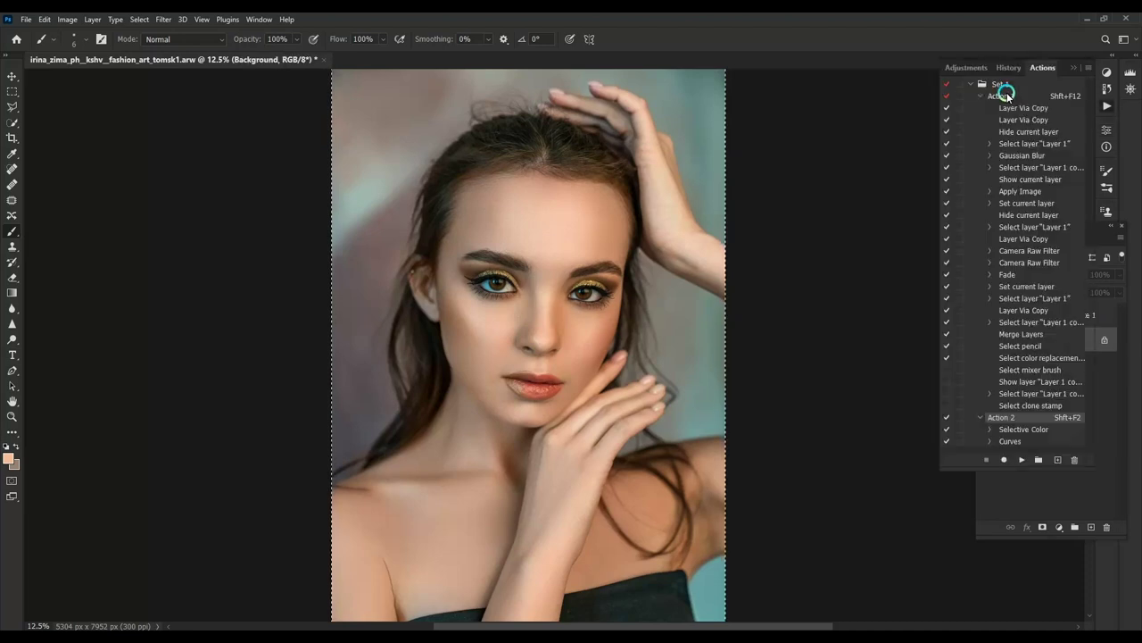
pyautogui.click(1051, 202)
pyautogui.moveTo(1088, 178); pyautogui.dragTo(1092, 78)
pyautogui.click(1026, 90)
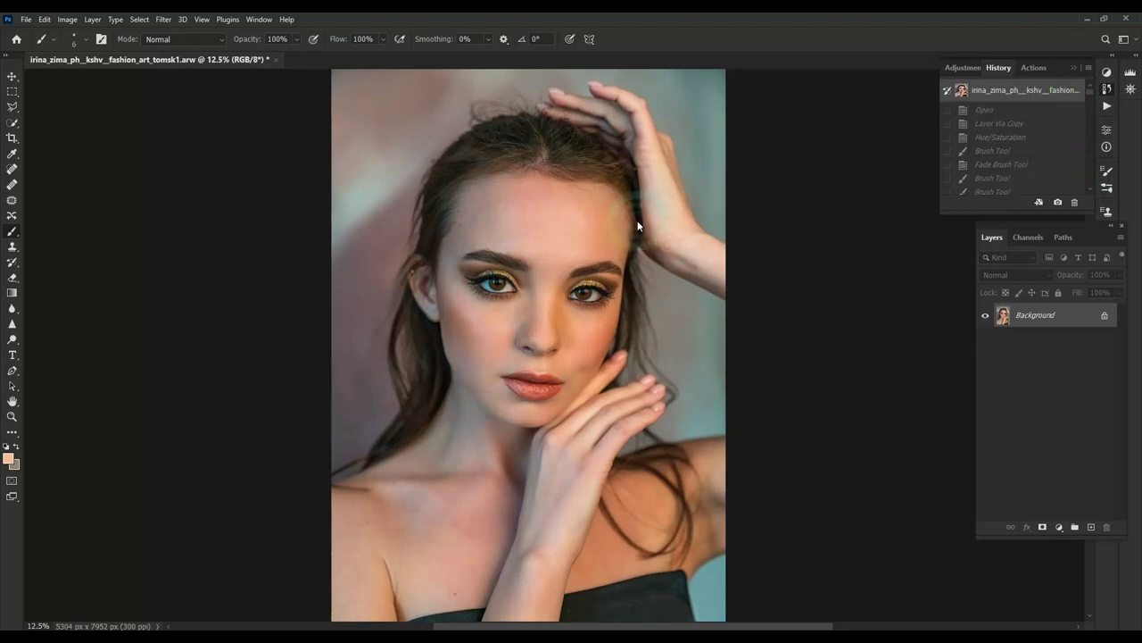
pyautogui.hotkey('ctrl', 'v')
# Step: Toggle Layer 1's visibility on and off to compare before and after
pyautogui.click(985, 318)
pyautogui.click(985, 317)
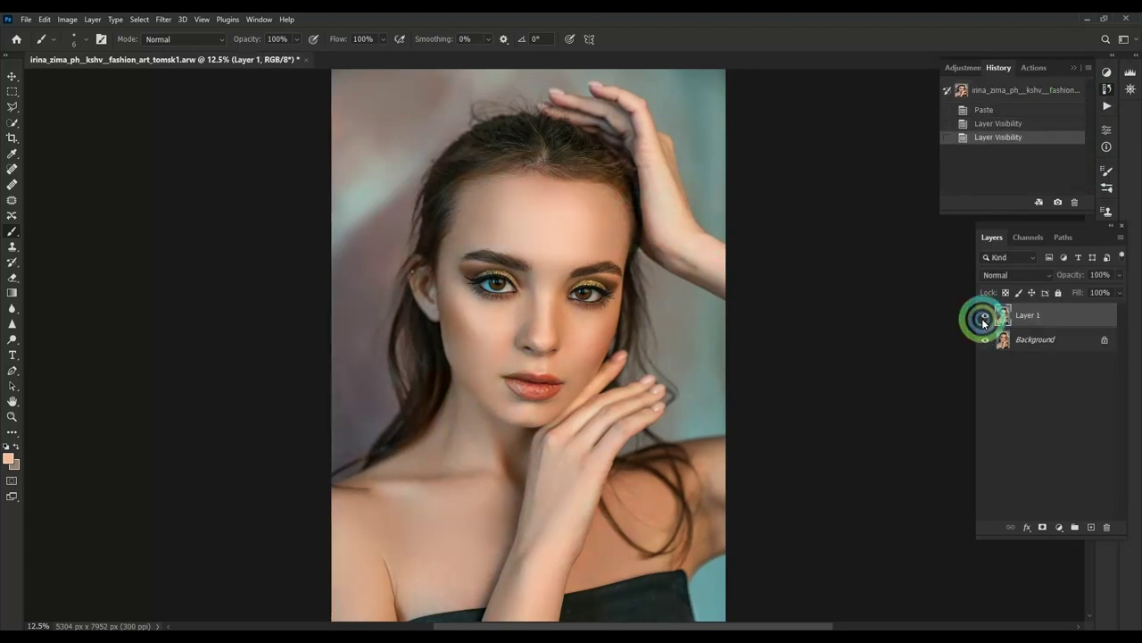
pyautogui.click(984, 318)
pyautogui.click(984, 318)
pyautogui.scroll(1, 625, 384)
pyautogui.scroll(1, 485, 250)
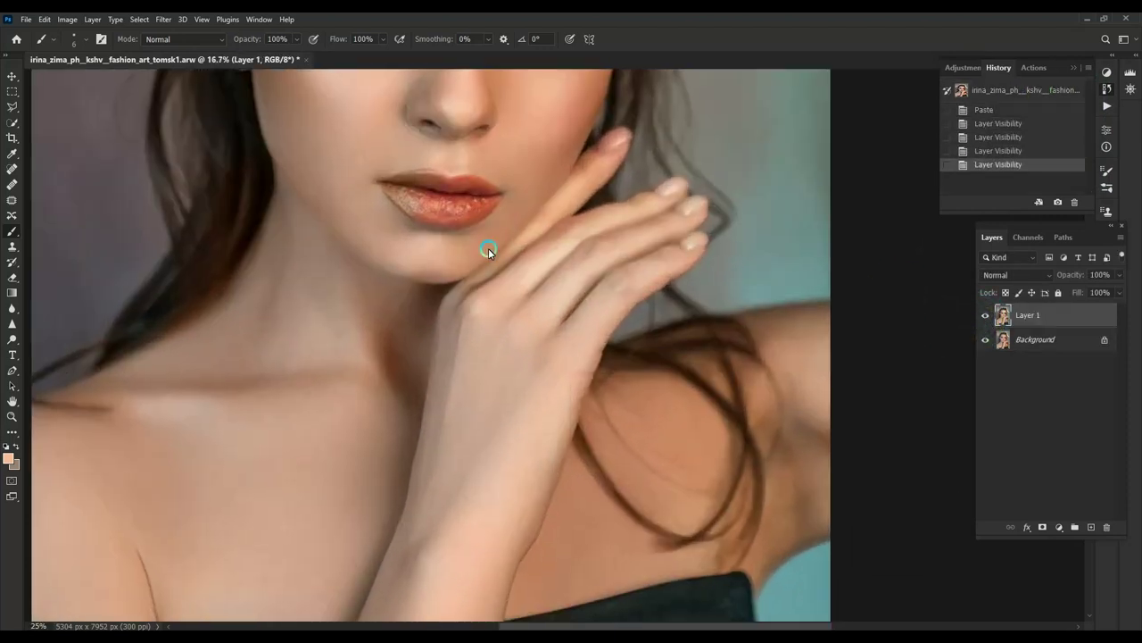
pyautogui.scroll(1, 449, 230)
pyautogui.scroll(2, 500, 365)
# Step: Outline the lips with the Lasso, refining the upper lip and corners
pyautogui.scroll(1, 451, 350)
pyautogui.press('l')
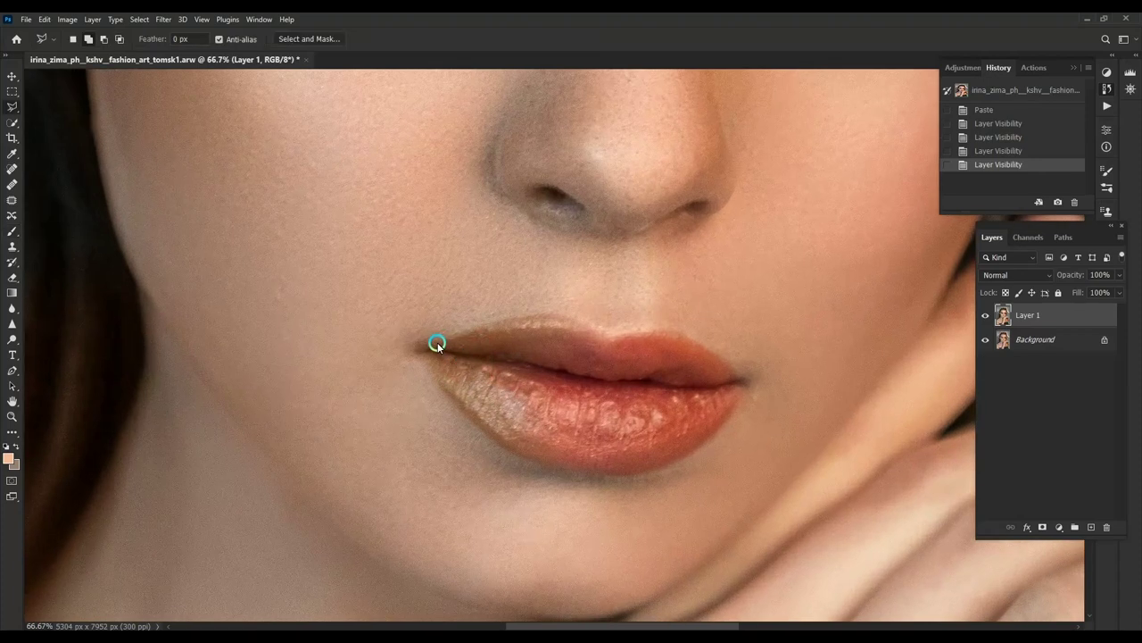
pyautogui.scroll(1, 427, 348)
pyautogui.scroll(1, 383, 352)
pyautogui.moveTo(353, 348); pyautogui.dragTo(479, 312)
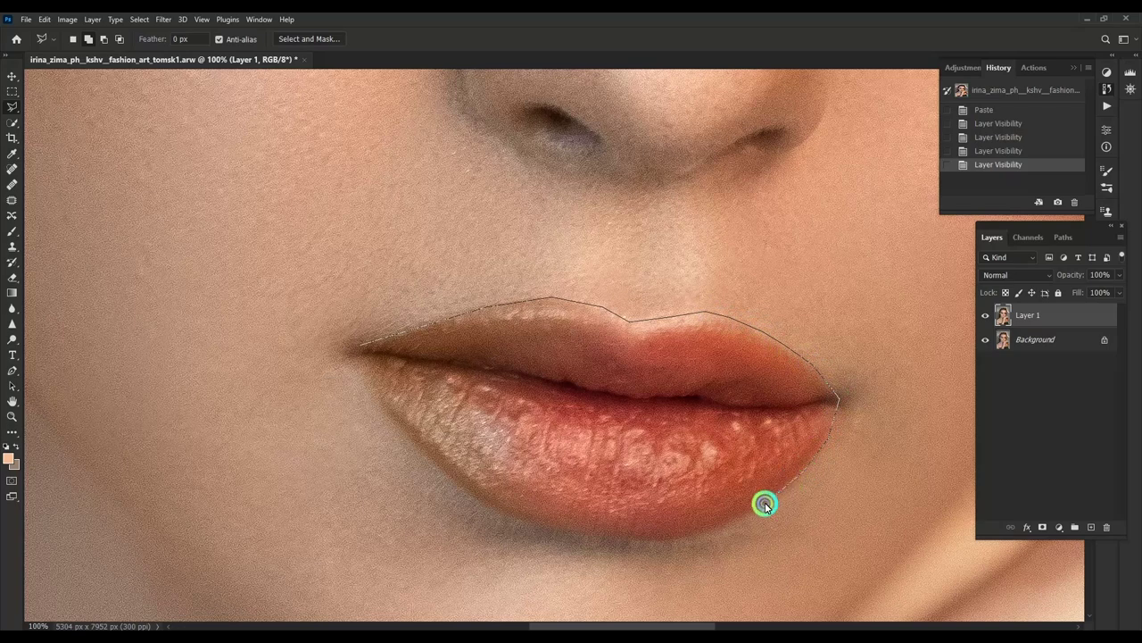
pyautogui.moveTo(765, 505)
pyautogui.mouseDown()
pyautogui.moveTo(697, 536)
pyautogui.moveTo(604, 541)
pyautogui.moveTo(557, 528)
pyautogui.mouseUp()
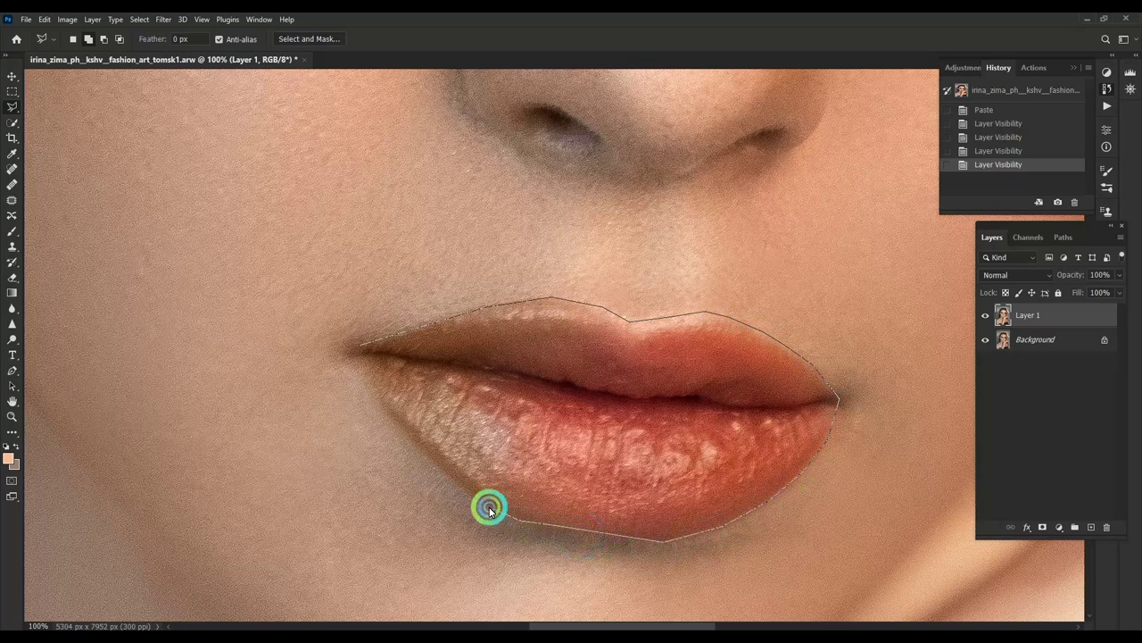
pyautogui.moveTo(489, 507); pyautogui.dragTo(482, 499)
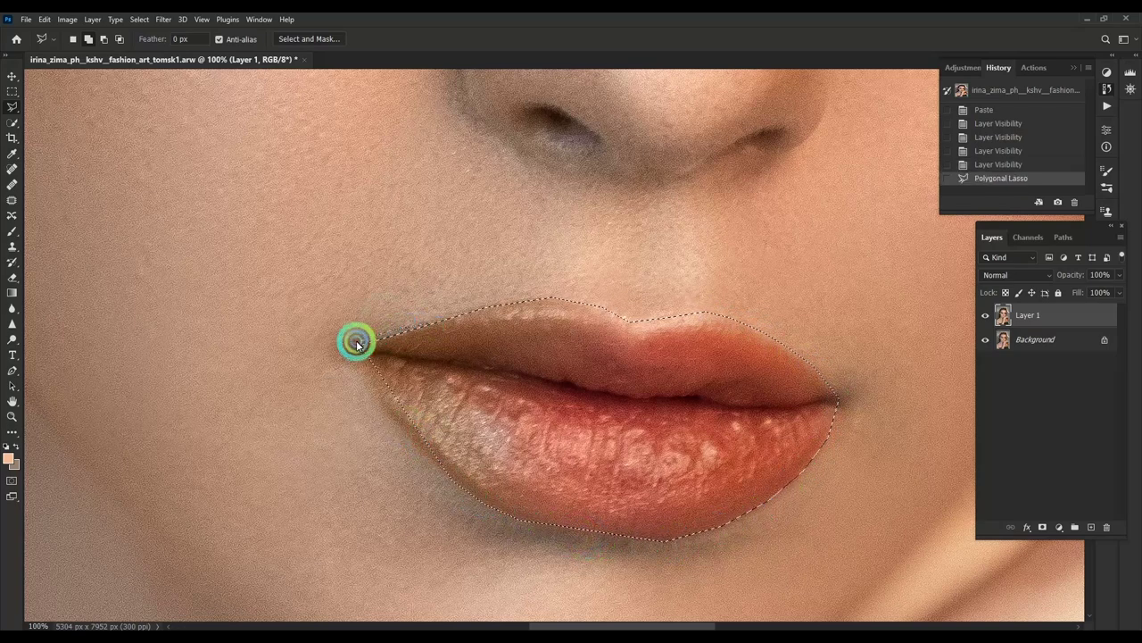
pyautogui.doubleClick(601, 399)
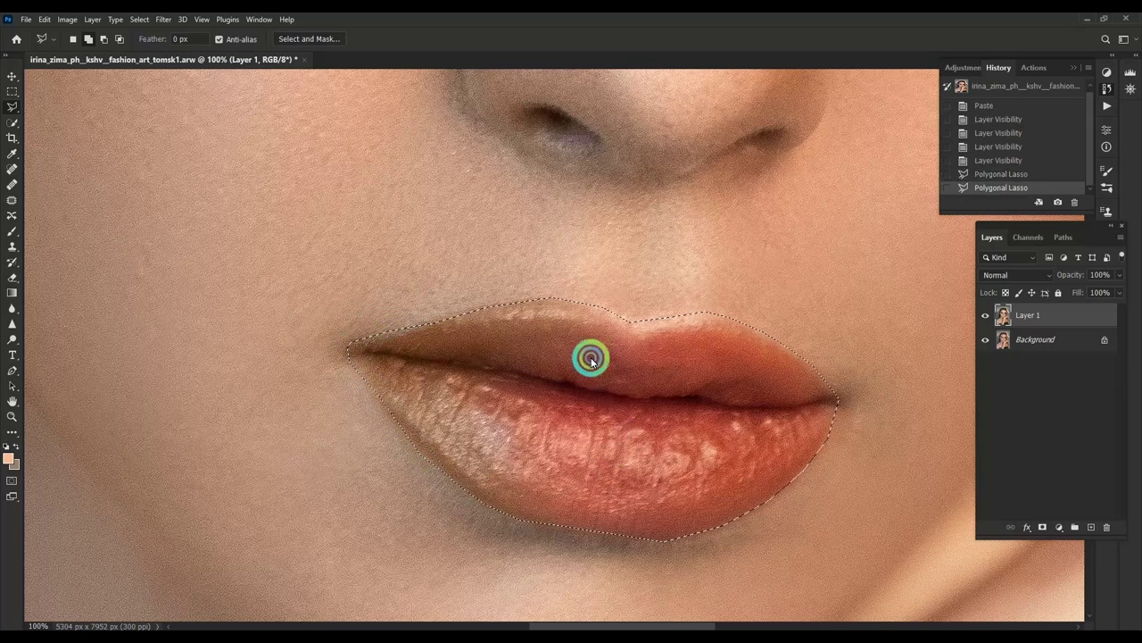
pyautogui.click(506, 307)
pyautogui.click(426, 401)
pyautogui.doubleClick(463, 334)
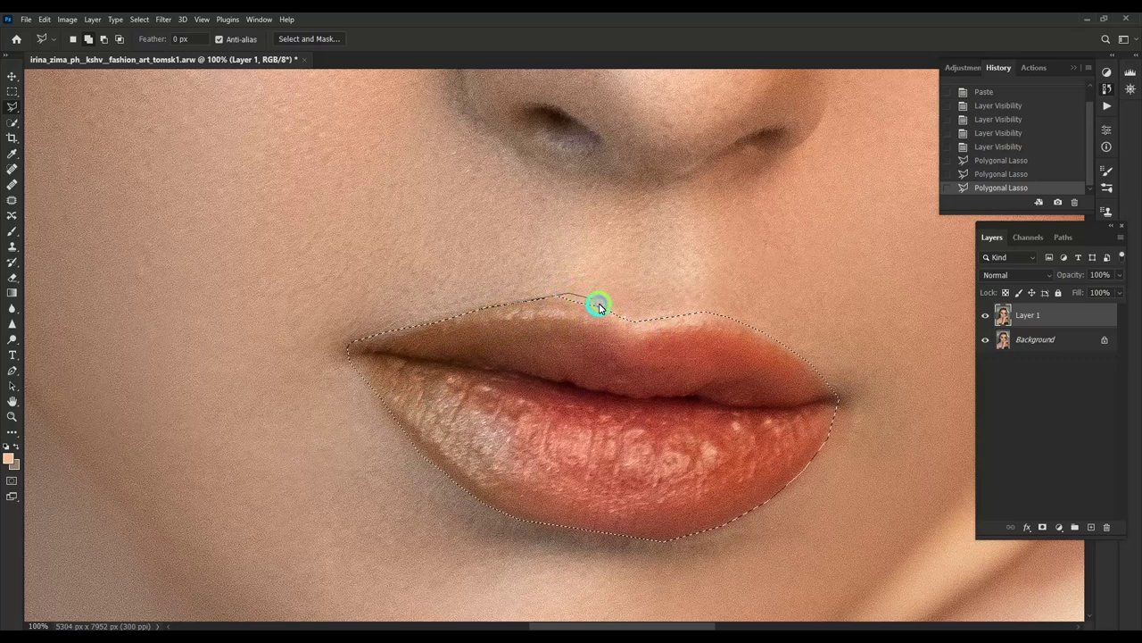
pyautogui.doubleClick(609, 396)
pyautogui.hotkey('ctrl', '-')
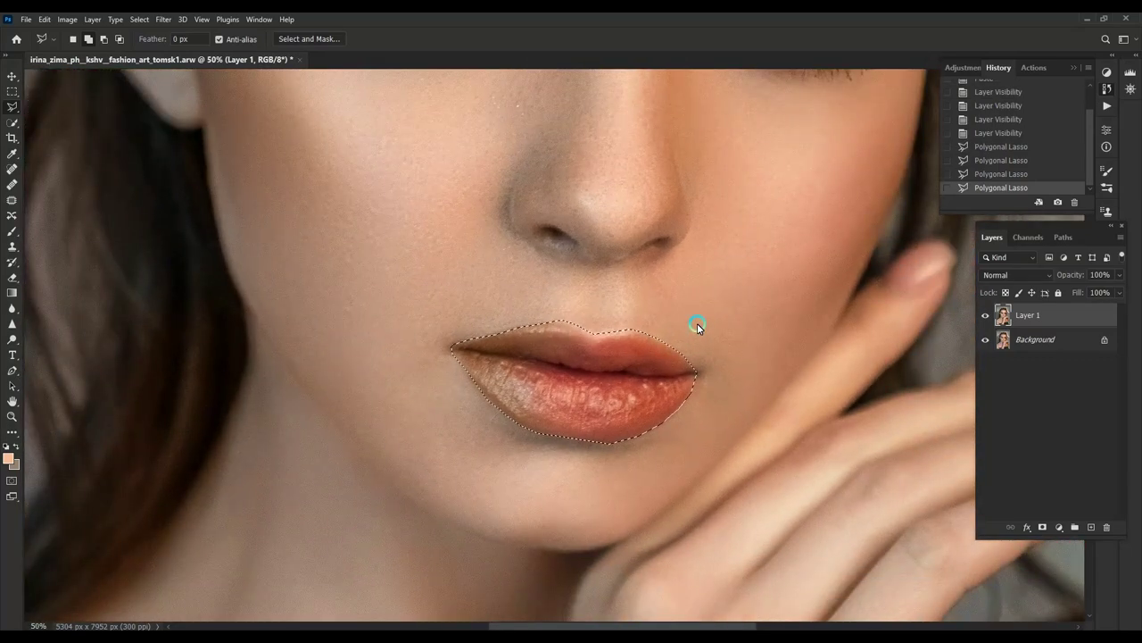
# Step: Feather the lip selection and contract it by 3 pixels
pyautogui.hotkey('shift', 'F6')
pyautogui.press('Return')
pyautogui.hotkey('alt', 's')
pyautogui.press('m')
pyautogui.press('c')
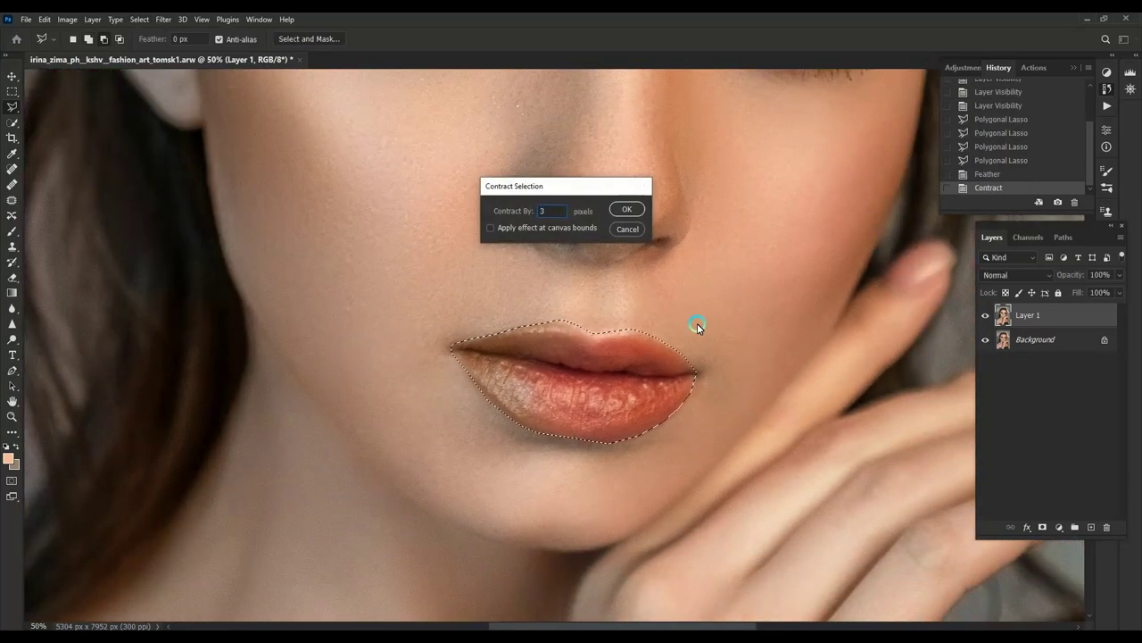
pyautogui.press('Return')
# Step: Colorize the copied lips a red-orange hue with Hue/Saturation and fade the change
pyautogui.hotkey('ctrl', 'u')
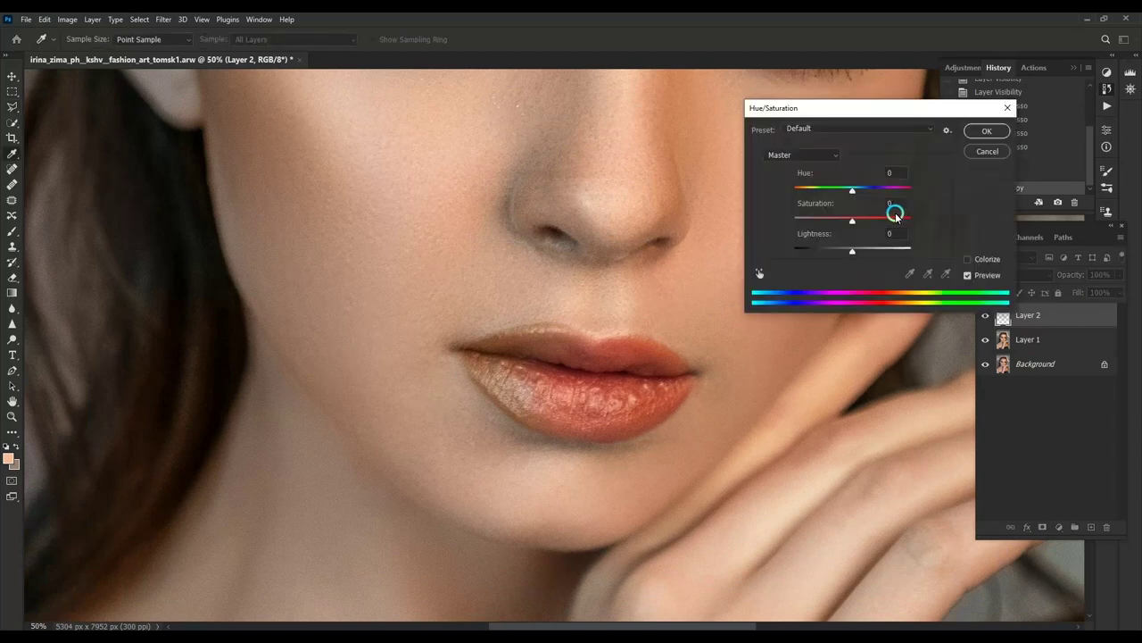
pyautogui.click(972, 257)
pyautogui.moveTo(897, 222); pyautogui.dragTo(869, 218)
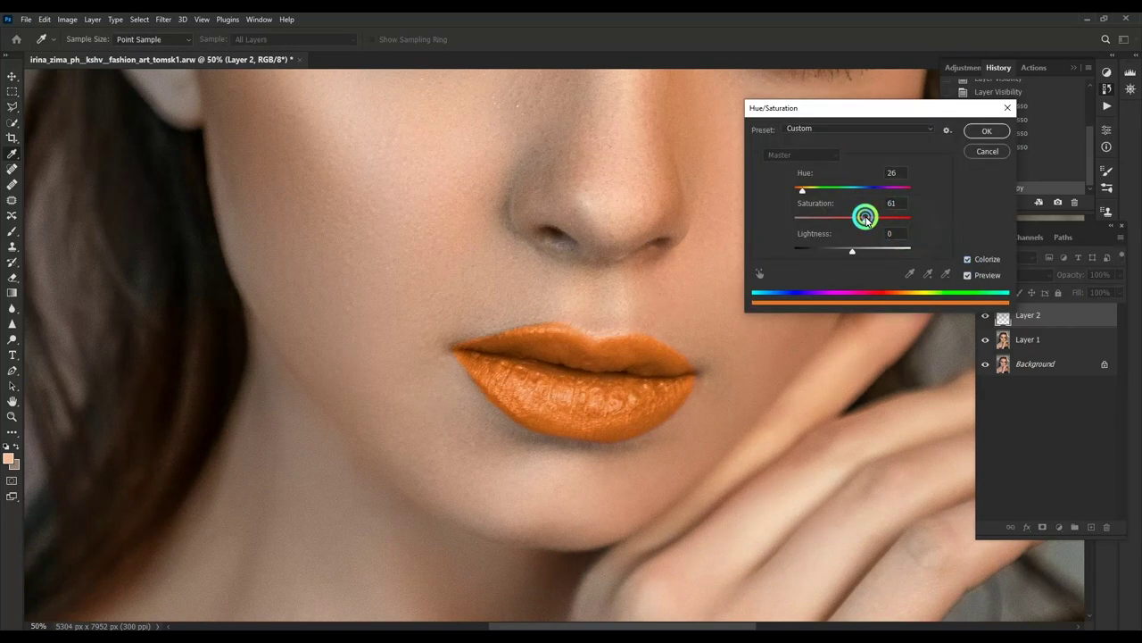
pyautogui.moveTo(803, 190); pyautogui.dragTo(800, 189)
pyautogui.click(982, 130)
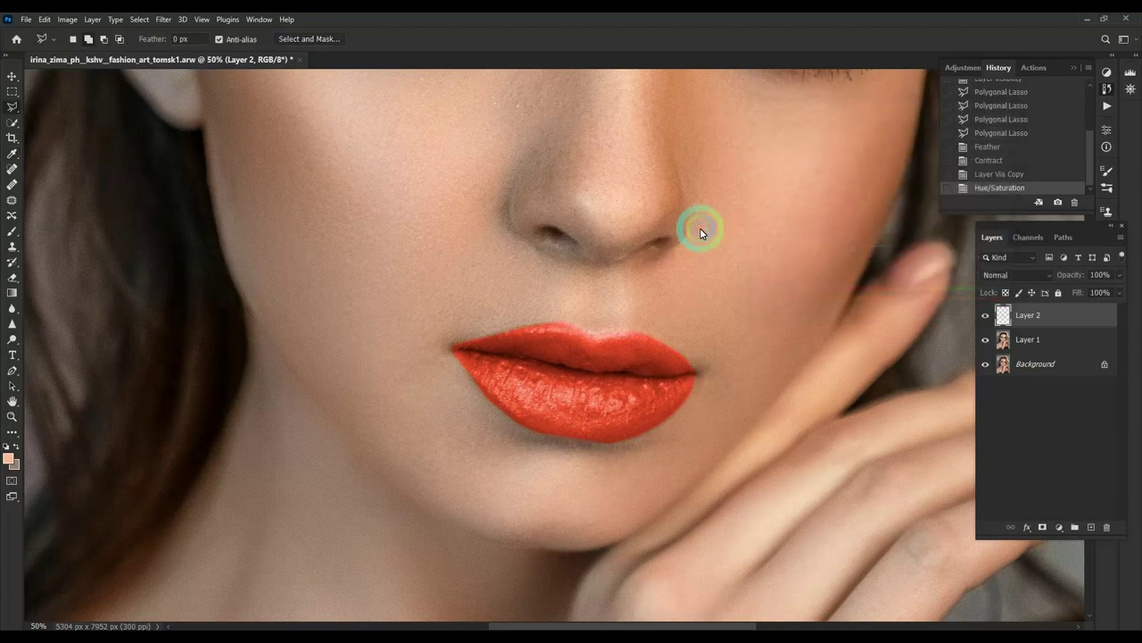
pyautogui.hotkey('ctrl', 'shift', 'f')
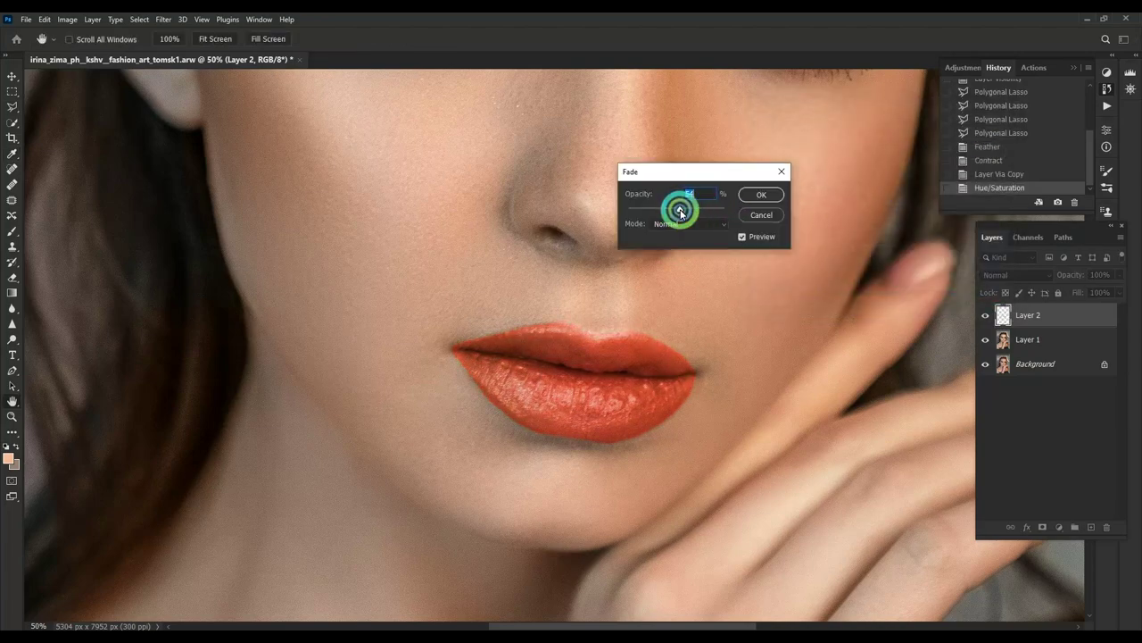
pyautogui.click(759, 194)
pyautogui.scroll(-4, 702, 304)
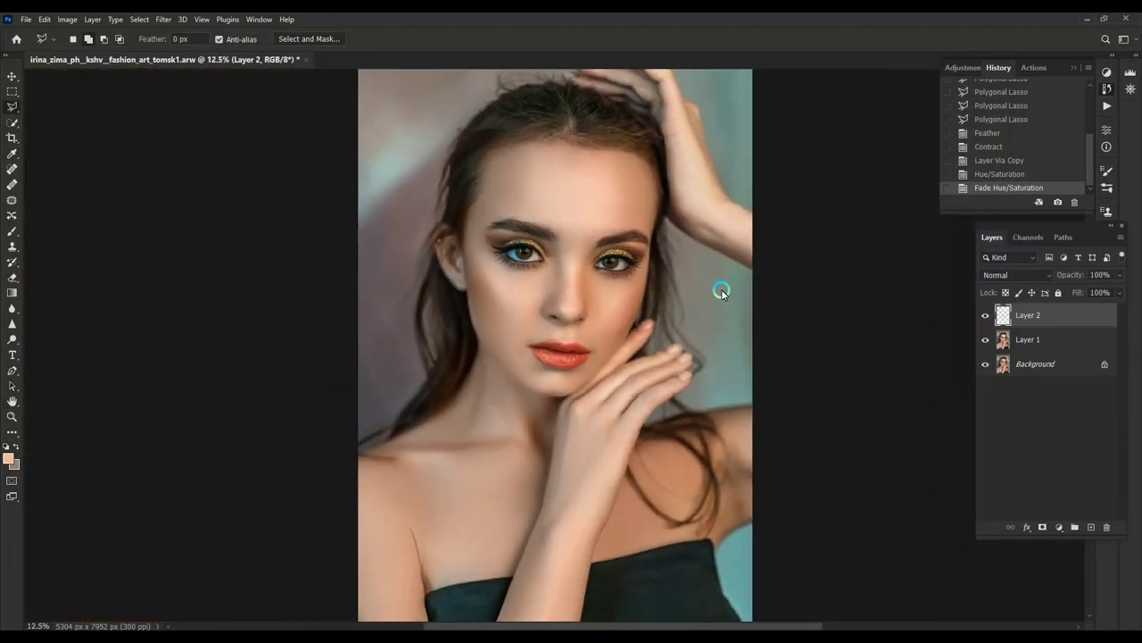
pyautogui.hotkey('ctrl', 'u')
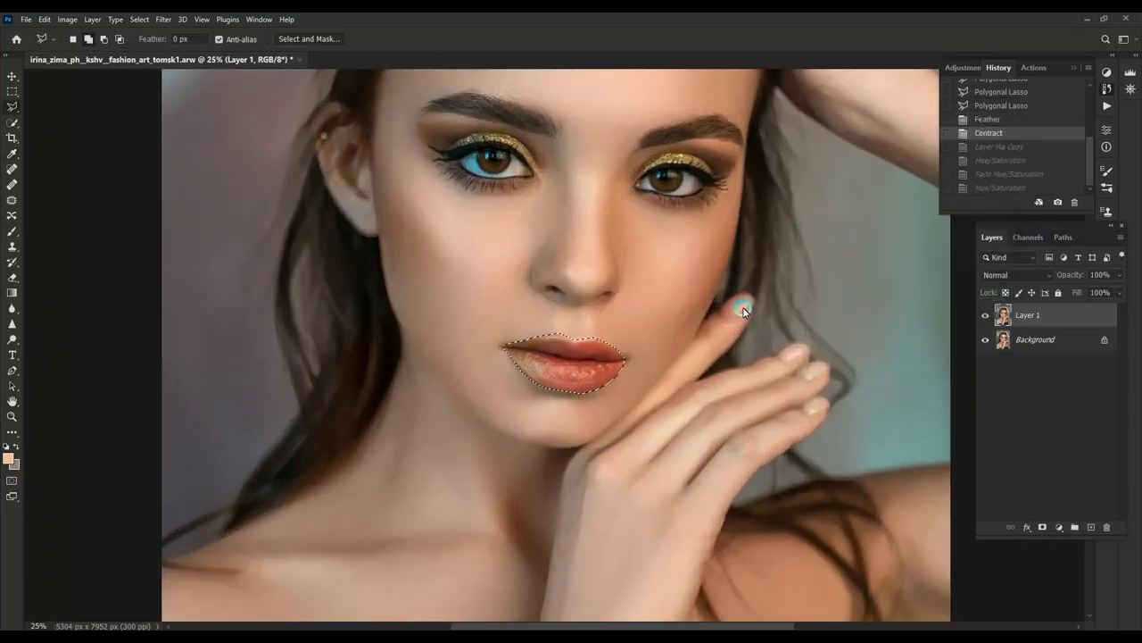
# Step: Duplicate the red lips as a Multiply layer with Blend If letting lighter lip tones through
pyautogui.hotkey('ctrl', 'j')
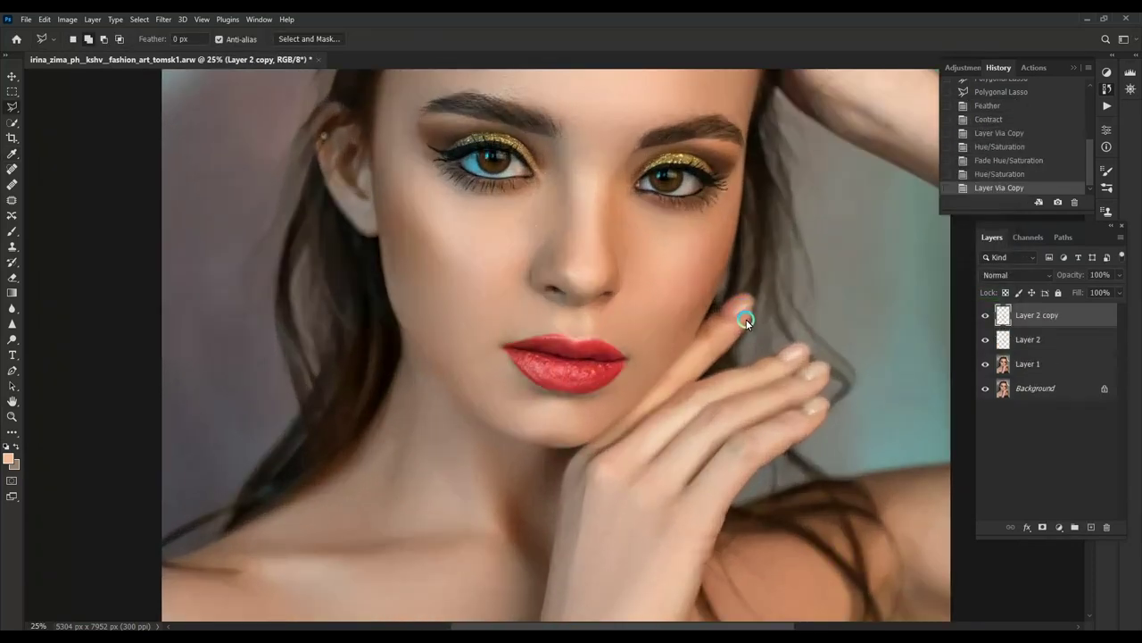
pyautogui.click(997, 274)
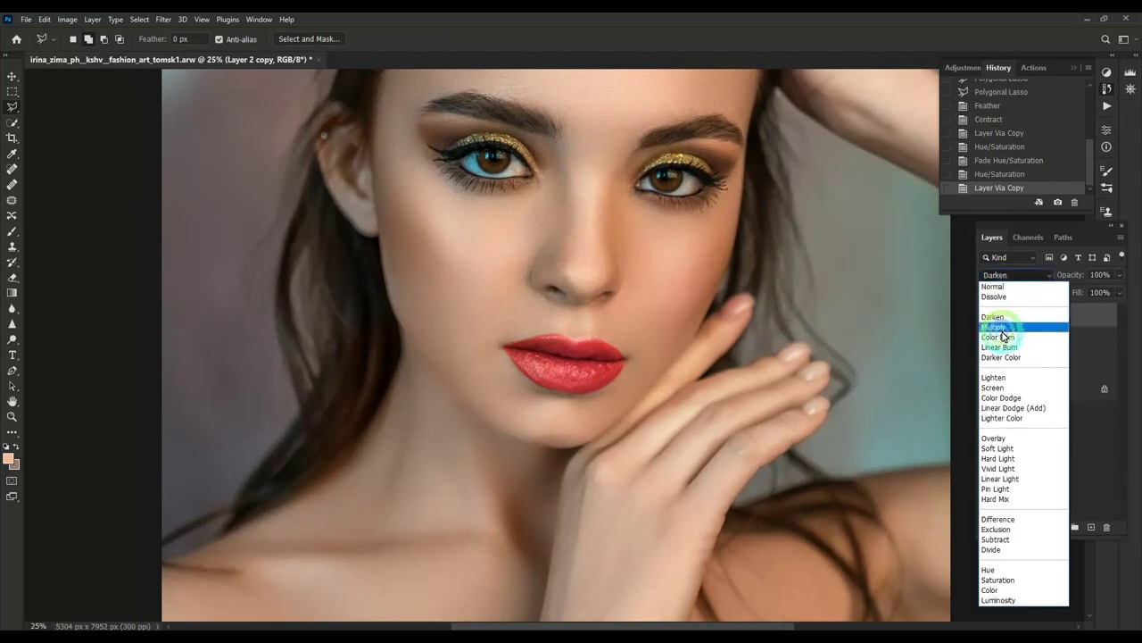
pyautogui.click(1002, 323)
pyautogui.hotkey('ctrl', '+')
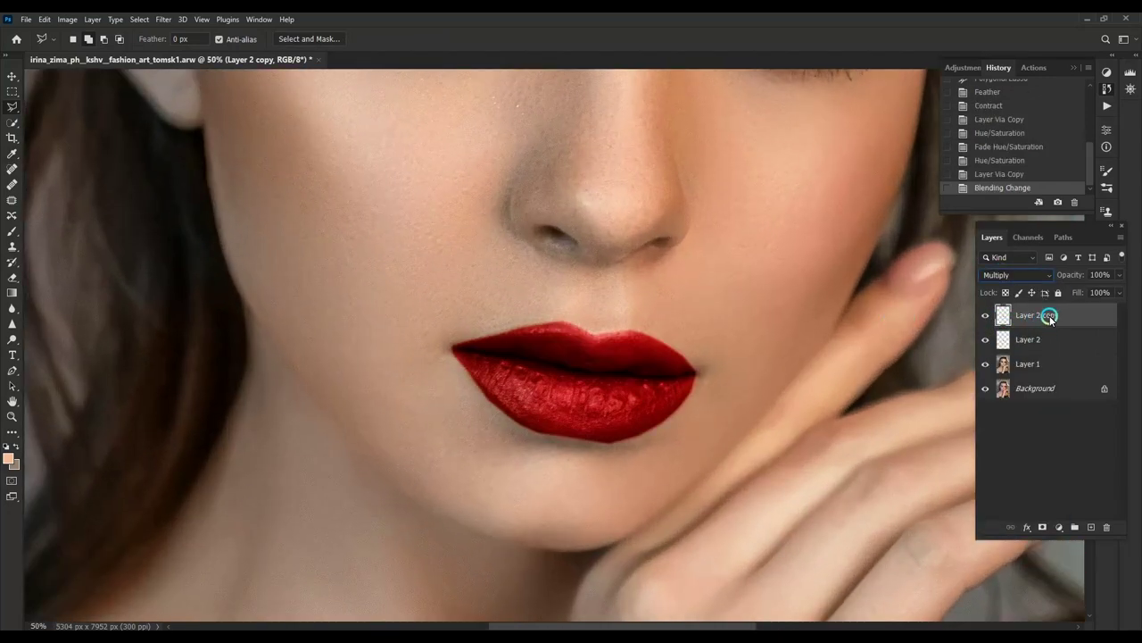
pyautogui.rightClick(1045, 316)
pyautogui.click(933, 125)
pyautogui.moveTo(896, 302); pyautogui.dragTo(926, 316)
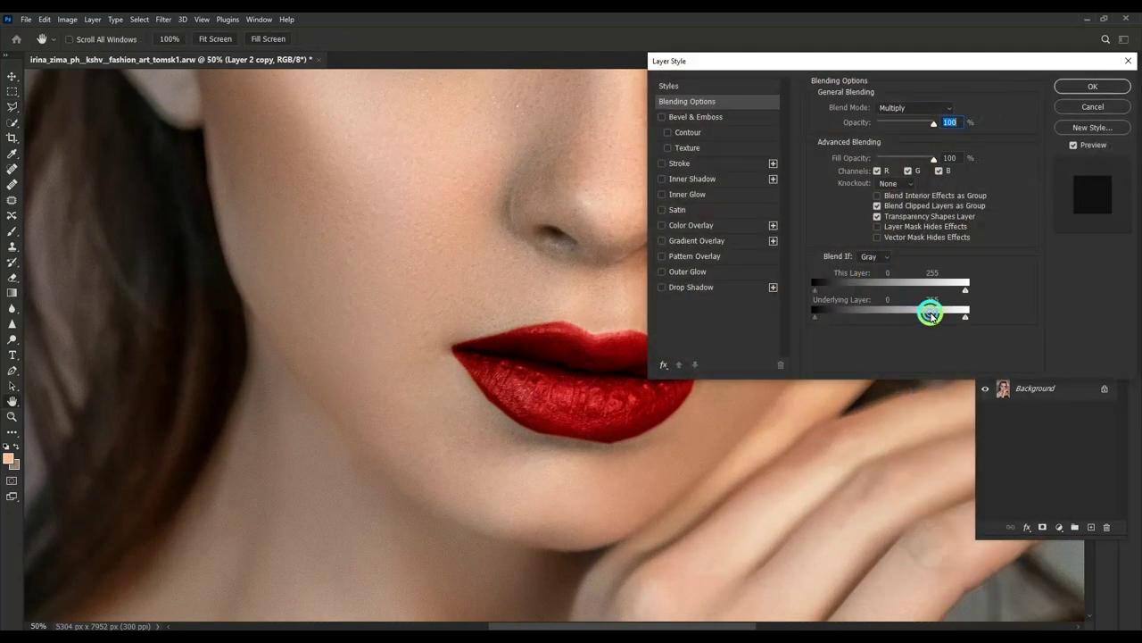
pyautogui.press('Return')
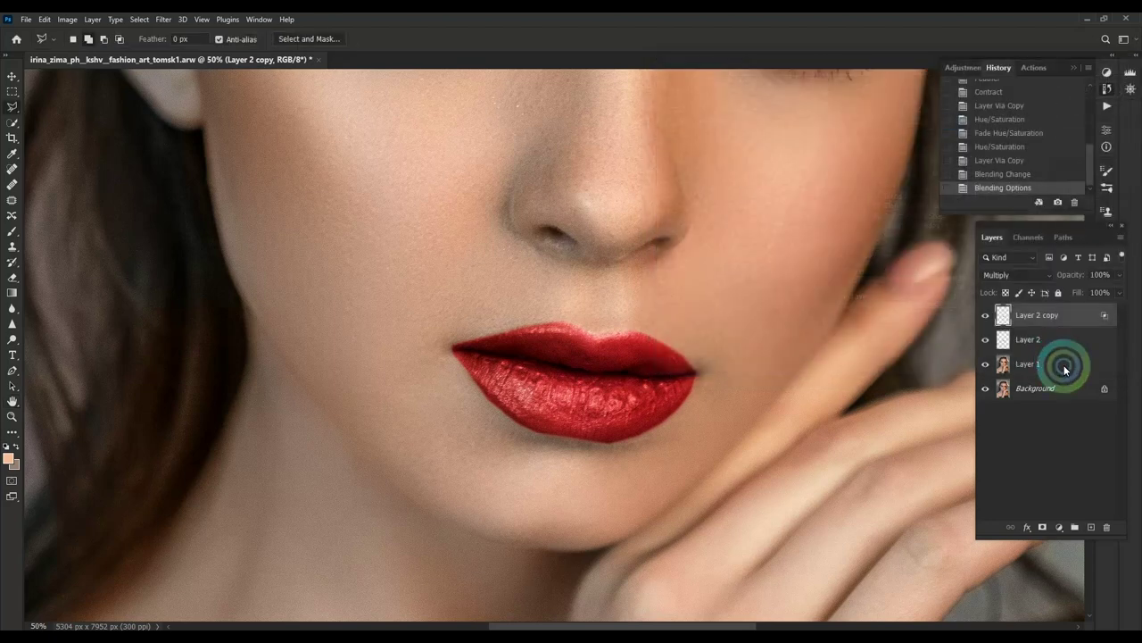
# Step: Lower the lip copy's opacity and merge the lip layers into the portrait layer
pyautogui.moveTo(1123, 274); pyautogui.dragTo(1078, 285)
pyautogui.keyDown('shift'); pyautogui.click(1048, 339); pyautogui.keyUp('shift')
pyautogui.hotkey('ctrl', 'e')
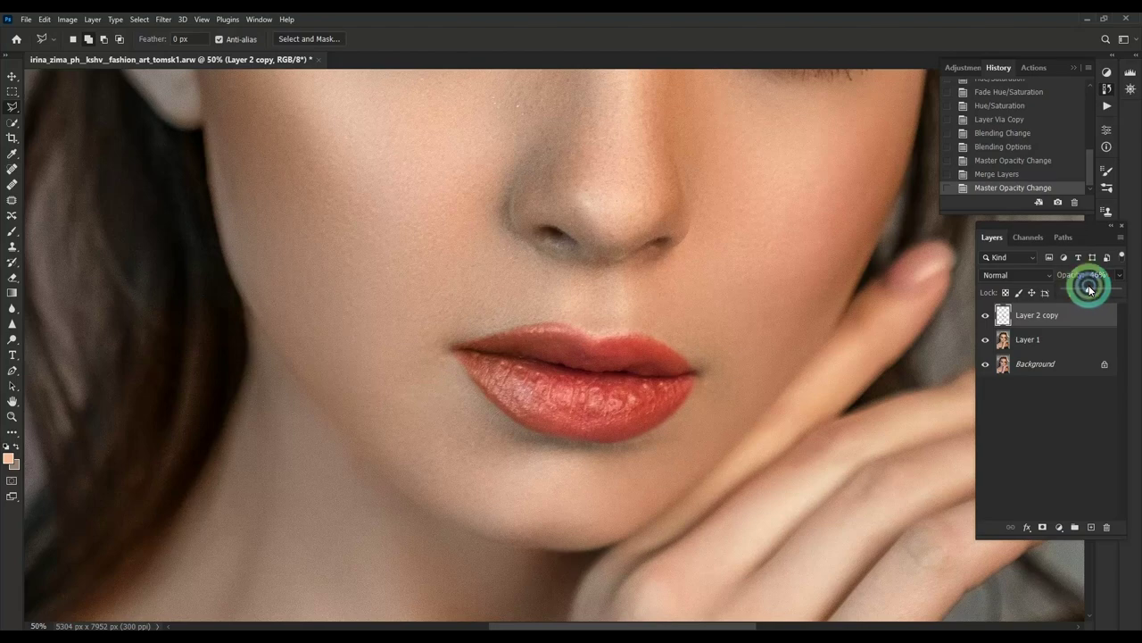
pyautogui.moveTo(1089, 289); pyautogui.dragTo(1096, 291)
pyautogui.keyDown('shift'); pyautogui.click(1050, 337); pyautogui.keyUp('shift')
pyautogui.hotkey('ctrl', 'e')
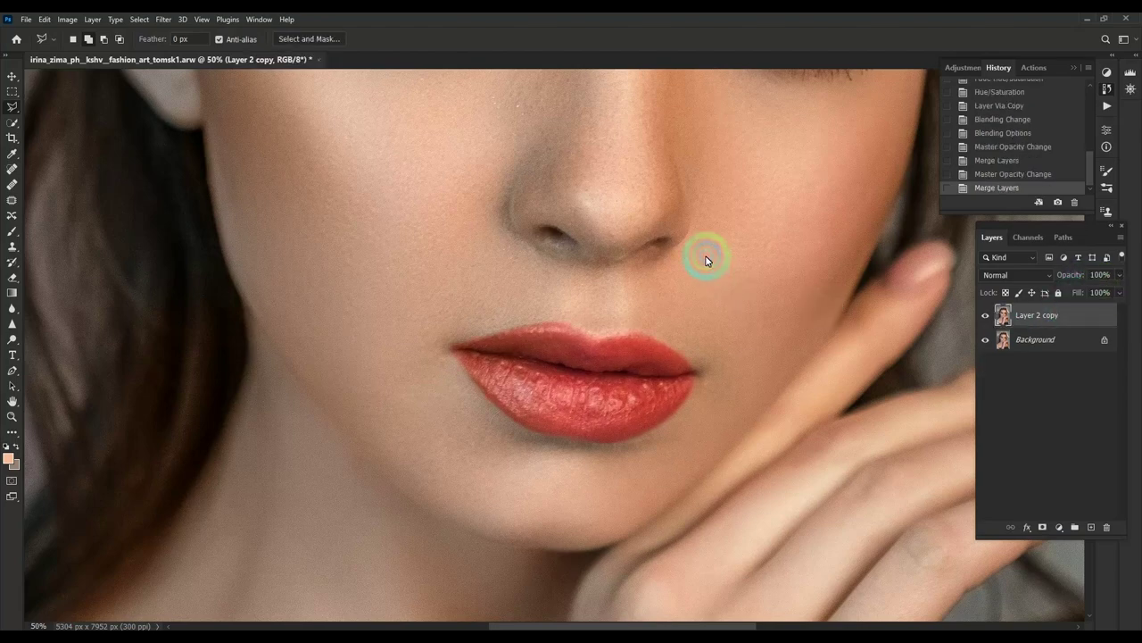
pyautogui.scroll(5, 666, 458)
# Step: Duplicate the portrait layer and lighten it with Shadows/Highlights
pyautogui.hotkey('ctrl', 'j')
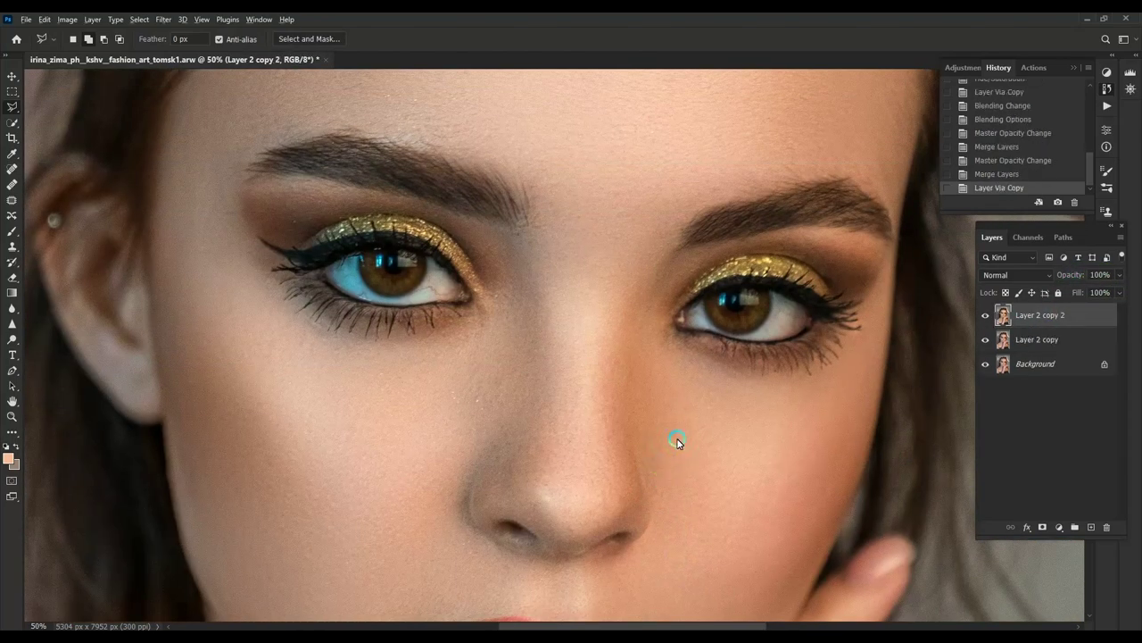
pyautogui.hotkey('alt', 'i')
pyautogui.press('j')
pyautogui.press('w')
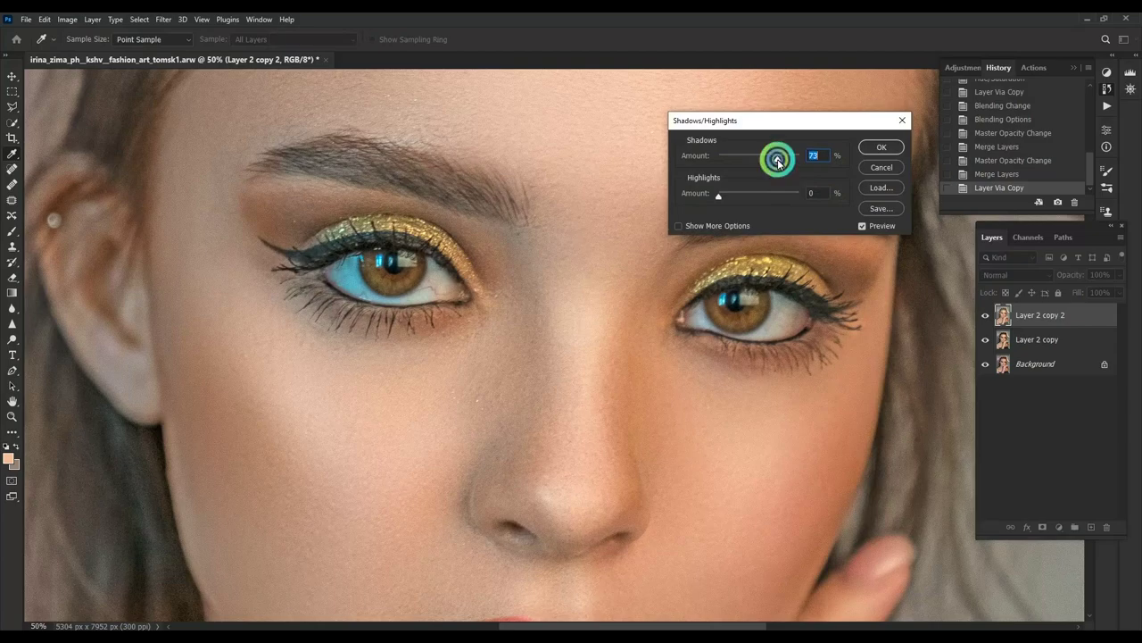
pyautogui.press('Return')
pyautogui.press('l')
# Step: Set the copy to Color Dodge behind a black mask and paint white over both irises
pyautogui.click(1010, 274)
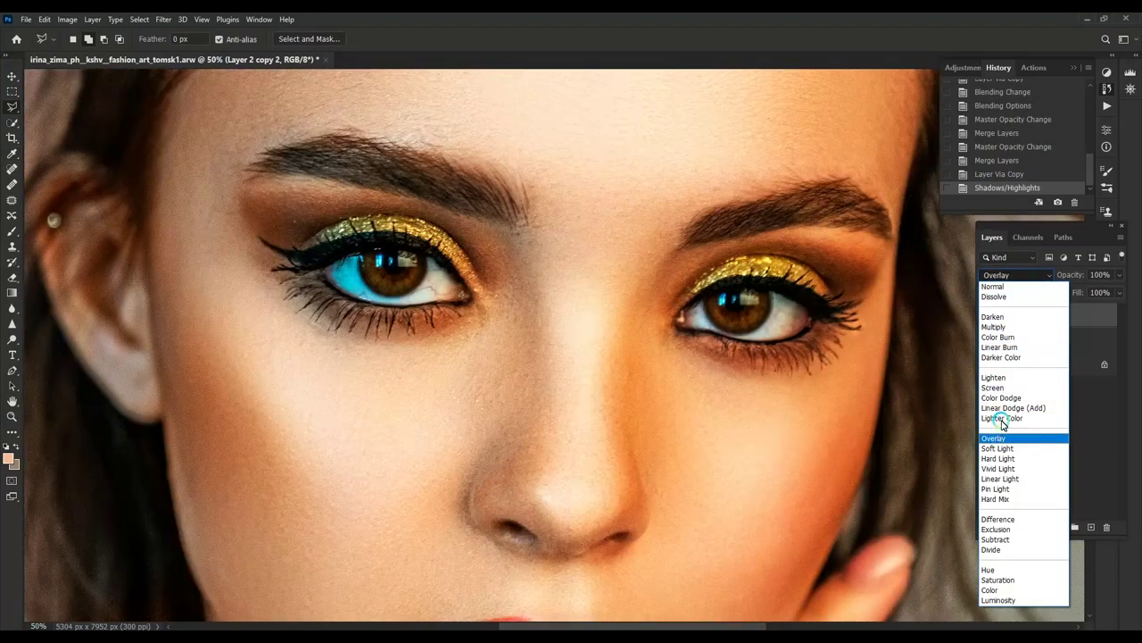
pyautogui.click(1007, 398)
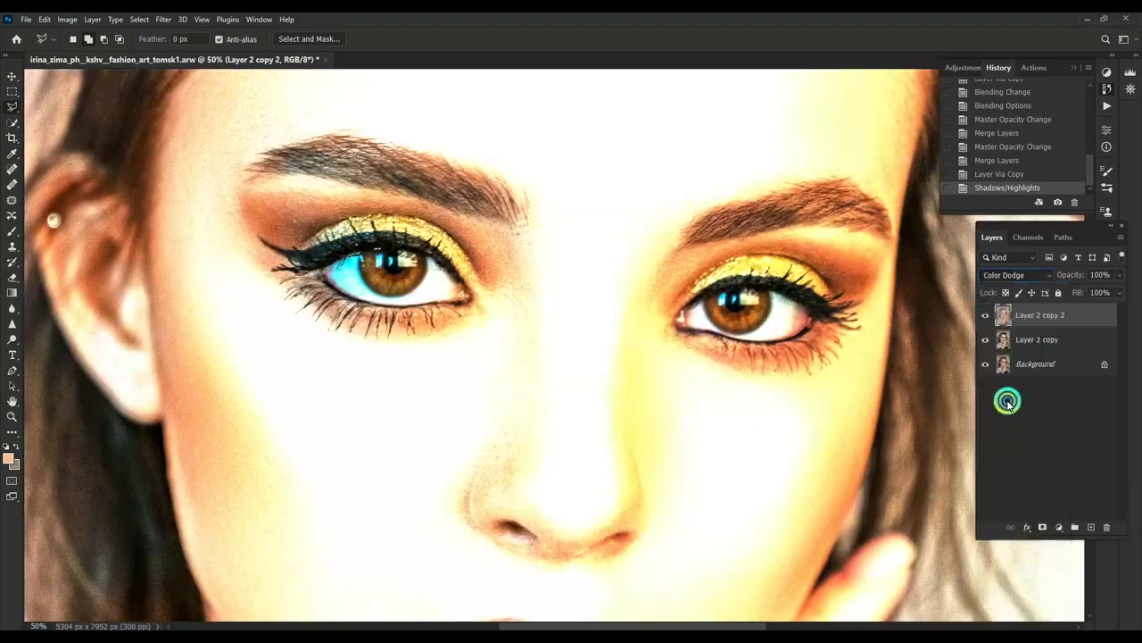
pyautogui.keyDown('alt'); pyautogui.click(1043, 527); pyautogui.keyUp('alt')
pyautogui.hotkey('ctrl', '+')
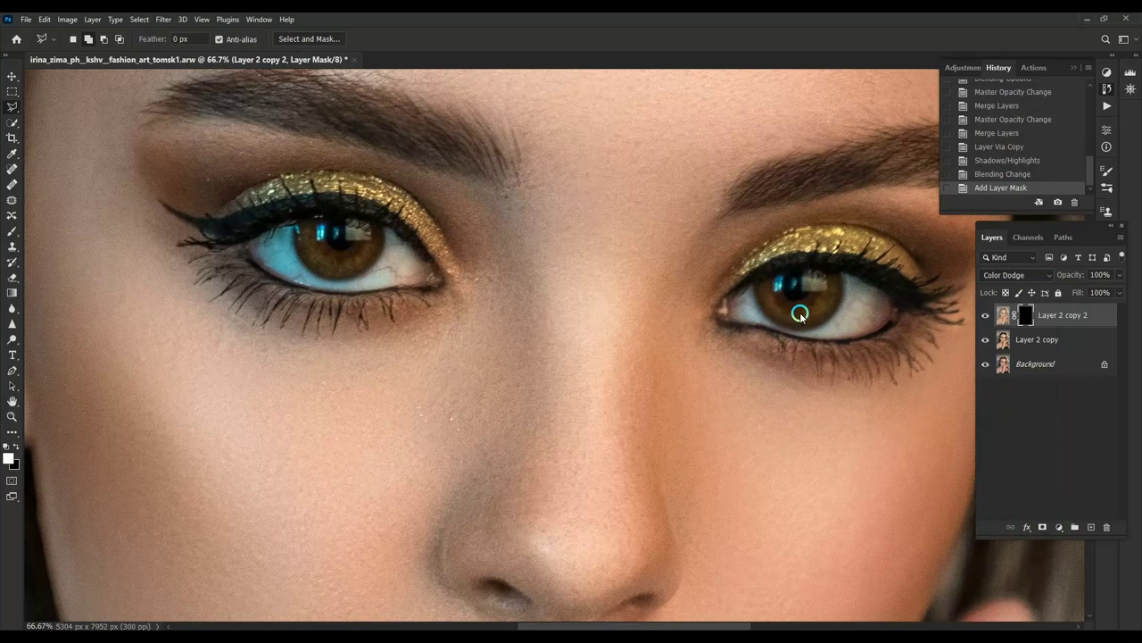
pyautogui.press('b')
pyautogui.hotkey('ctrl', '+')
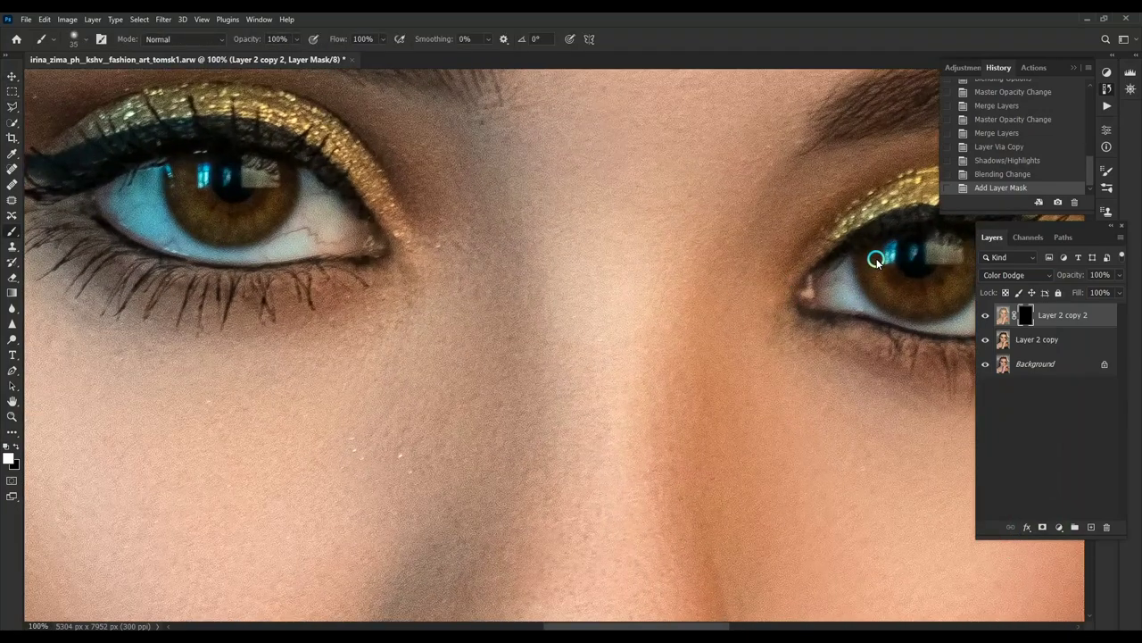
pyautogui.moveTo(879, 254)
pyautogui.mouseDown()
pyautogui.moveTo(951, 265)
pyautogui.moveTo(815, 308)
pyautogui.mouseUp()
pyautogui.hscroll(-5, 581, 289)
pyautogui.scroll(1, 581, 288)
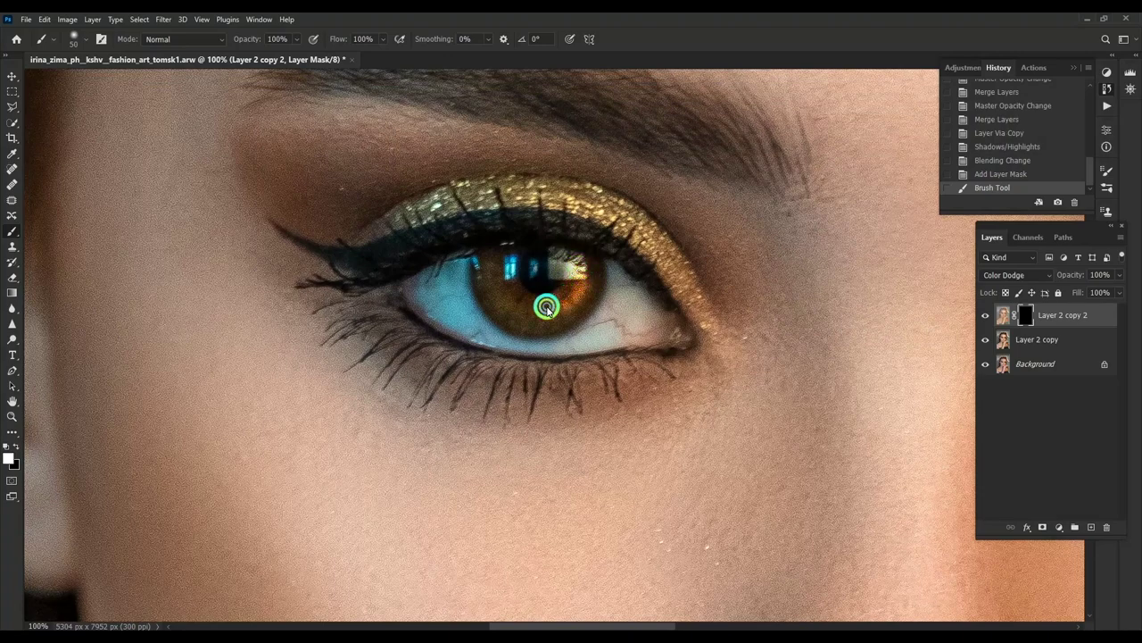
pyautogui.moveTo(496, 266); pyautogui.dragTo(505, 299)
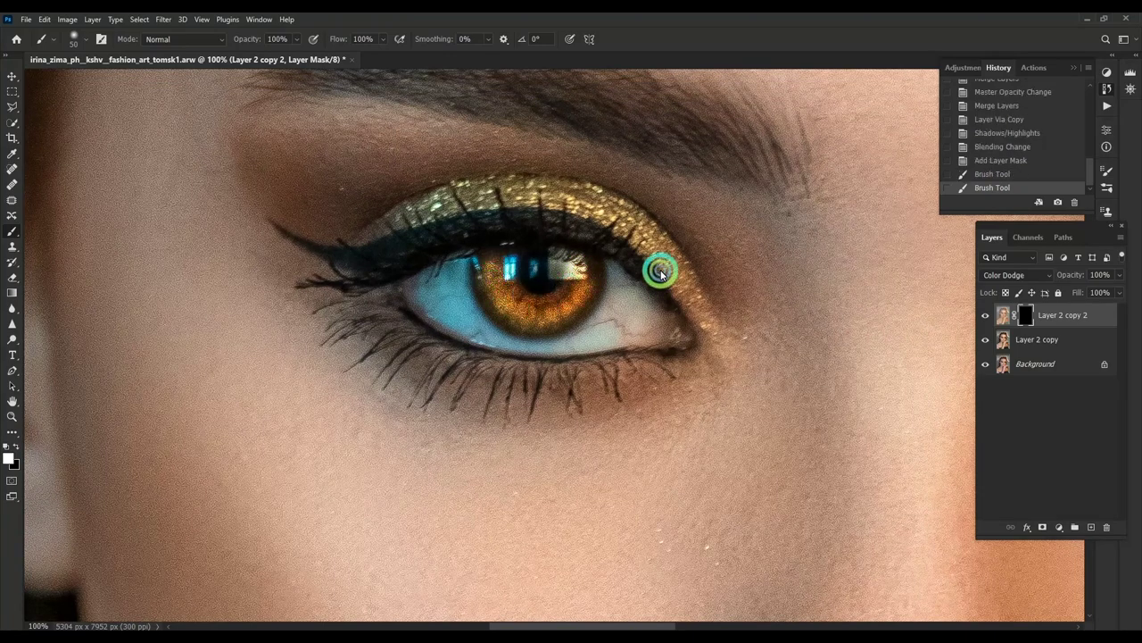
pyautogui.hotkey('ctrl', '-')
# Step: Set the Color Dodge layer's opacity to 32%
pyautogui.hotkey('ctrl', '-')
pyautogui.hotkey('ctrl', '-')
pyautogui.hotkey('ctrl', '-')
pyautogui.hotkey('ctrl', '+')
pyautogui.hotkey('ctrl', '+')
pyautogui.click(1099, 274)
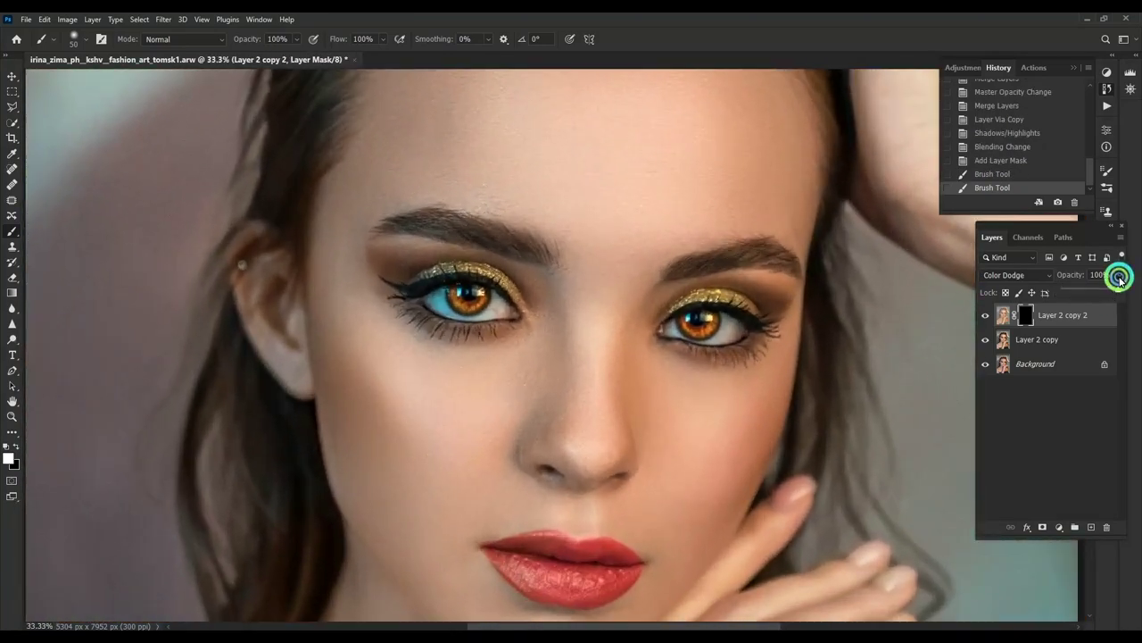
pyautogui.write('32')
pyautogui.press('Return')
pyautogui.hotkey('ctrl', '-')
pyautogui.hotkey('ctrl', '-')
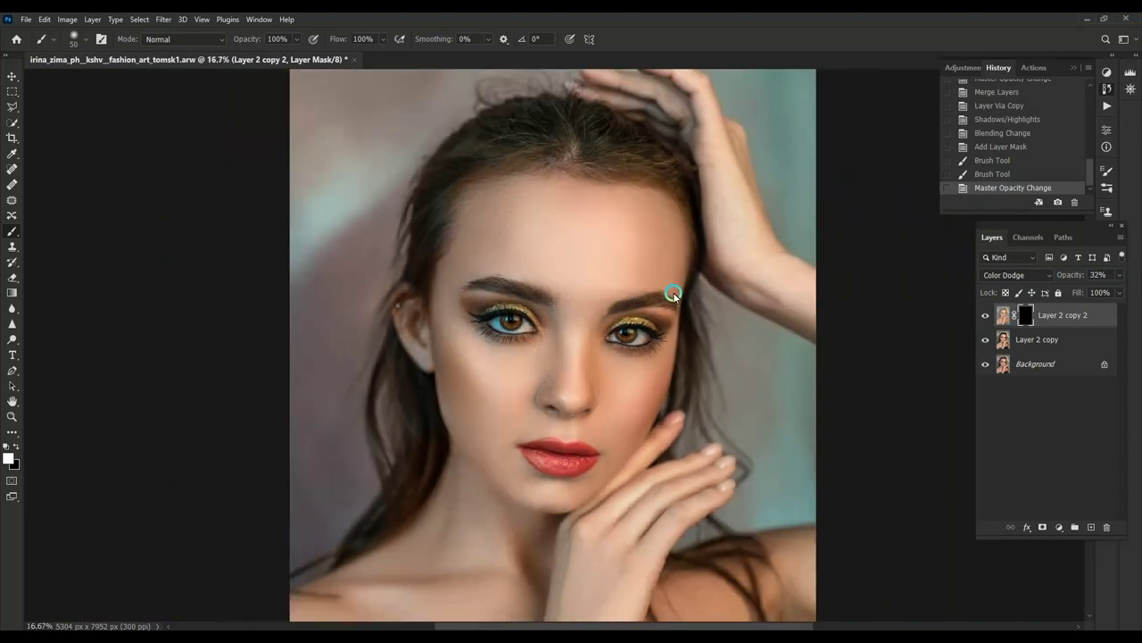
pyautogui.hotkey('ctrl', '+')
pyautogui.hotkey('ctrl', '+')
# Step: Merge the dodge layer down, duplicate the portrait, and apply Unsharp Mask with radius 45.1
pyautogui.hotkey('ctrl', 'e')
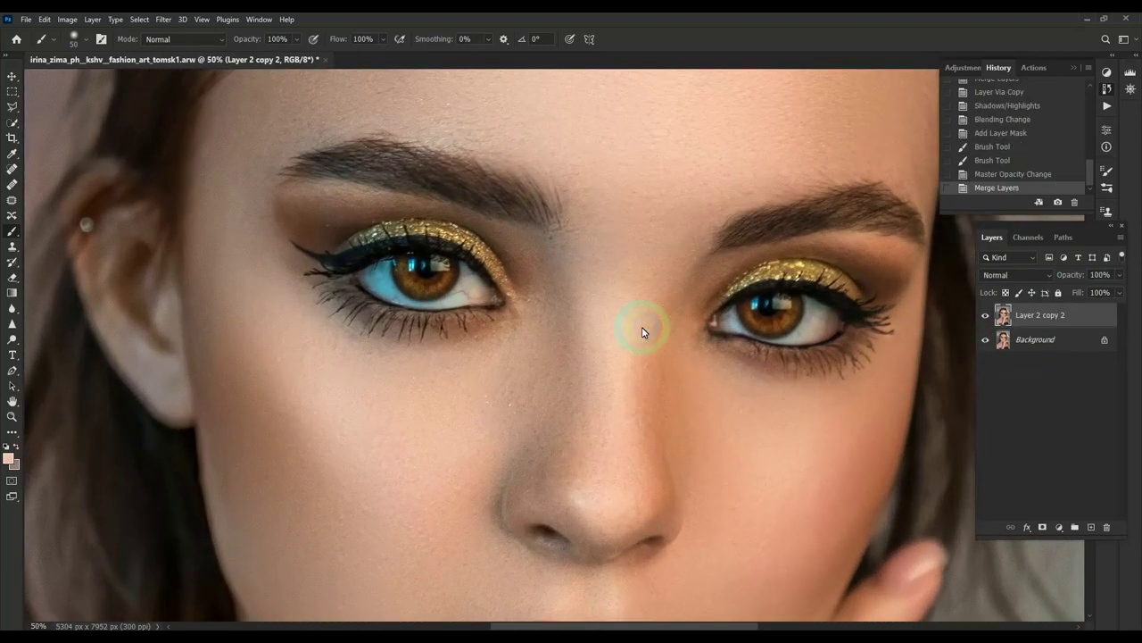
pyautogui.hotkey('ctrl', 'j')
pyautogui.click(163, 18)
pyautogui.moveTo(230, 239)
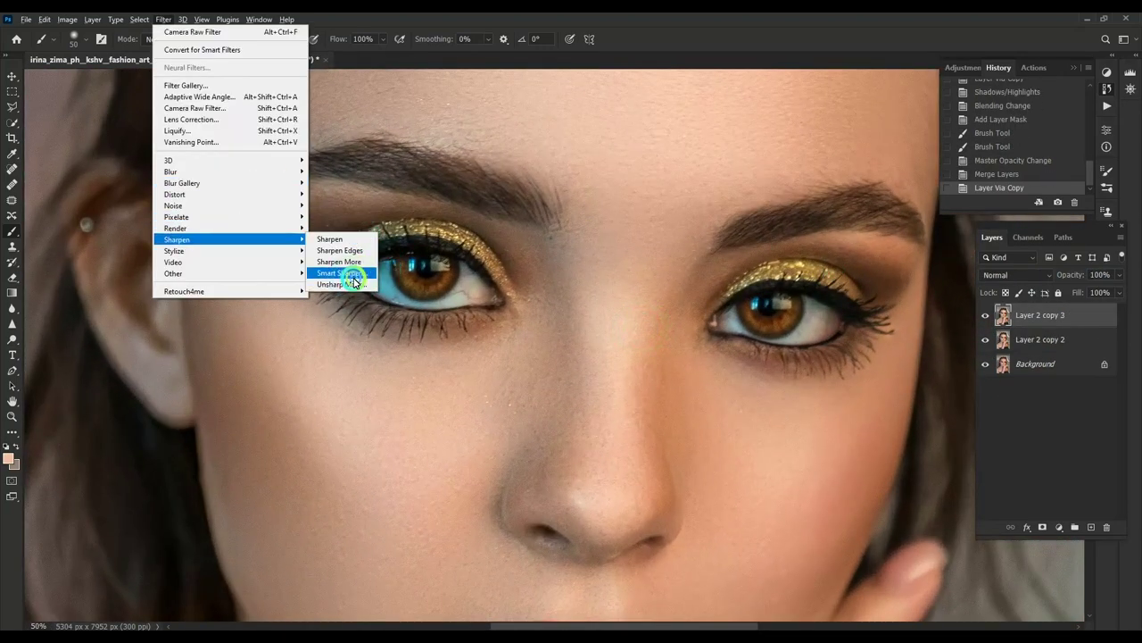
pyautogui.press('Escape')
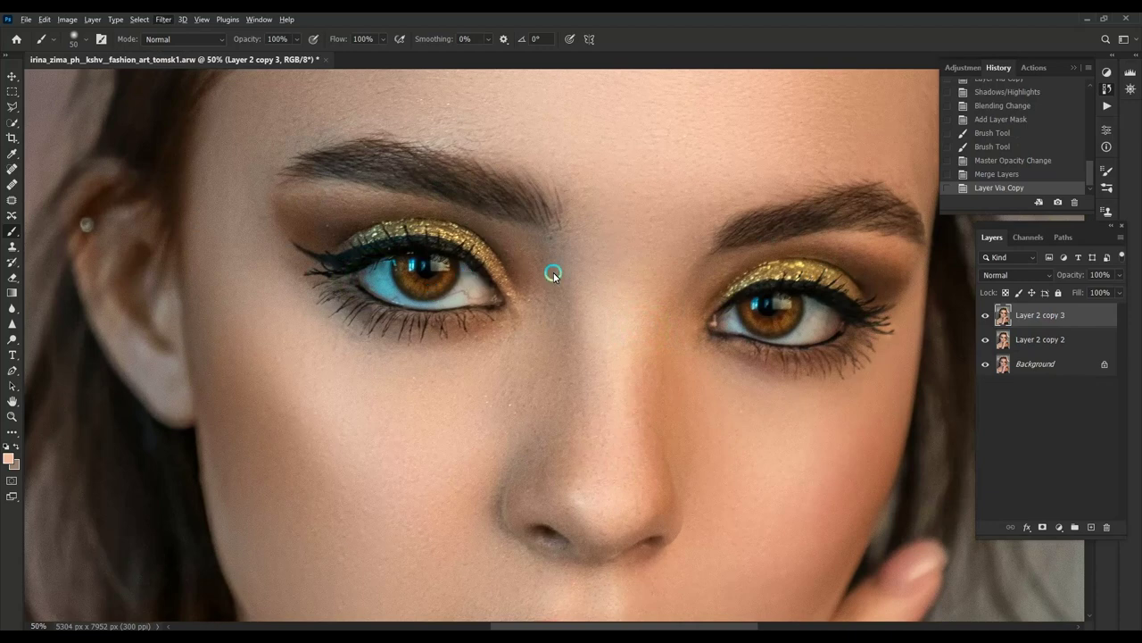
pyautogui.hotkey('alt', 't')
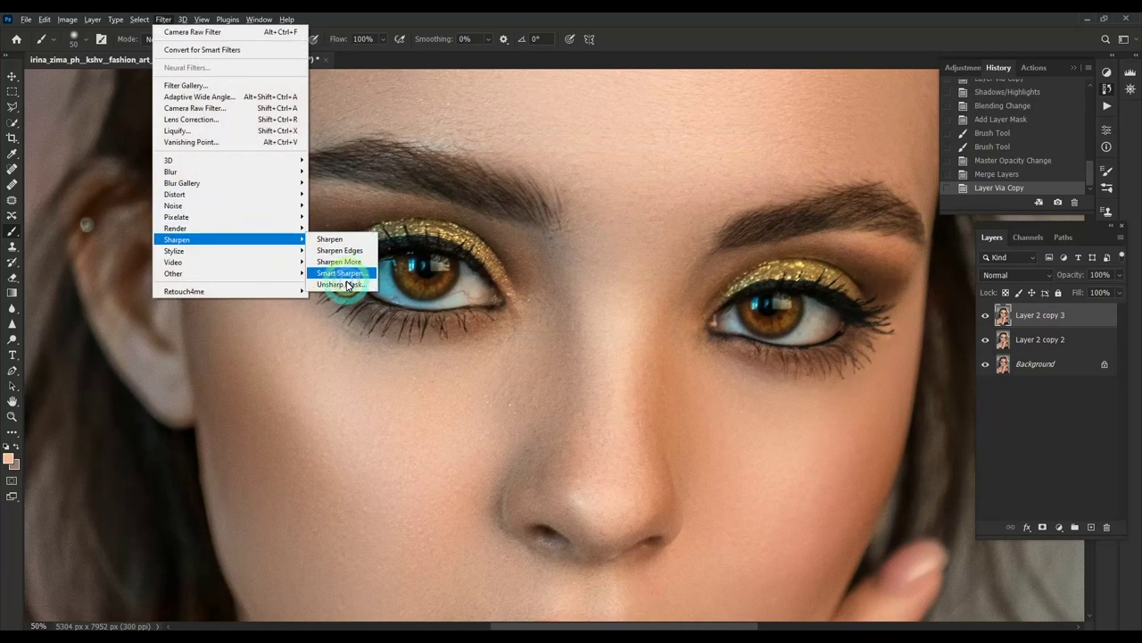
pyautogui.click(347, 284)
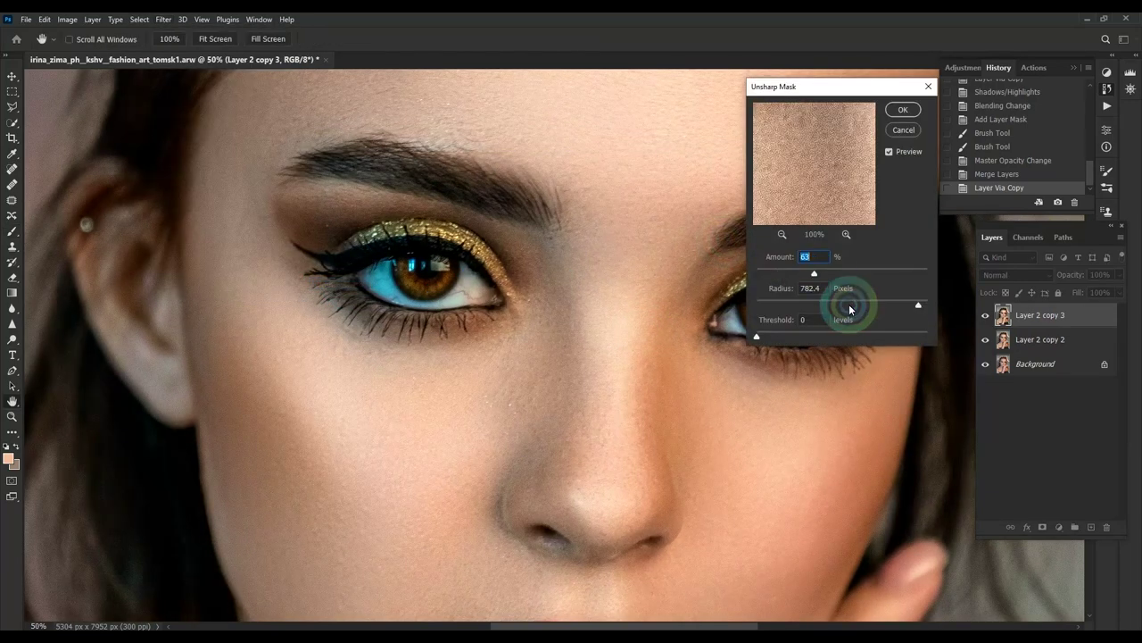
pyautogui.click(848, 305)
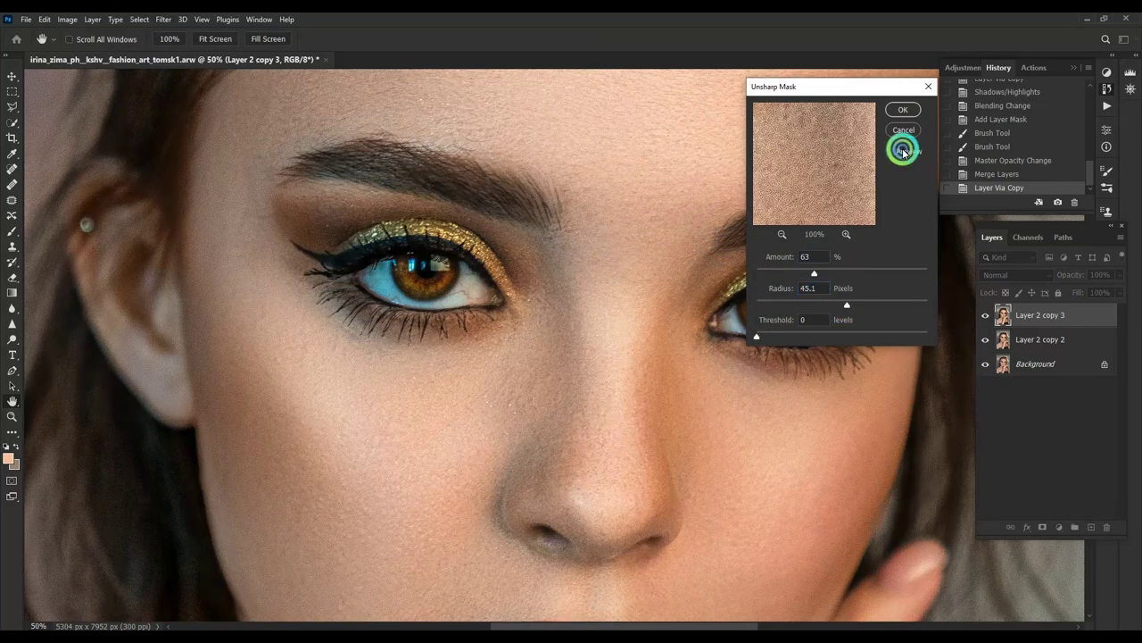
pyautogui.click(903, 108)
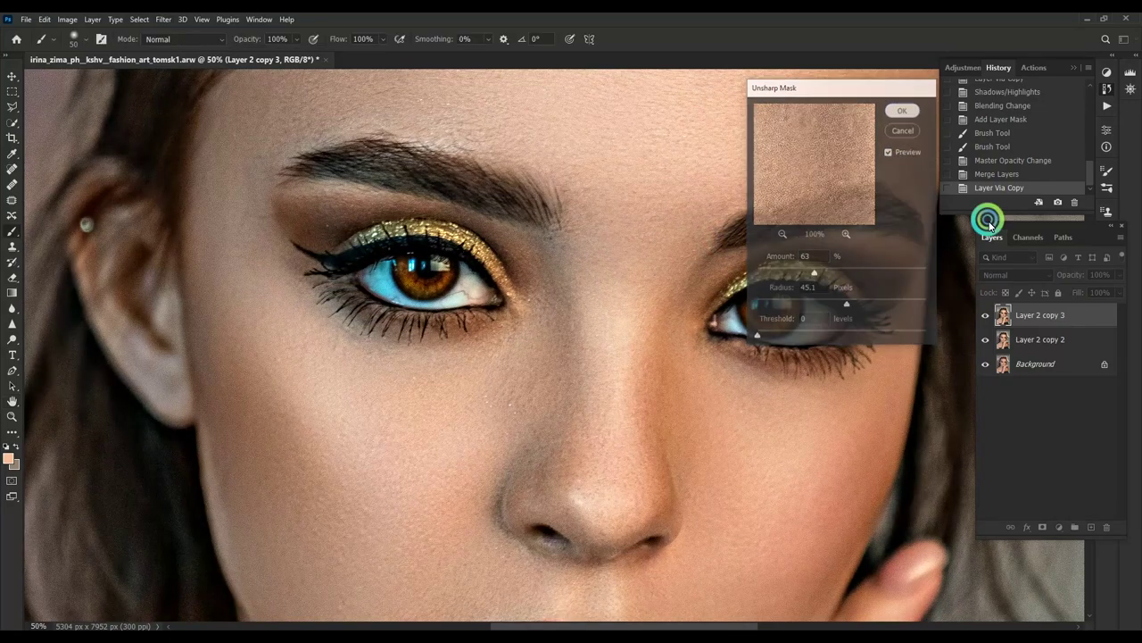
# Step: Set the sharpened copy to Darken behind a black mask and paint it over both eyebrows
pyautogui.click(1006, 277)
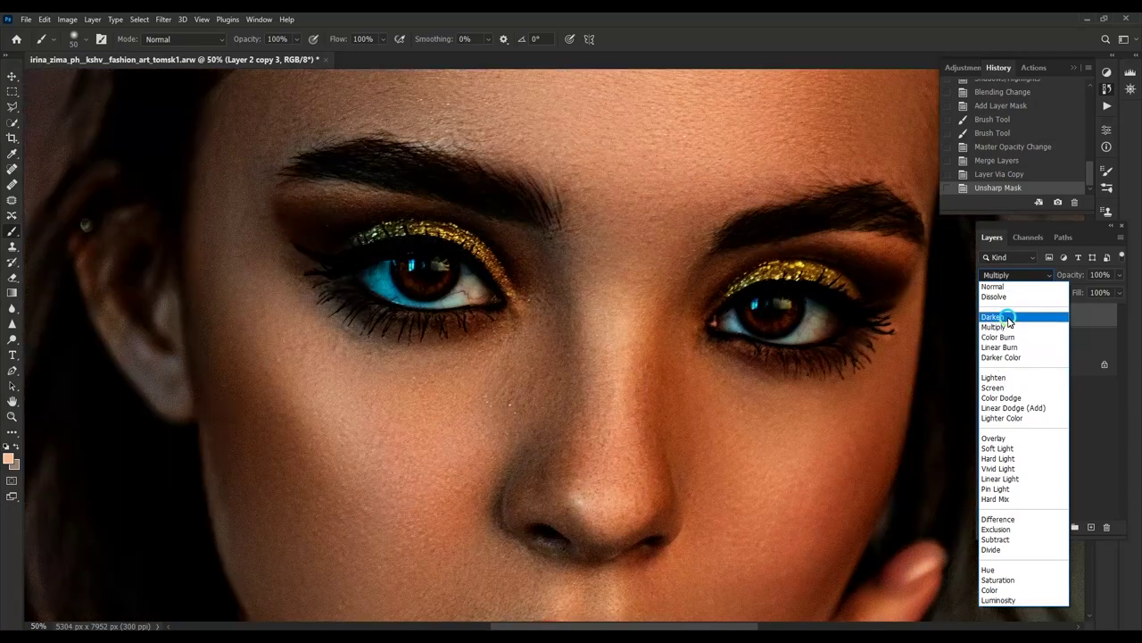
pyautogui.click(993, 317)
pyautogui.keyDown('alt'); pyautogui.click(1043, 528); pyautogui.keyUp('alt')
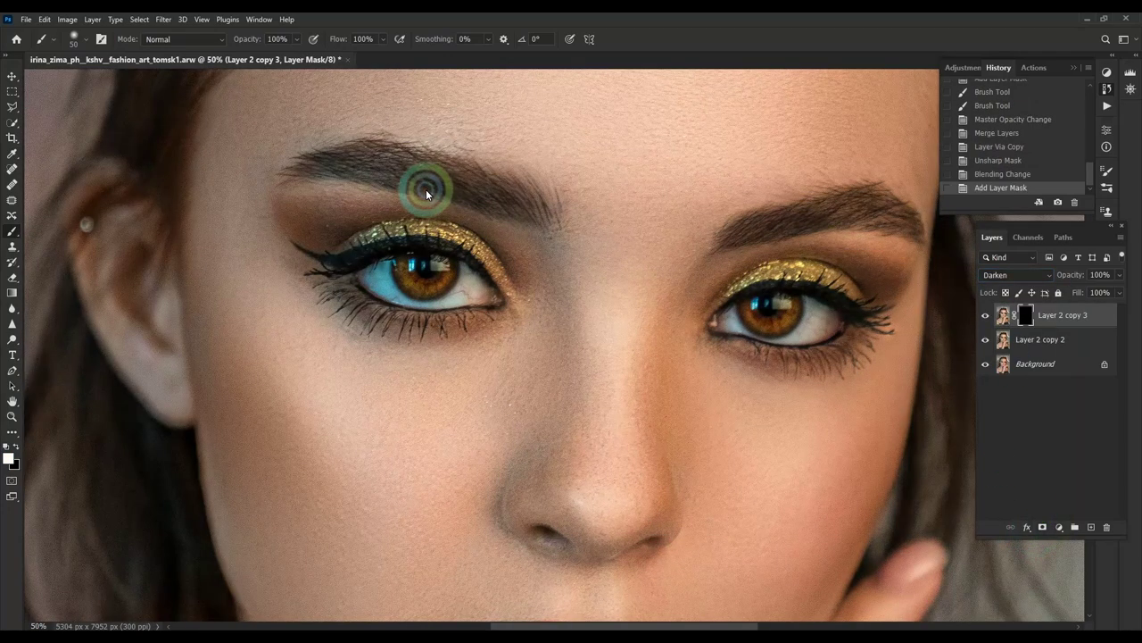
pyautogui.press(']')
pyautogui.press('[')
pyautogui.moveTo(516, 201)
pyautogui.mouseDown()
pyautogui.moveTo(366, 166)
pyautogui.moveTo(467, 200)
pyautogui.mouseUp()
pyautogui.moveTo(714, 249)
pyautogui.mouseDown()
pyautogui.moveTo(798, 207)
pyautogui.moveTo(913, 222)
pyautogui.mouseUp()
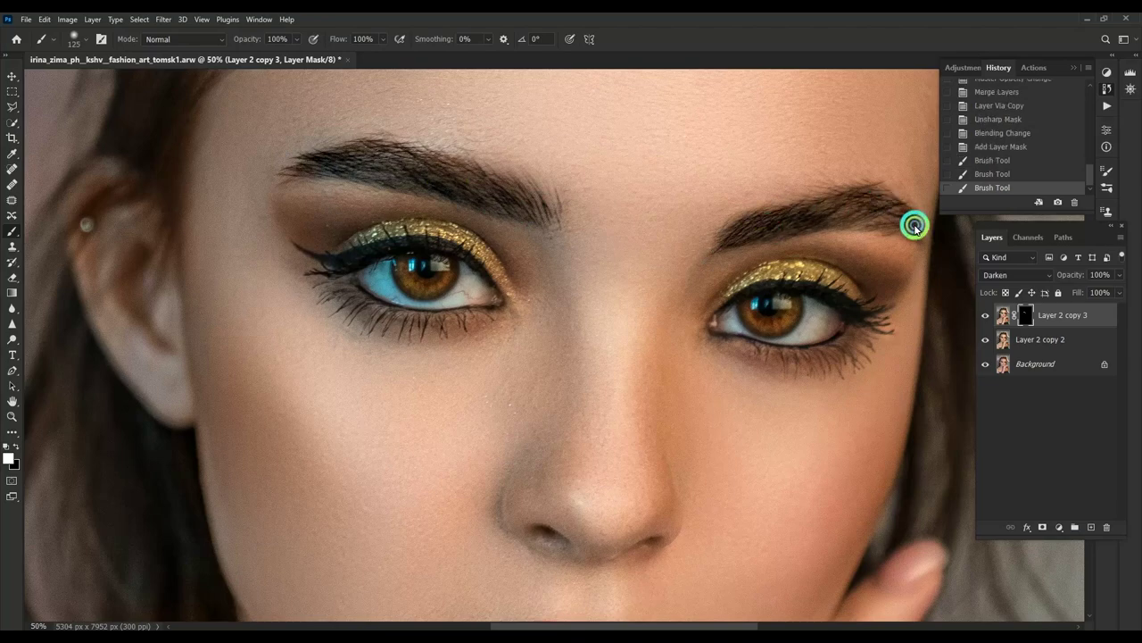
# Step: Lower the Darken eyebrow layer's opacity
pyautogui.hotkey('ctrl', '-')
pyautogui.hotkey('ctrl', '-')
pyautogui.hotkey('ctrl', '-')
pyautogui.press('[')
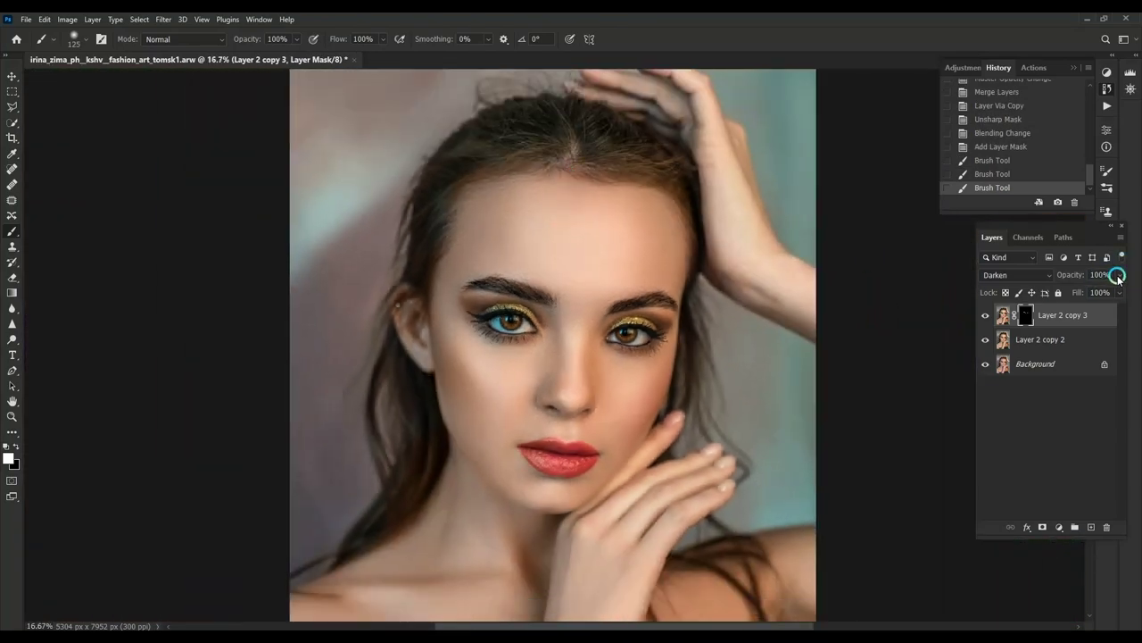
pyautogui.moveTo(1117, 277); pyautogui.dragTo(1096, 282)
pyautogui.keyDown('shift'); pyautogui.click(1040, 339); pyautogui.keyUp('shift')
# Step: Merge the upper layers, then duplicate the result as a Screen-mode copy with a hiding mask
pyautogui.hotkey('ctrl', 'e')
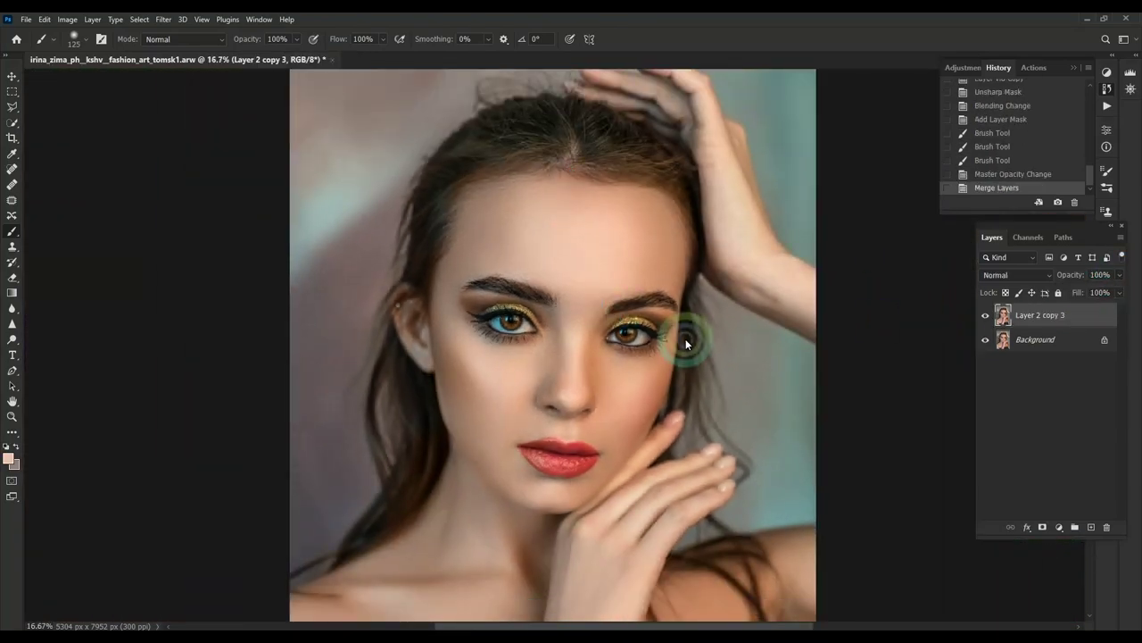
pyautogui.hotkey('ctrl', '+')
pyautogui.hotkey('ctrl', '+')
pyautogui.hotkey('ctrl', '+')
pyautogui.hotkey('ctrl', '+')
pyautogui.hotkey('ctrl', 'j')
pyautogui.click(1013, 274)
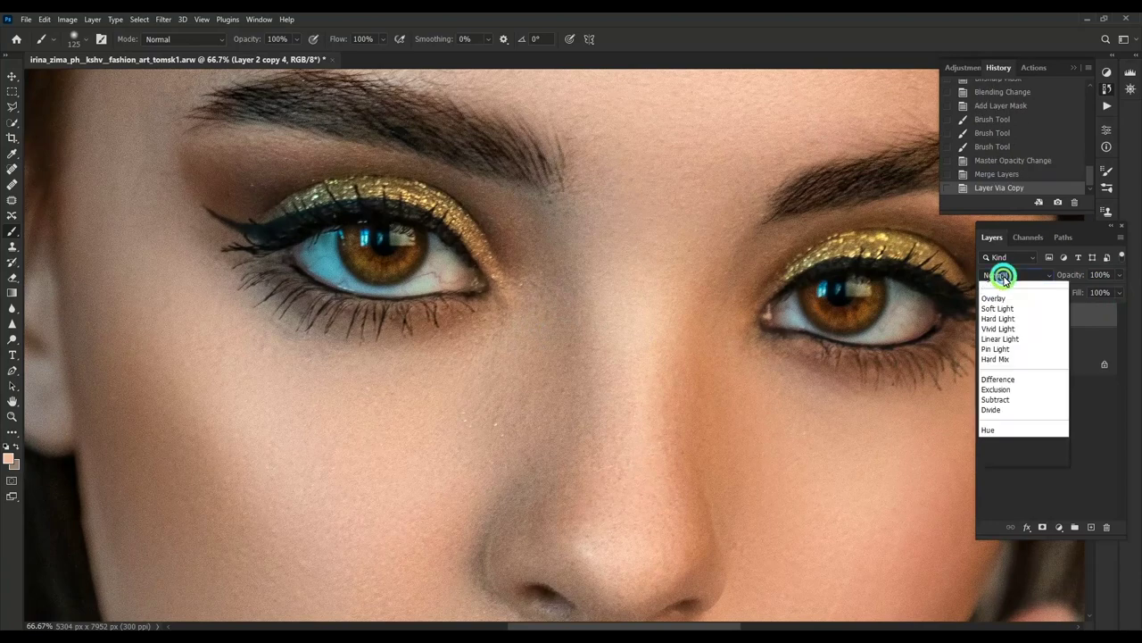
pyautogui.click(1053, 385)
pyautogui.keyDown('alt'); pyautogui.click(1043, 527); pyautogui.keyUp('alt')
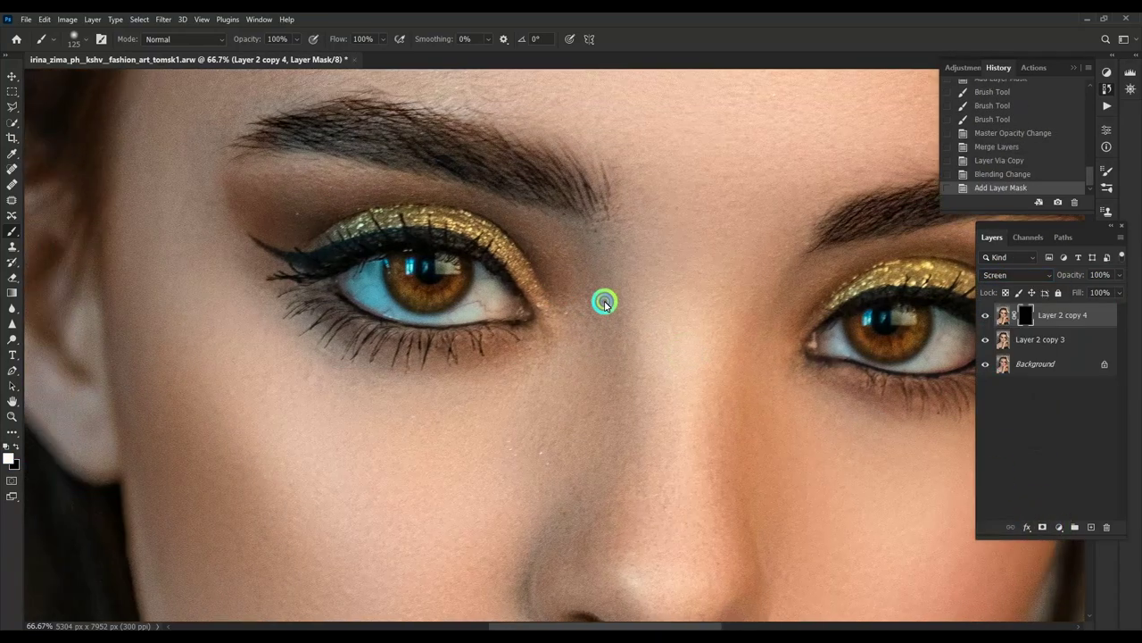
# Step: Paint white highlights along the lower lid lines, undoing a stray outer-corner stroke
pyautogui.hotkey('ctrl', '+')
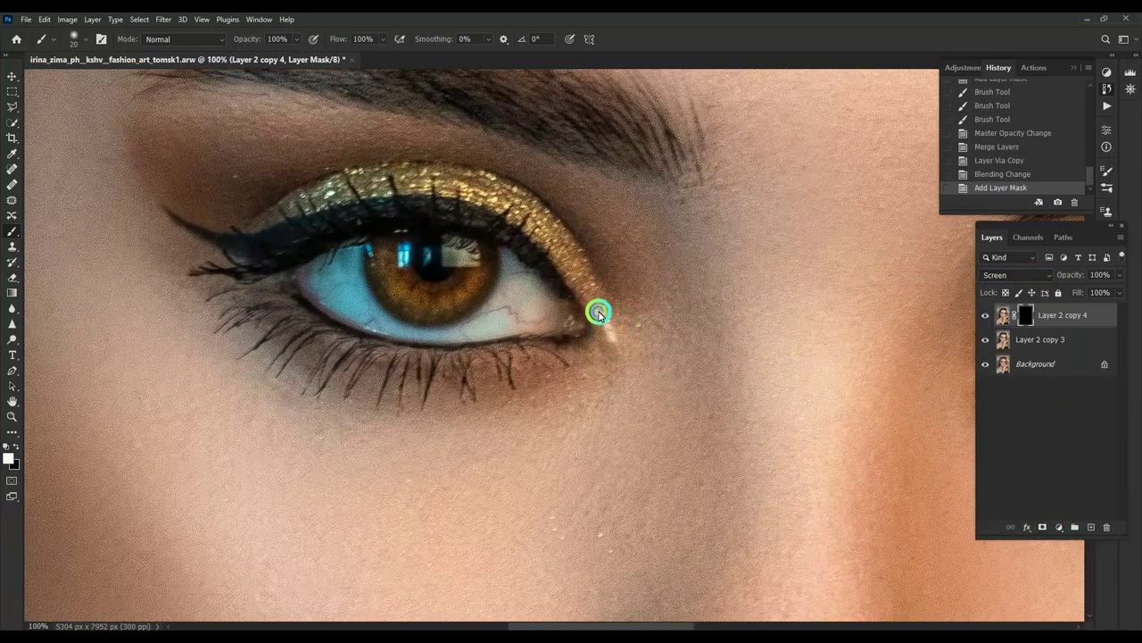
pyautogui.moveTo(598, 313); pyautogui.dragTo(611, 344)
pyautogui.moveTo(587, 283); pyautogui.dragTo(594, 311)
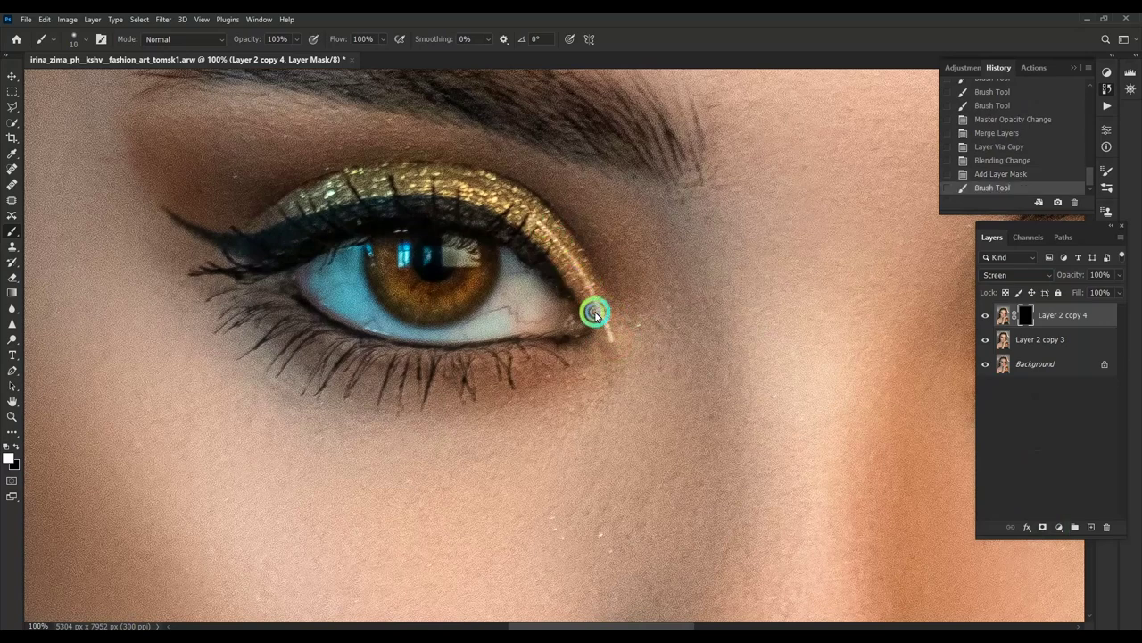
pyautogui.hotkey('ctrl', 'z')
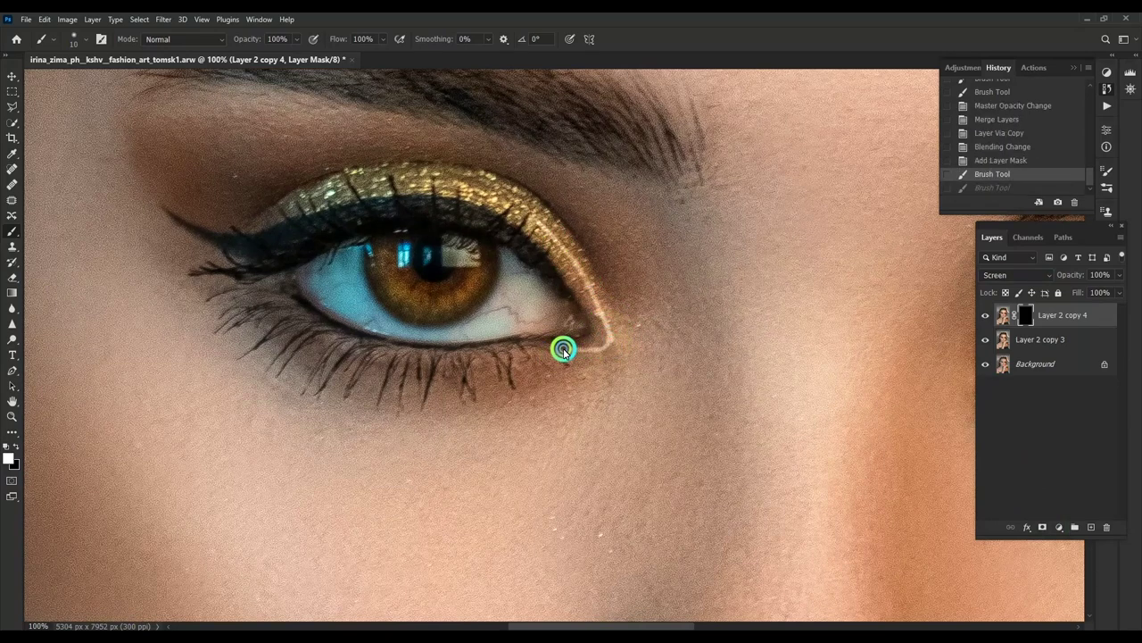
pyautogui.moveTo(458, 362); pyautogui.dragTo(375, 350)
pyautogui.hscroll(5, 625, 375)
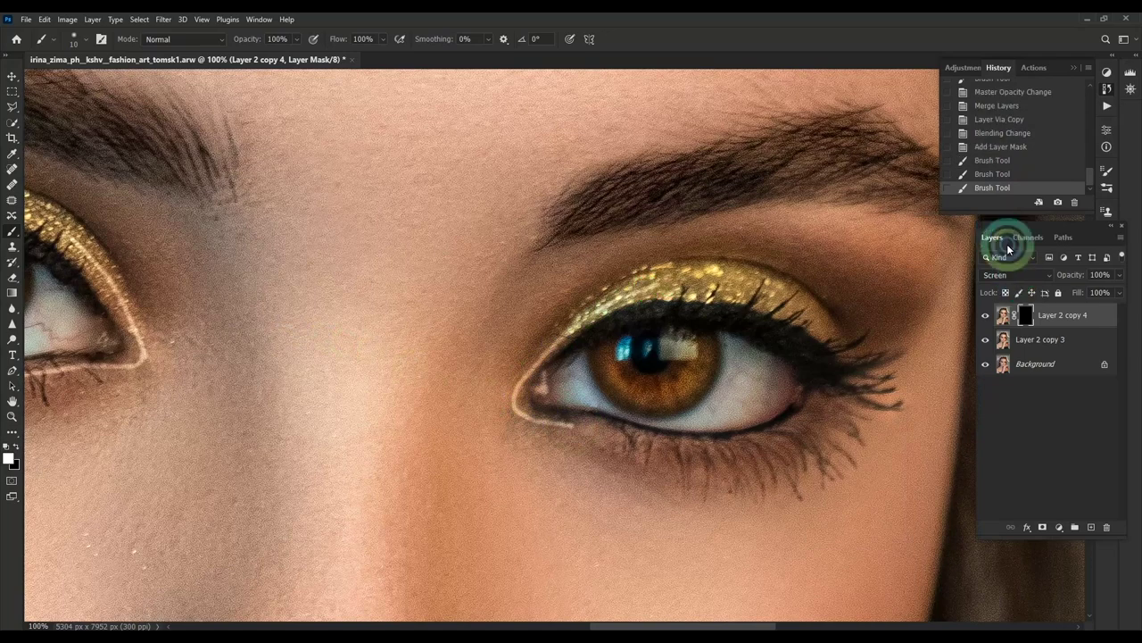
# Step: Feather the highlight mask to 6 px
pyautogui.click(1107, 129)
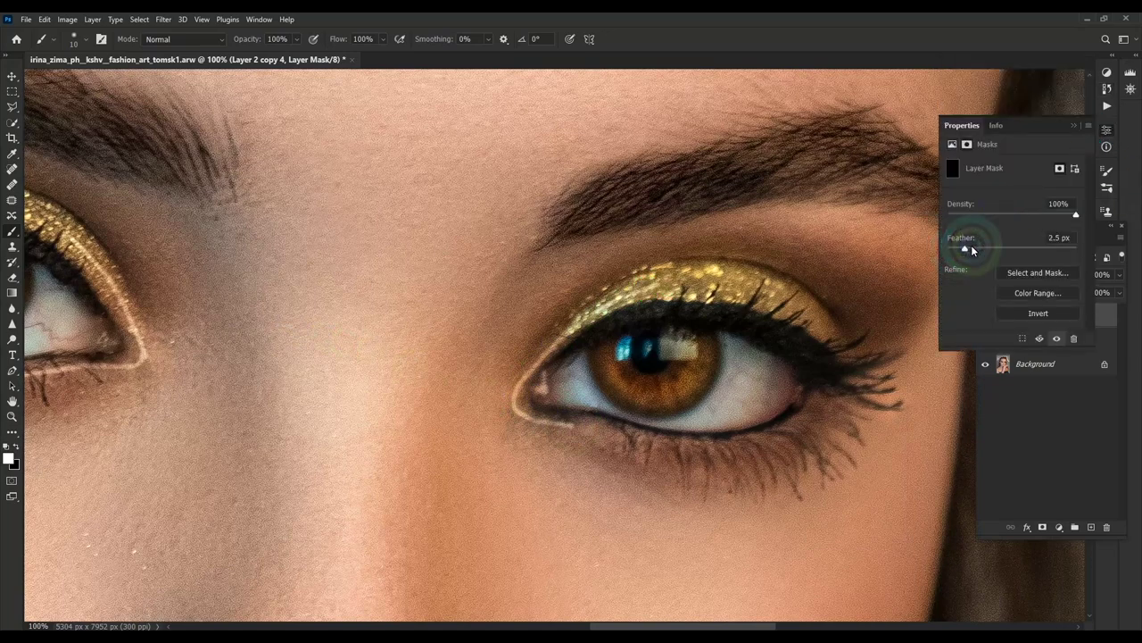
pyautogui.moveTo(965, 246); pyautogui.dragTo(985, 247)
pyautogui.scroll(-2, 432, 279)
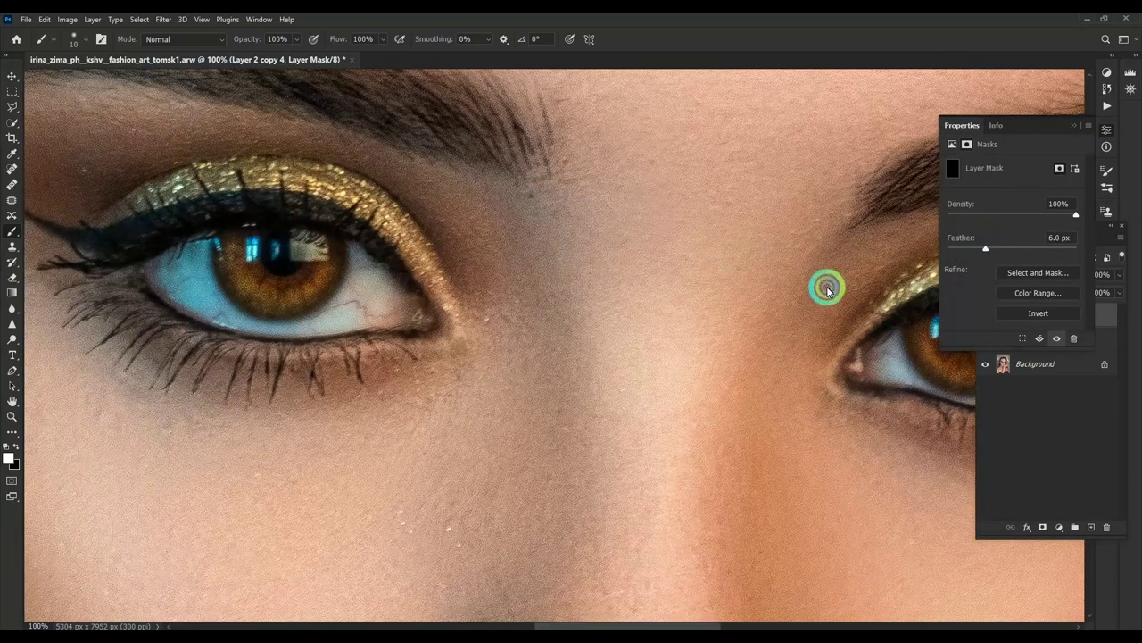
pyautogui.scroll(-2, 826, 283)
pyautogui.scroll(-2, 571, 301)
pyautogui.scroll(1, 811, 257)
# Step: Select the Background layer in the Layers panel and duplicate it
pyautogui.hotkey('ctrl', '+')
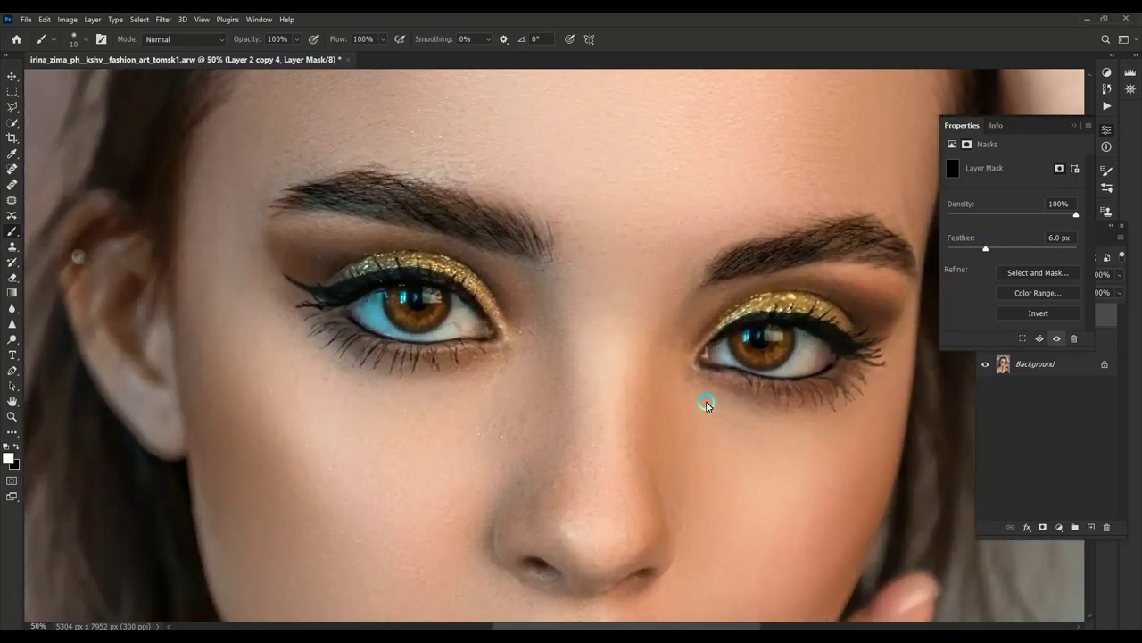
pyautogui.click(1027, 351)
pyautogui.click(1048, 342)
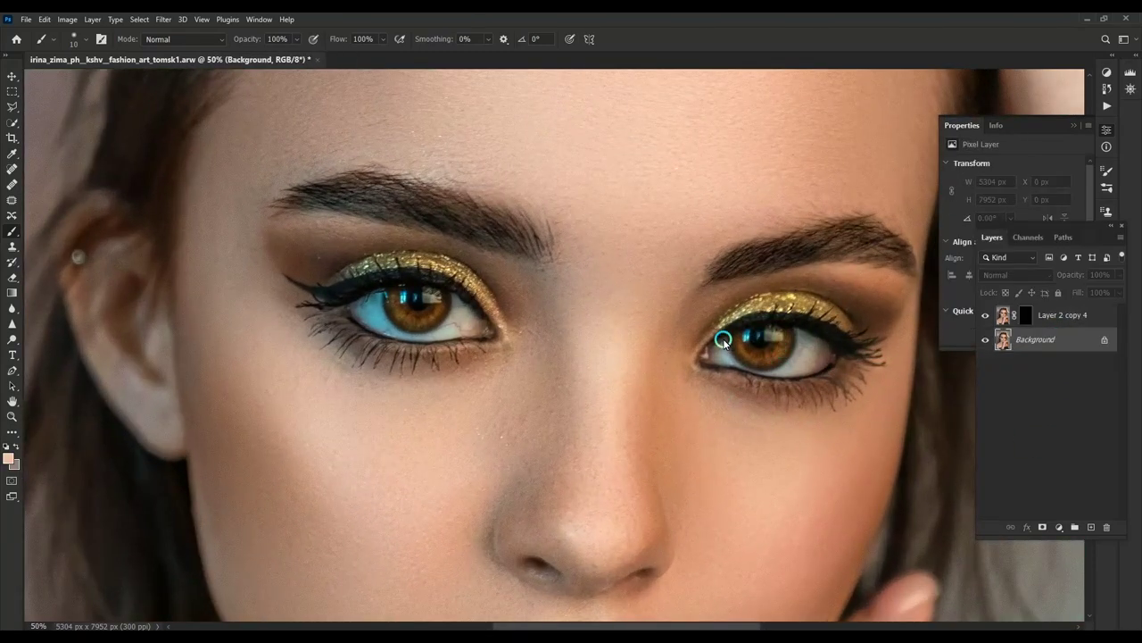
pyautogui.hotkey('ctrl', '+')
pyautogui.hscroll(-3, 625, 308)
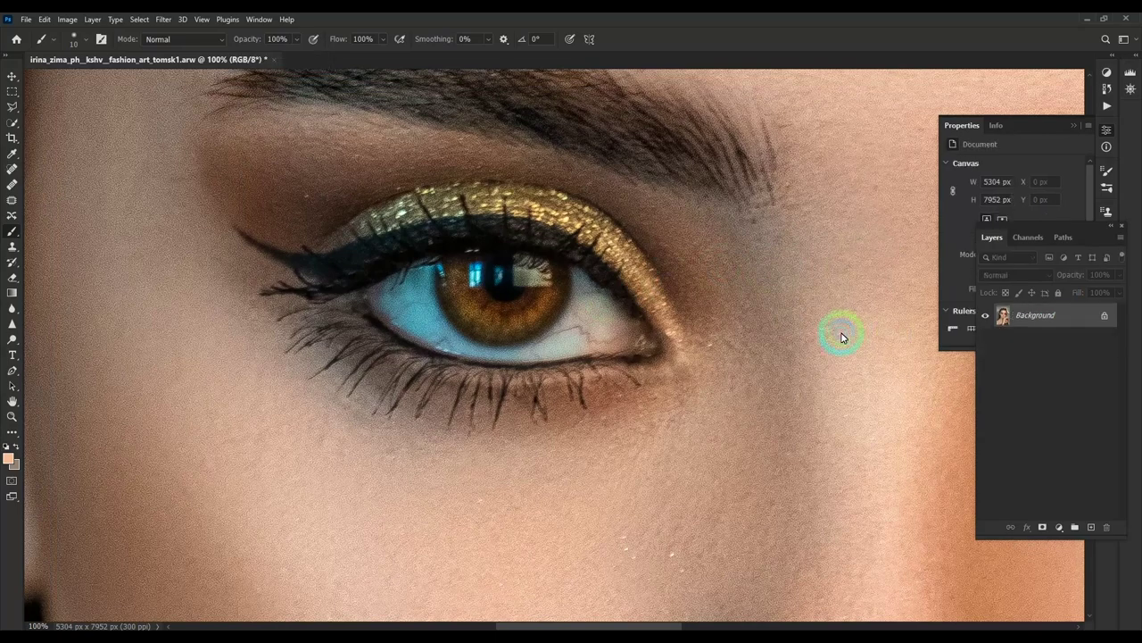
# Step: Duplicate the image and turn the copy black and white with Saturation -100
pyautogui.hotkey('ctrl', 'j')
pyautogui.hotkey('ctrl', 'u')
pyautogui.moveTo(830, 212); pyautogui.dragTo(797, 219)
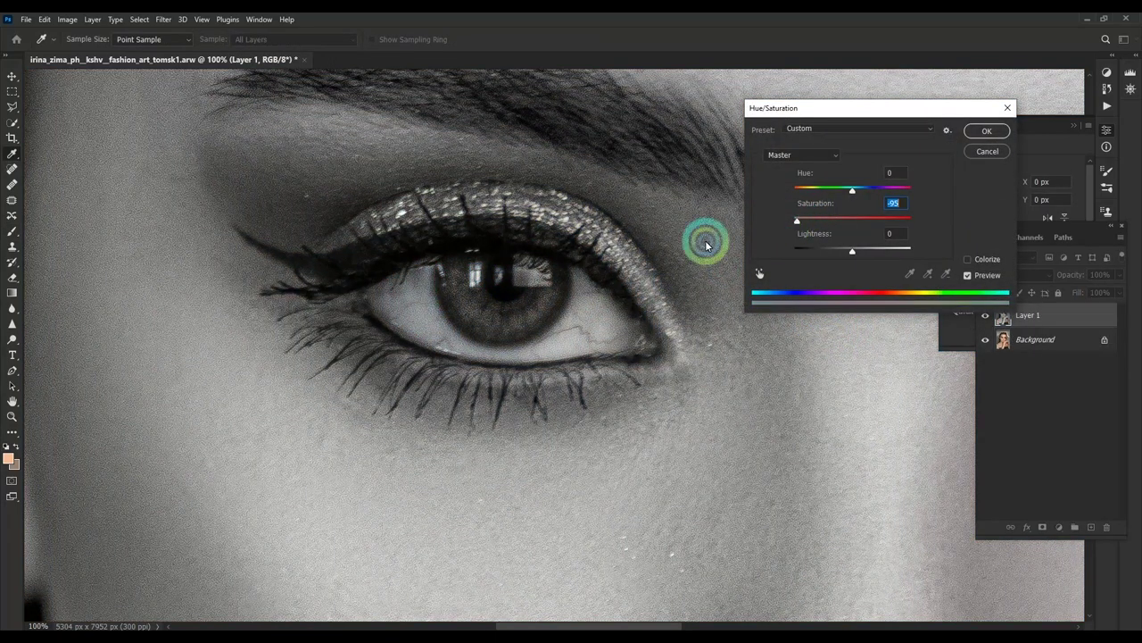
pyautogui.click(987, 131)
pyautogui.hotkey('ctrl', '+')
# Step: Apply Dust & Scratches with threshold 8 and radius reduced to 14
pyautogui.click(164, 18)
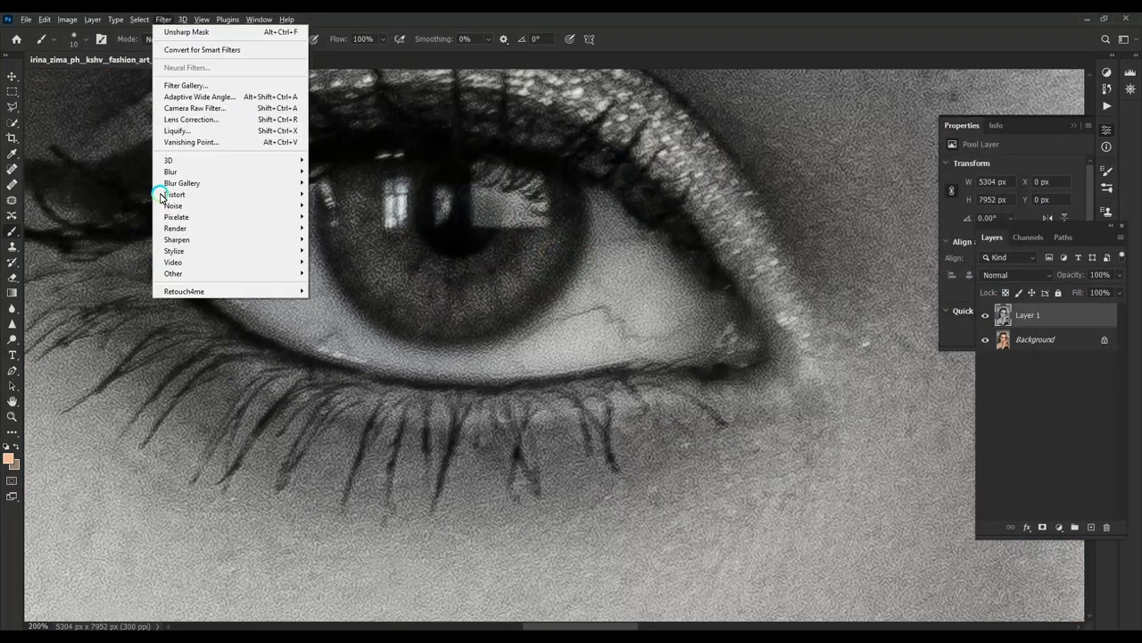
pyautogui.click(363, 228)
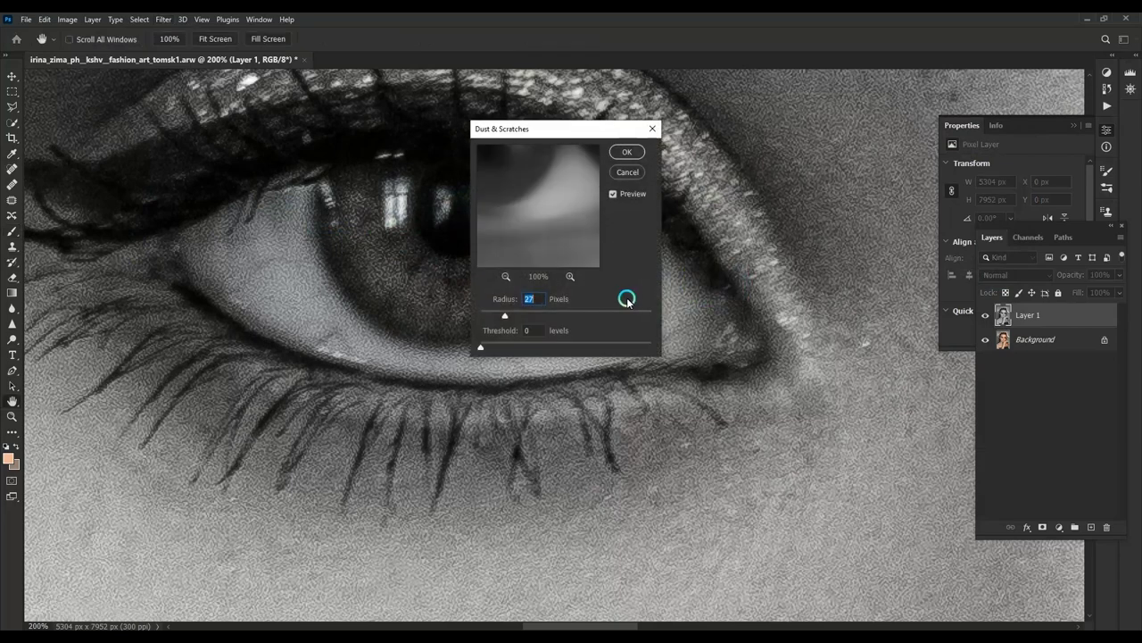
pyautogui.moveTo(556, 128); pyautogui.dragTo(807, 108)
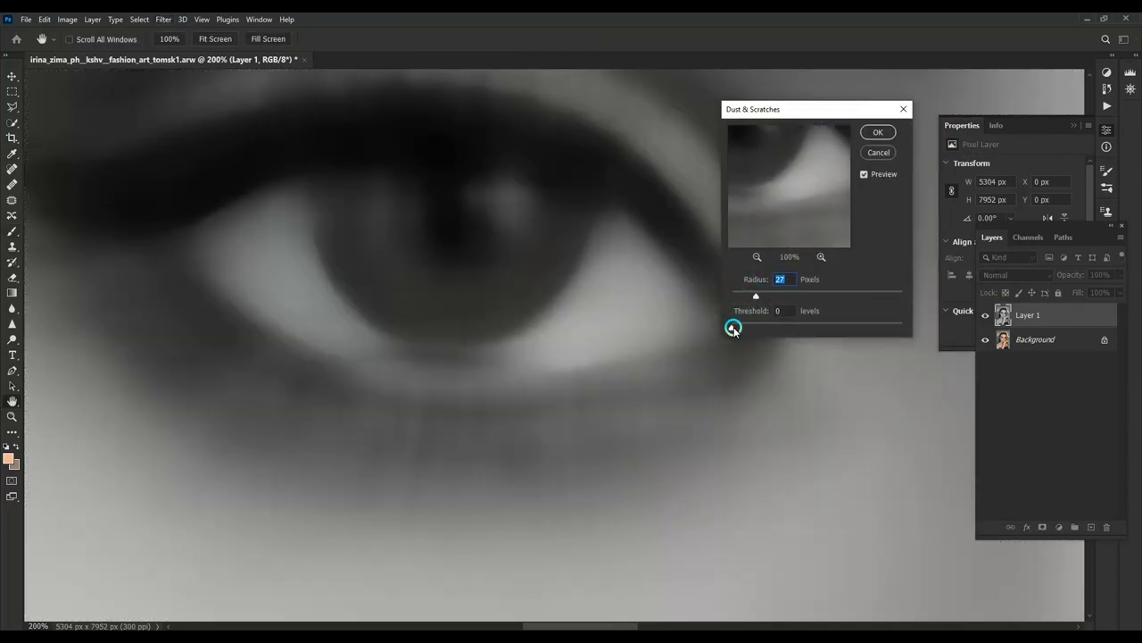
pyautogui.moveTo(738, 331); pyautogui.dragTo(739, 329)
pyautogui.moveTo(748, 289); pyautogui.dragTo(742, 295)
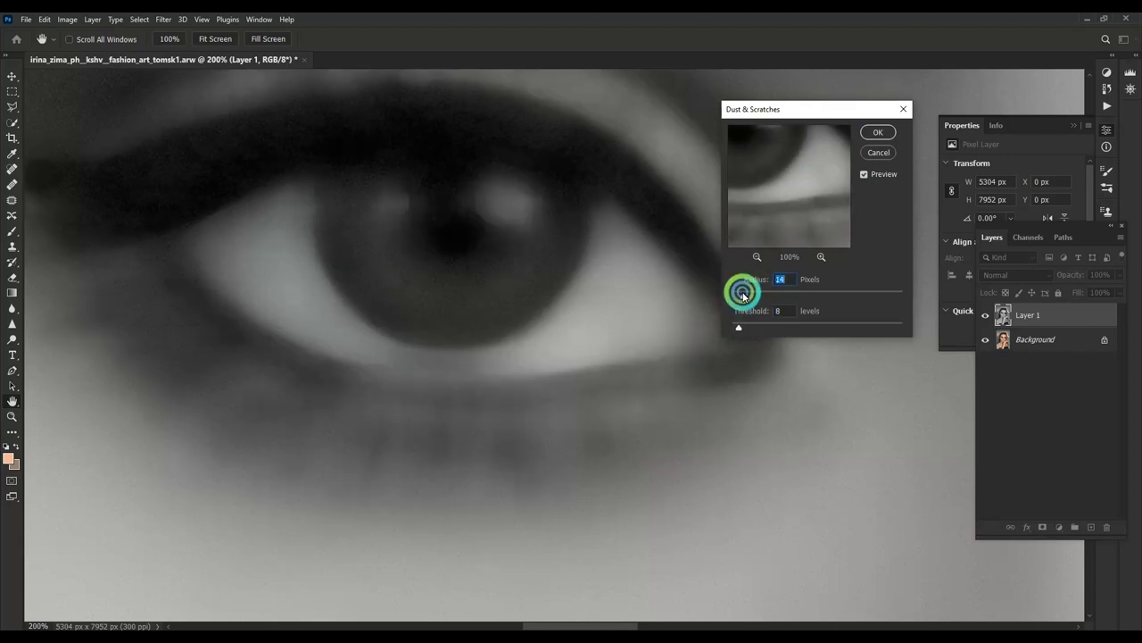
pyautogui.click(875, 132)
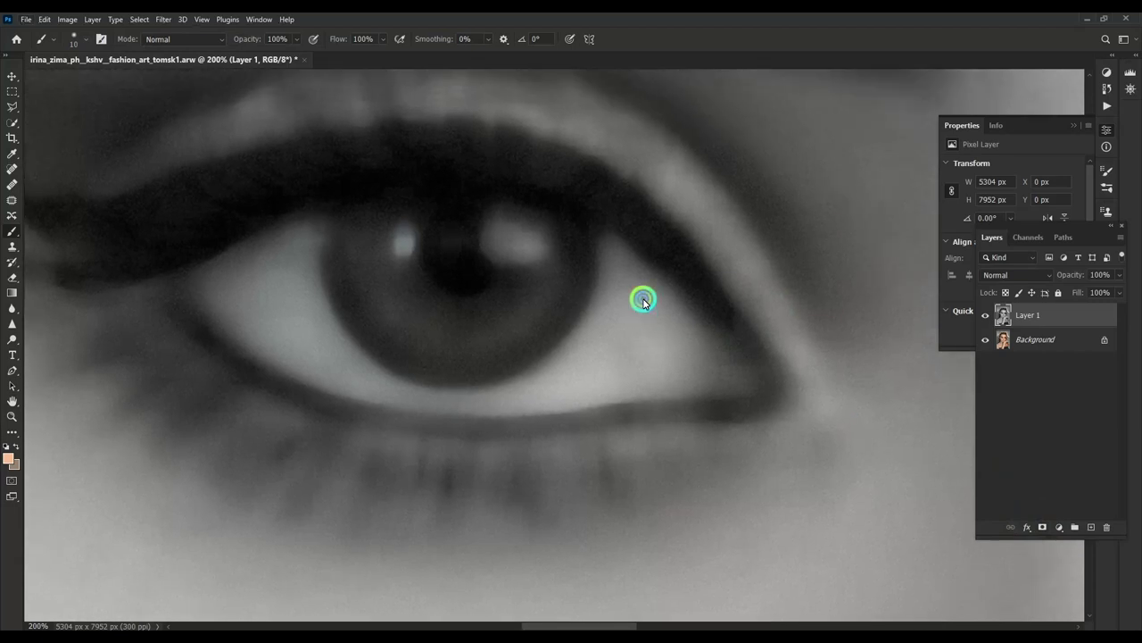
pyautogui.hotkey('ctrl', 'l')
# Step: Brighten the blurred copy's highlights with Levels and hide it behind a black mask
pyautogui.moveTo(980, 174); pyautogui.dragTo(965, 174)
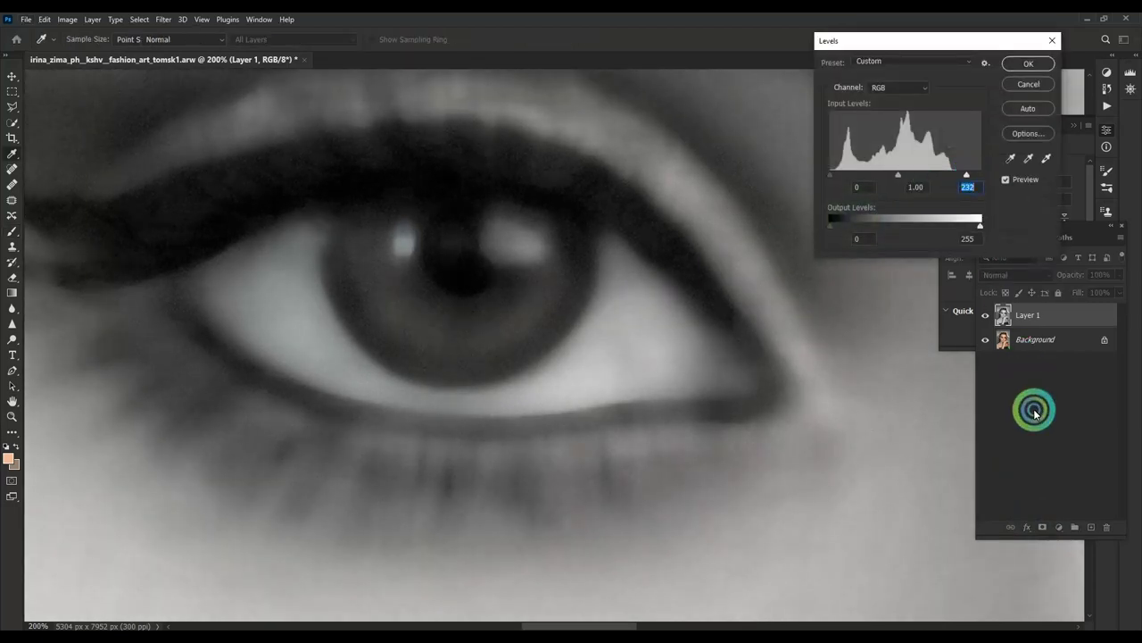
pyautogui.press('Return')
pyautogui.press('b')
pyautogui.keyDown('alt'); pyautogui.click(1042, 526); pyautogui.keyUp('alt')
pyautogui.press('d')
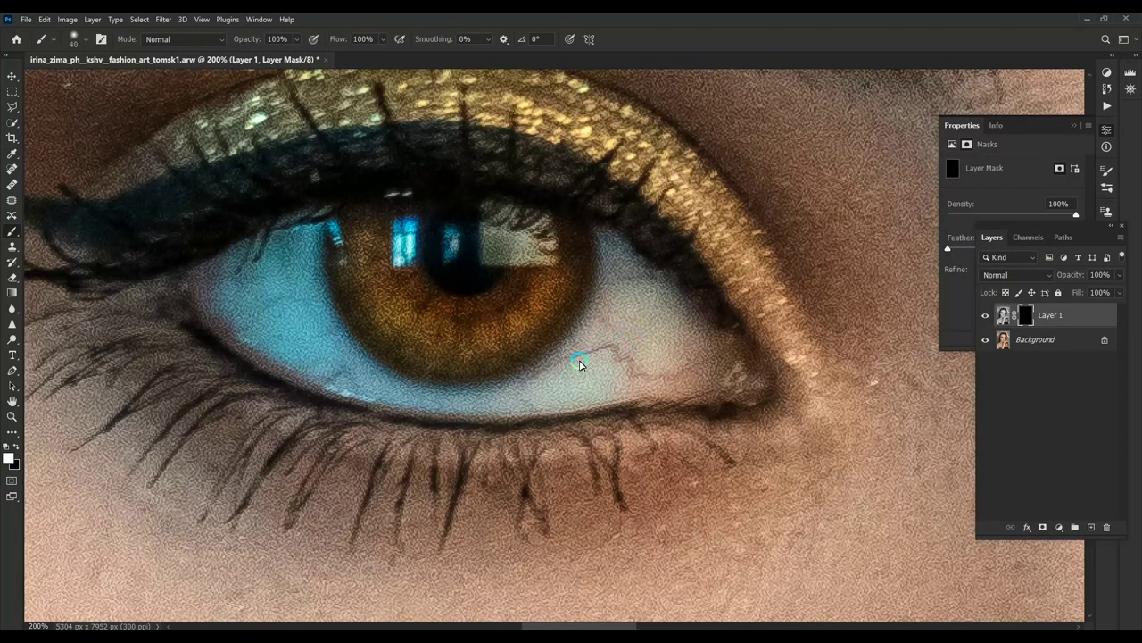
# Step: Paint white on the mask to smooth and brighten the eye white around the iris
pyautogui.moveTo(619, 255)
pyautogui.mouseDown()
pyautogui.moveTo(681, 326)
pyautogui.moveTo(479, 411)
pyautogui.mouseUp()
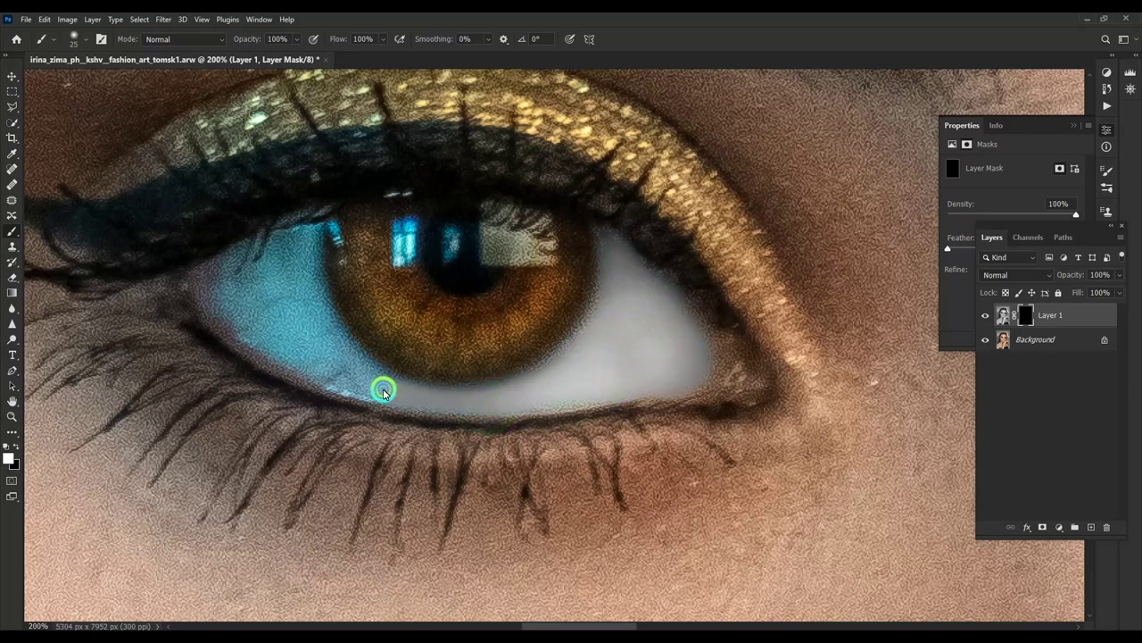
pyautogui.moveTo(386, 387); pyautogui.dragTo(334, 334)
pyautogui.moveTo(308, 247)
pyautogui.mouseDown()
pyautogui.moveTo(226, 260)
pyautogui.moveTo(268, 339)
pyautogui.moveTo(255, 347)
pyautogui.mouseUp()
pyautogui.moveTo(336, 384); pyautogui.dragTo(393, 392)
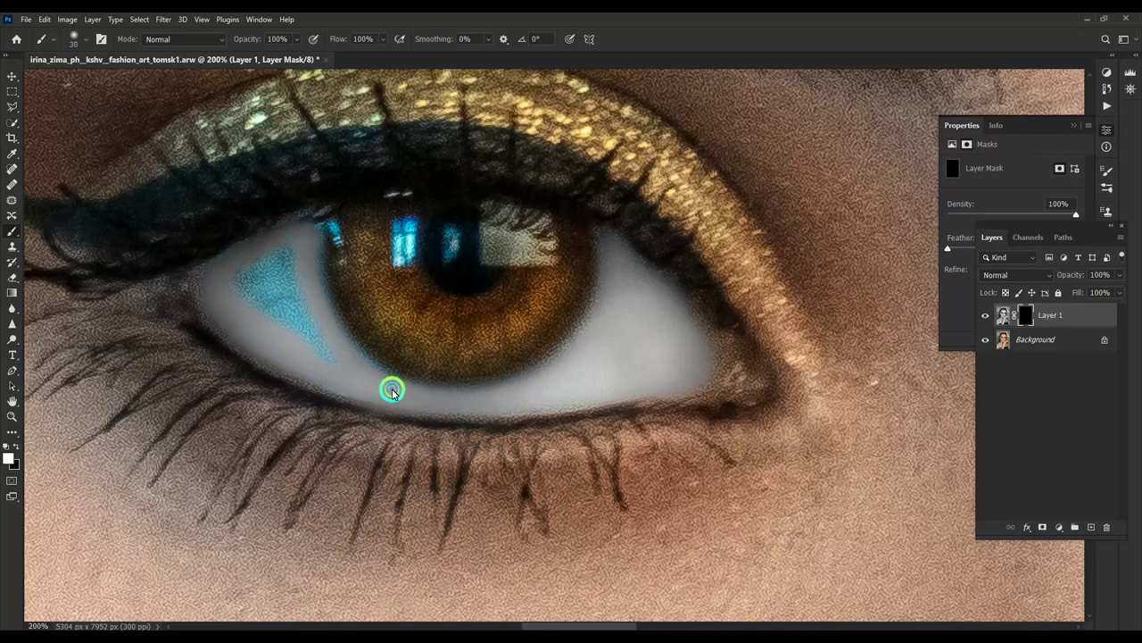
pyautogui.moveTo(311, 239)
pyautogui.mouseDown()
pyautogui.moveTo(288, 295)
pyautogui.moveTo(329, 347)
pyautogui.mouseUp()
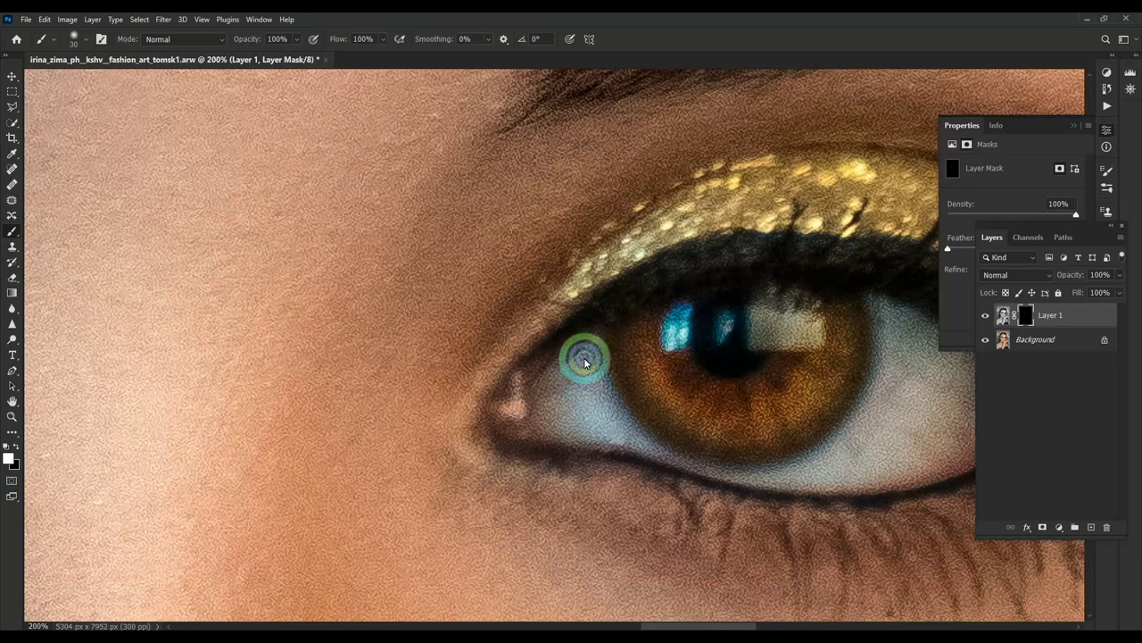
pyautogui.moveTo(553, 423); pyautogui.dragTo(569, 349)
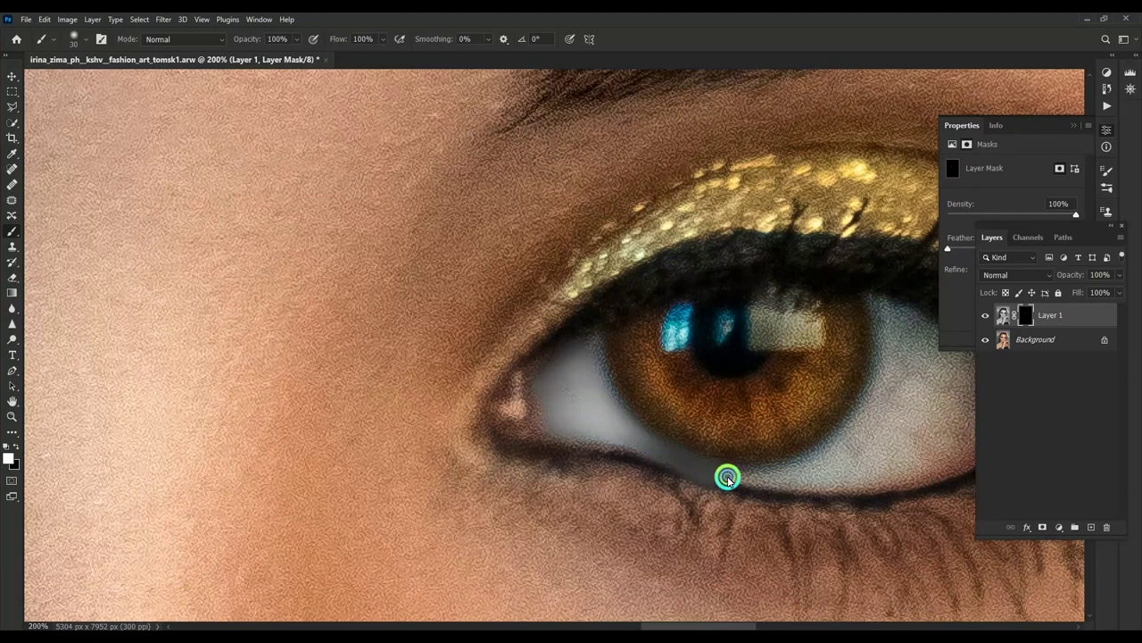
pyautogui.press('x')
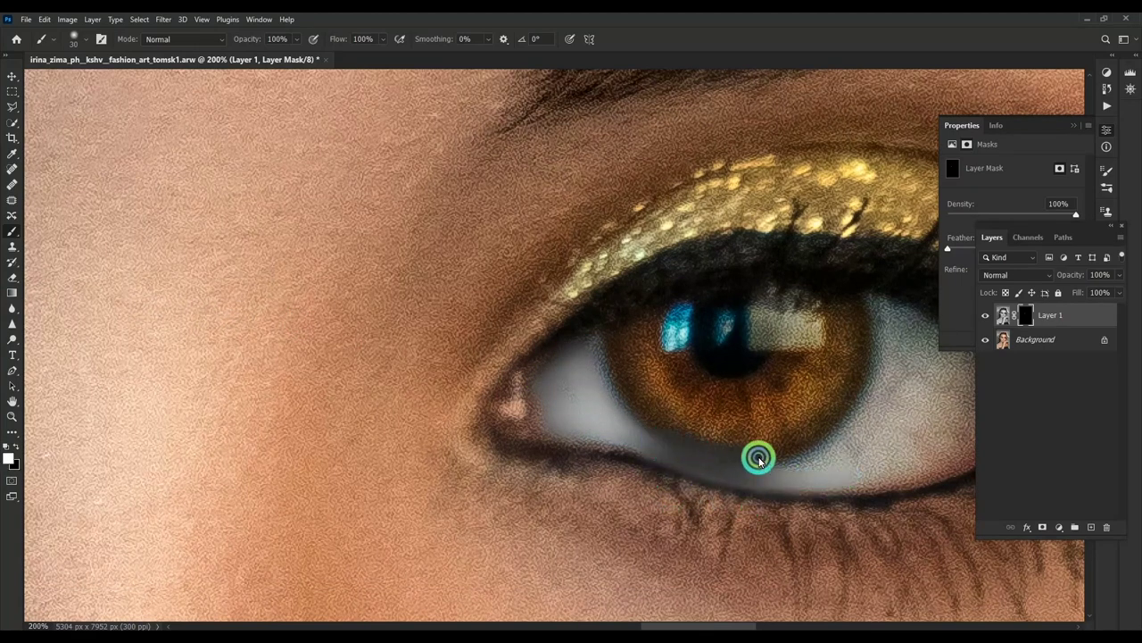
pyautogui.moveTo(828, 464); pyautogui.dragTo(640, 449)
pyautogui.press('x')
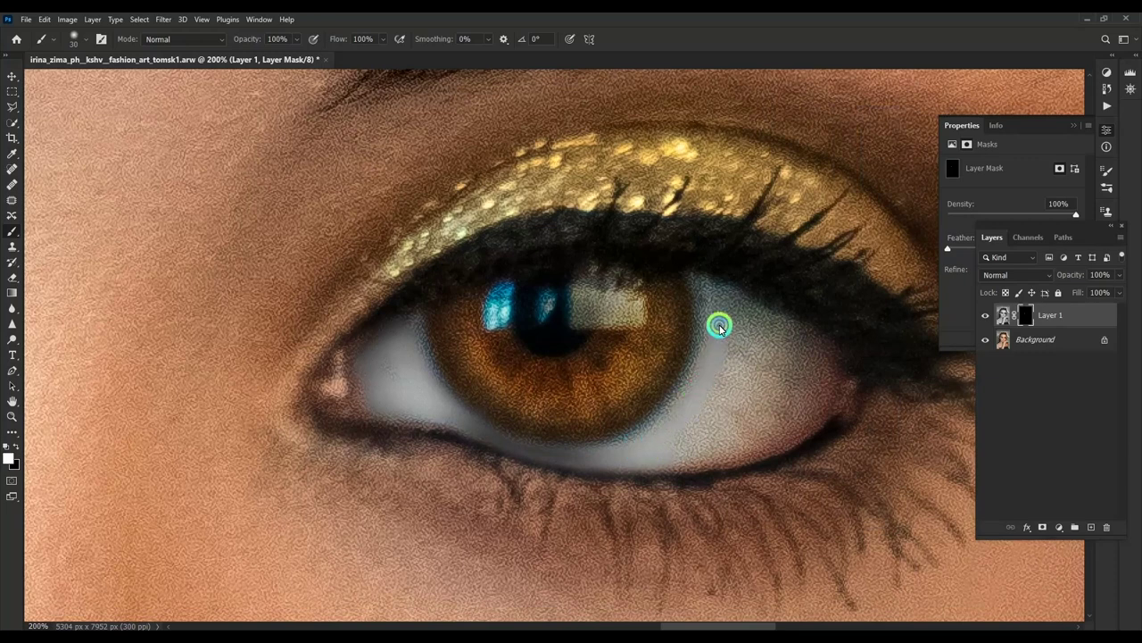
pyautogui.moveTo(777, 393); pyautogui.dragTo(745, 425)
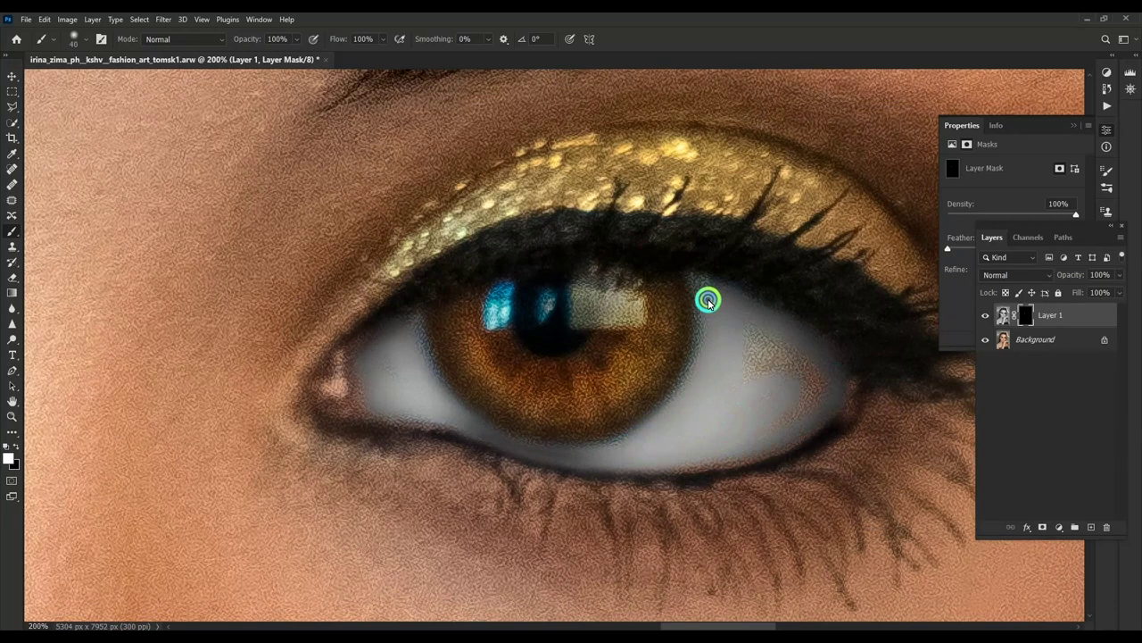
# Step: Lower the gold makeup layer to about 47% opacity and merge it into the background
pyautogui.hotkey('ctrl', '-')
pyautogui.hotkey('ctrl', '-')
pyautogui.hotkey('ctrl', '-')
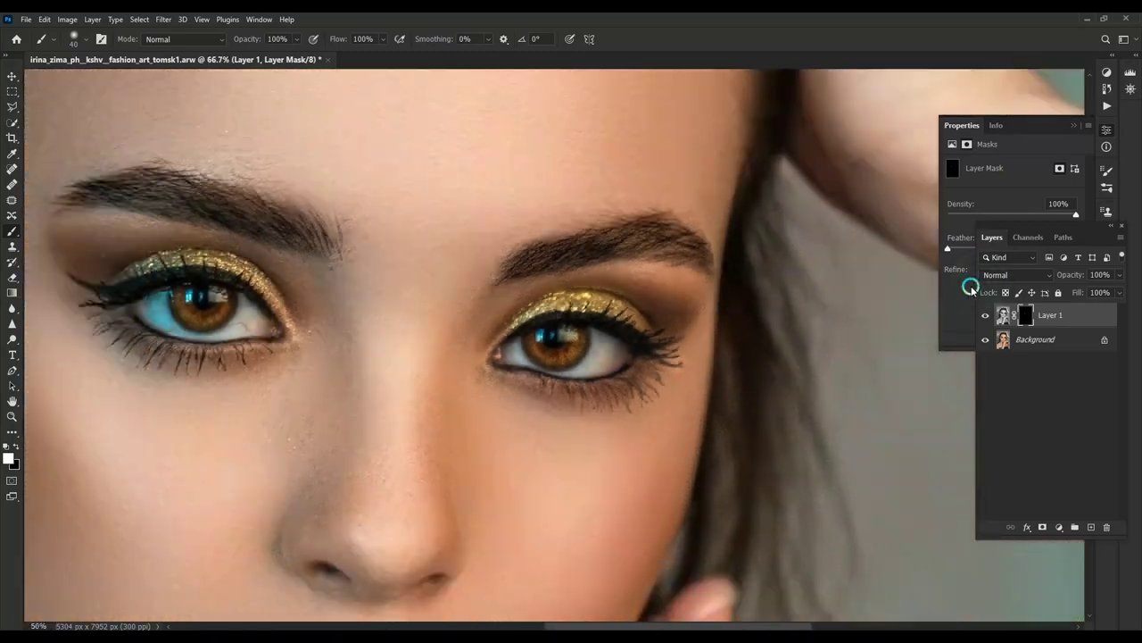
pyautogui.hotkey('ctrl', '-')
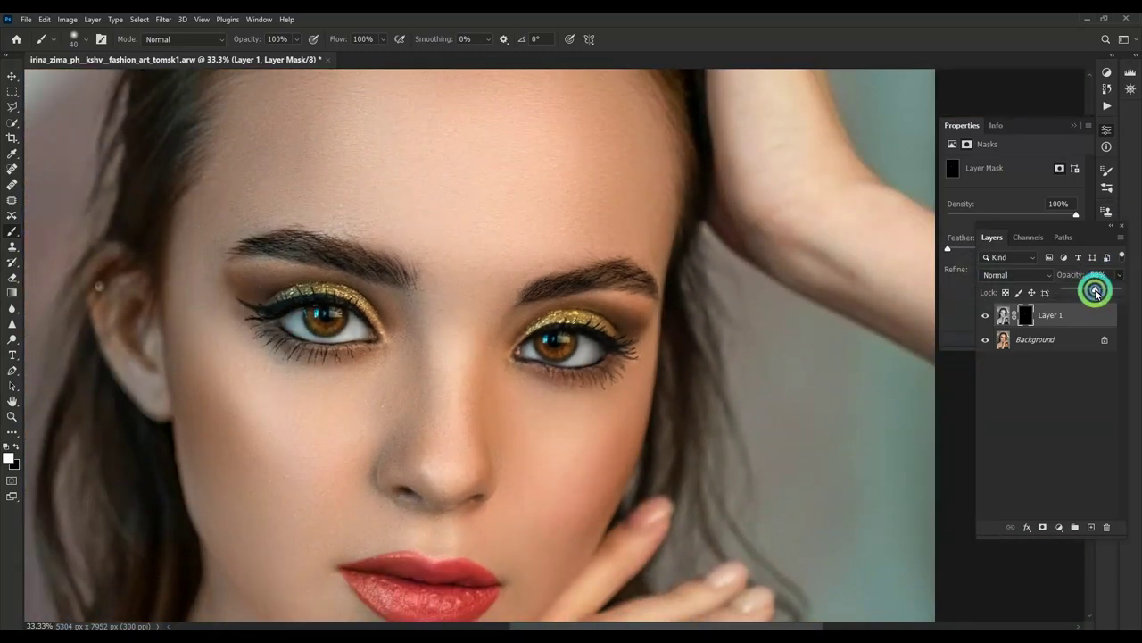
pyautogui.moveTo(1097, 294); pyautogui.dragTo(1096, 287)
pyautogui.hotkey('ctrl', '+')
pyautogui.hotkey('ctrl', '+')
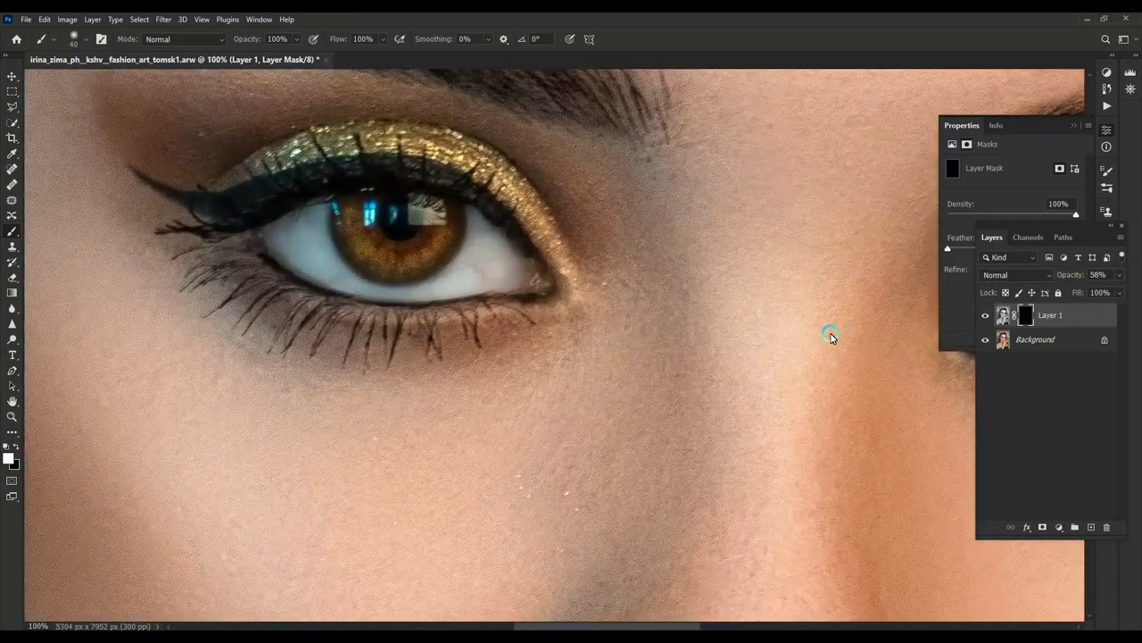
pyautogui.hotkey('ctrl', '-')
pyautogui.hotkey('ctrl', '-')
pyautogui.hotkey('ctrl', '-')
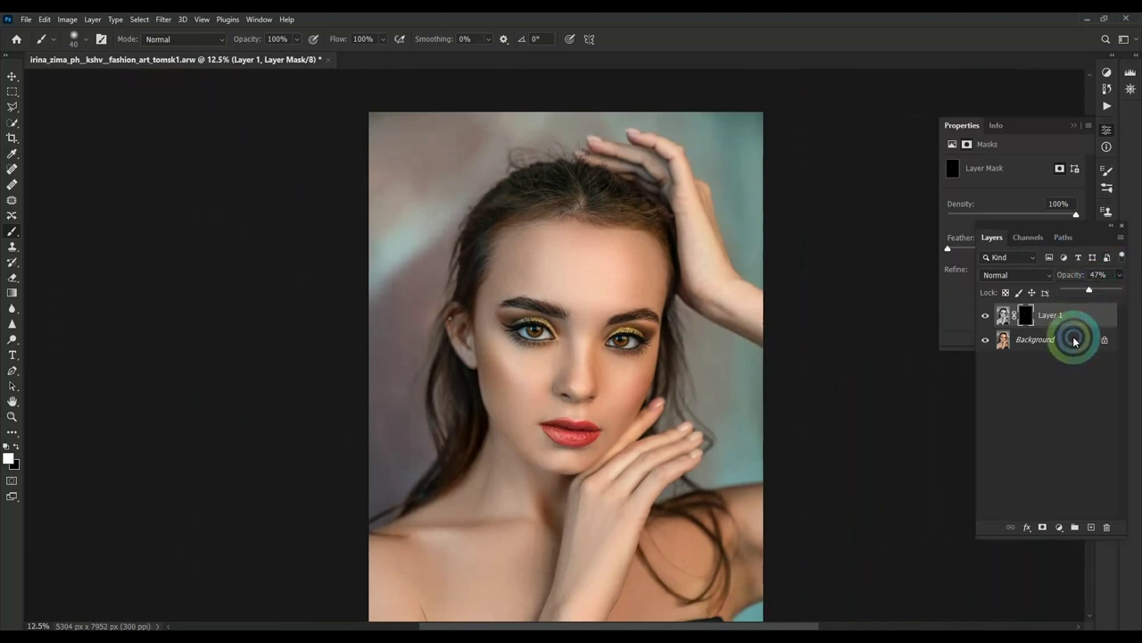
pyautogui.hotkey('ctrl', 'e')
# Step: Sample a skin tone and brighten the portrait with Levels white input 248
pyautogui.keyDown('alt'); pyautogui.click(706, 316); pyautogui.keyUp('alt')
pyautogui.hotkey('ctrl', 'l')
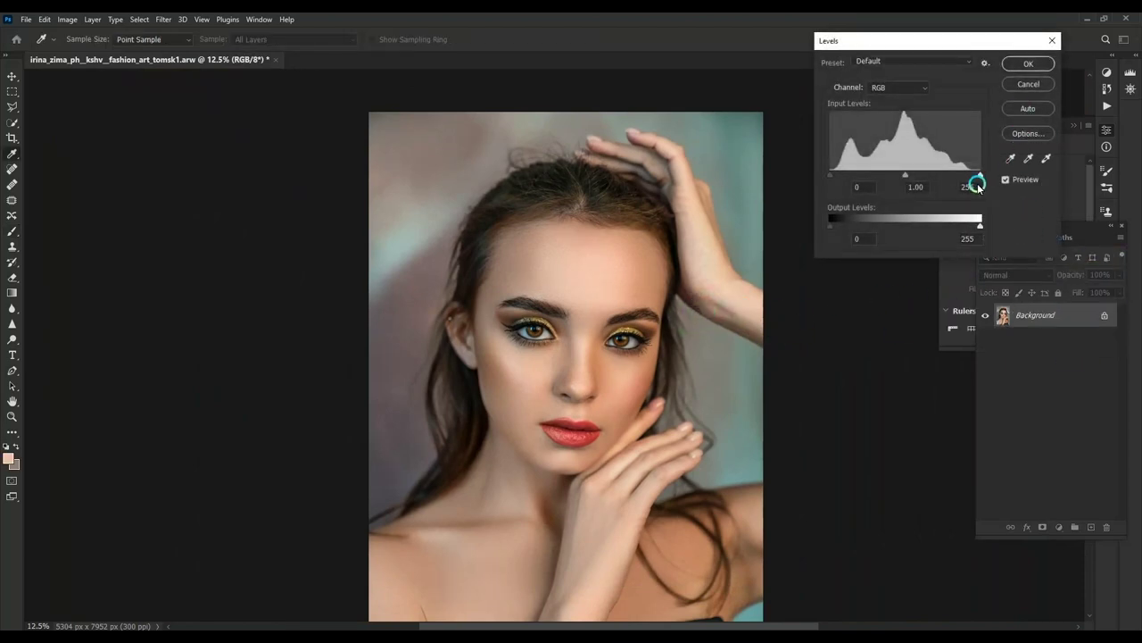
pyautogui.click(831, 177)
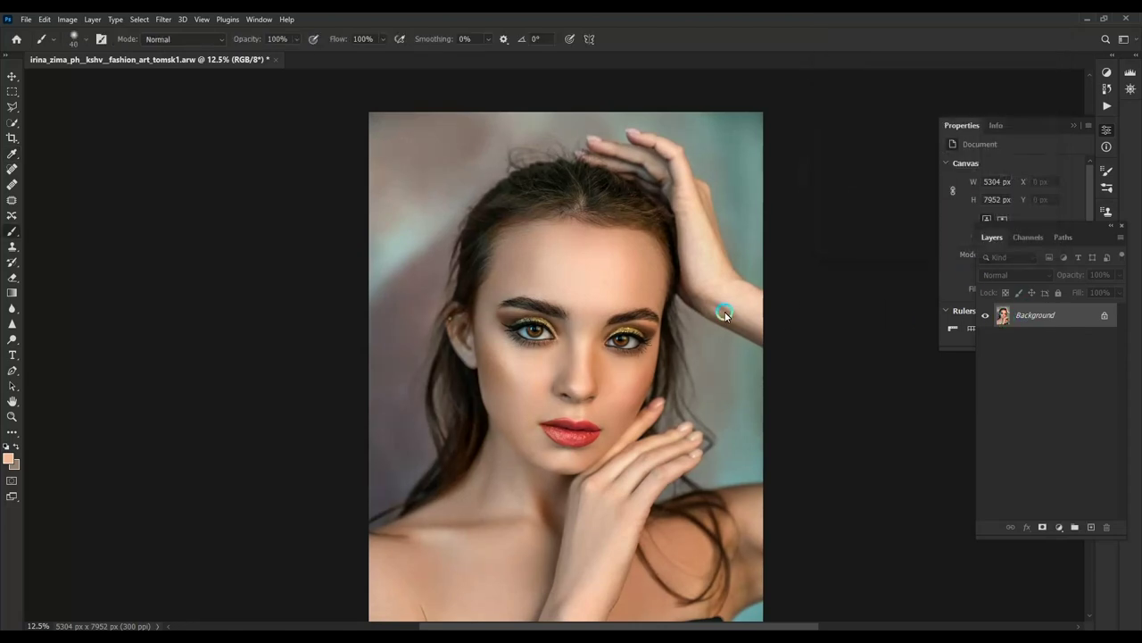
# Step: Duplicate the portrait as a Multiply layer hidden behind a black mask
pyautogui.click(1017, 275)
pyautogui.click(1000, 327)
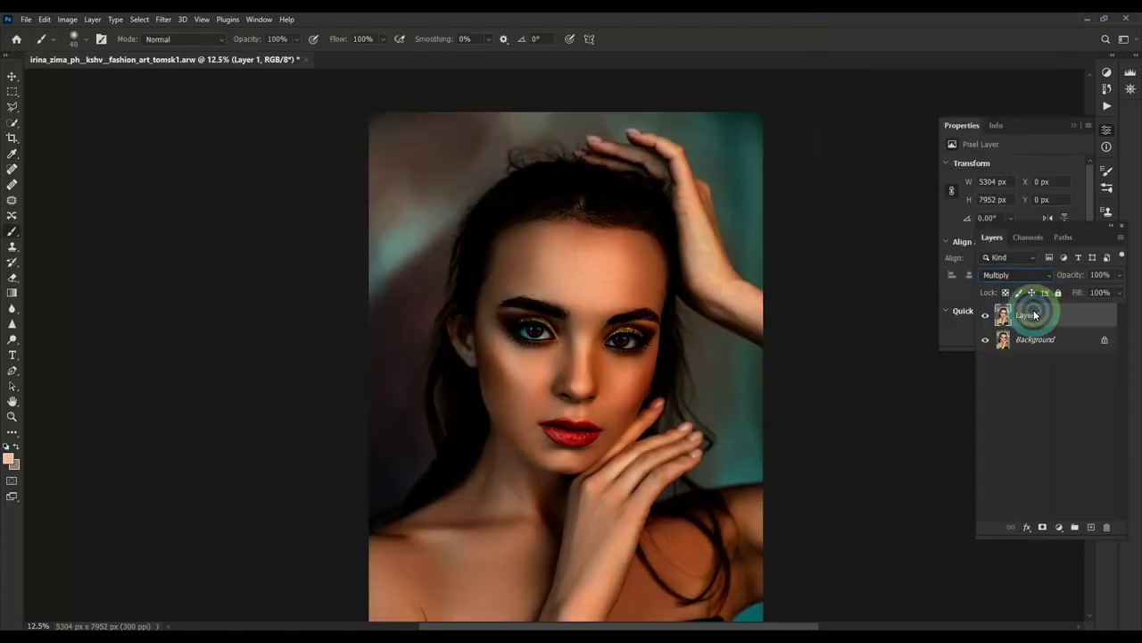
pyautogui.hotkey('ctrl', '+')
pyautogui.keyDown('alt'); pyautogui.click(1041, 526); pyautogui.keyUp('alt')
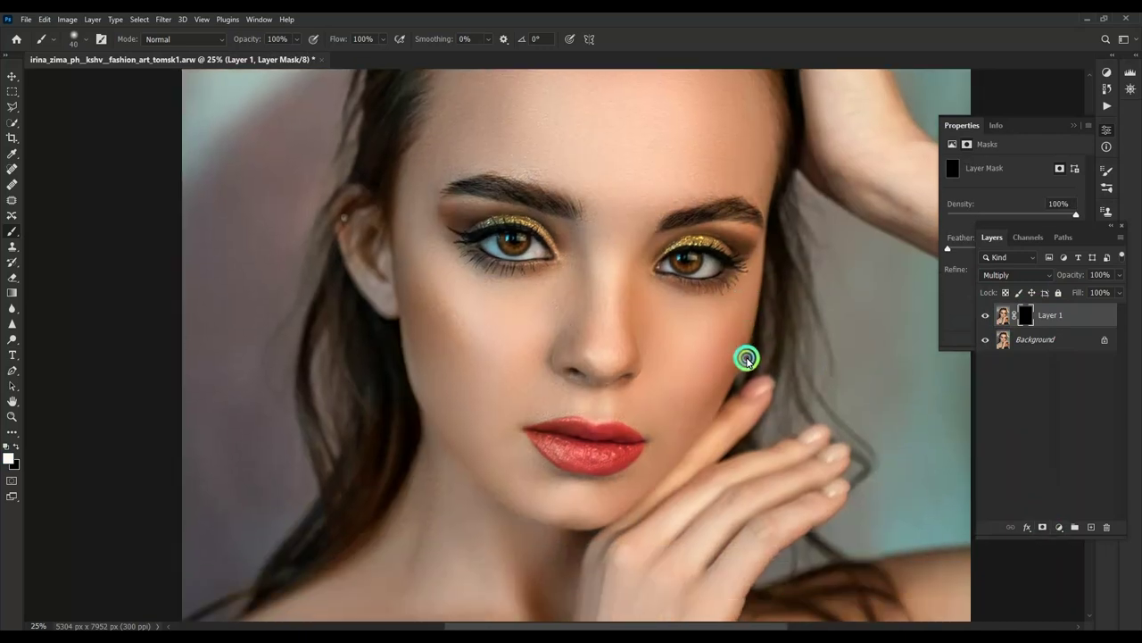
pyautogui.hotkey('ctrl', '+')
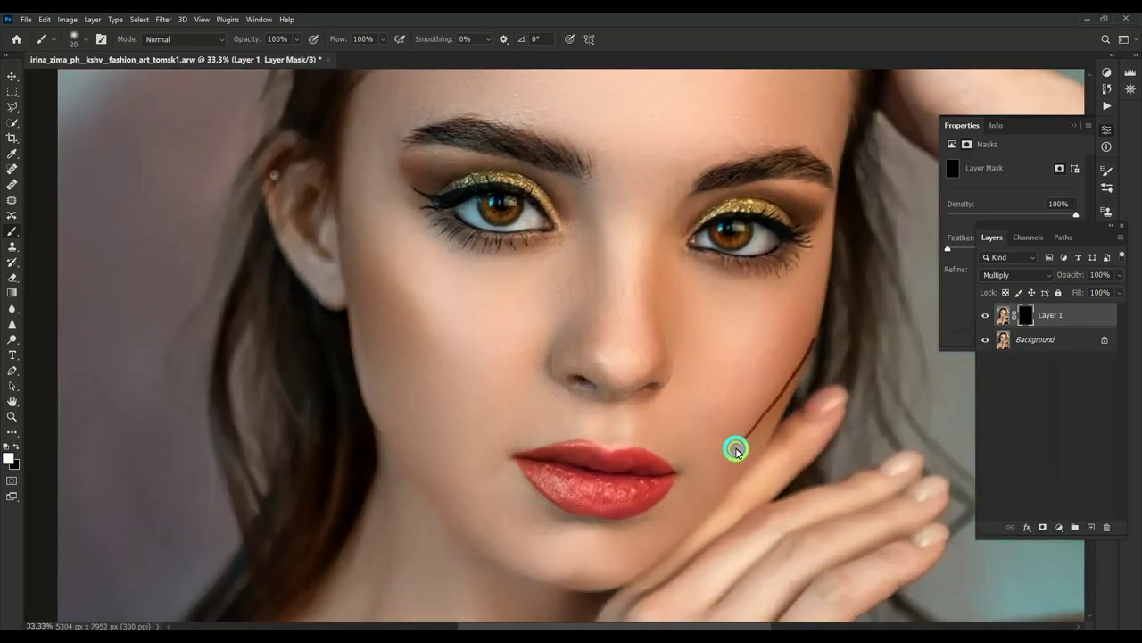
# Step: Paint contour shading on the left cheek, beside the outer left eye, and along the nose
pyautogui.click(354, 231)
pyautogui.moveTo(439, 406); pyautogui.dragTo(453, 425)
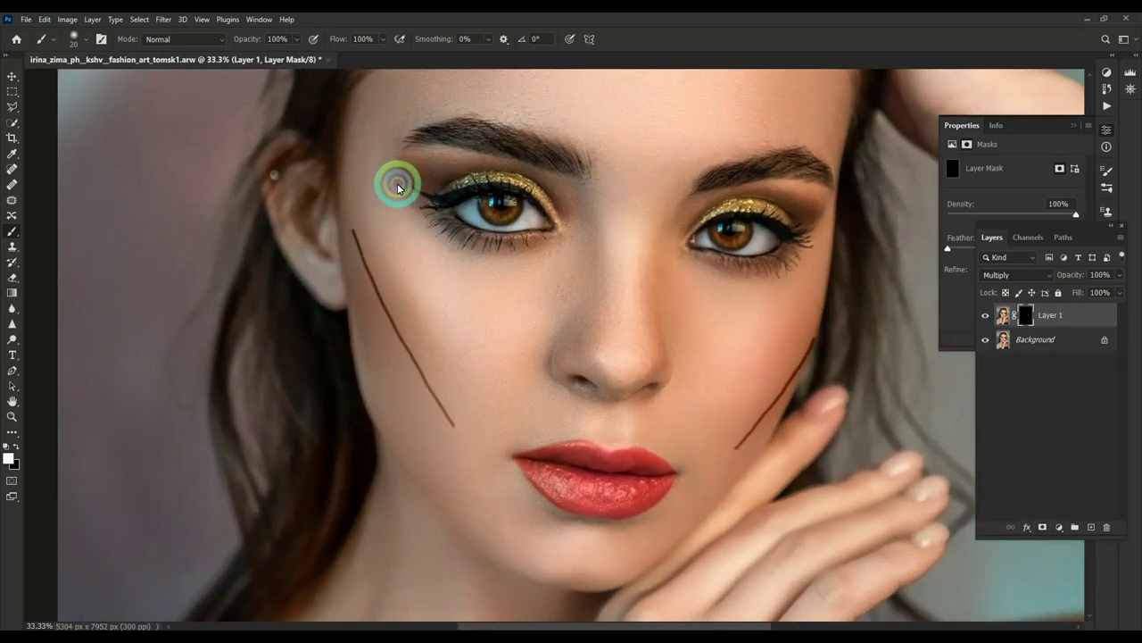
pyautogui.moveTo(397, 185); pyautogui.dragTo(435, 239)
pyautogui.hscroll(-2, 647, 206)
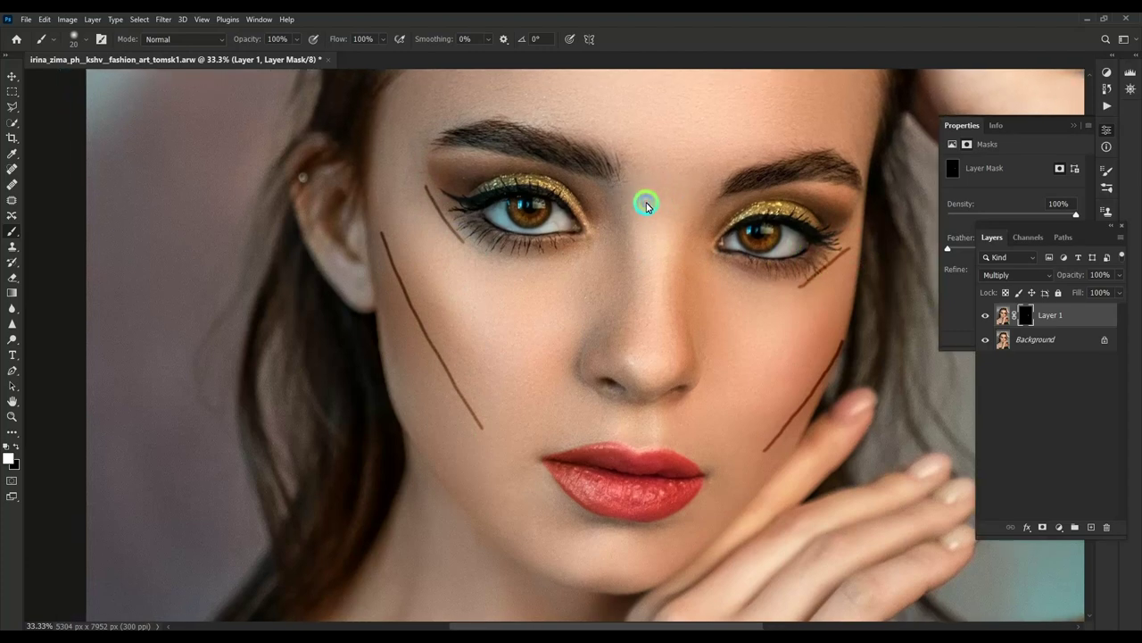
pyautogui.moveTo(614, 208); pyautogui.dragTo(621, 255)
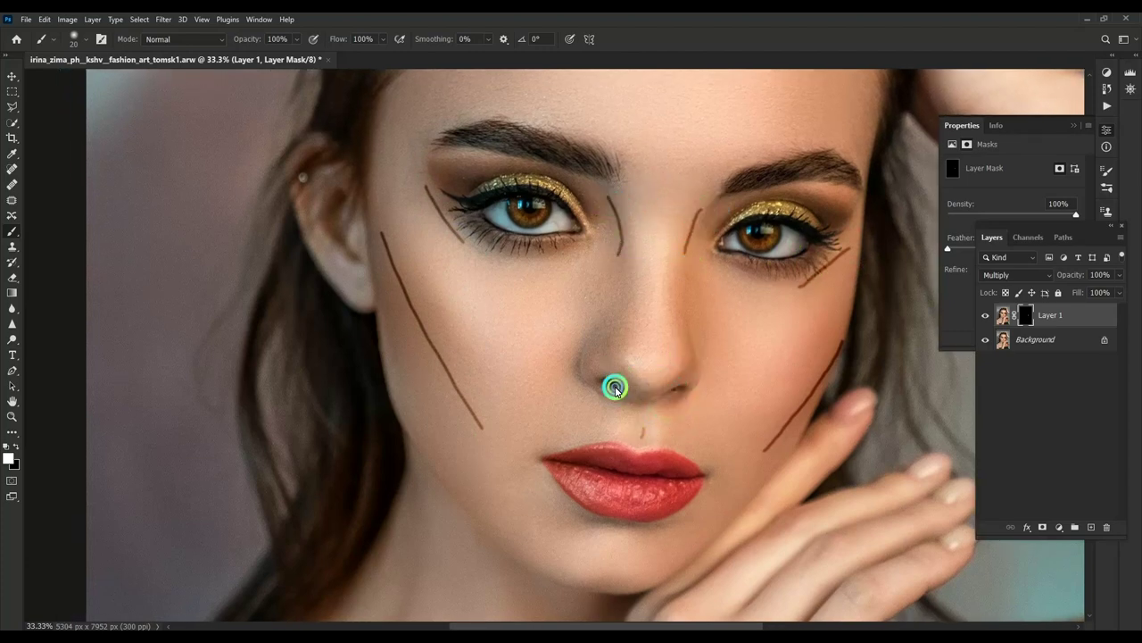
pyautogui.scroll(2, 642, 323)
pyautogui.scroll(3, 535, 304)
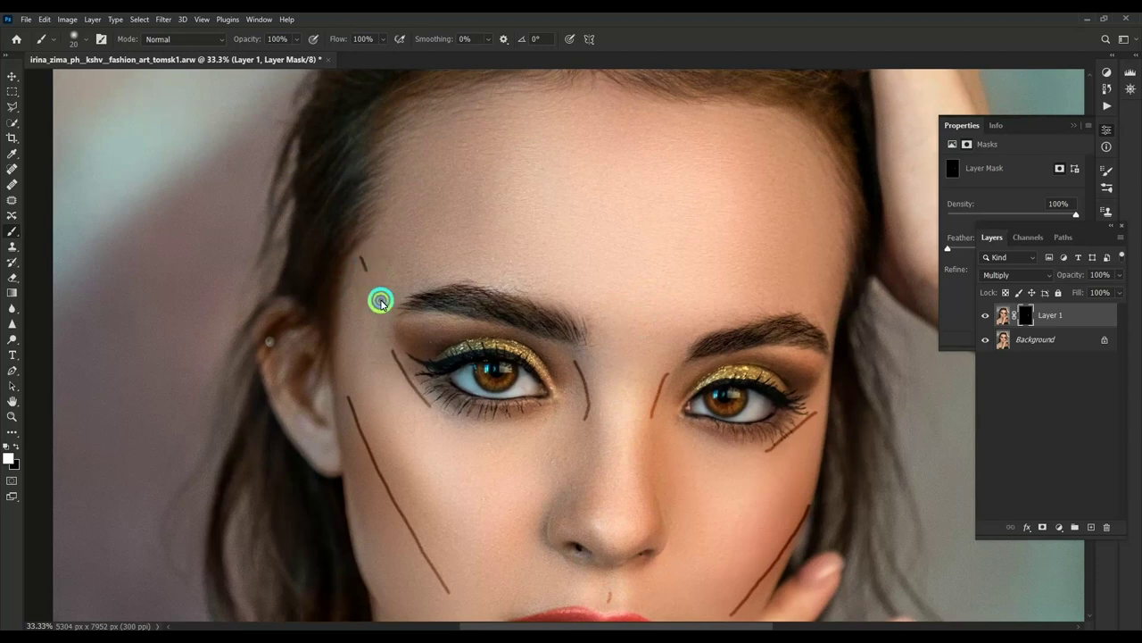
# Step: Paint contour shading on the forehead, right temple, and along the collarbone
pyautogui.moveTo(403, 128); pyautogui.dragTo(385, 225)
pyautogui.moveTo(847, 272); pyautogui.dragTo(834, 314)
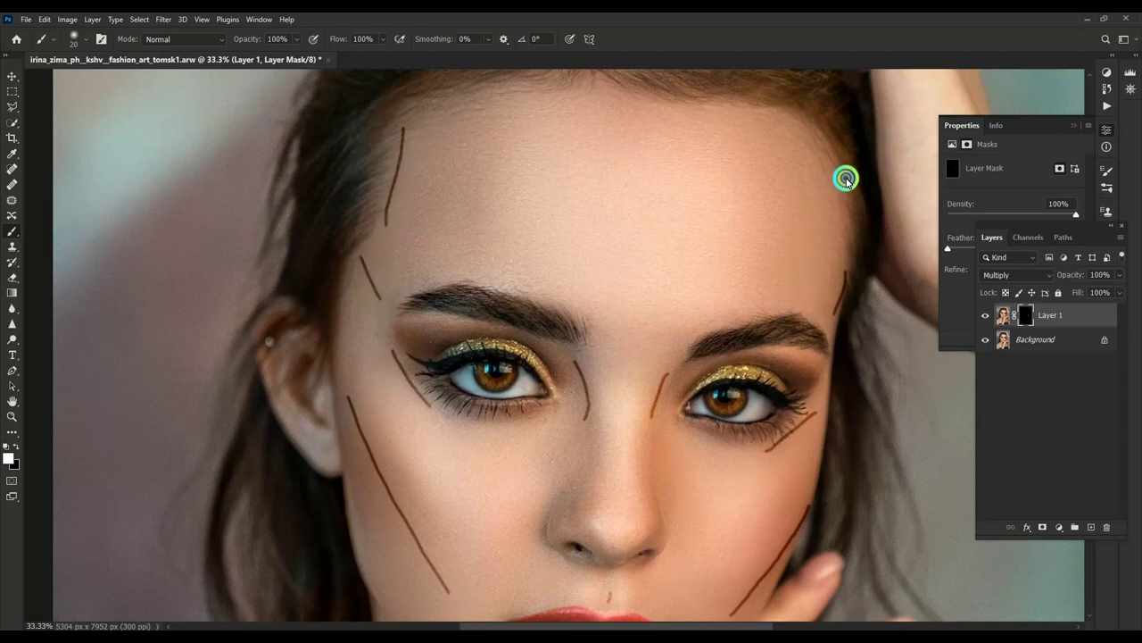
pyautogui.moveTo(846, 179); pyautogui.dragTo(749, 109)
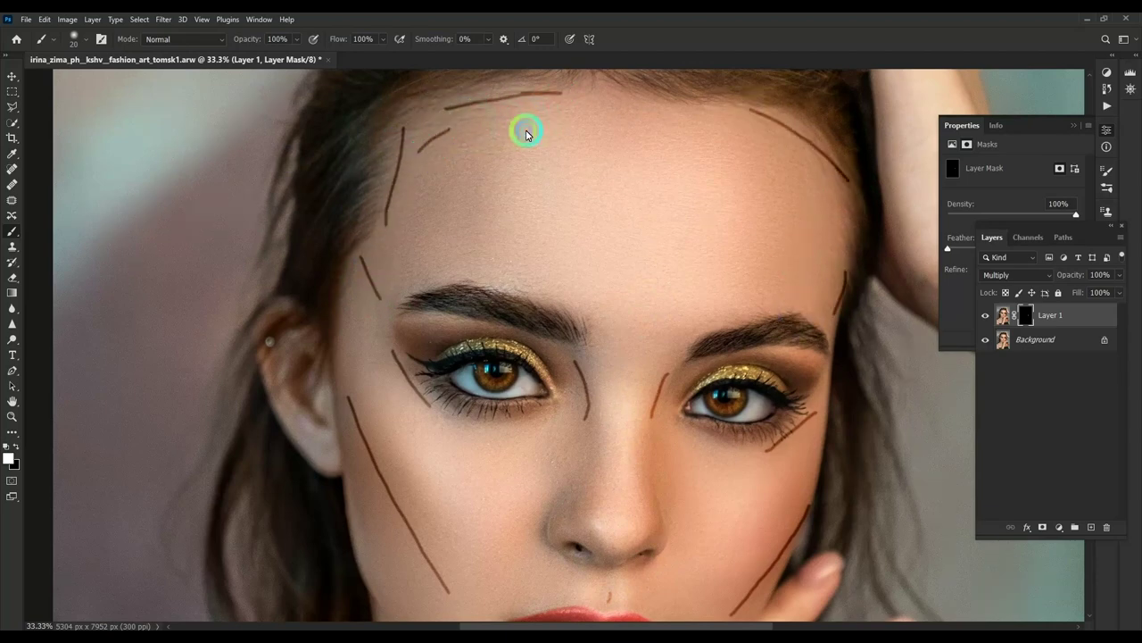
pyautogui.scroll(-5, 675, 345)
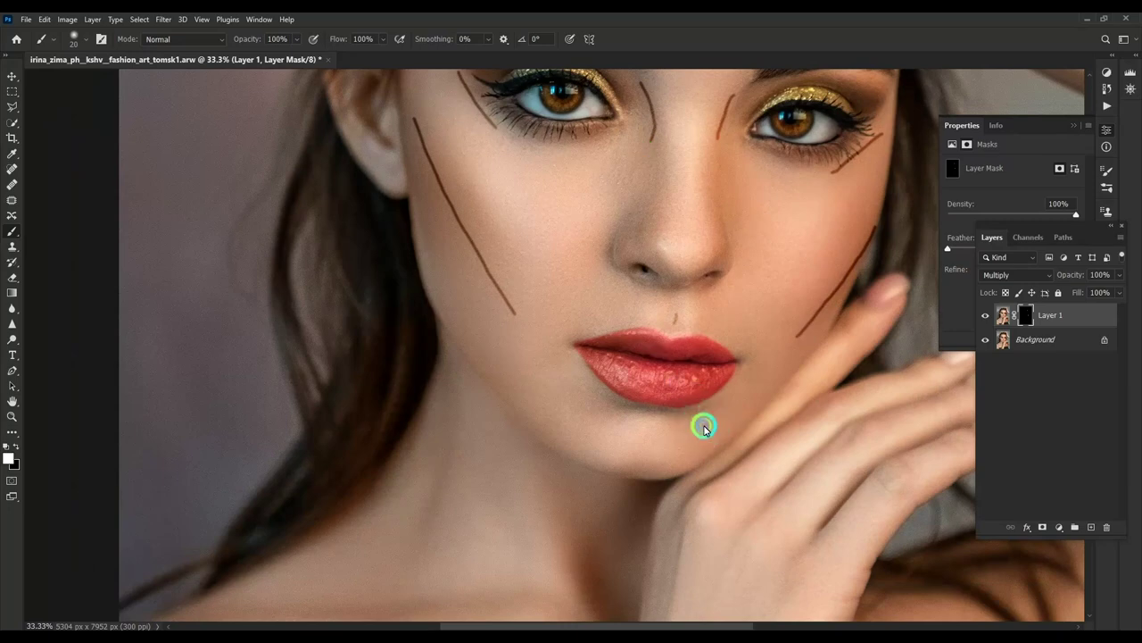
pyautogui.moveTo(591, 426); pyautogui.dragTo(620, 249)
pyautogui.moveTo(513, 357); pyautogui.dragTo(556, 357)
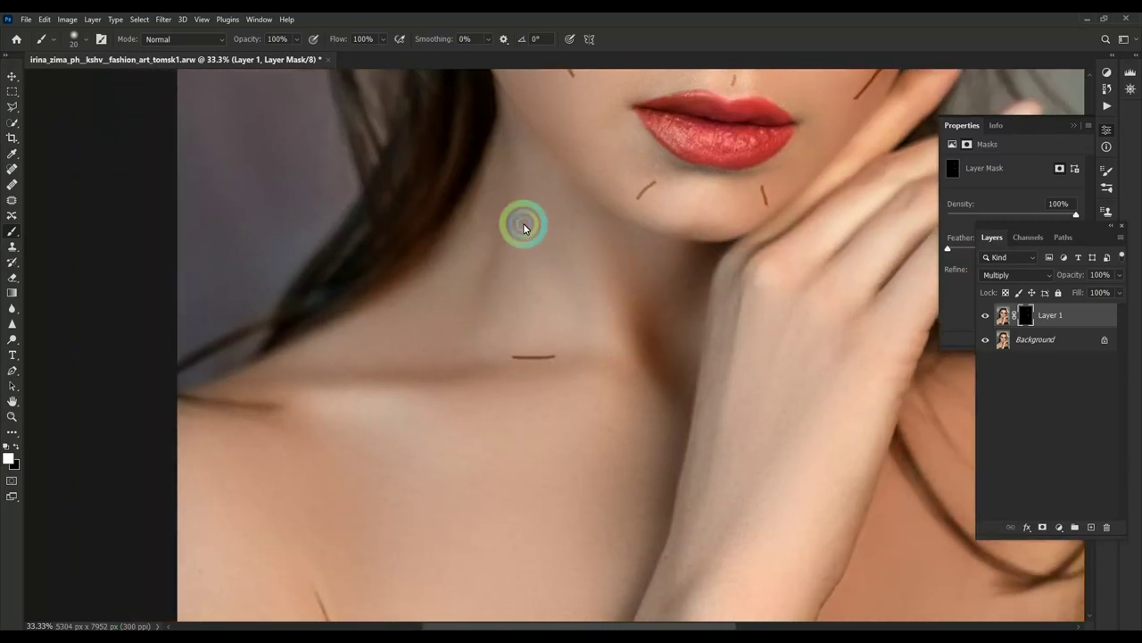
# Step: Feather the shading mask to 87.5 px
pyautogui.moveTo(948, 248); pyautogui.dragTo(1007, 248)
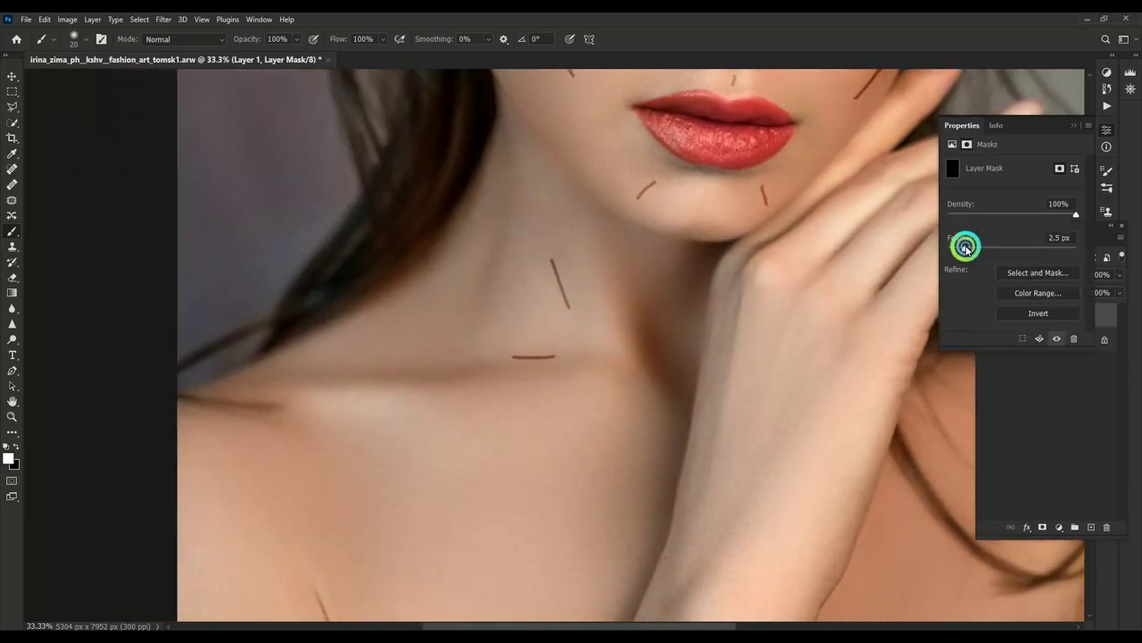
pyautogui.scroll(5, 622, 433)
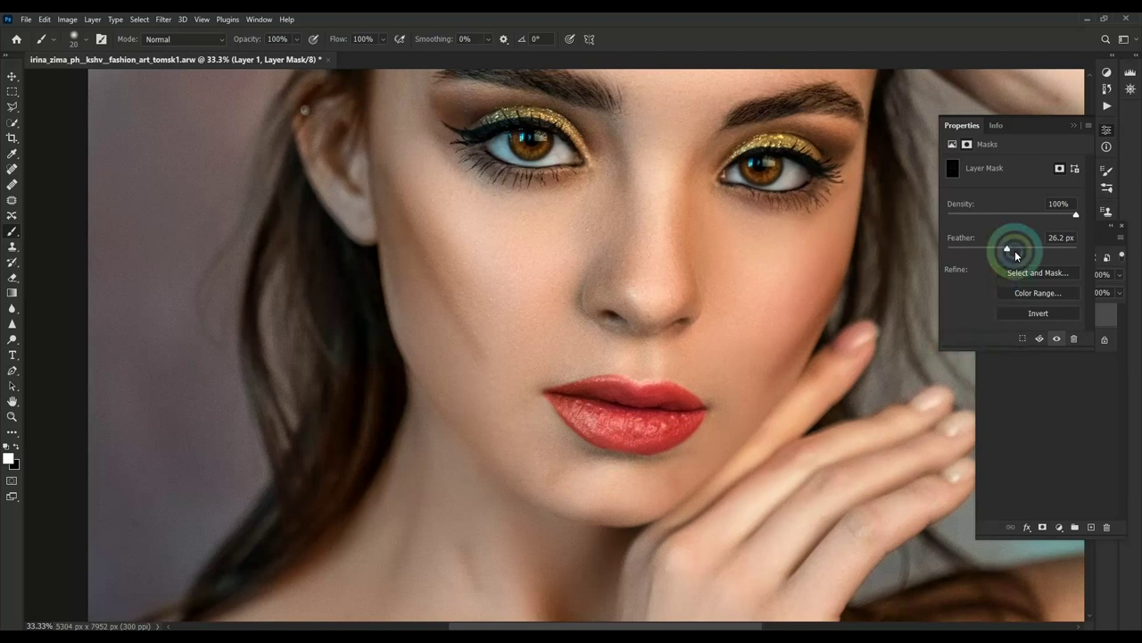
pyautogui.moveTo(1020, 248); pyautogui.dragTo(1024, 249)
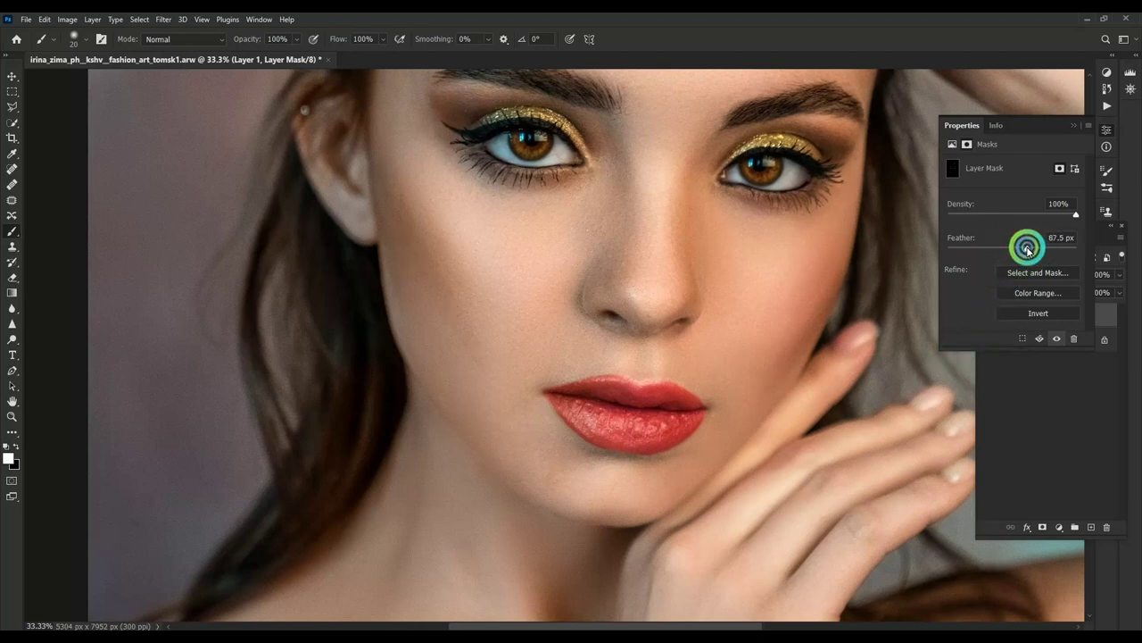
pyautogui.scroll(-3, 667, 277)
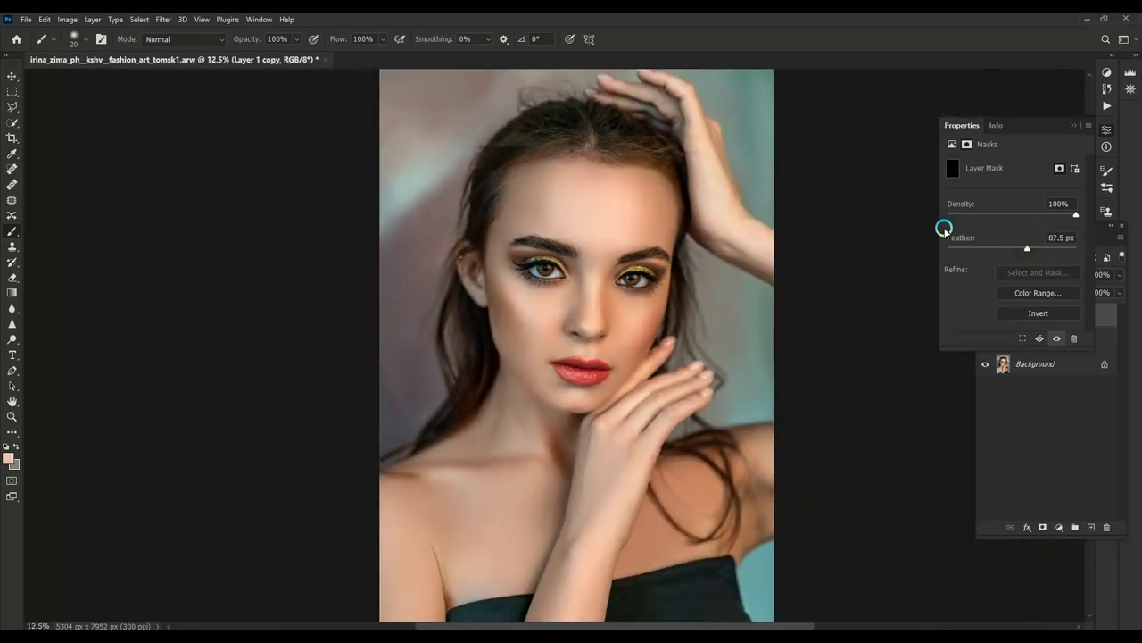
# Step: Group the two retouching layers into Group 1 and select it with the Background
pyautogui.click(1032, 420)
pyautogui.keyDown('shift'); pyautogui.click(1053, 345); pyautogui.keyUp('shift')
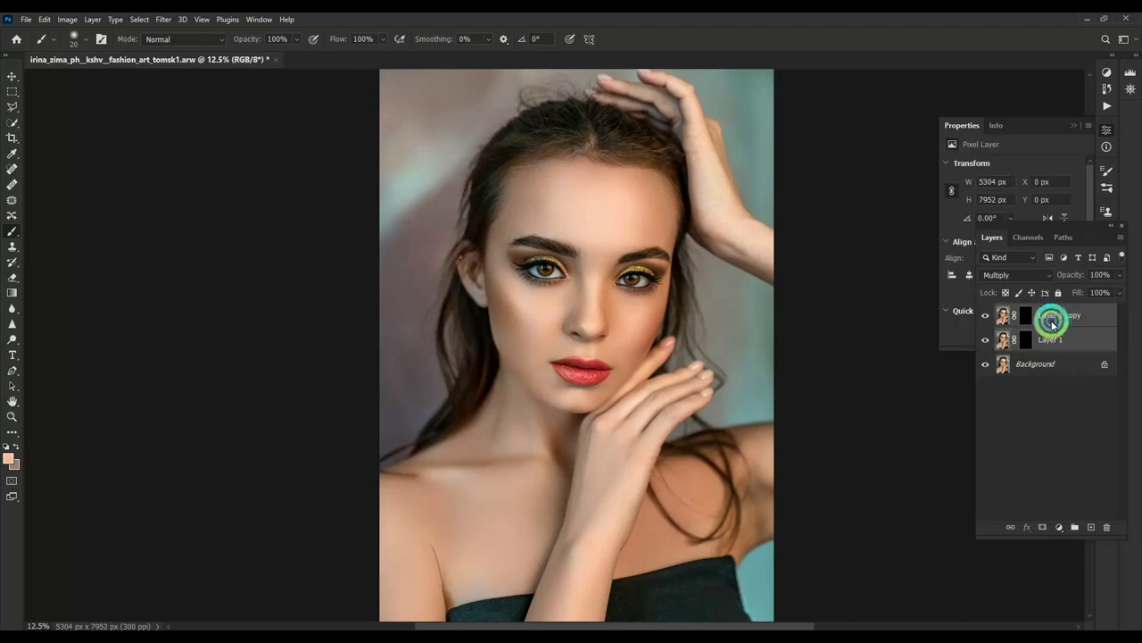
pyautogui.hotkey('ctrl', 'g')
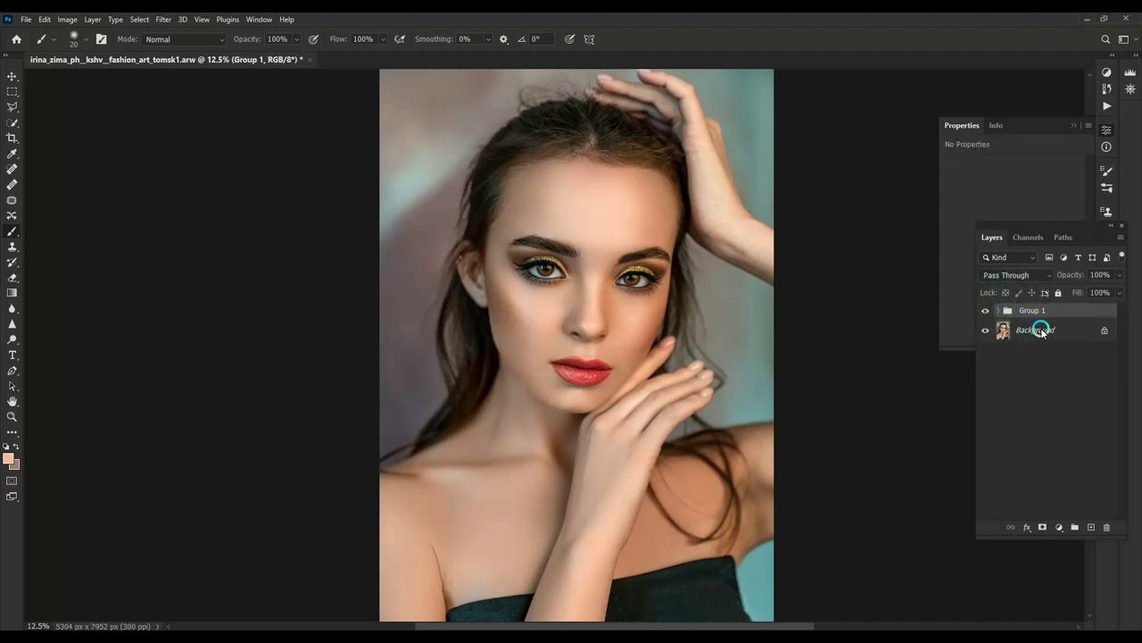
pyautogui.keyDown('shift'); pyautogui.click(1035, 329); pyautogui.keyUp('shift')
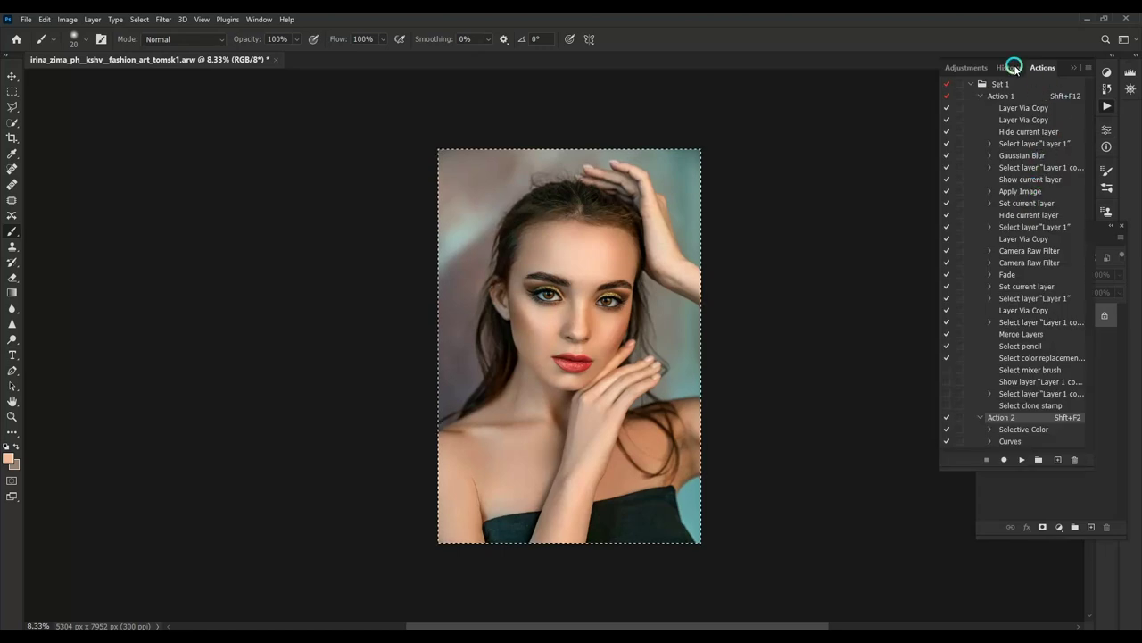
# Step: Revert to the original History snapshot and paste the retouched result as Layer 1
pyautogui.click(999, 68)
pyautogui.moveTo(1095, 193); pyautogui.dragTo(1092, 77)
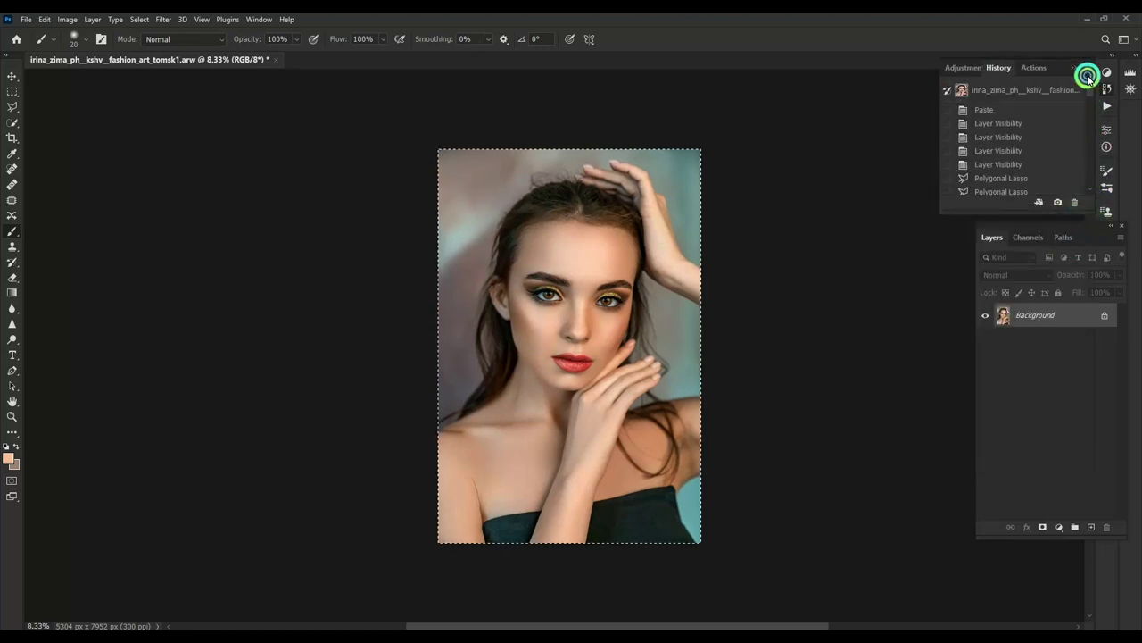
pyautogui.click(1018, 92)
pyautogui.hotkey('ctrl', 'v')
# Step: Toggle Layer 1's visibility to compare before and after, then duplicate Layer 1
pyautogui.hotkey('ctrl', '+')
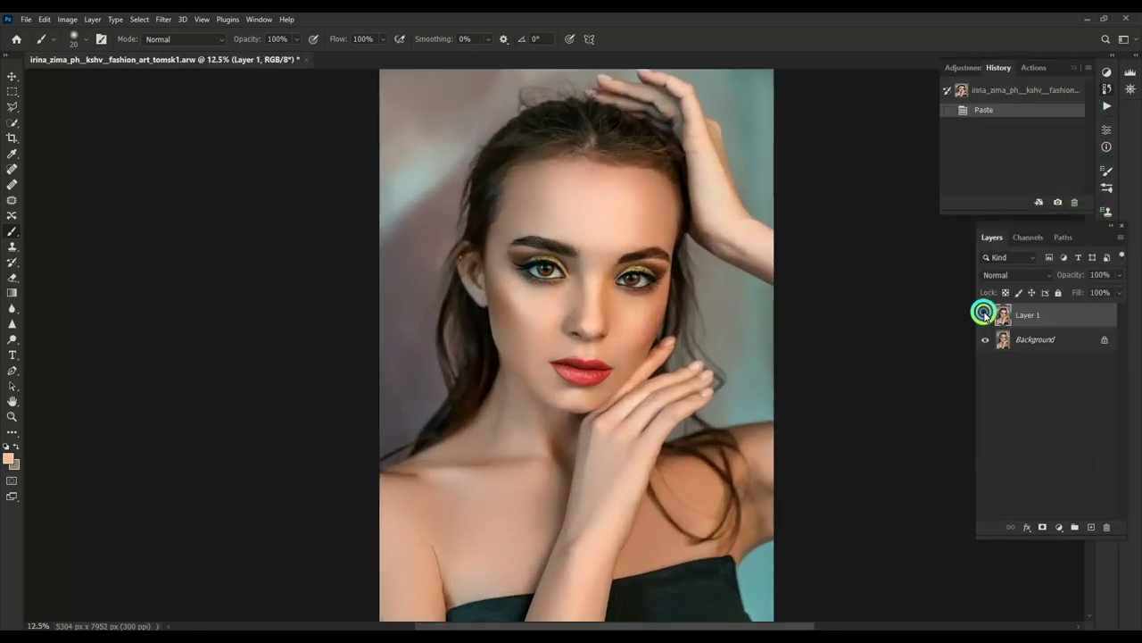
pyautogui.click(987, 315)
pyautogui.click(986, 315)
pyautogui.click(986, 315)
pyautogui.click(985, 315)
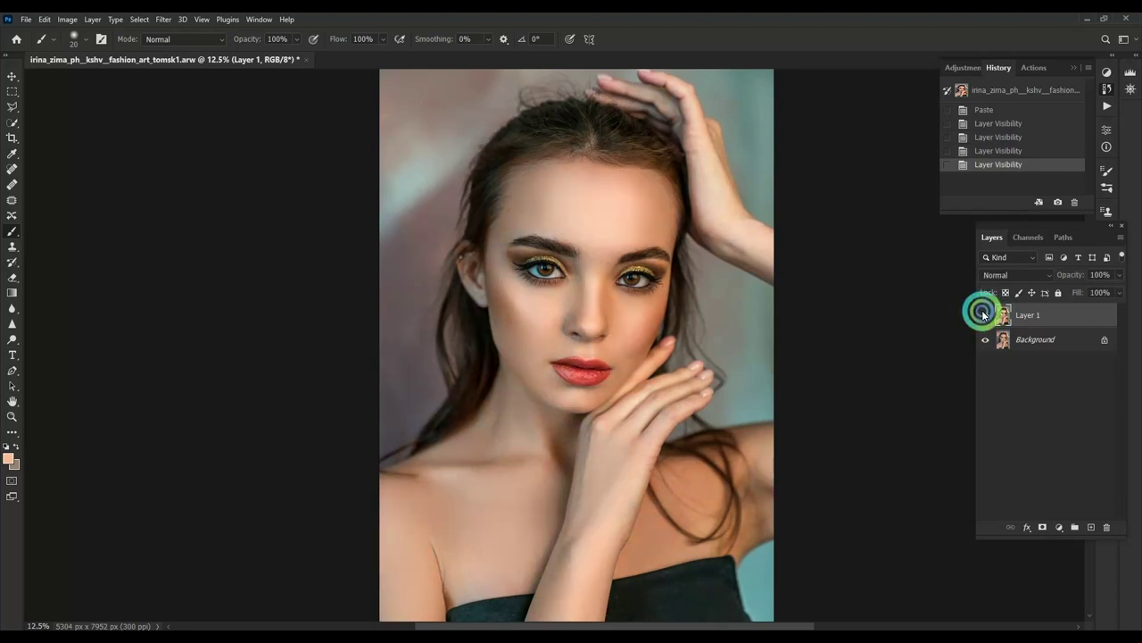
pyautogui.hotkey('ctrl', '+')
pyautogui.click(983, 313)
pyautogui.click(981, 312)
pyautogui.click(985, 315)
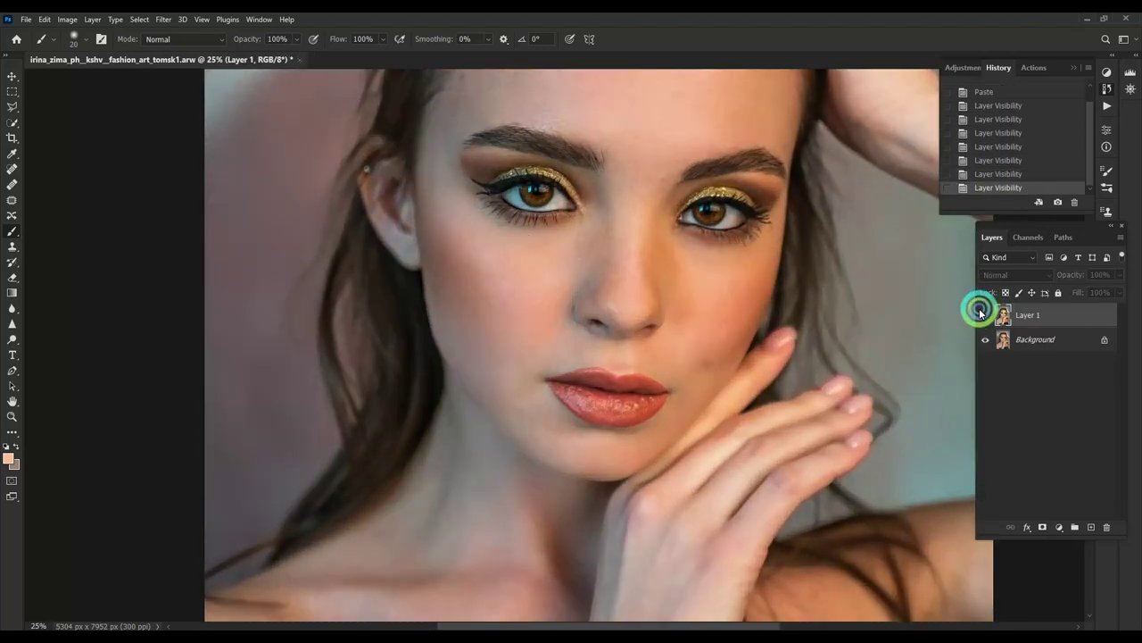
pyautogui.click(985, 315)
pyautogui.hotkey('ctrl', '-')
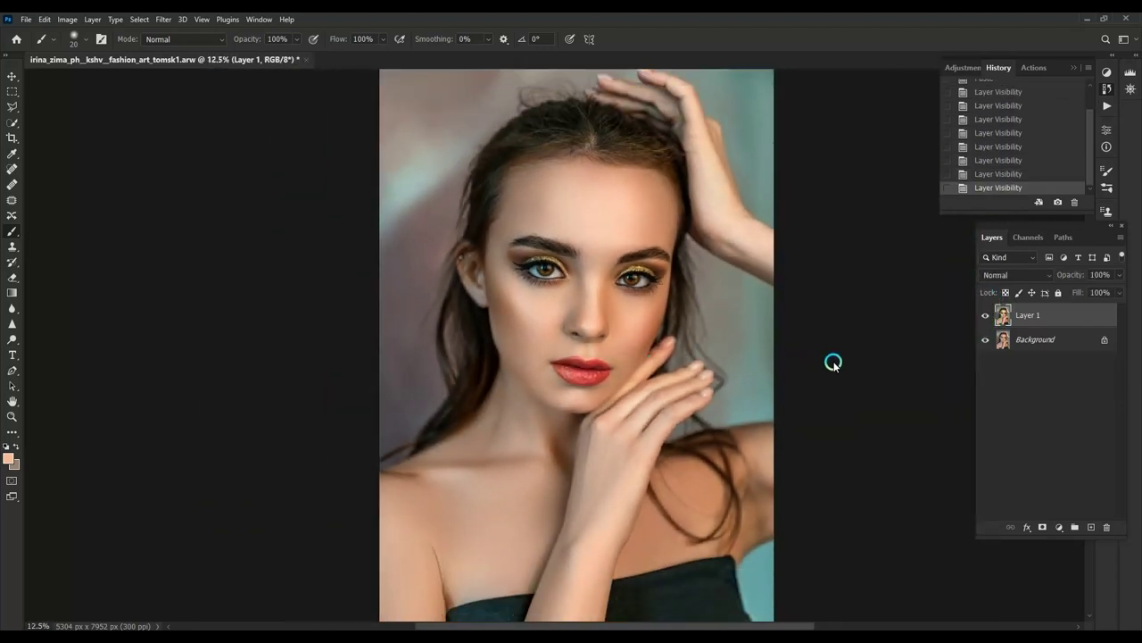
pyautogui.hotkey('ctrl', 'j')
# Step: Turn the Layer 1 copy grey with Hue/Saturation Lightness -100, then 50
pyautogui.hotkey('ctrl', 'u')
pyautogui.press('Tab')
pyautogui.press('Tab')
pyautogui.write('-100')
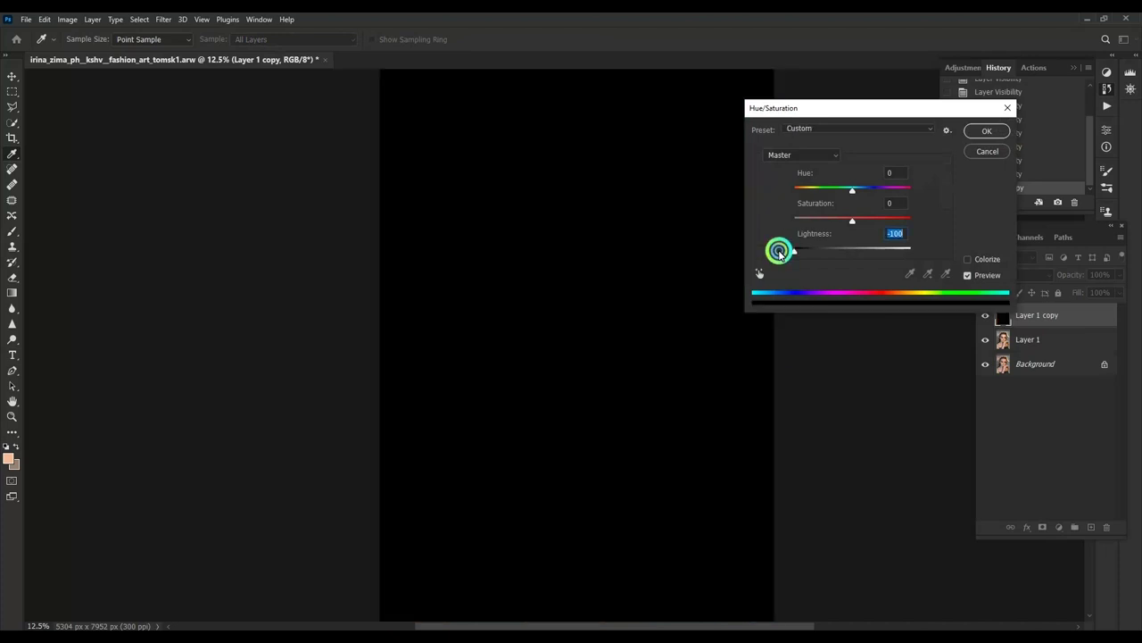
pyautogui.write('0')
pyautogui.press('Return')
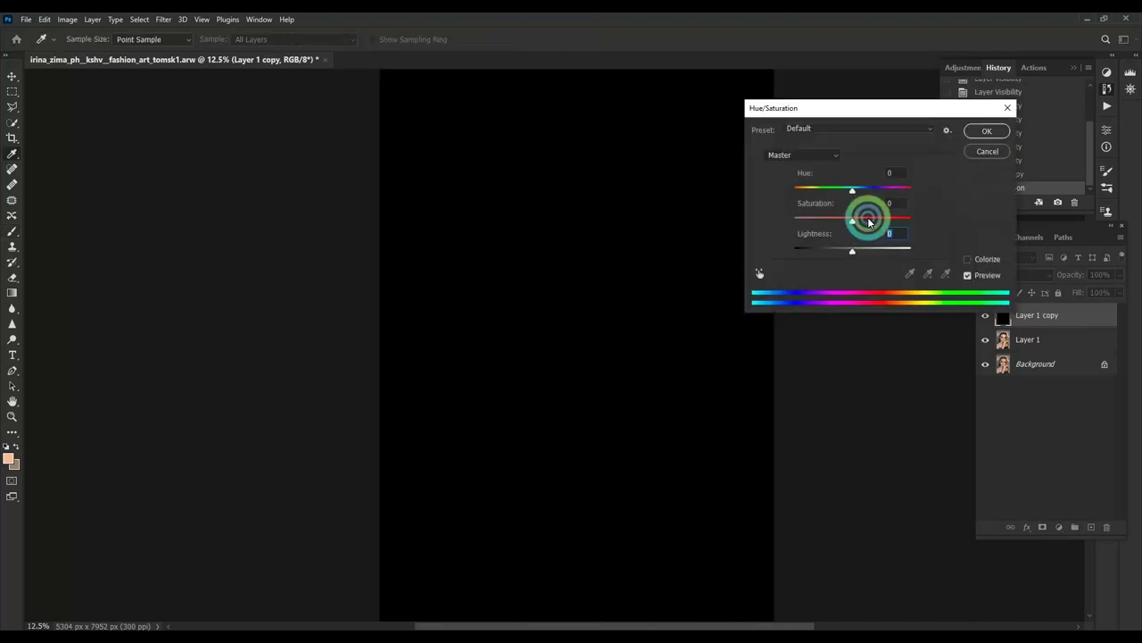
pyautogui.write('50')
pyautogui.press('Return')
# Step: Apply the Sandstone Texturizer from the Filter Gallery to the grey layer
pyautogui.press('b')
pyautogui.click(164, 18)
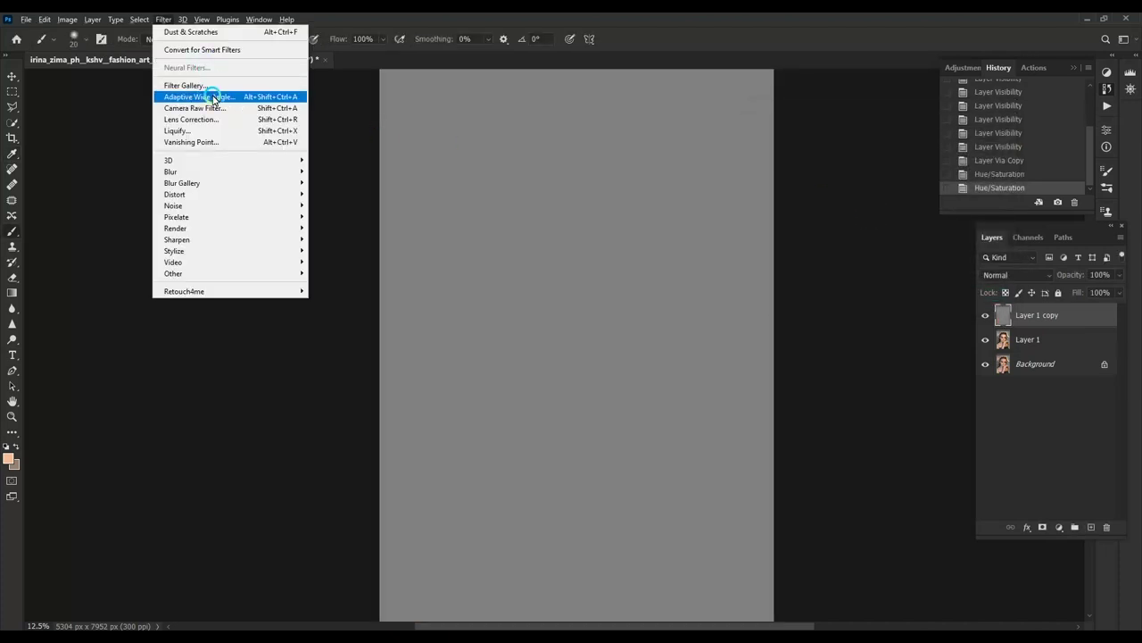
pyautogui.click(206, 86)
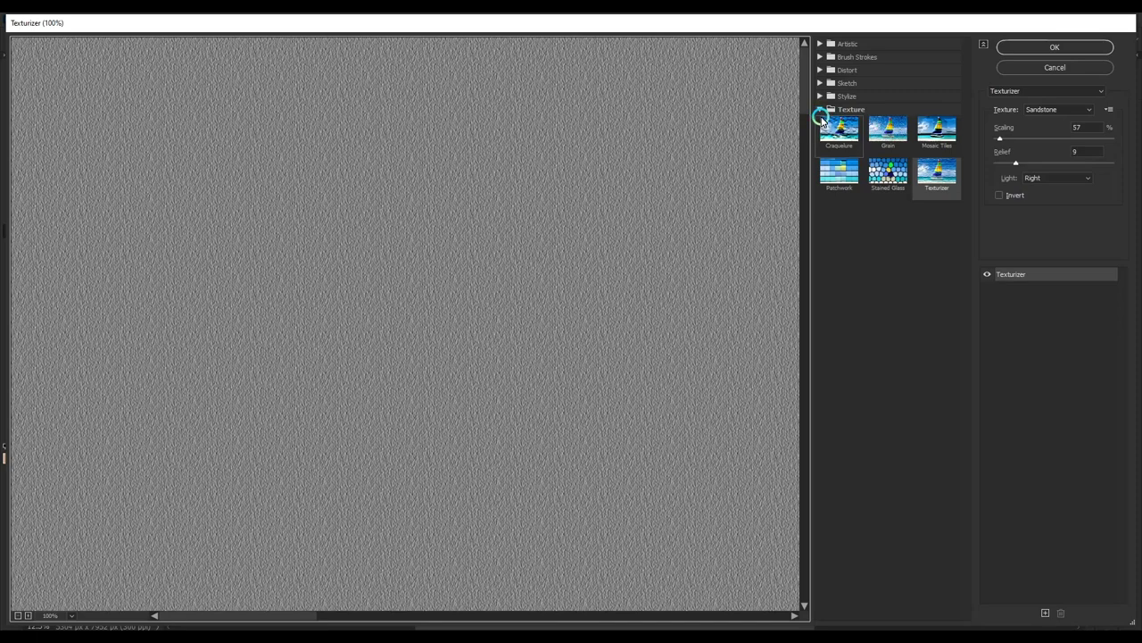
pyautogui.click(1051, 50)
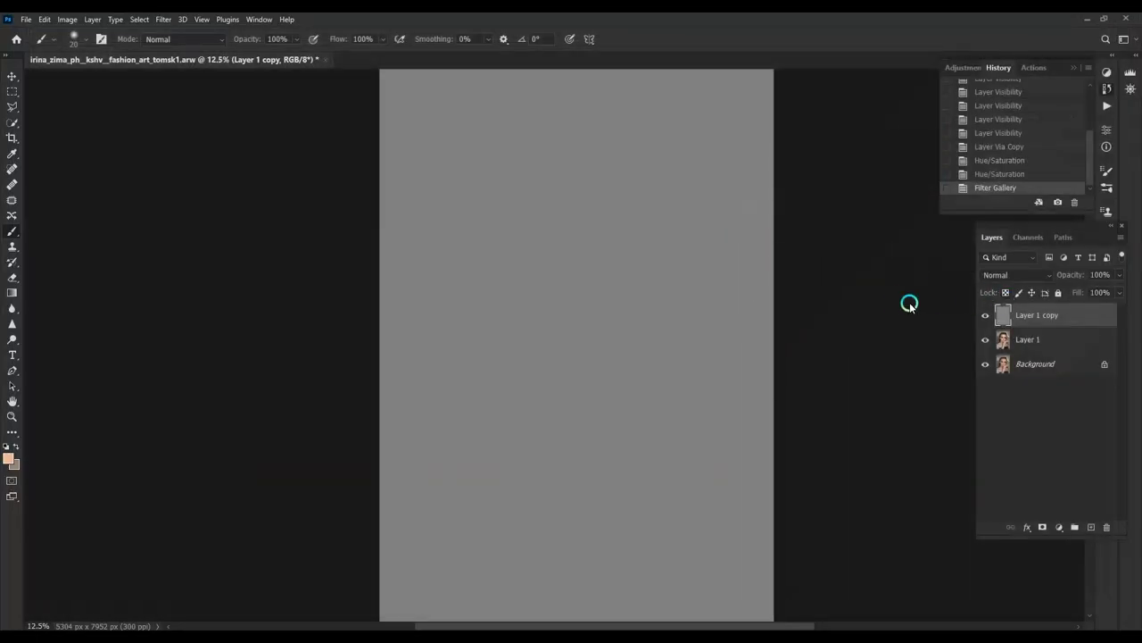
# Step: Set the texture layer to Soft Light, add a black mask, and paint it onto the skin
pyautogui.scroll(4, 698, 293)
pyautogui.click(1022, 275)
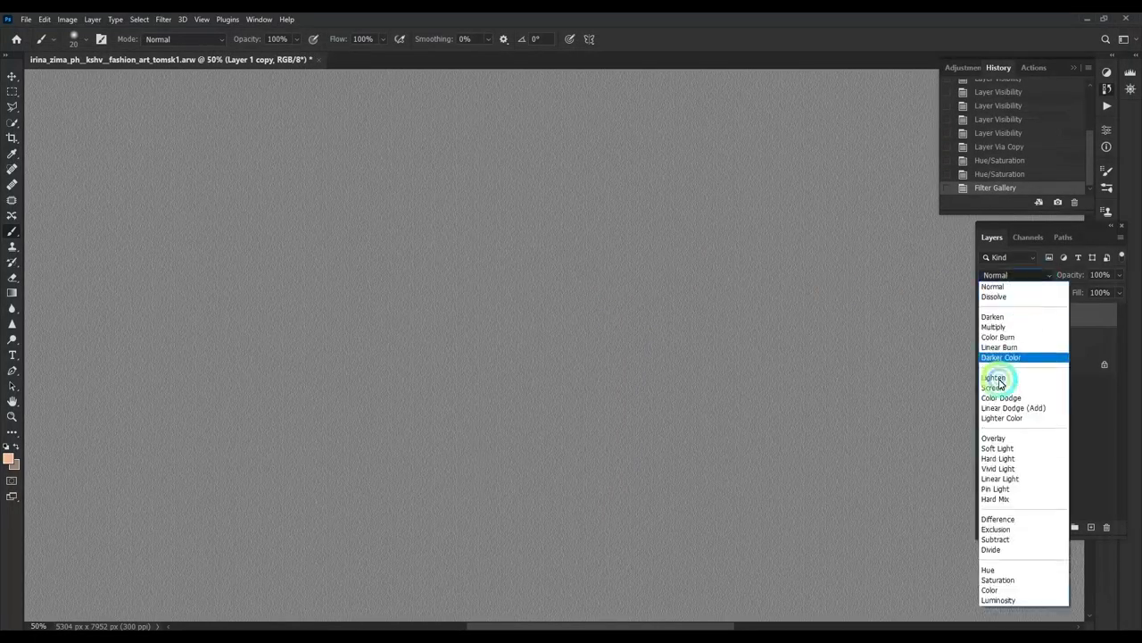
pyautogui.click(997, 448)
pyautogui.keyDown('alt'); pyautogui.click(1043, 526); pyautogui.keyUp('alt')
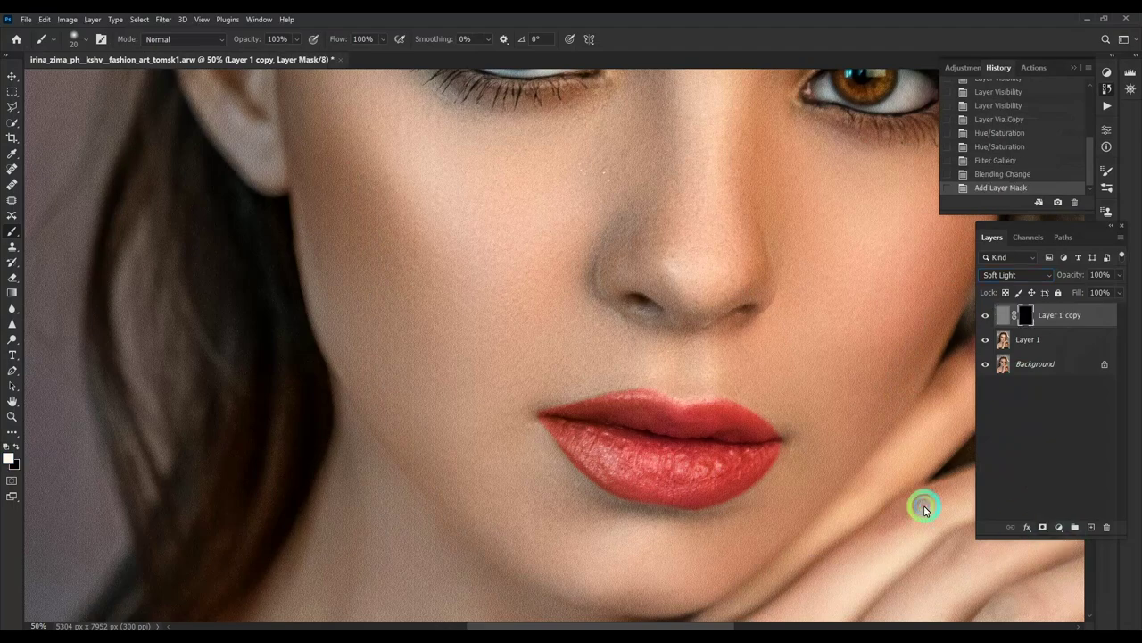
pyautogui.scroll(-1, 616, 286)
pyautogui.scroll(-1, 580, 393)
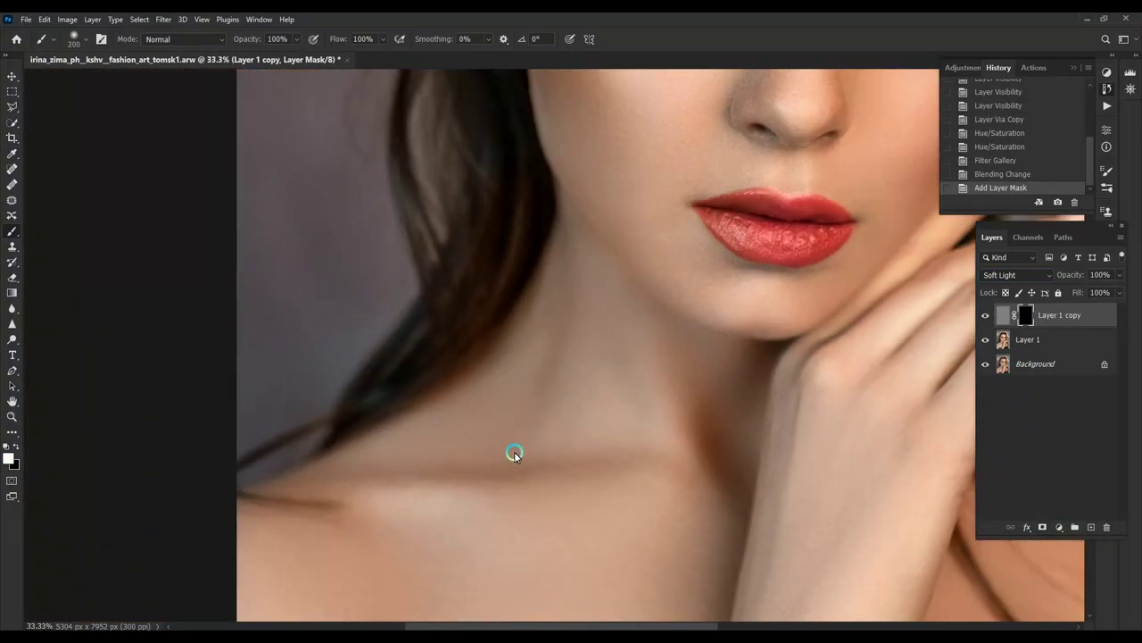
pyautogui.moveTo(534, 429); pyautogui.dragTo(693, 348)
pyautogui.scroll(-3, 693, 348)
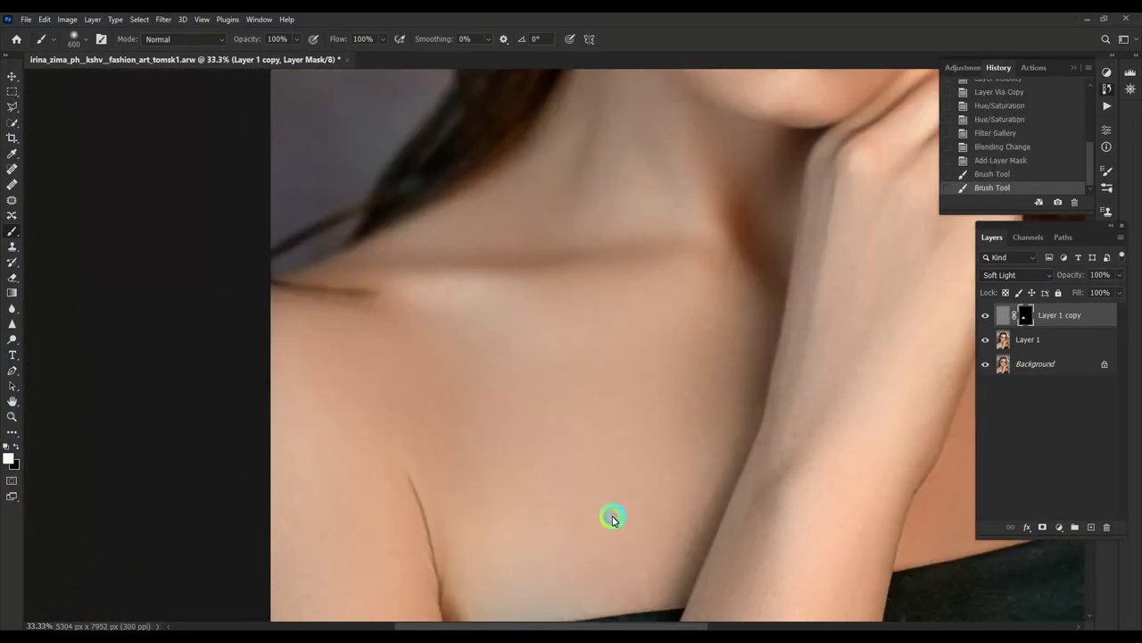
pyautogui.scroll(3, 361, 427)
pyautogui.scroll(1, 459, 584)
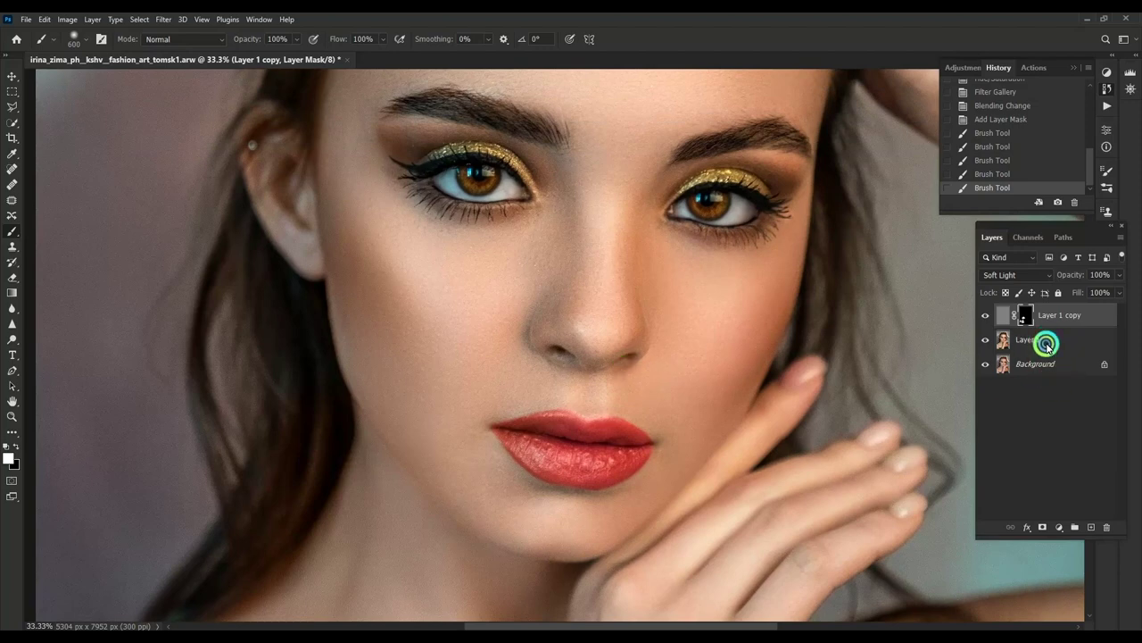
# Step: Merge the texture layer together with Layer 1
pyautogui.keyDown('shift'); pyautogui.click(1046, 343); pyautogui.keyUp('shift')
pyautogui.hotkey('ctrl', 'e')
pyautogui.hotkey('ctrl', '-')
pyautogui.hotkey('ctrl', '-')
# Step: Compare the portrait with and without the merged layer, then zoom out
pyautogui.click(985, 314)
pyautogui.click(986, 314)
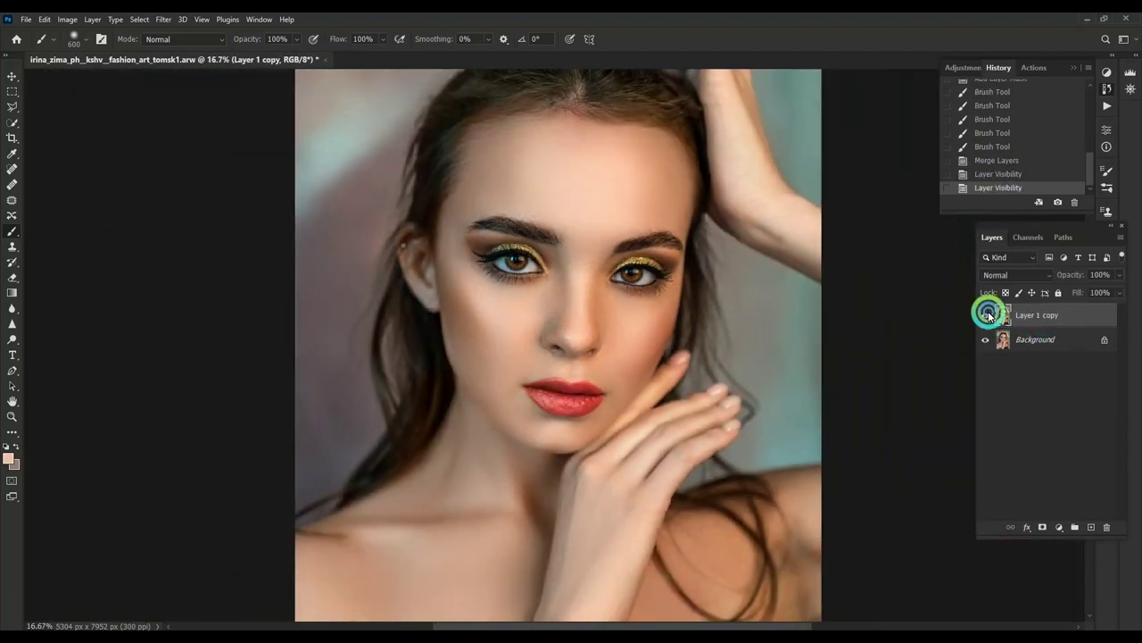
pyautogui.click(985, 314)
pyautogui.click(985, 314)
pyautogui.click(985, 314)
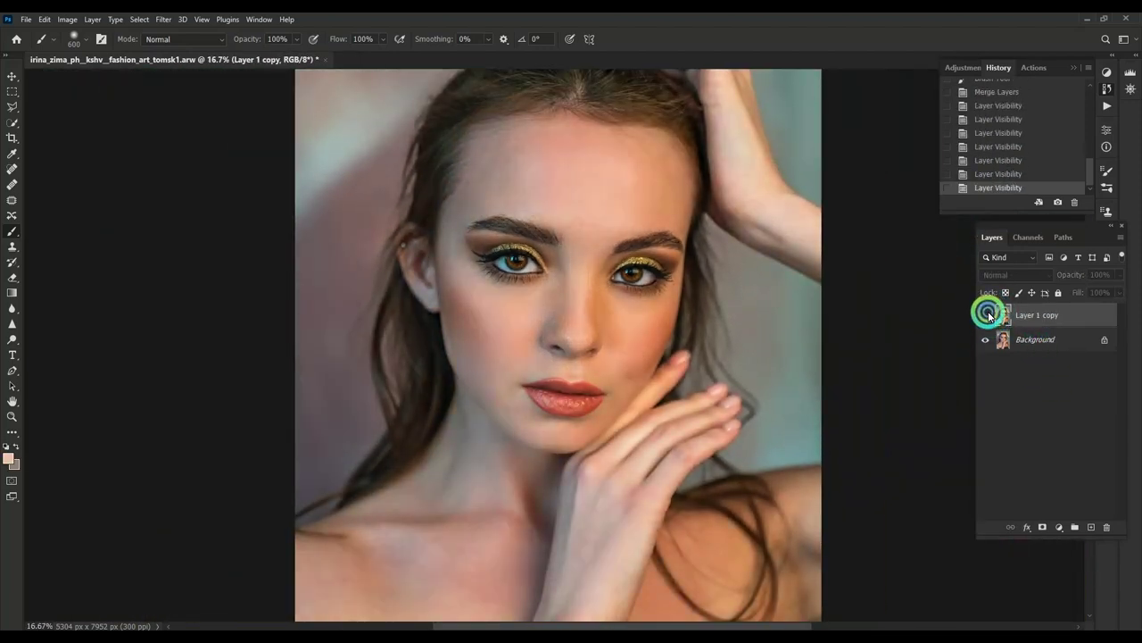
pyautogui.click(985, 314)
pyautogui.click(985, 314)
pyautogui.click(986, 314)
pyautogui.hotkey('ctrl', '-')
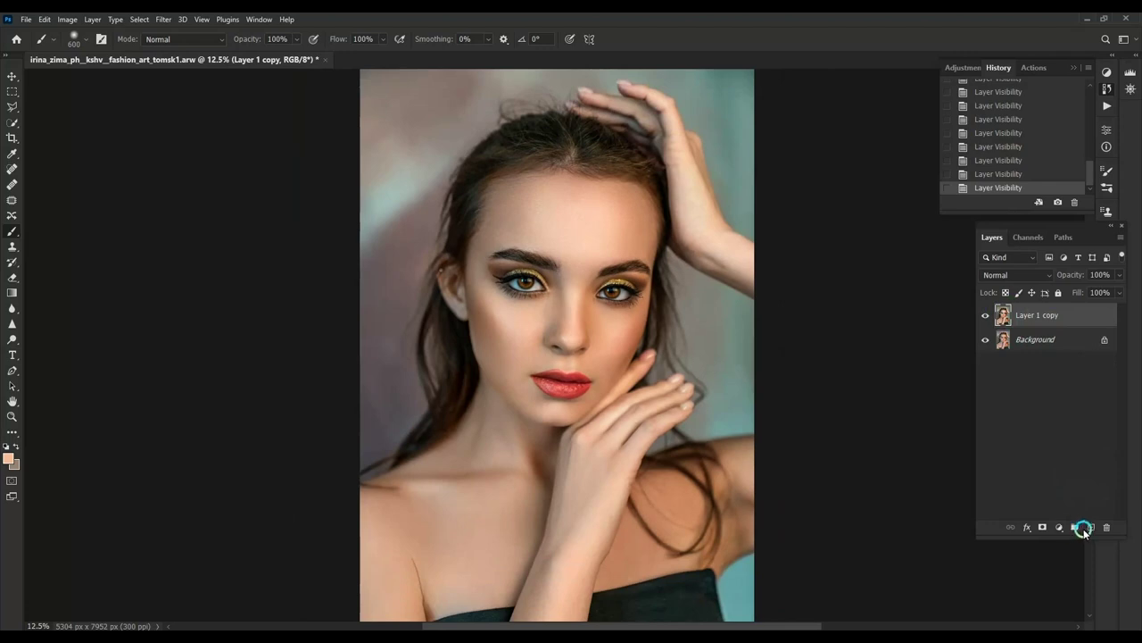
# Step: On a new layer, dab deep blue light over the portrait's left side
pyautogui.click(1085, 529)
pyautogui.click(9, 458)
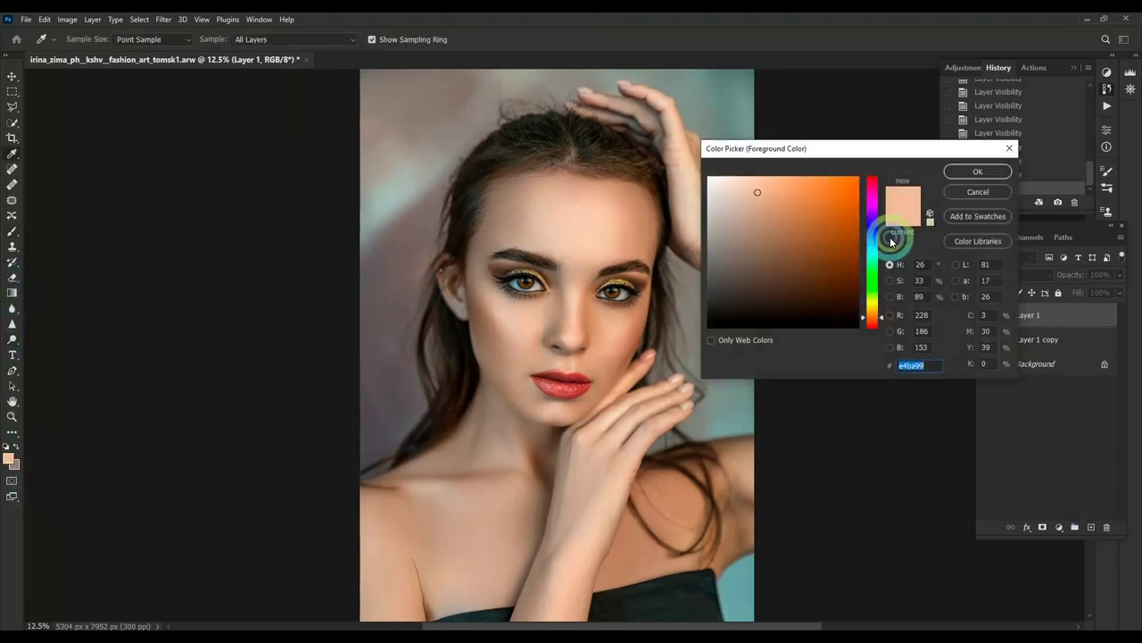
pyautogui.moveTo(873, 265)
pyautogui.mouseDown()
pyautogui.moveTo(861, 259)
pyautogui.moveTo(869, 229)
pyautogui.mouseUp()
pyautogui.click(974, 172)
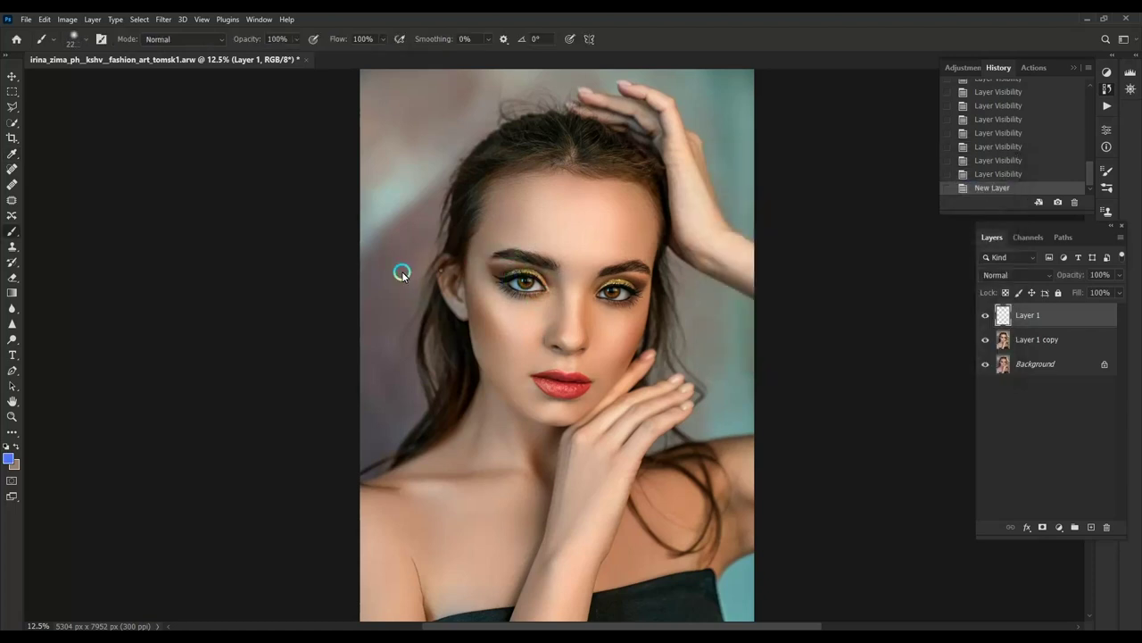
pyautogui.click(330, 315)
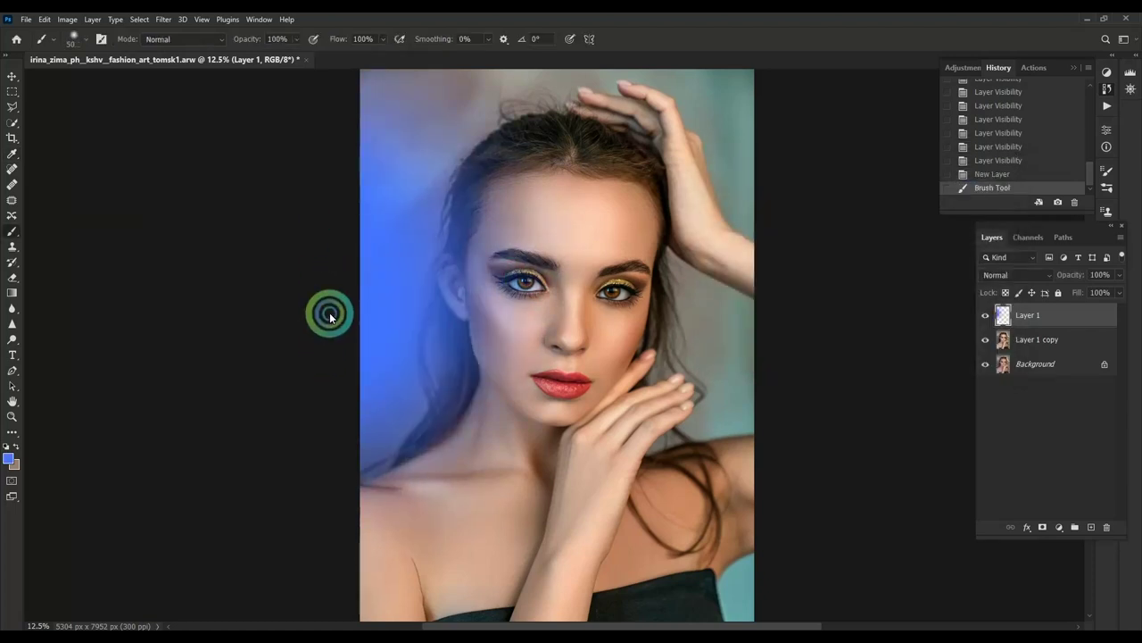
pyautogui.click(346, 365)
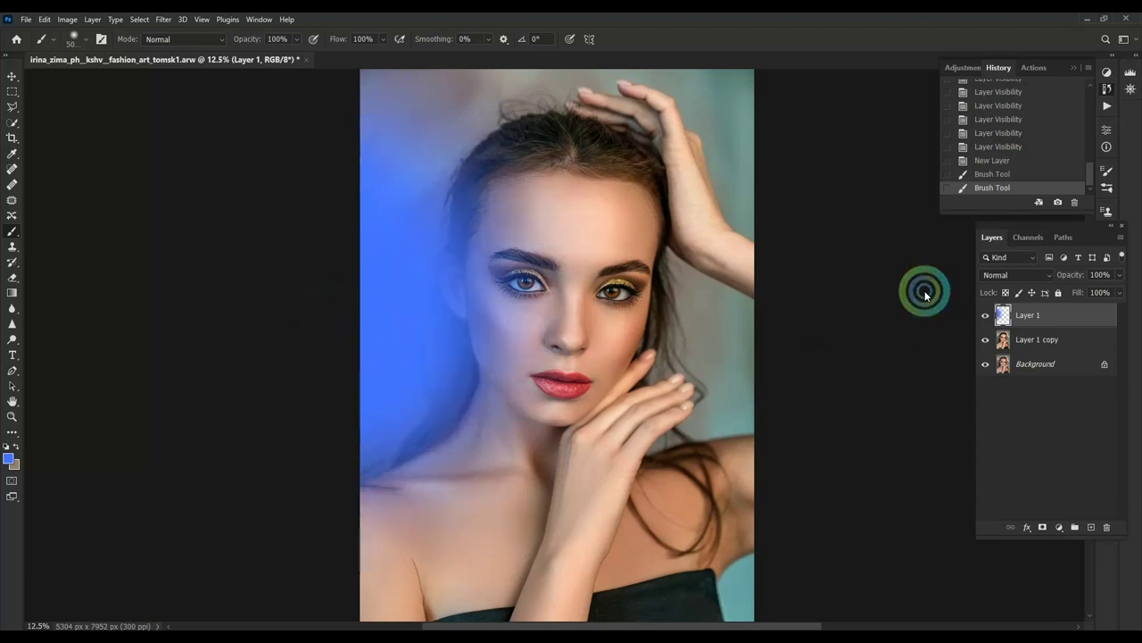
# Step: Set the blue layer to Hard Light and keep it off dark areas with underlying Blend If 48/232
pyautogui.click(1004, 275)
pyautogui.click(1007, 458)
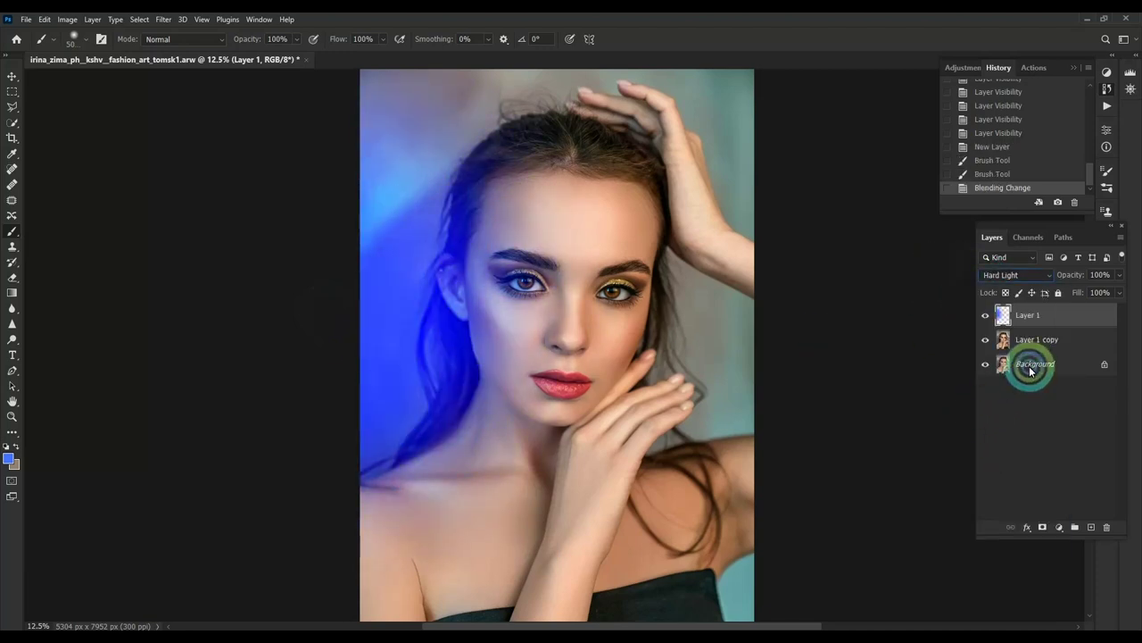
pyautogui.rightClick(1027, 364)
pyautogui.click(892, 236)
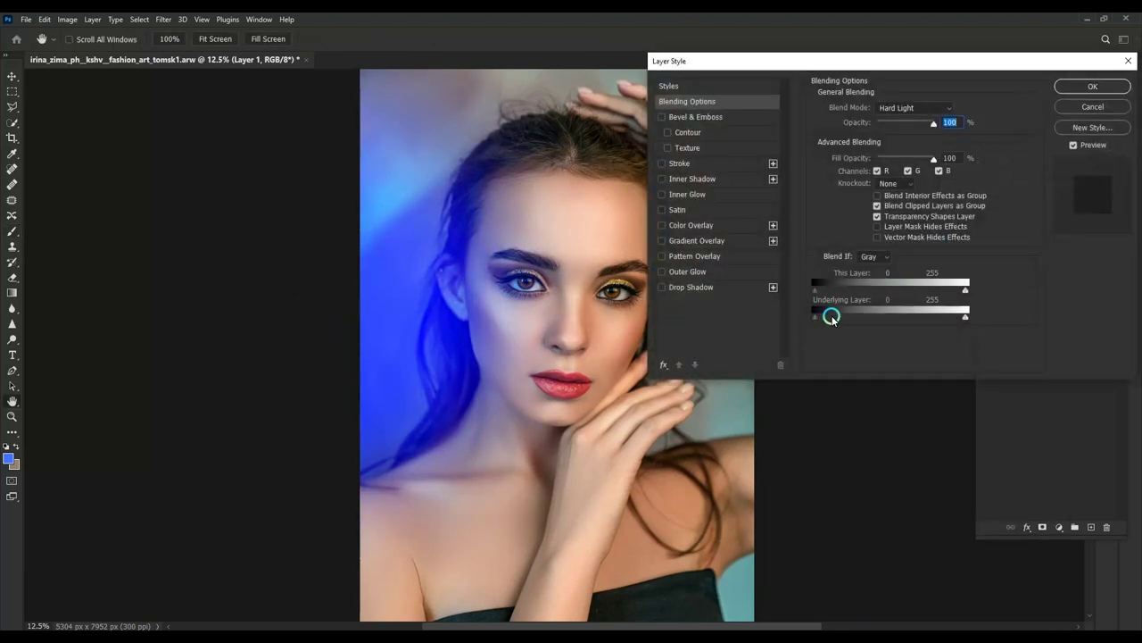
pyautogui.moveTo(815, 312); pyautogui.dragTo(844, 316)
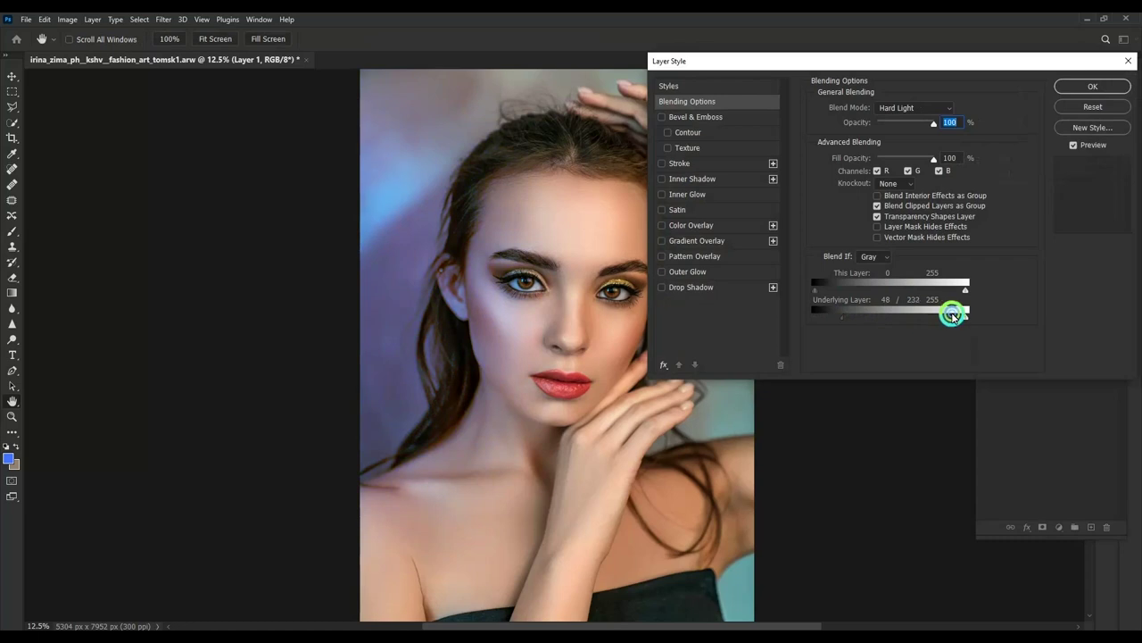
pyautogui.press('Return')
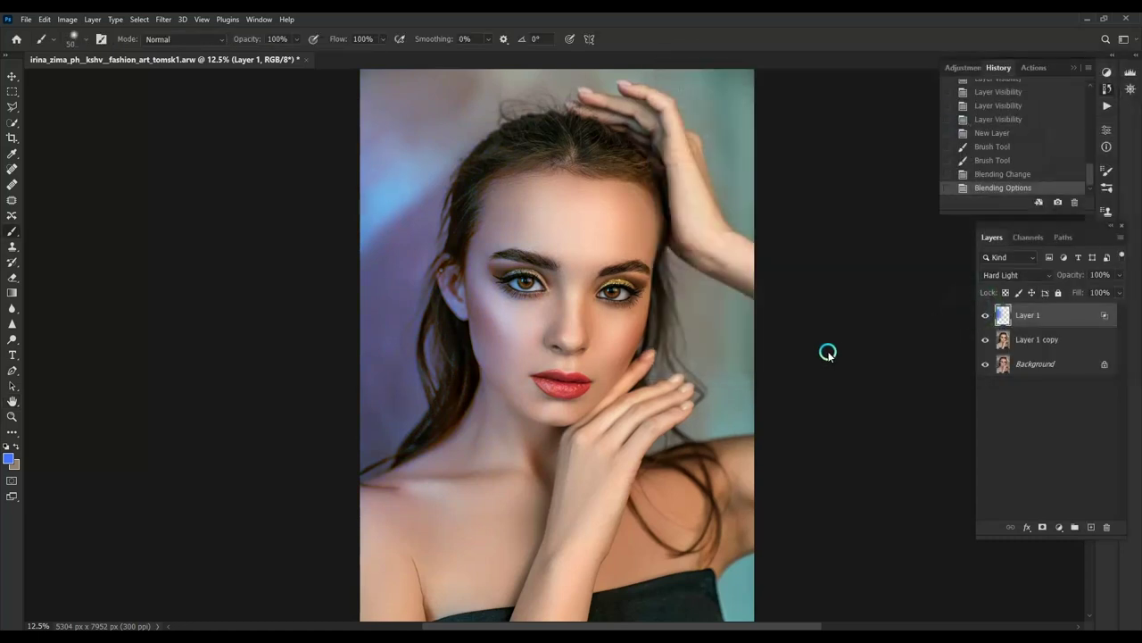
# Step: On a new layer, paint magenta light down the right side and shift it violet (Hue -22)
pyautogui.click(1090, 526)
pyautogui.click(9, 457)
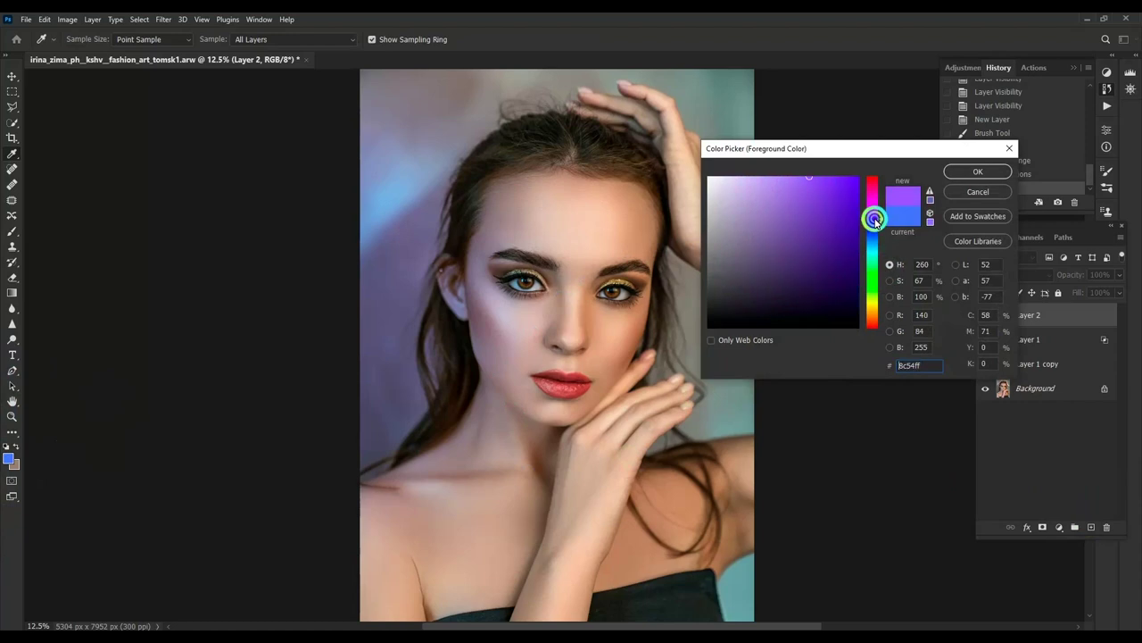
pyautogui.moveTo(874, 219); pyautogui.dragTo(876, 208)
pyautogui.click(978, 171)
pyautogui.press('b')
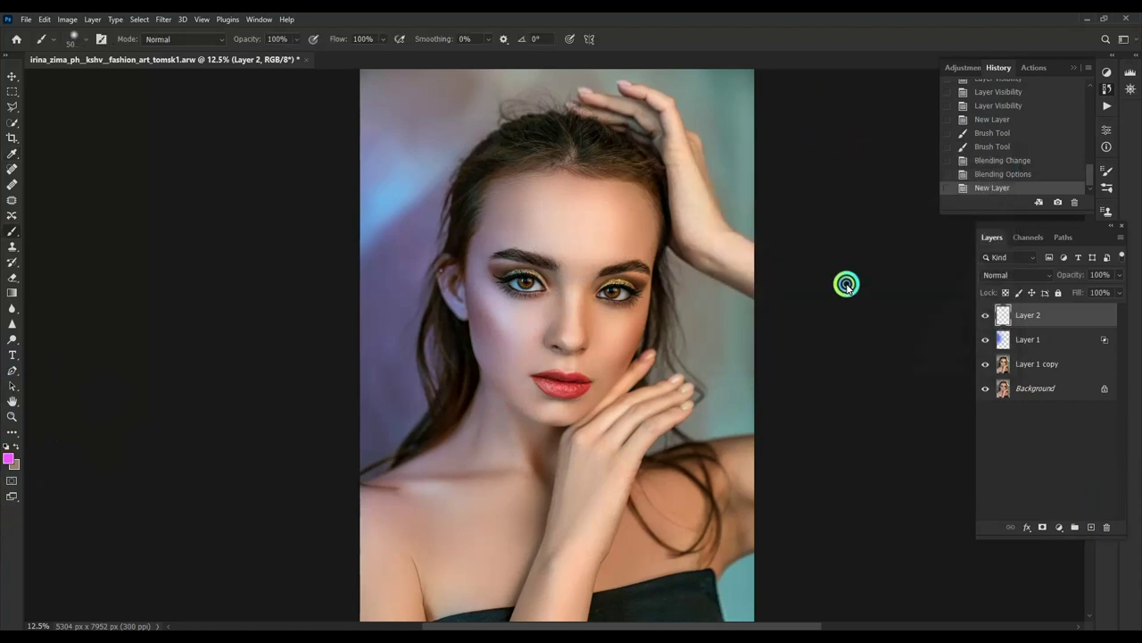
pyautogui.moveTo(846, 284); pyautogui.dragTo(777, 526)
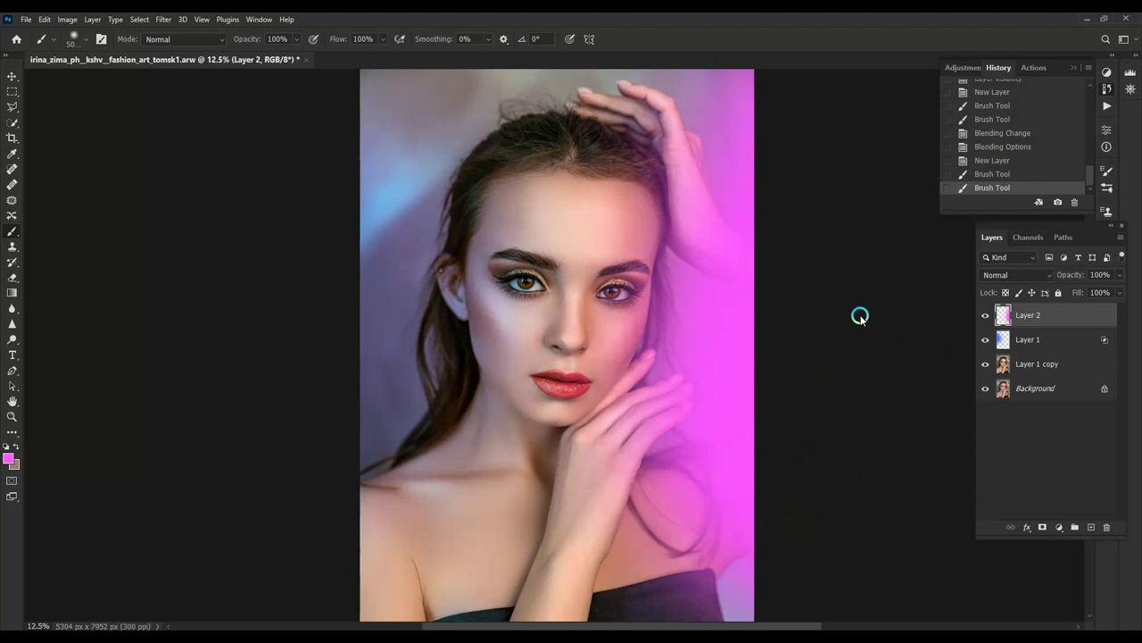
pyautogui.hotkey('ctrl', 'u')
pyautogui.moveTo(852, 188)
pyautogui.mouseDown()
pyautogui.moveTo(877, 188)
pyautogui.moveTo(840, 190)
pyautogui.moveTo(882, 194)
pyautogui.mouseUp()
# Step: Let the dark underlying hair show through the pink layer via Blend If, and set it to Hard Light
pyautogui.rightClick(1032, 317)
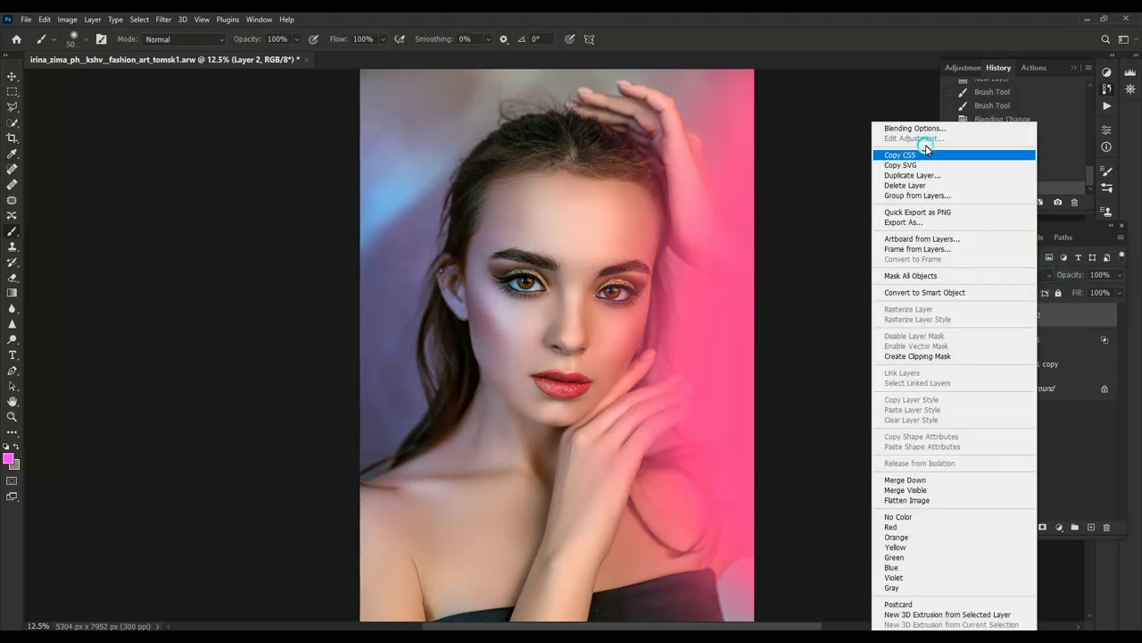
pyautogui.click(910, 124)
pyautogui.moveTo(815, 315); pyautogui.dragTo(911, 315)
pyautogui.moveTo(619, 335); pyautogui.dragTo(441, 326)
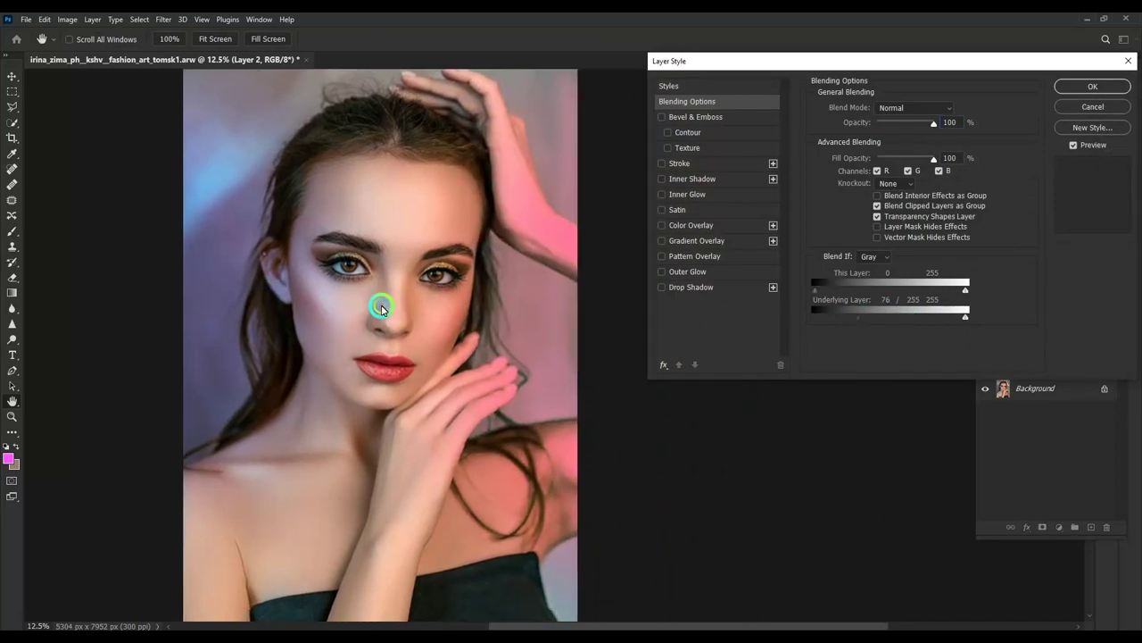
pyautogui.click(1092, 85)
pyautogui.click(1015, 275)
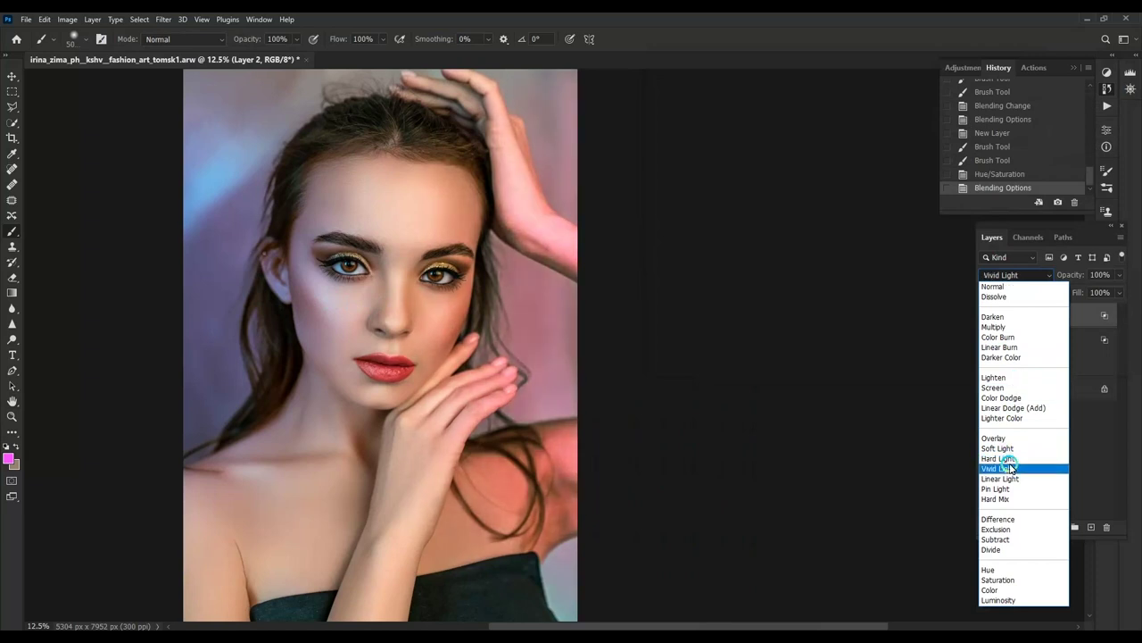
pyautogui.click(998, 458)
# Step: Erase the pink tint from the raised hand
pyautogui.hscroll(-3, 787, 305)
pyautogui.press('e')
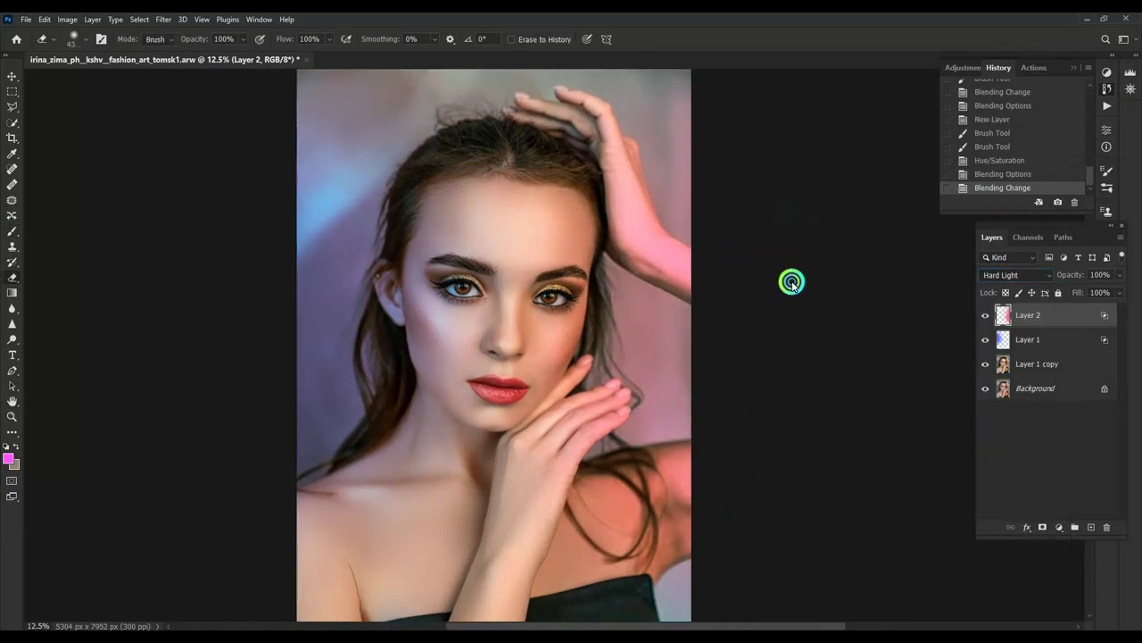
pyautogui.click(792, 284)
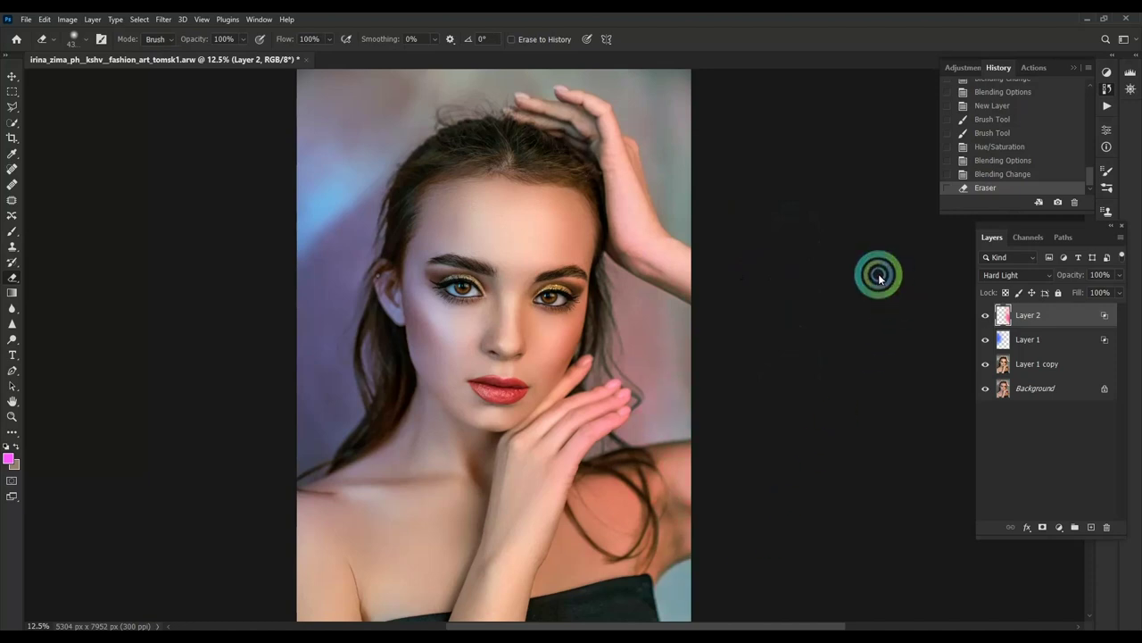
# Step: Boost the blue glow layer's saturation by +70 and duplicate it
pyautogui.click(1040, 339)
pyautogui.hotkey('ctrl', 'u')
pyautogui.write('+70')
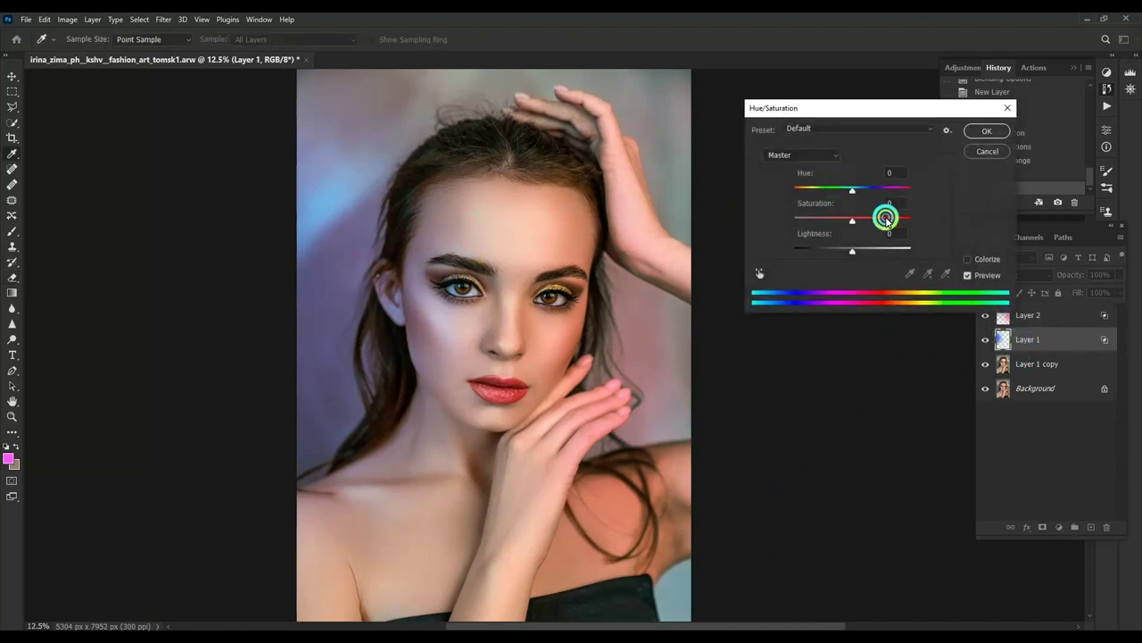
pyautogui.click(986, 150)
pyautogui.click(1013, 365)
pyautogui.hotkey('ctrl', 'j')
# Step: Try pushing the highlights toward yellow in Color Balance, then cancel it
pyautogui.hotkey('ctrl', 'b')
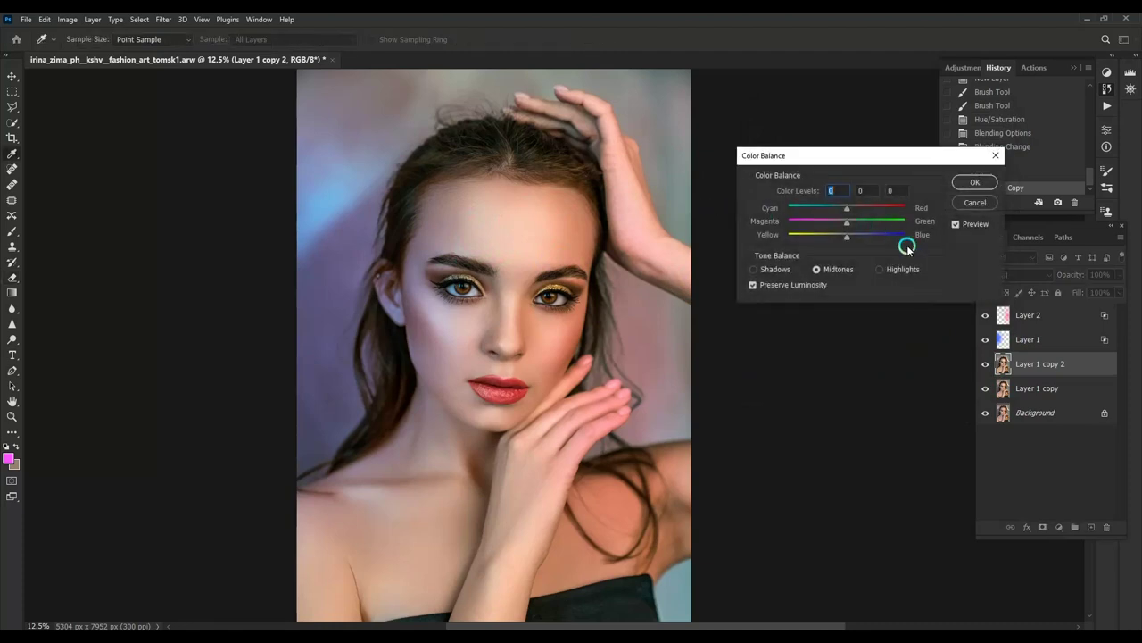
pyautogui.click(880, 269)
pyautogui.moveTo(847, 234); pyautogui.dragTo(833, 235)
pyautogui.click(971, 203)
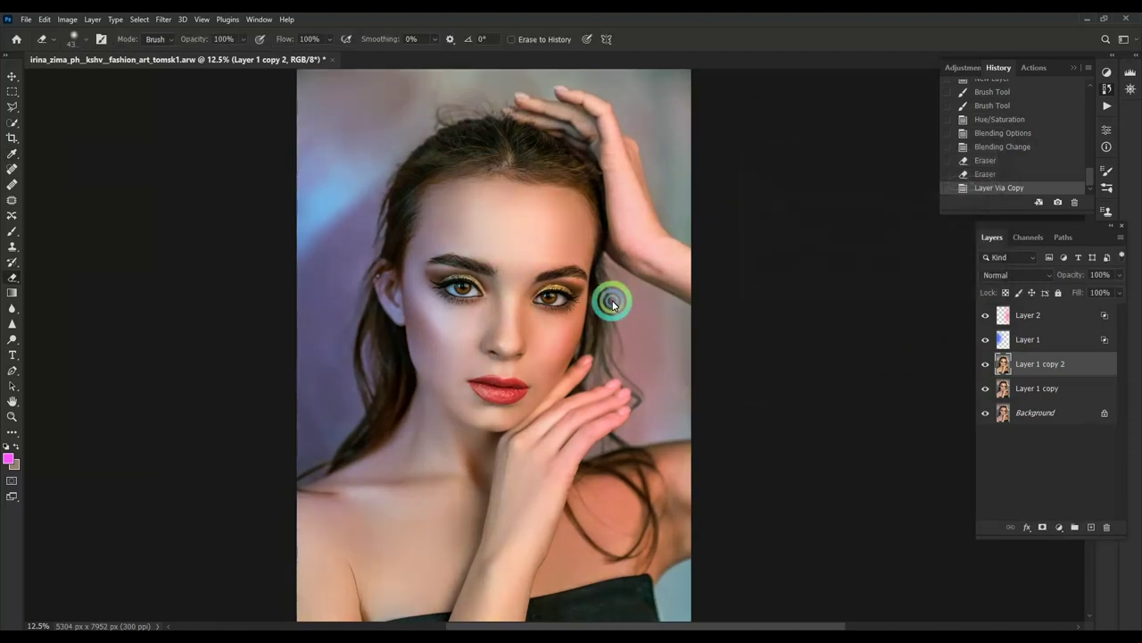
# Step: Group Layer 1 and Layer 2 and lower the glow group's opacity to 49%
pyautogui.press('e')
pyautogui.hotkey('ctrl', '-')
pyautogui.click(1033, 338)
pyautogui.hotkey('ctrl', 'e')
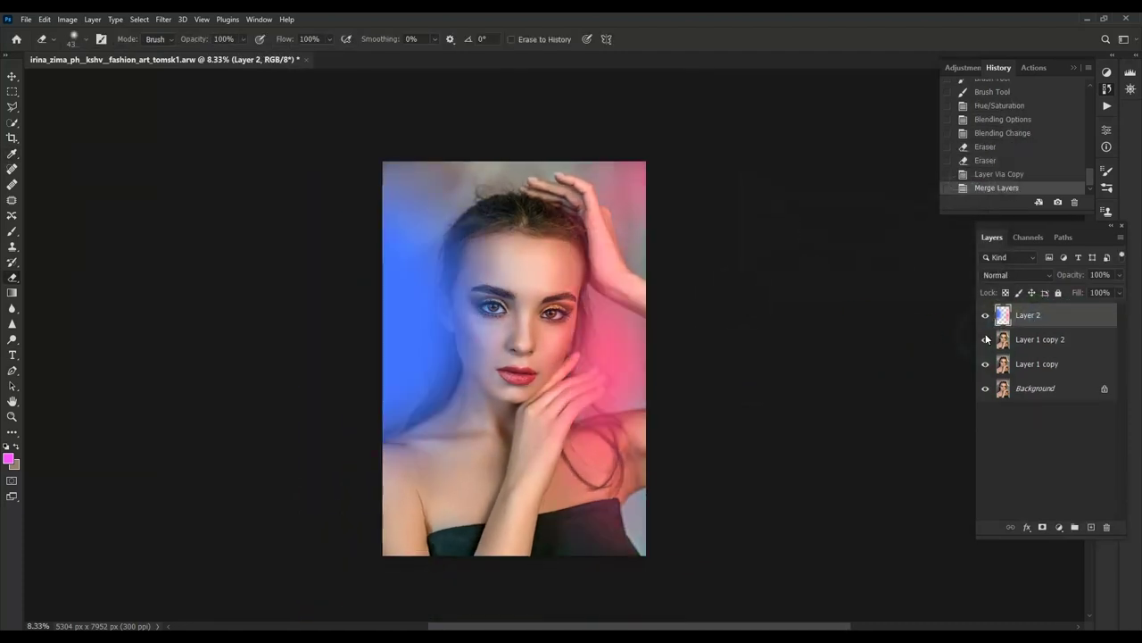
pyautogui.hotkey('ctrl', '+')
pyautogui.hotkey('ctrl', 'z')
pyautogui.hotkey('ctrl', 'g')
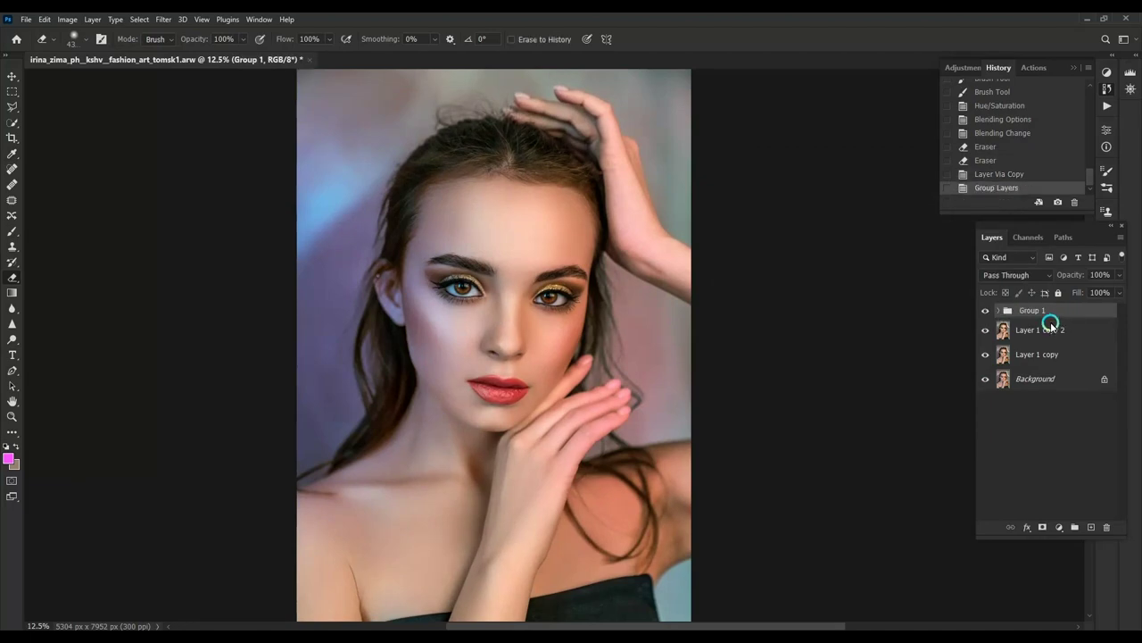
pyautogui.click(985, 312)
pyautogui.click(987, 315)
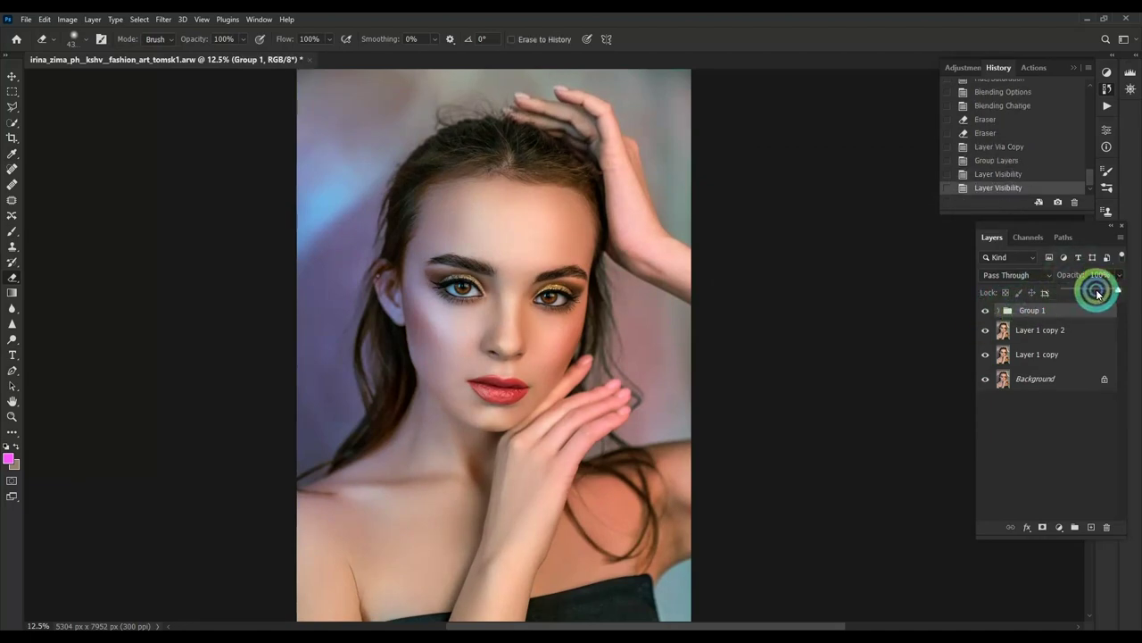
pyautogui.moveTo(1097, 293); pyautogui.dragTo(1090, 290)
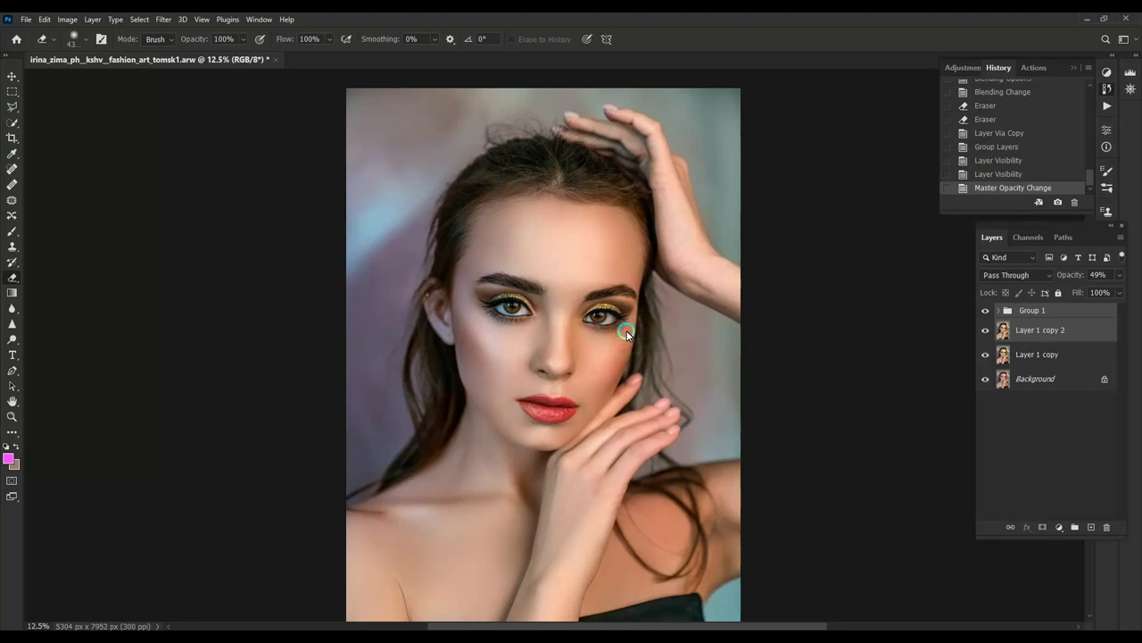
# Step: Merge the glow group with the retouched layers into Group 1 and duplicate it
pyautogui.hotkey('ctrl', 'e')
pyautogui.hotkey('ctrl', 'e')
pyautogui.click(985, 314)
pyautogui.click(986, 314)
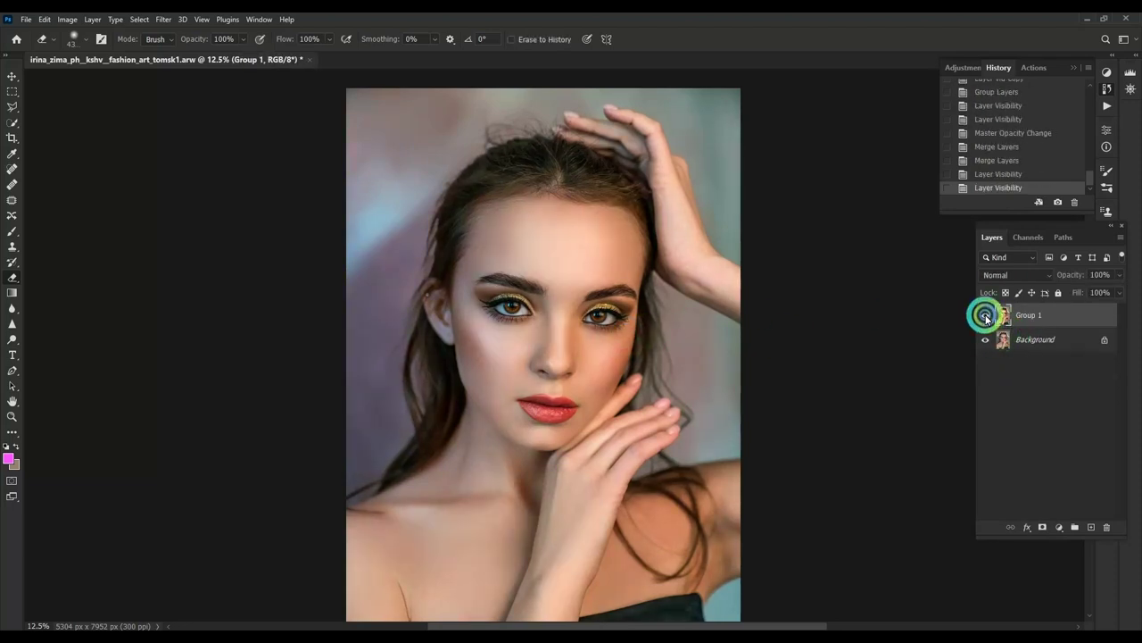
pyautogui.hotkey('ctrl', '+')
pyautogui.hotkey('ctrl', 'j')
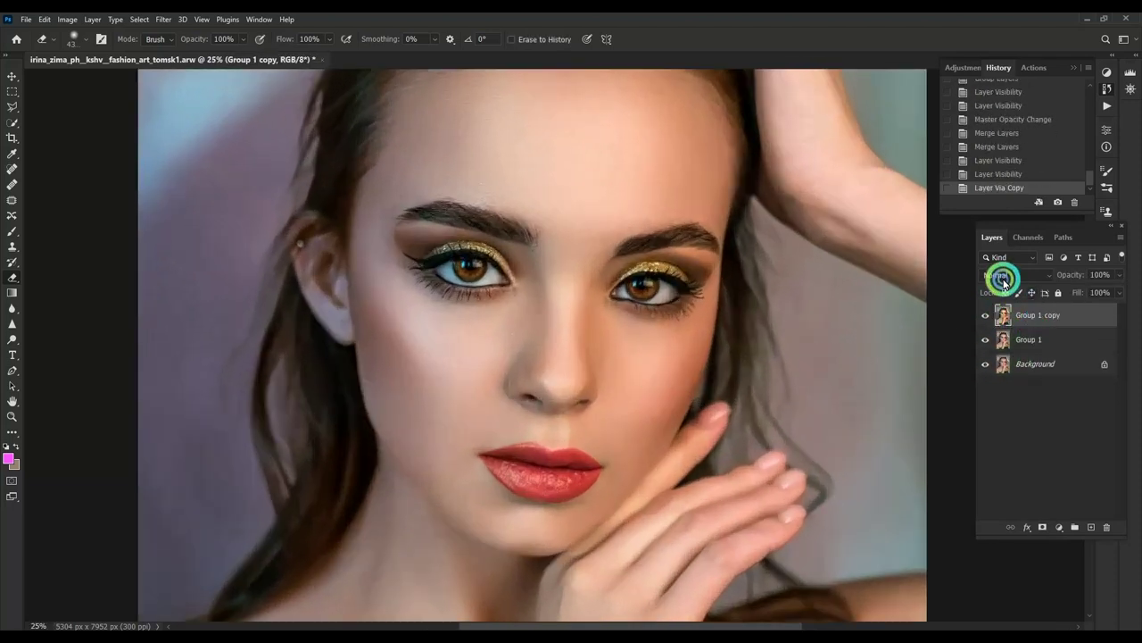
# Step: Set Group 1 copy to Screen, limited by underlying Blend If 107/182
pyautogui.click(1003, 280)
pyautogui.click(991, 382)
pyautogui.rightClick(1031, 314)
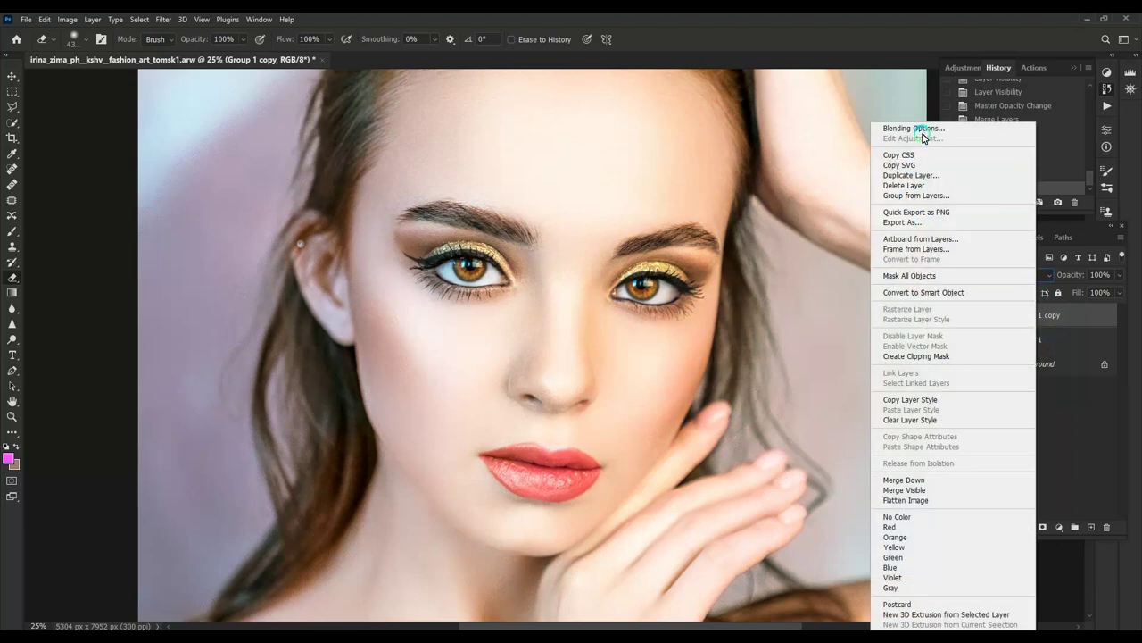
pyautogui.click(920, 129)
pyautogui.moveTo(814, 315); pyautogui.dragTo(918, 317)
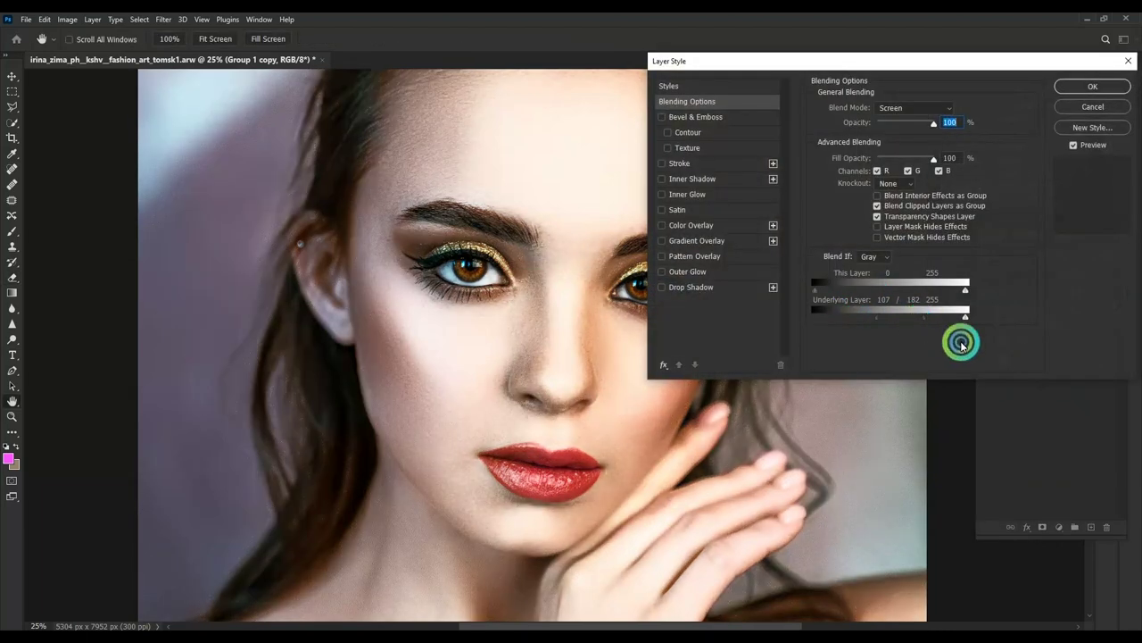
pyautogui.press('Return')
# Step: Add a black mask and paint the brightening back onto the lips only
pyautogui.keyDown('alt'); pyautogui.click(1043, 528); pyautogui.keyUp('alt')
pyautogui.press('d')
pyautogui.press('e')
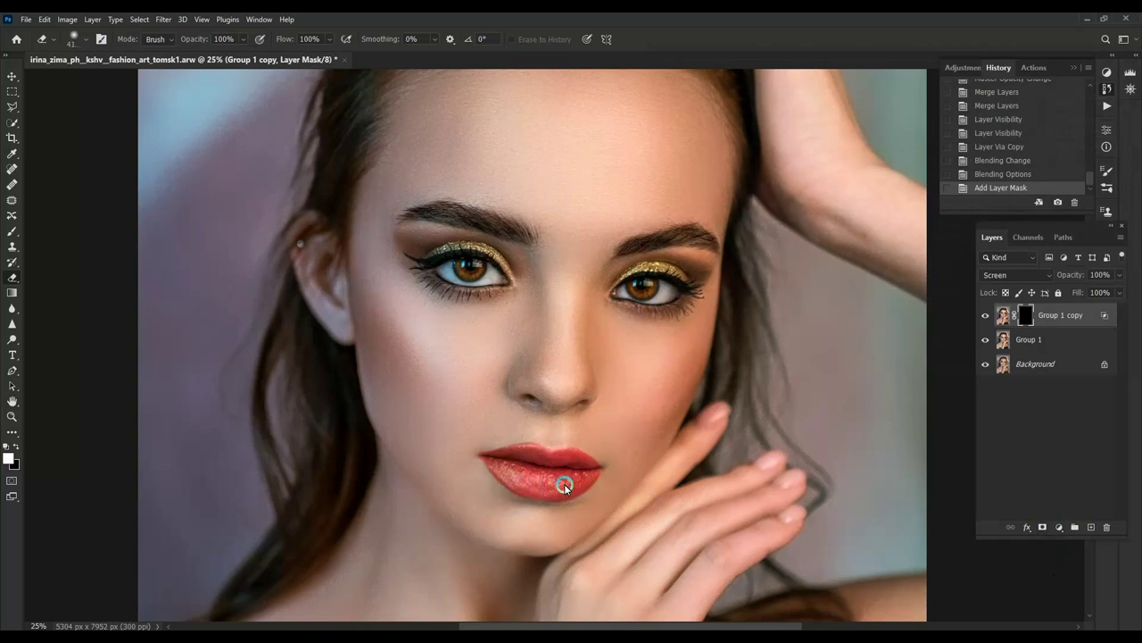
pyautogui.moveTo(574, 479)
pyautogui.mouseDown()
pyautogui.moveTo(536, 480)
pyautogui.moveTo(535, 464)
pyautogui.mouseUp()
pyautogui.press(']')
pyautogui.press(']')
pyautogui.press('[')
pyautogui.hotkey('ctrl', '+')
pyautogui.click(570, 498)
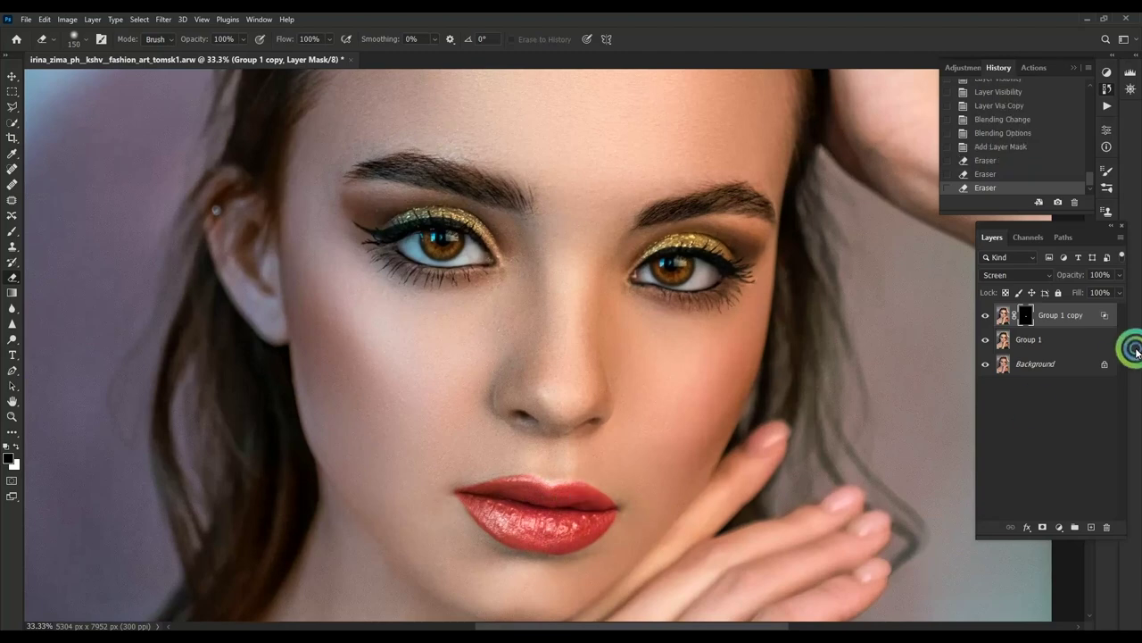
pyautogui.moveTo(1103, 292); pyautogui.dragTo(1103, 292)
# Step: Merge the brightened copy with the layer beneath into a single Group 1 copy
pyautogui.keyDown('shift'); pyautogui.click(1048, 339); pyautogui.keyUp('shift')
pyautogui.hotkey('ctrl', 'e')
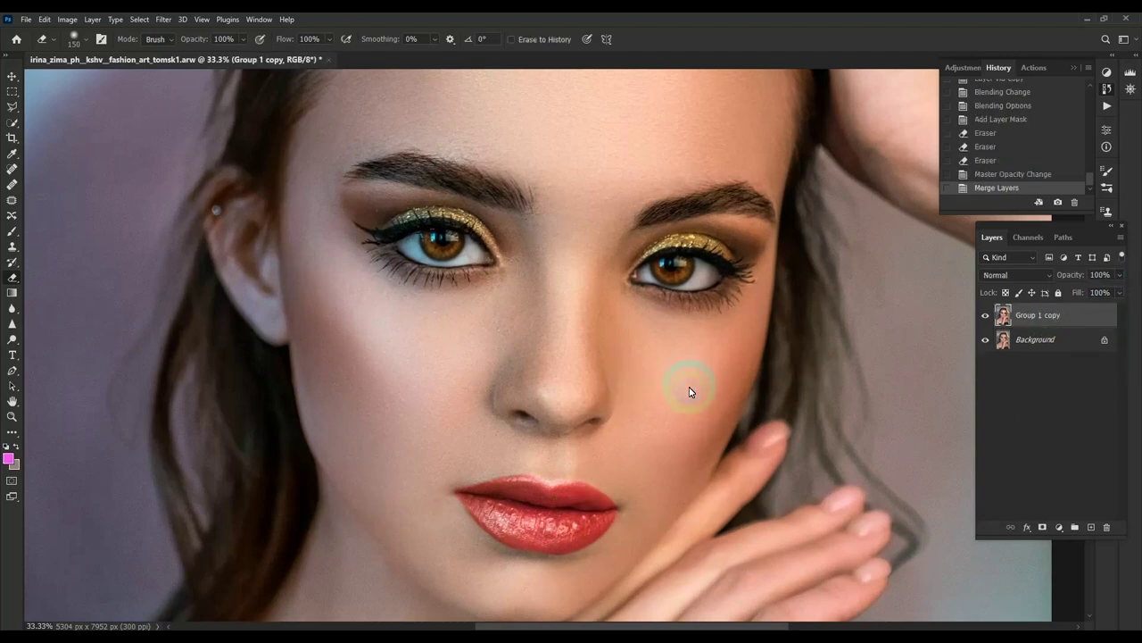
pyautogui.hotkey('ctrl', '-')
pyautogui.hotkey('ctrl', '-')
pyautogui.hotkey('ctrl', '-')
pyautogui.hotkey('ctrl', '-')
pyautogui.hotkey('ctrl', '+')
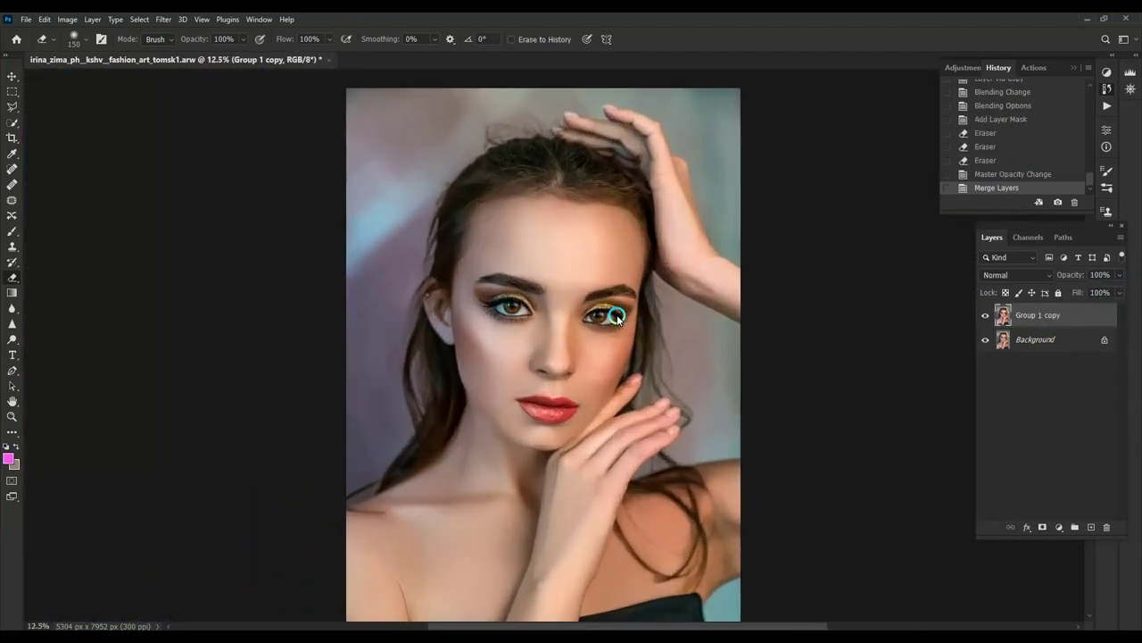
# Step: Select the background left of the hair with Polygonal Lasso and feather it 100 px
pyautogui.moveTo(490, 157); pyautogui.dragTo(645, 285)
pyautogui.press('l')
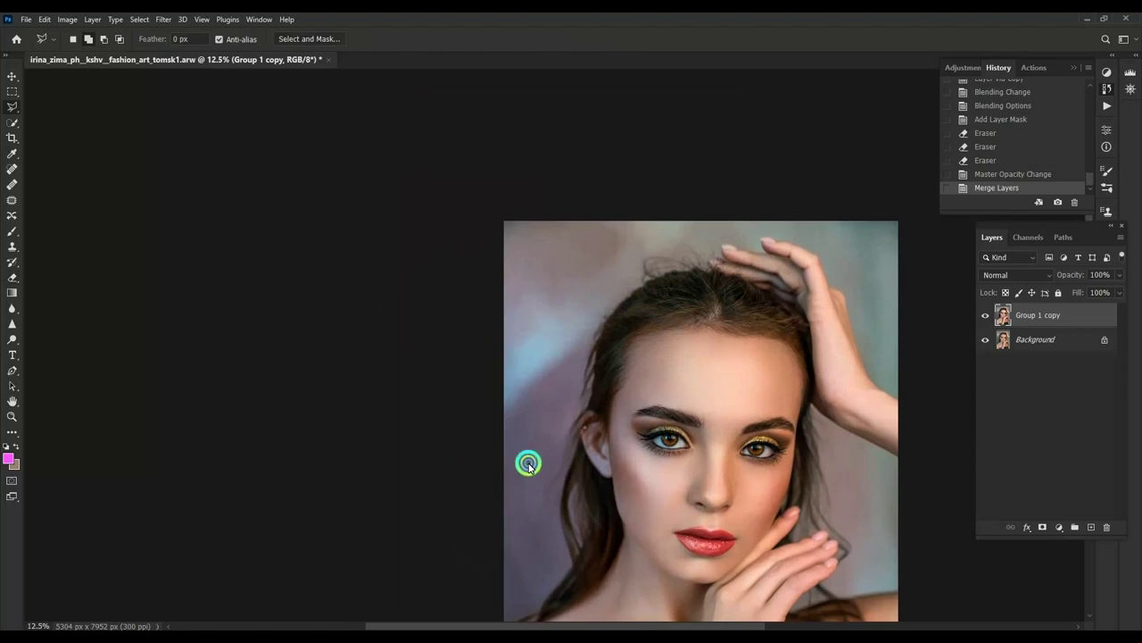
pyautogui.moveTo(489, 539); pyautogui.dragTo(546, 429)
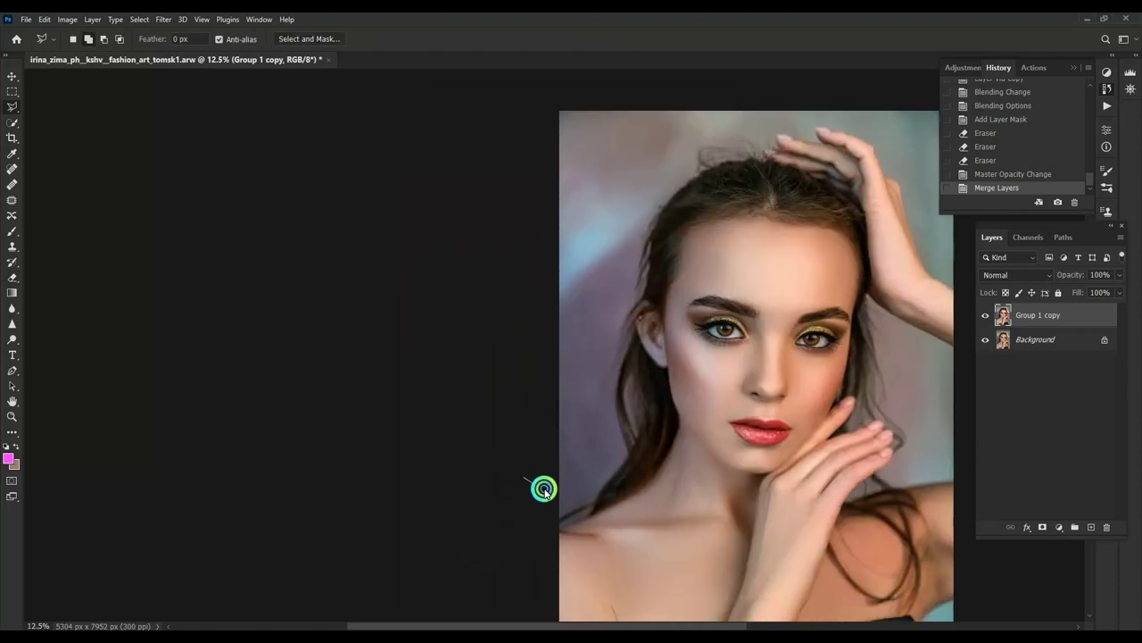
pyautogui.click(760, 85)
pyautogui.doubleClick(369, 363)
pyautogui.hotkey('shift', 'F6')
pyautogui.write('100')
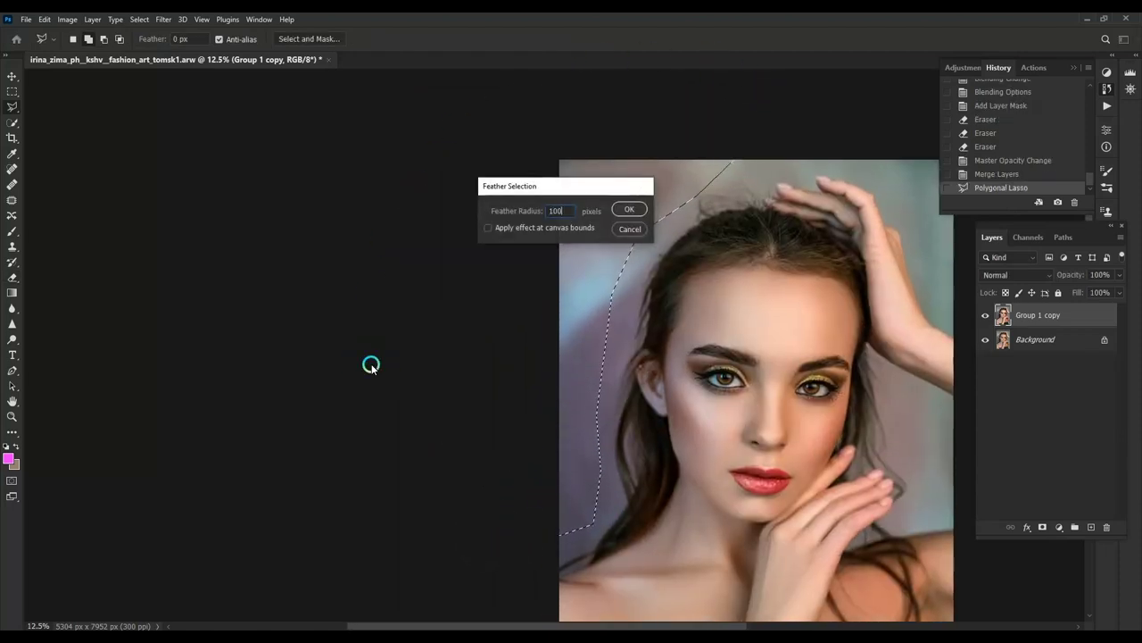
pyautogui.press('Return')
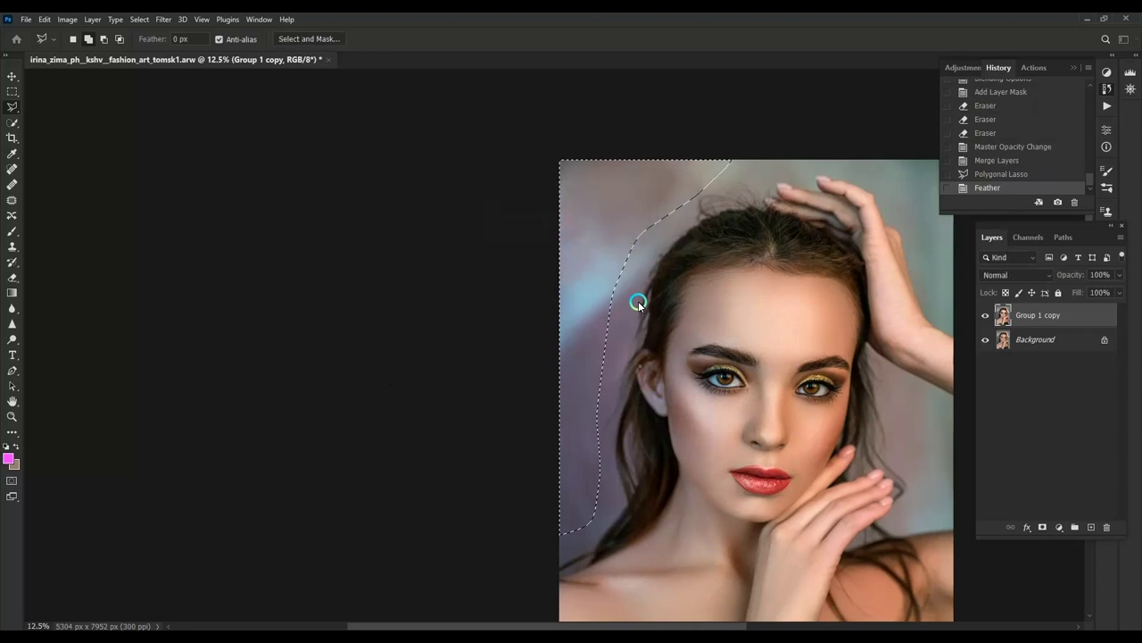
# Step: Apply a 167.6 px Gaussian Blur to the selection and deselect
pyautogui.click(163, 19)
pyautogui.click(368, 213)
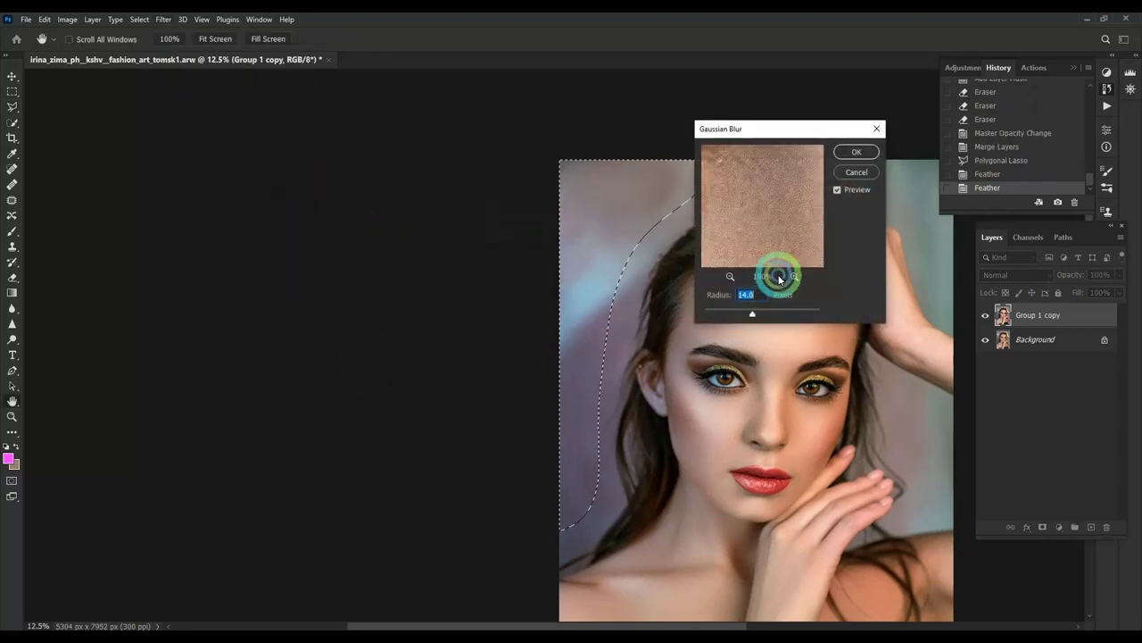
pyautogui.moveTo(752, 313); pyautogui.dragTo(792, 313)
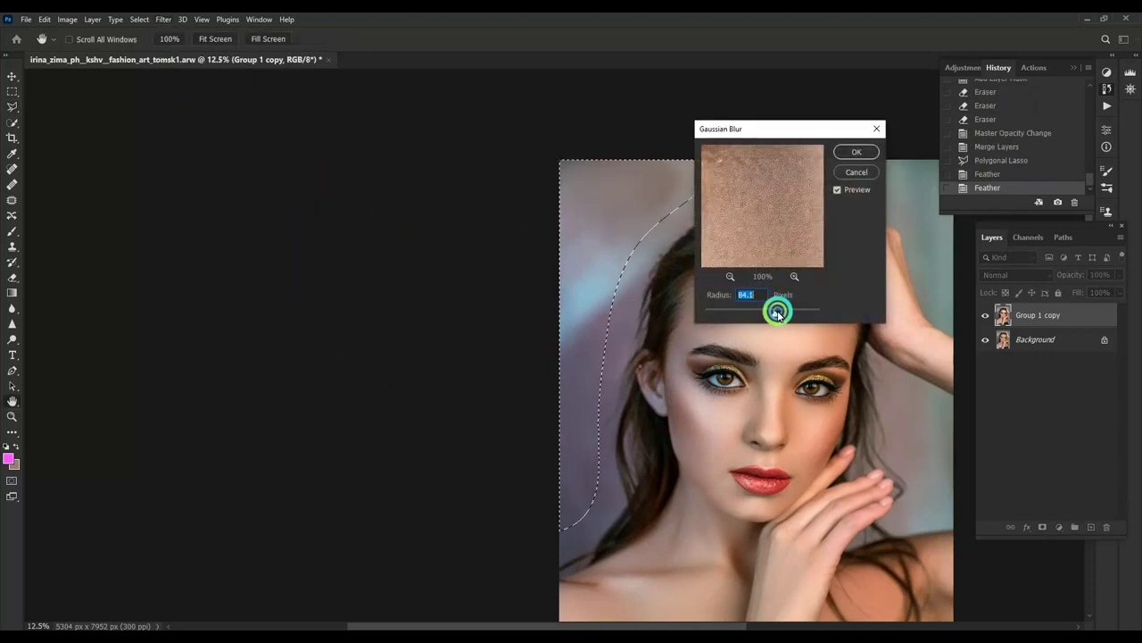
pyautogui.click(857, 152)
pyautogui.click(658, 248)
# Step: Inspect the blurred hairline and compare with the retouched layer toggled off and on
pyautogui.scroll(1, 538, 370)
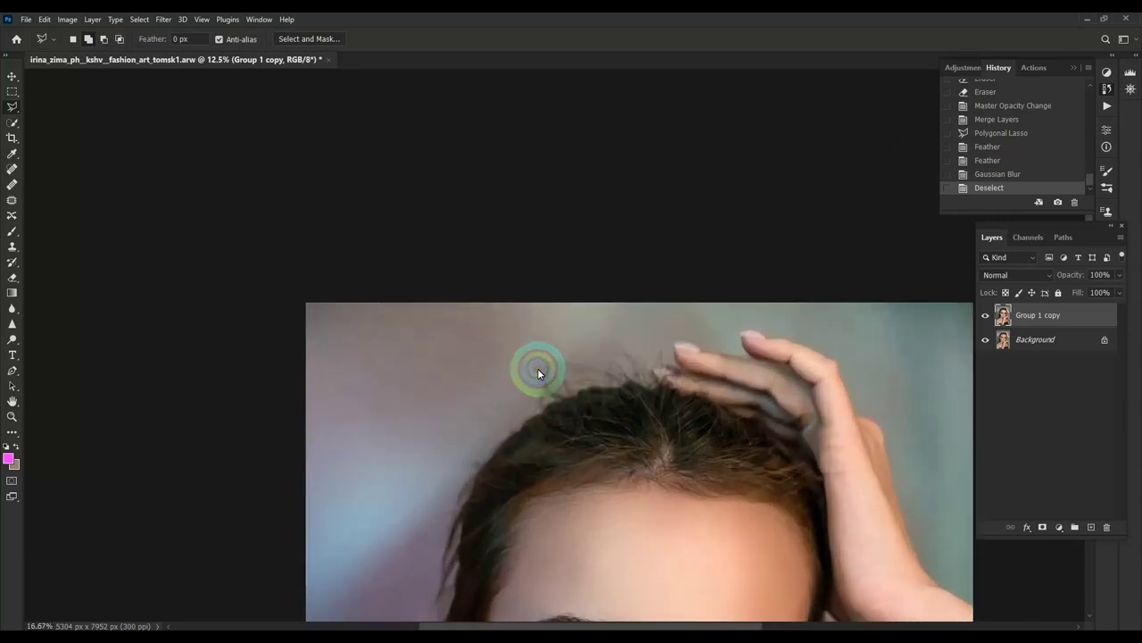
pyautogui.scroll(1, 538, 373)
pyautogui.press('s')
pyautogui.scroll(-3, 689, 137)
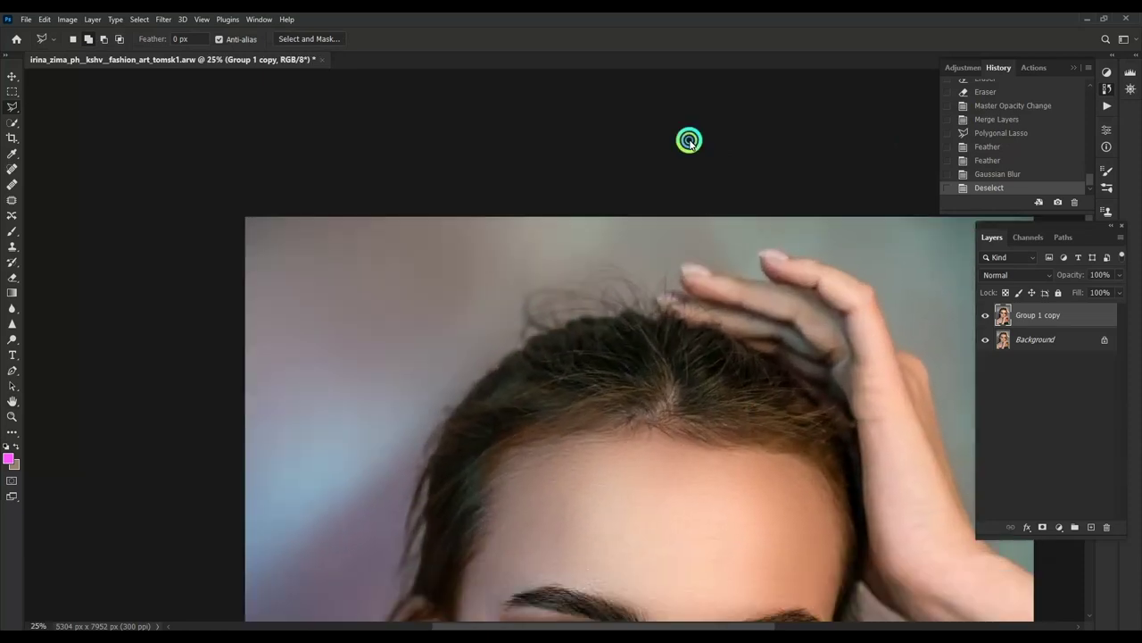
pyautogui.scroll(-3, 977, 285)
pyautogui.click(985, 315)
pyautogui.click(985, 315)
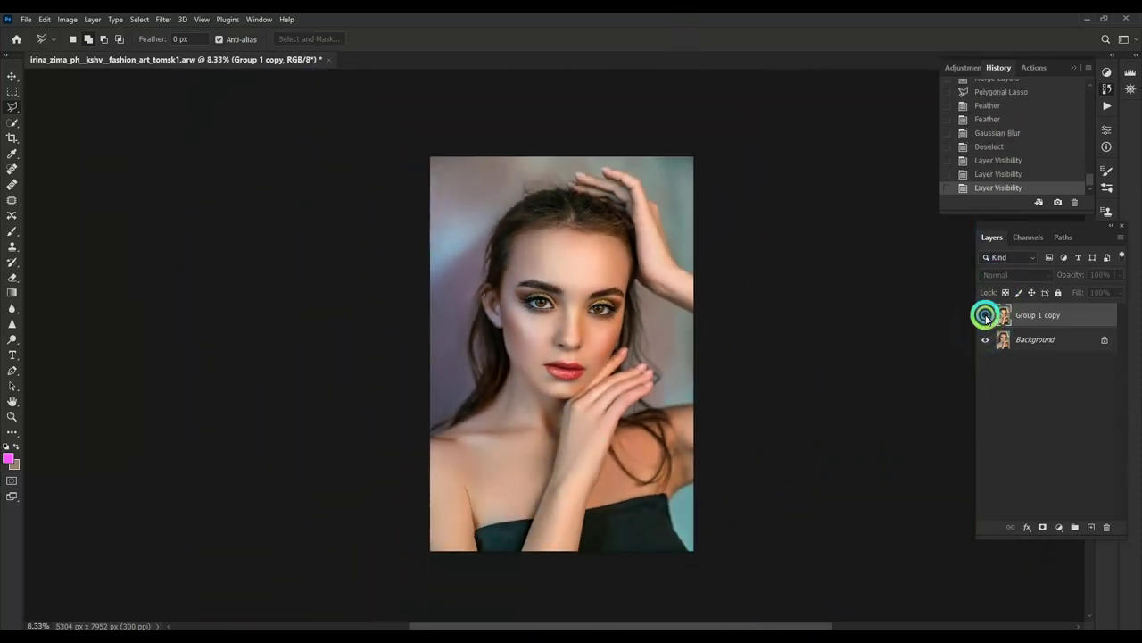
pyautogui.click(985, 315)
pyautogui.click(985, 315)
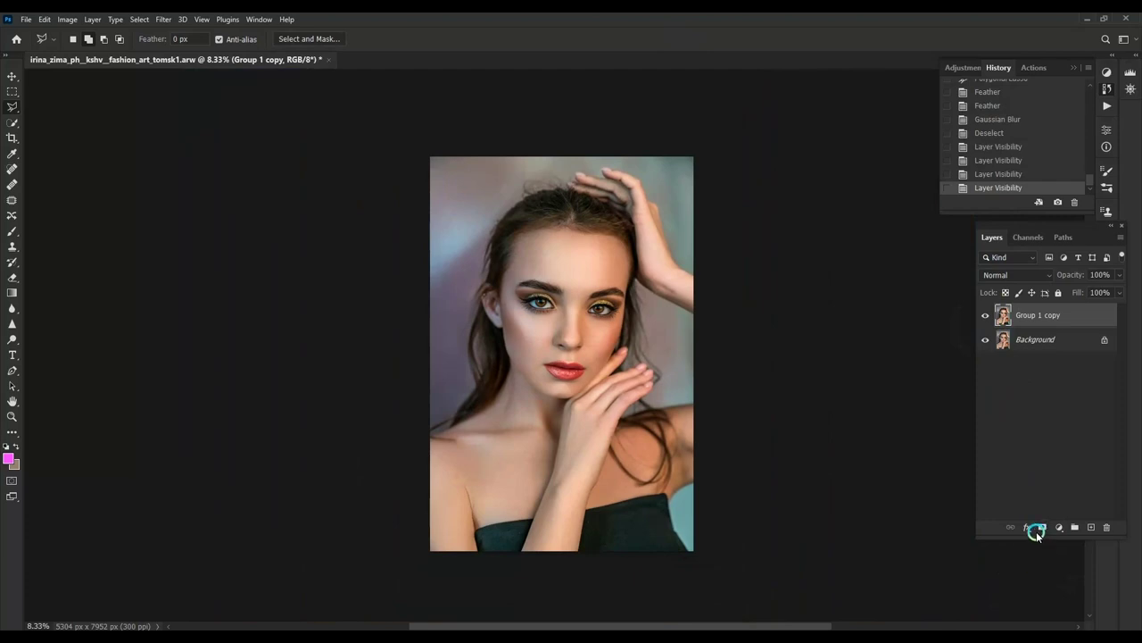